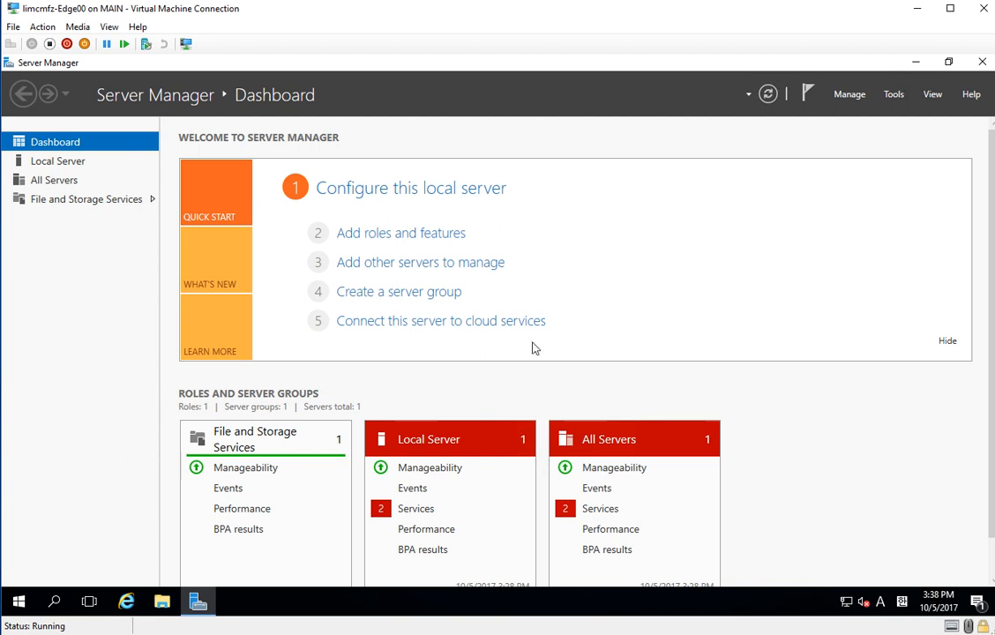
Open the system's computer name settings and change the computer name to Edge00
{"action": "left_click", "coordinate": [917, 61]}
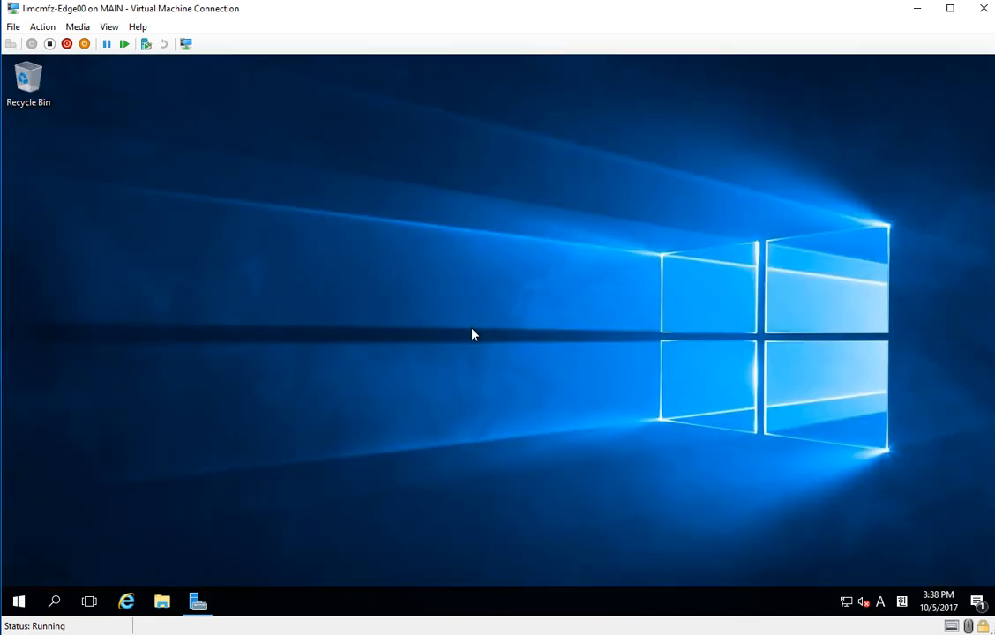
{"action": "key", "text": "super+Pause"}
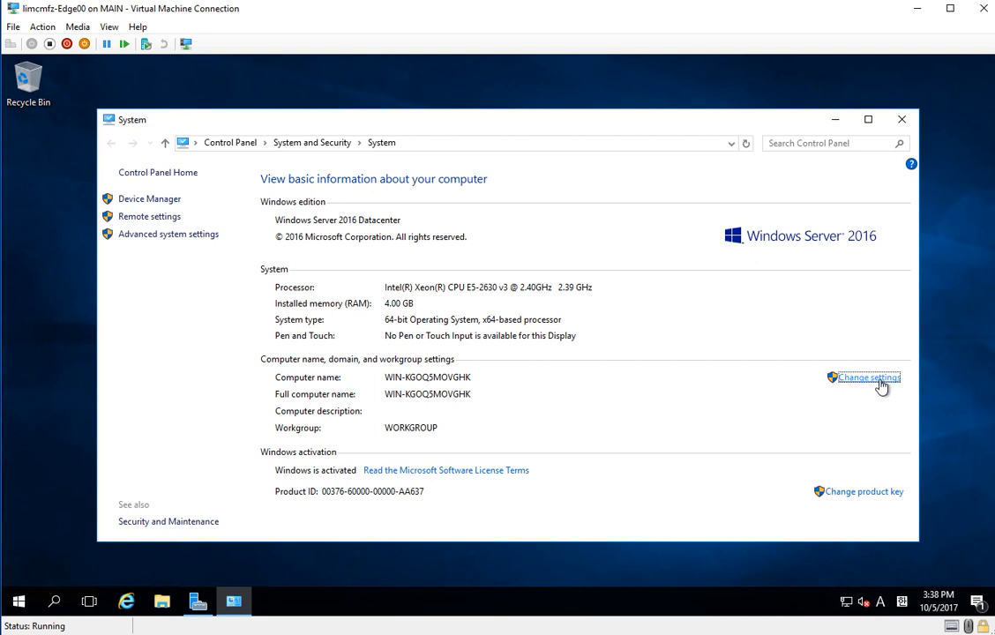
{"action": "left_click", "coordinate": [879, 382]}
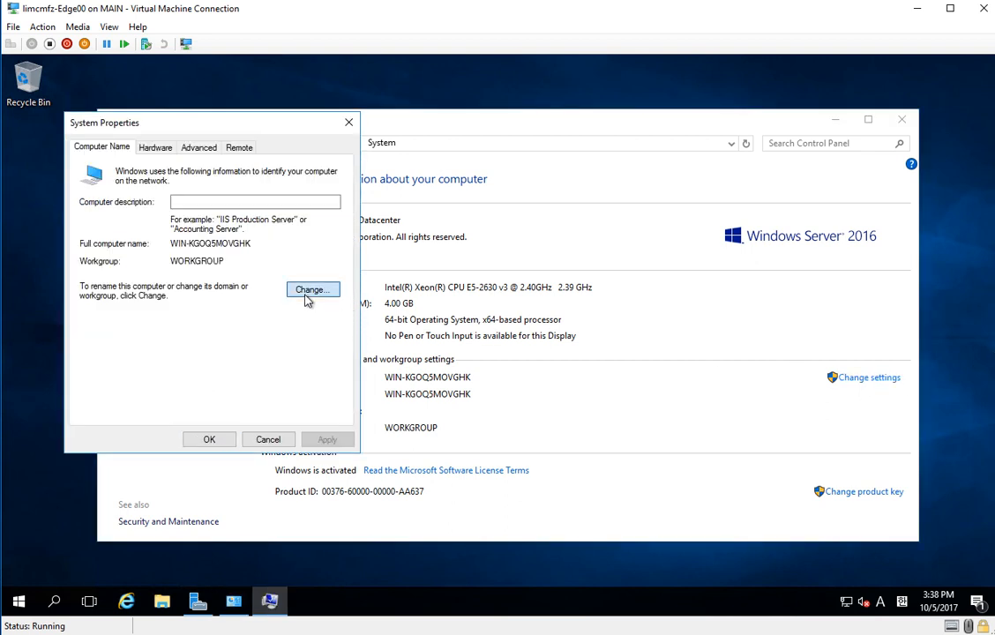
{"action": "left_click", "coordinate": [309, 291]}
{"action": "type", "text": "Ed"}
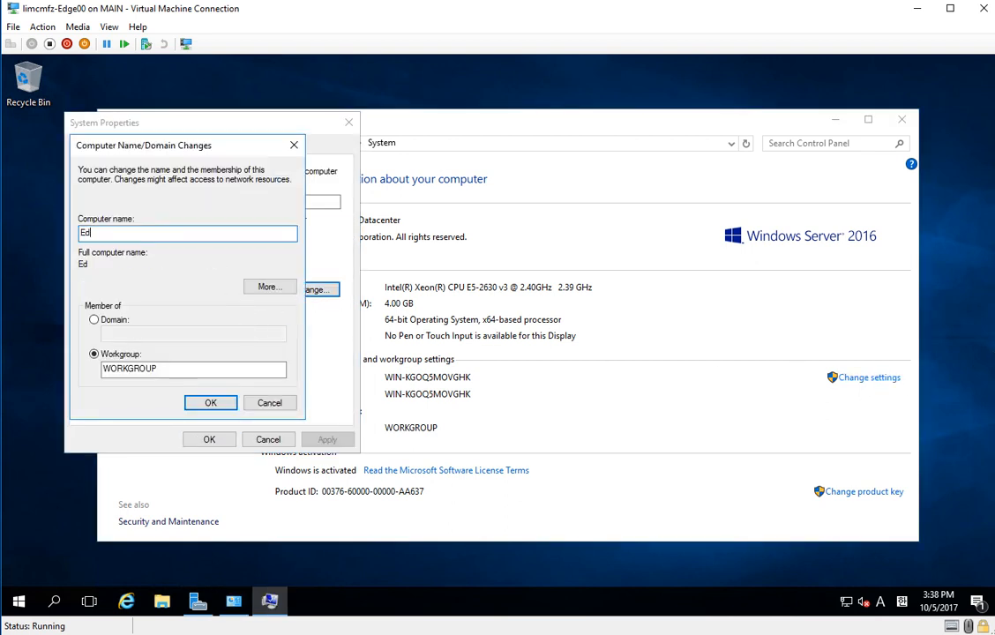
{"action": "type", "text": "ge00"}
Set the primary DNS suffix to limcmfz.com and accept the computer name changes
{"action": "left_click", "coordinate": [269, 287]}
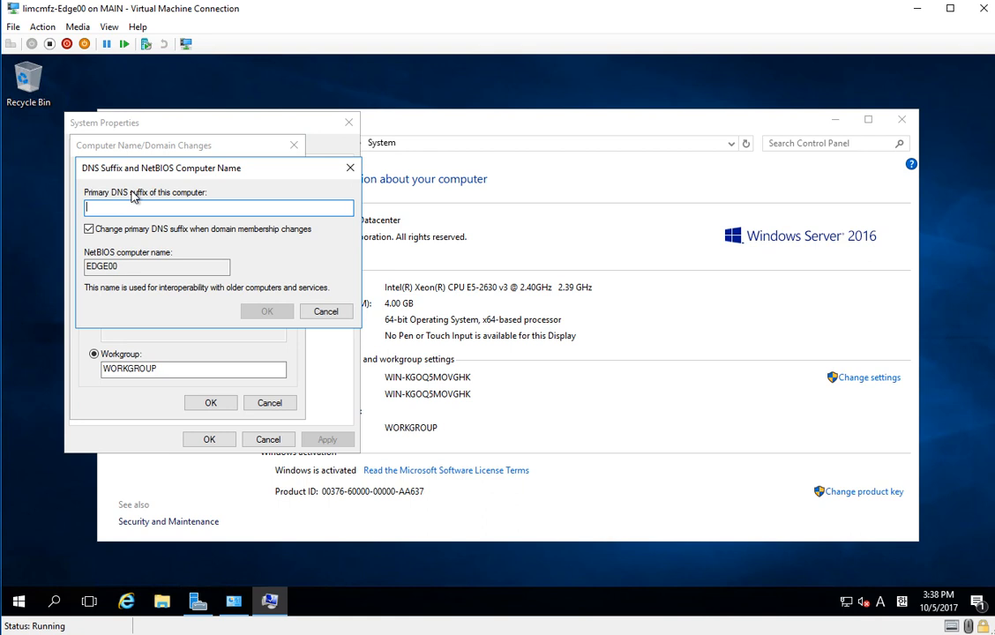
{"action": "type", "text": "limcmfz.com"}
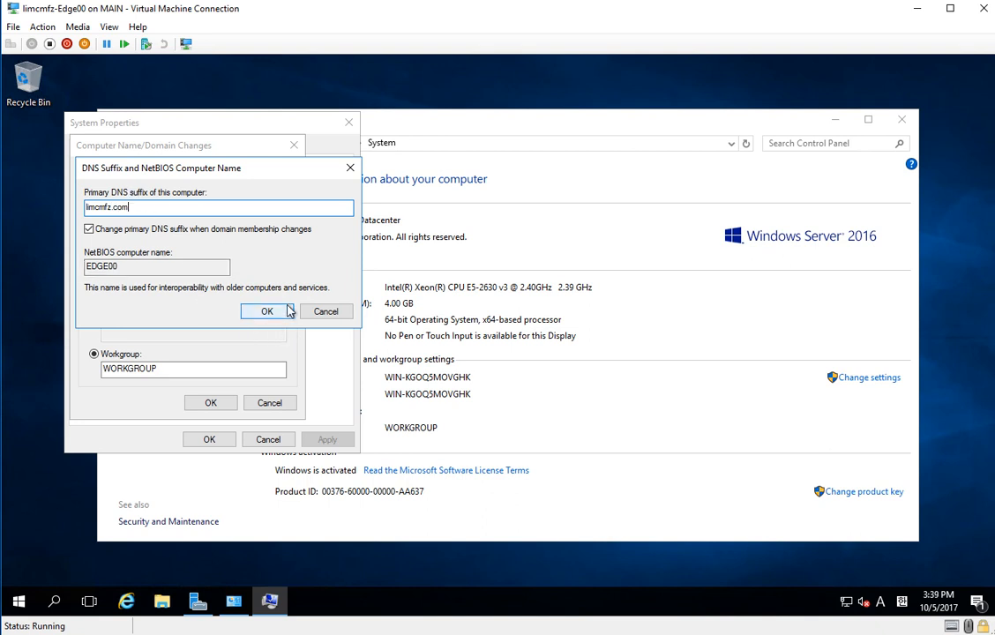
{"action": "left_click", "coordinate": [266, 312]}
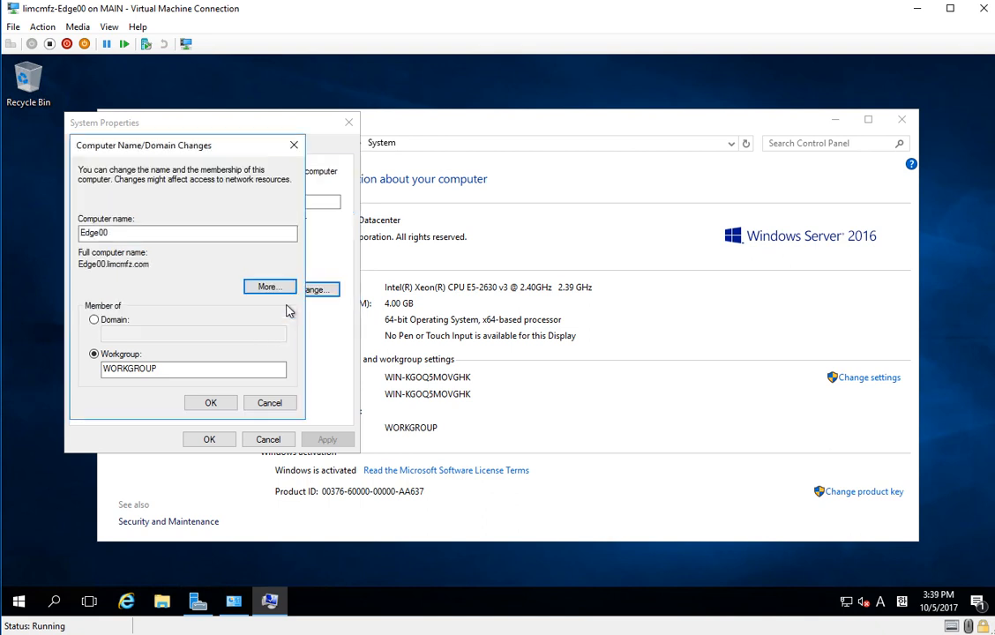
{"action": "left_click", "coordinate": [208, 441]}
{"action": "left_click", "coordinate": [213, 405]}
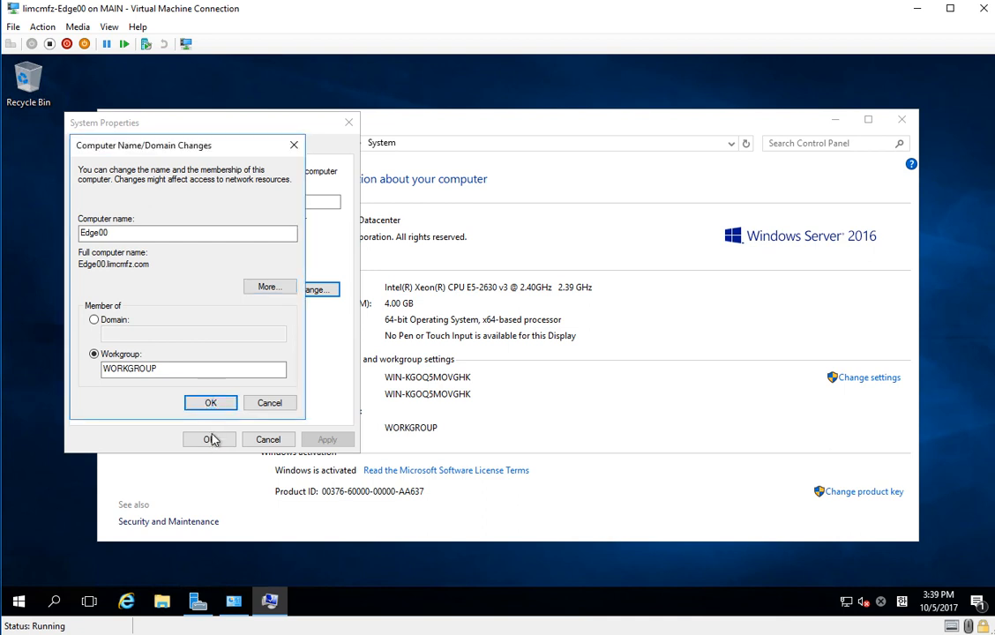
{"action": "left_click", "coordinate": [213, 403]}
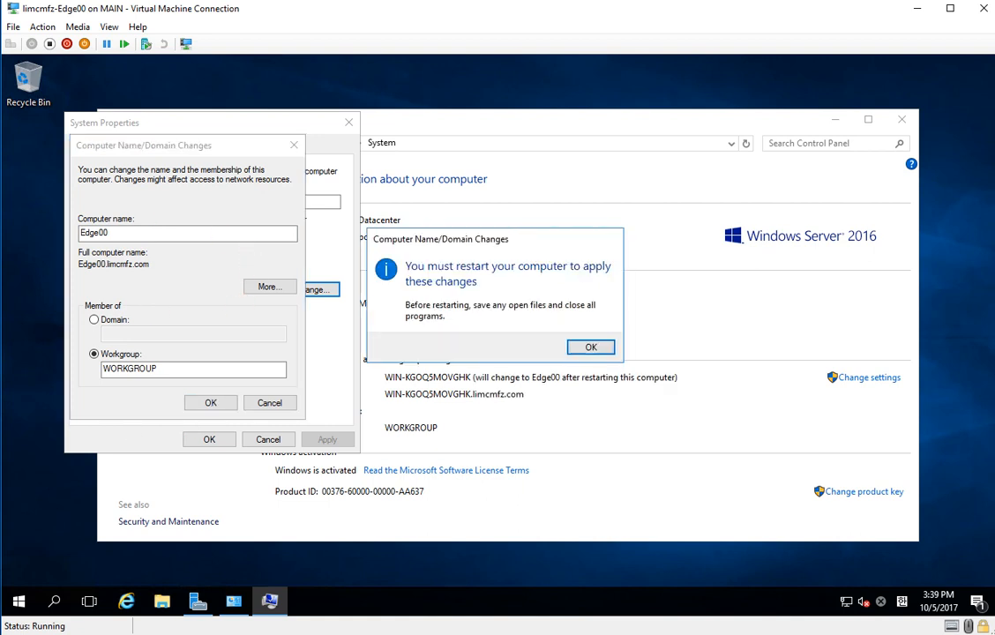
{"action": "left_click", "coordinate": [591, 347]}
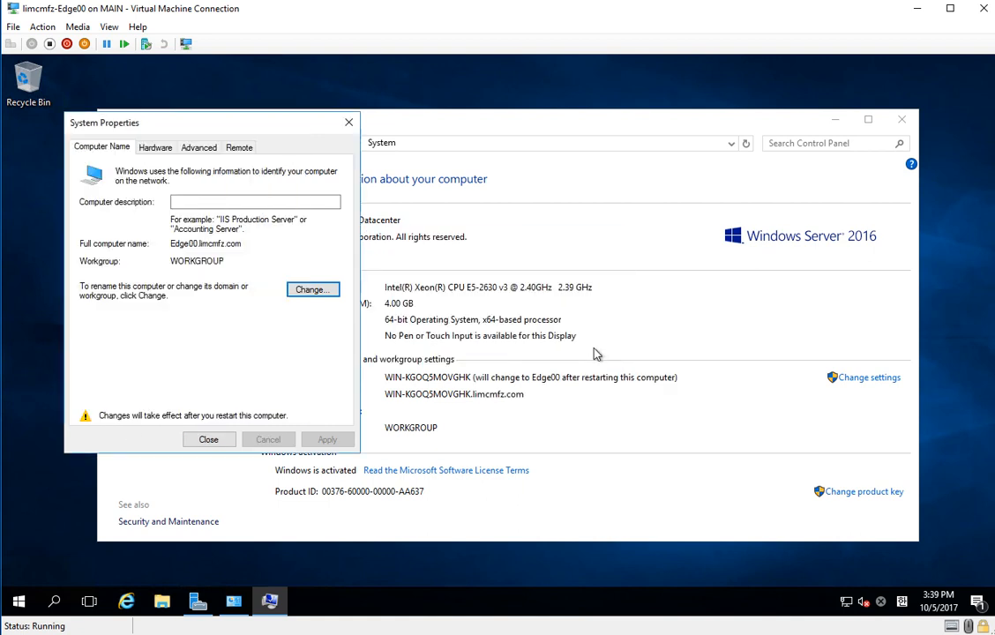
Restart the server to apply the name changes and sign back in as Administrator with the account password
{"action": "left_click", "coordinate": [209, 438]}
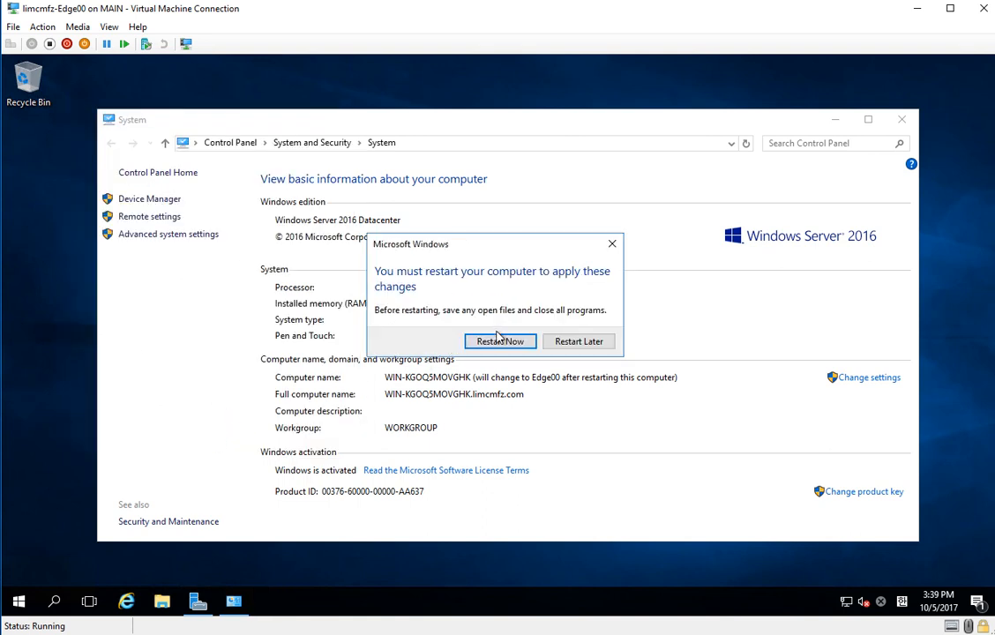
{"action": "left_click", "coordinate": [494, 341]}
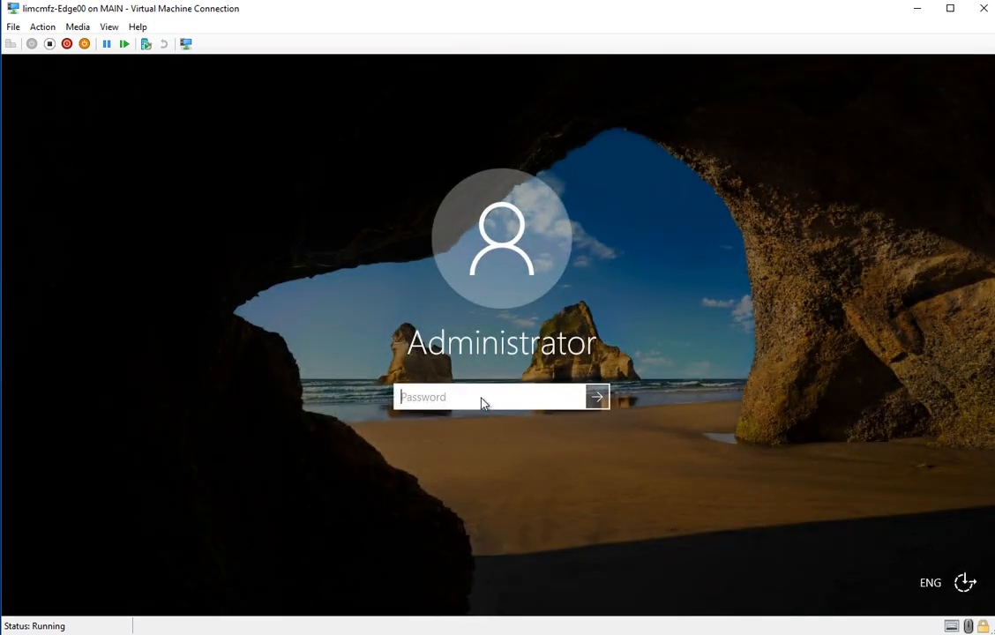
{"action": "type", "text": "**********"}
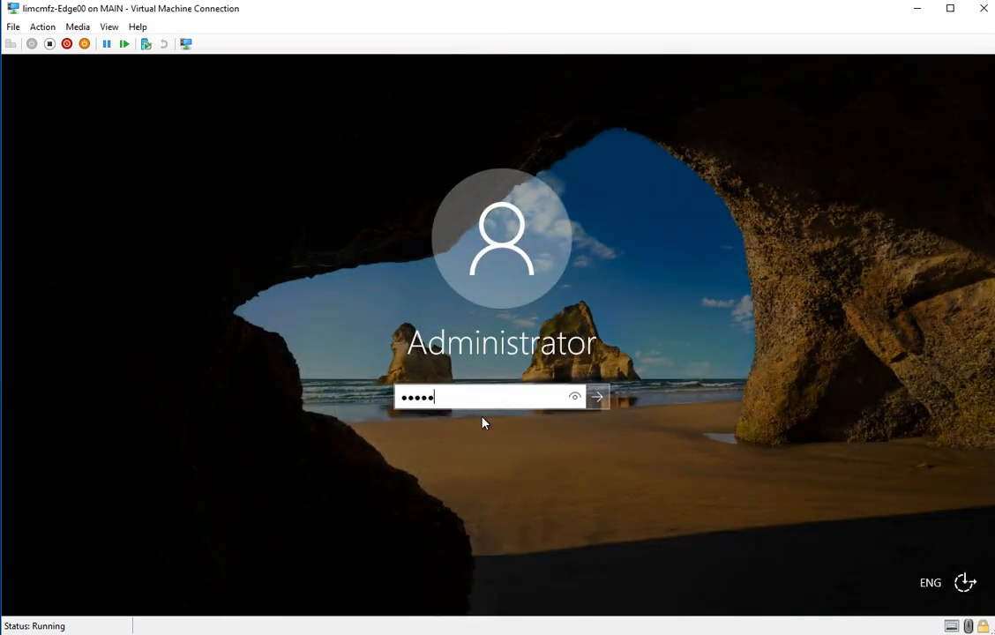
{"action": "key", "text": "Return"}
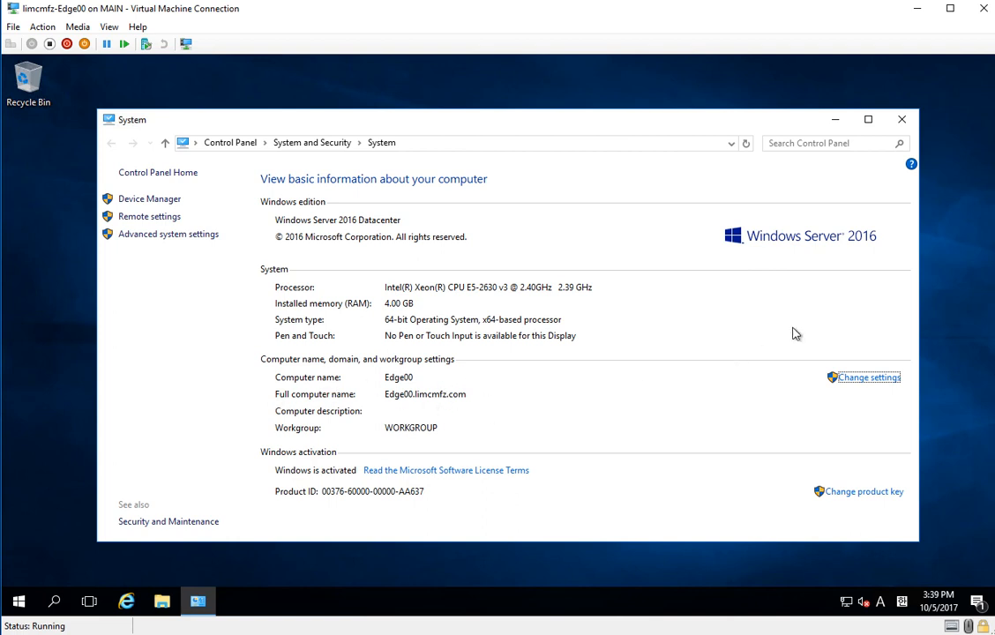
{"action": "left_click", "coordinate": [902, 121]}
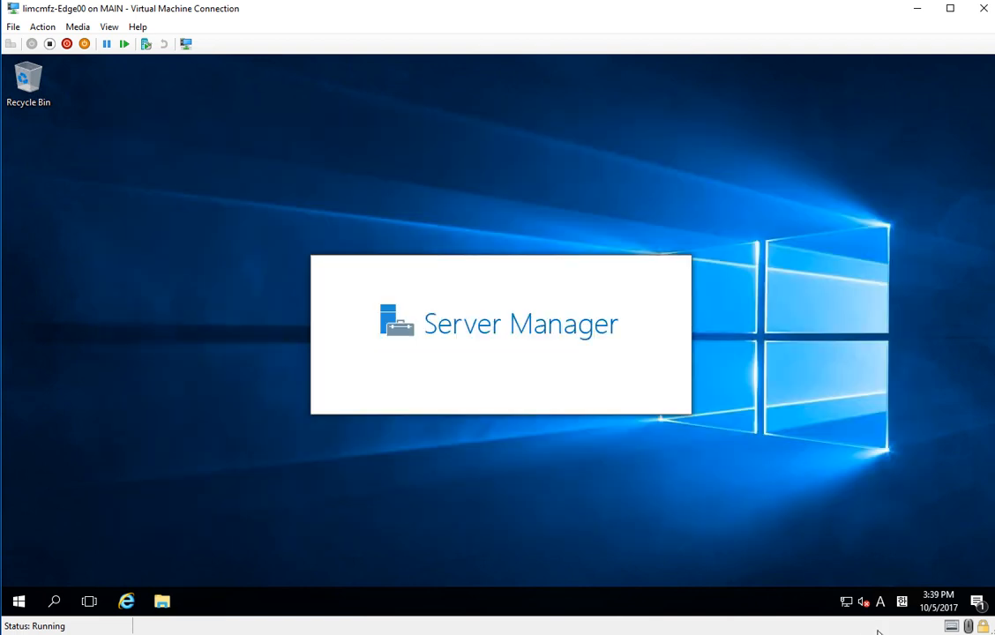
Open the network adapter list and examine the IPv4 settings of the Ethernet adapter
{"action": "right_click", "coordinate": [848, 604]}
{"action": "left_click", "coordinate": [860, 594]}
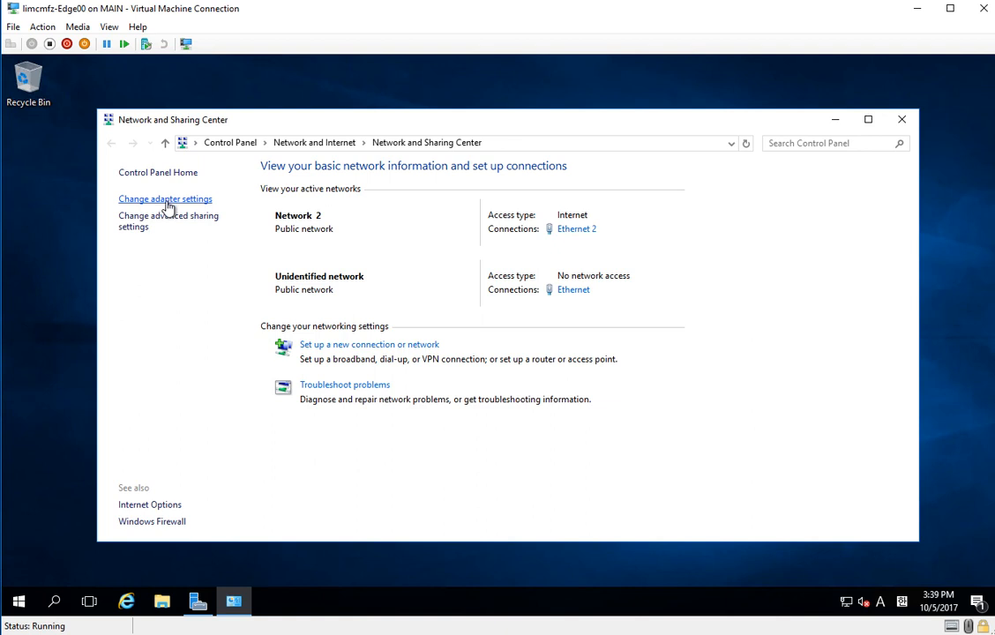
{"action": "left_click", "coordinate": [168, 203]}
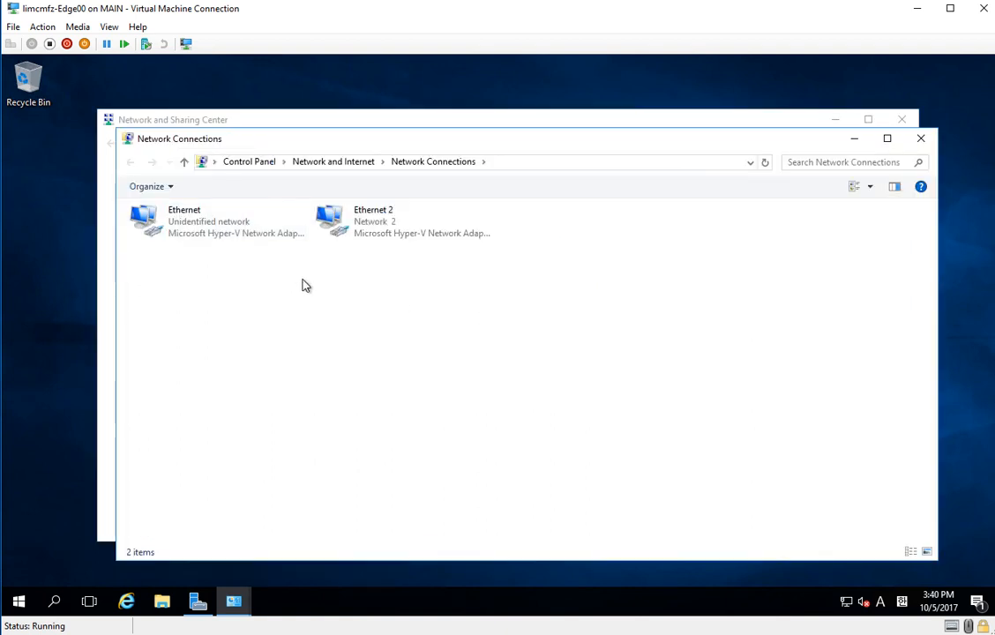
{"action": "double_click", "coordinate": [247, 230]}
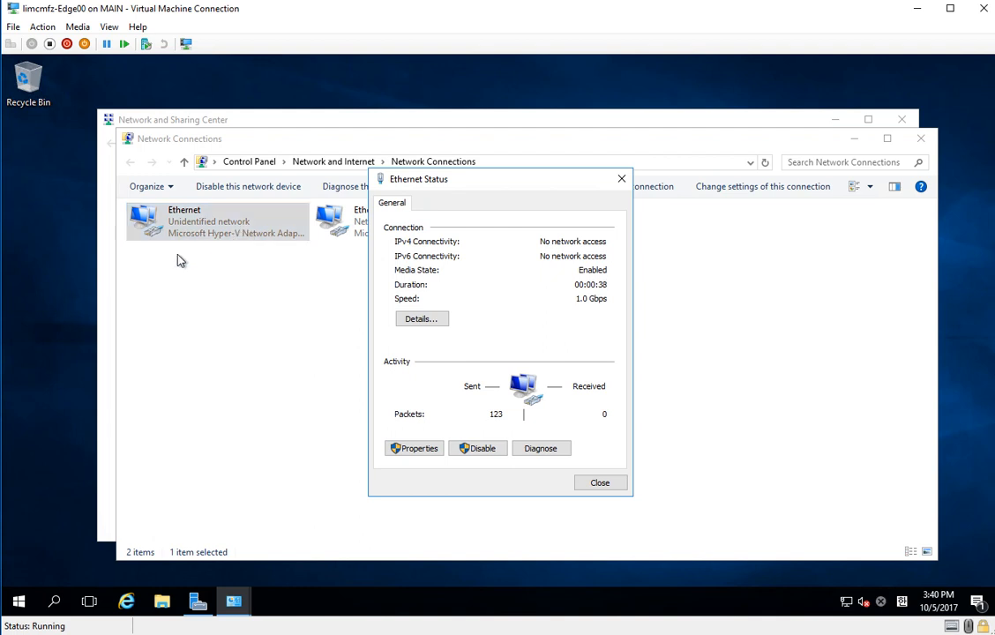
{"action": "left_click", "coordinate": [431, 450]}
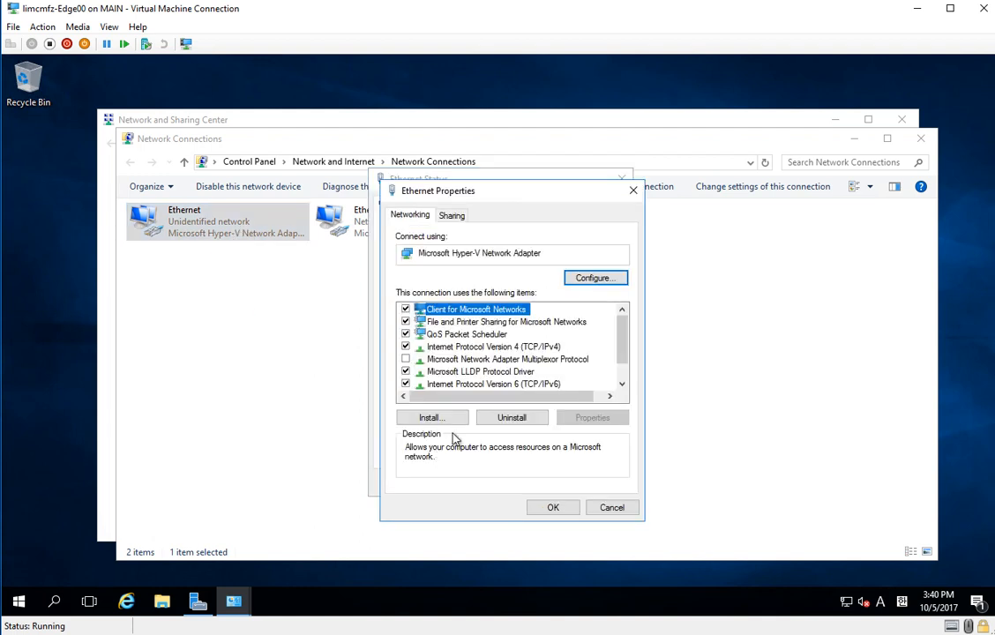
{"action": "double_click", "coordinate": [527, 346]}
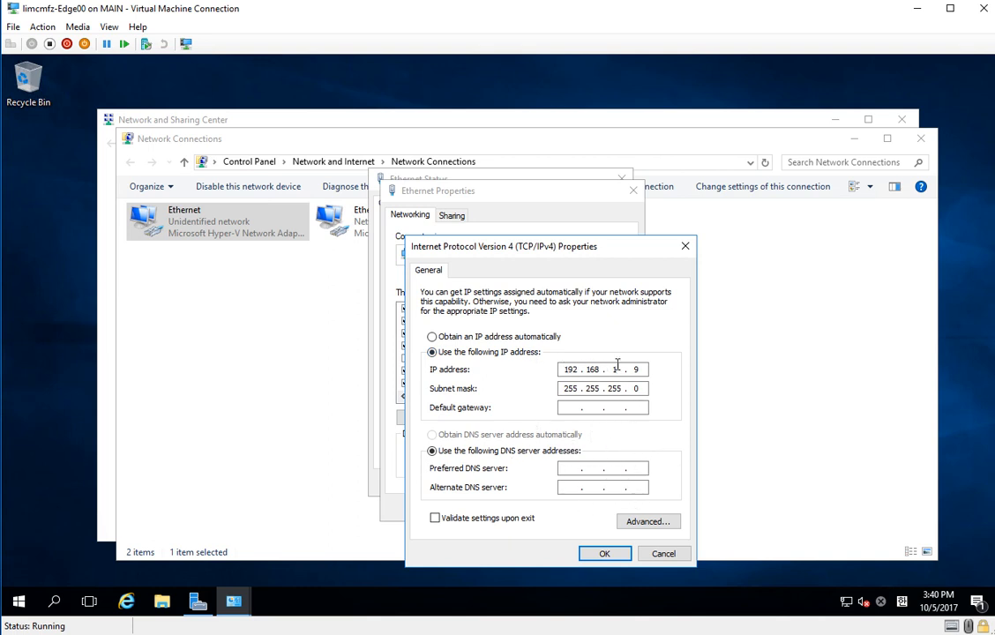
{"action": "left_click", "coordinate": [663, 556]}
{"action": "left_click", "coordinate": [614, 508]}
{"action": "left_click", "coordinate": [601, 484]}
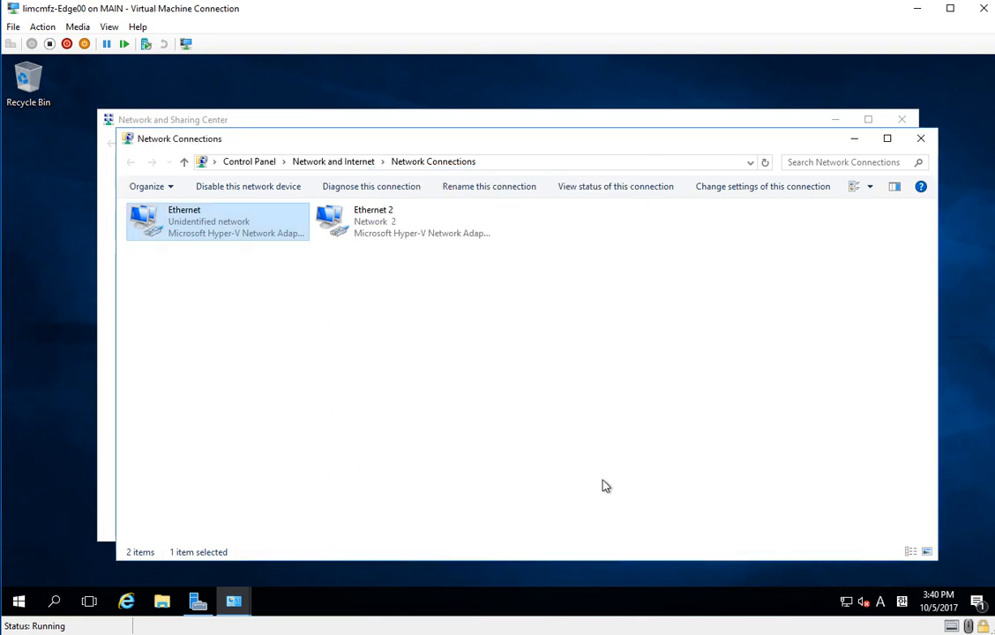
Examine the IPv4 address, gateway and DNS server settings of the Ethernet 2 adapter
{"action": "double_click", "coordinate": [407, 219]}
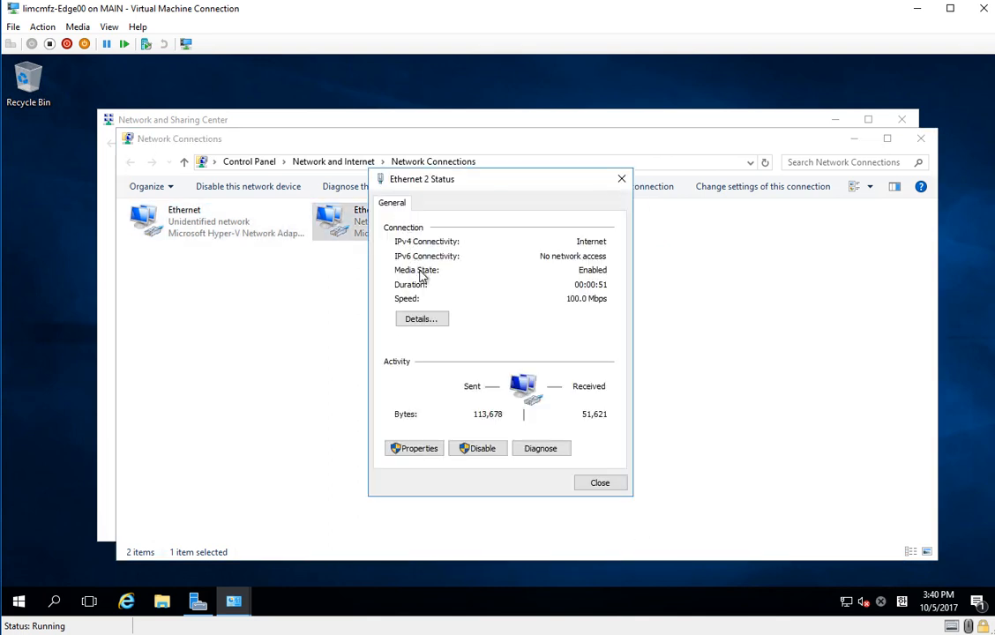
{"action": "left_click", "coordinate": [417, 450]}
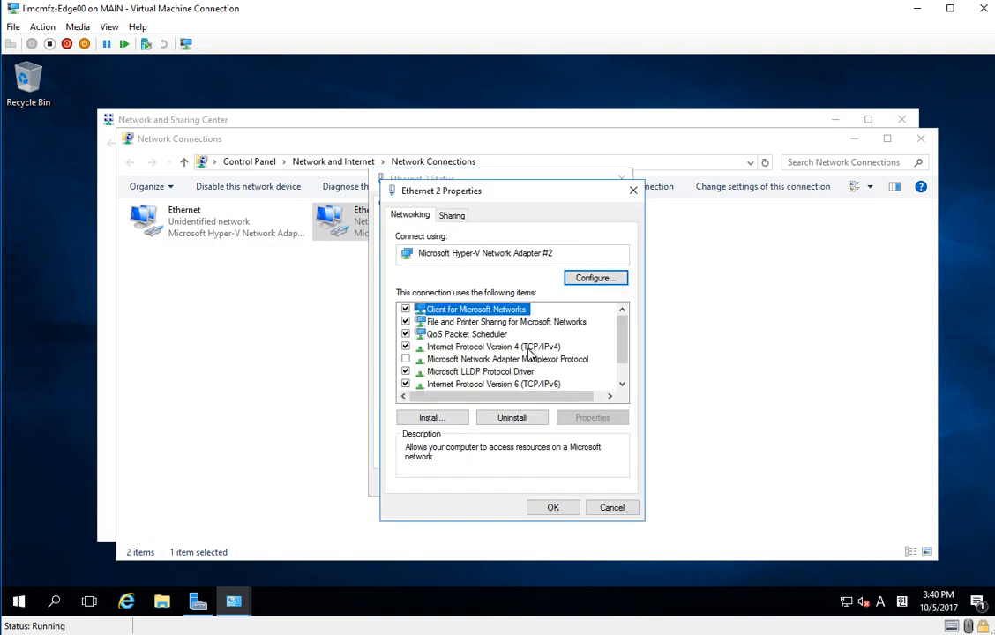
{"action": "double_click", "coordinate": [530, 353]}
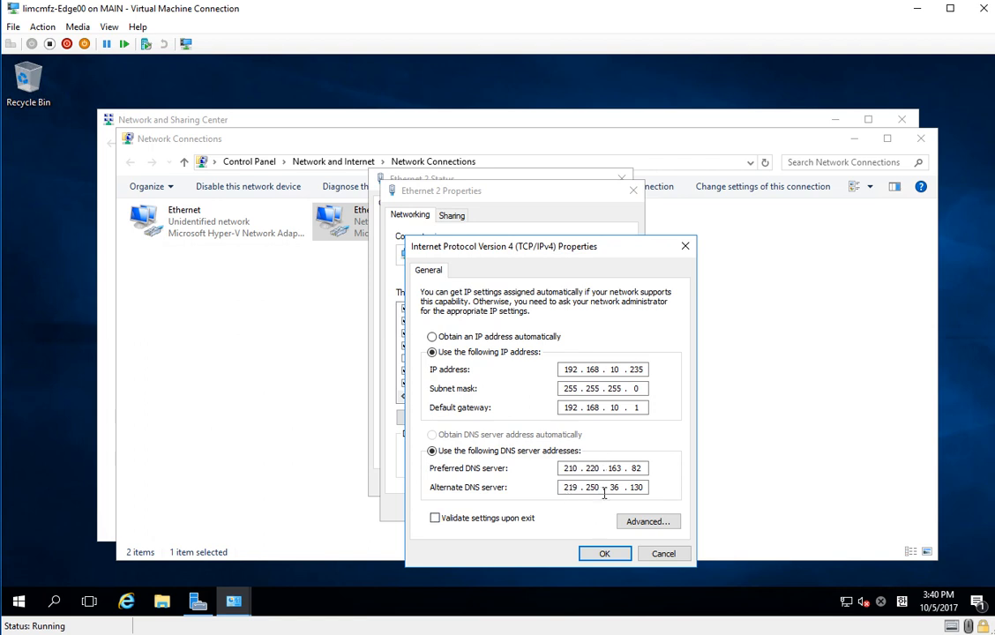
{"action": "left_click", "coordinate": [609, 554]}
{"action": "left_click", "coordinate": [564, 507]}
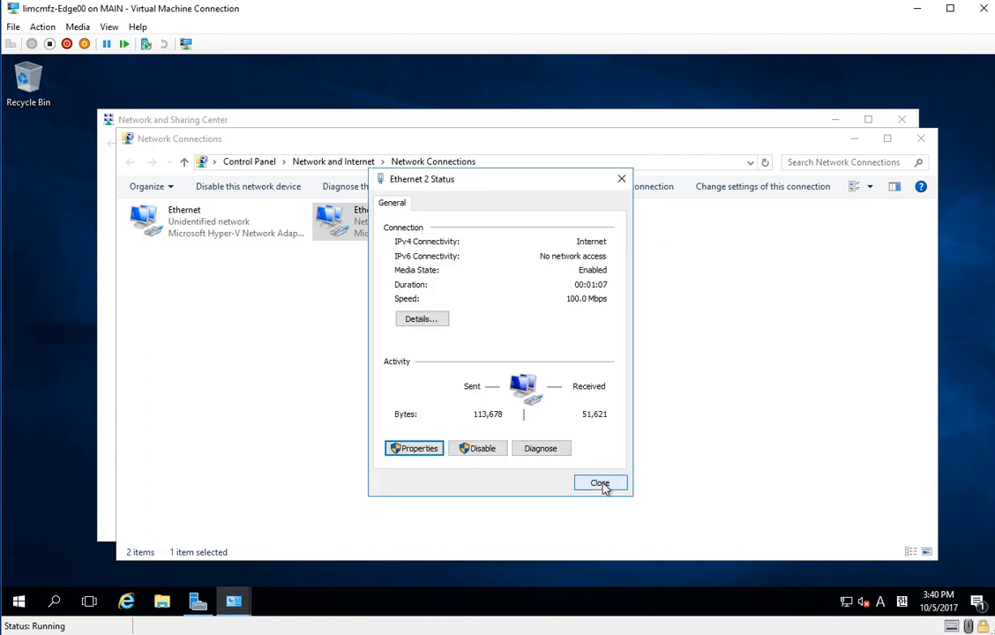
{"action": "left_click", "coordinate": [600, 485]}
{"action": "left_click", "coordinate": [216, 228]}
{"action": "left_click", "coordinate": [322, 225]}
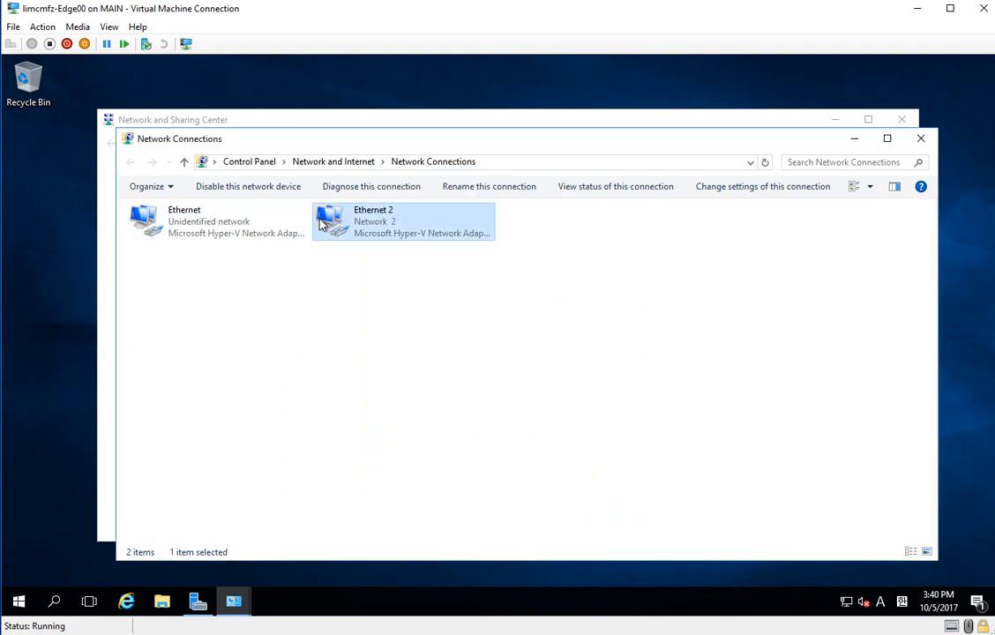
{"action": "left_click", "coordinate": [224, 244]}
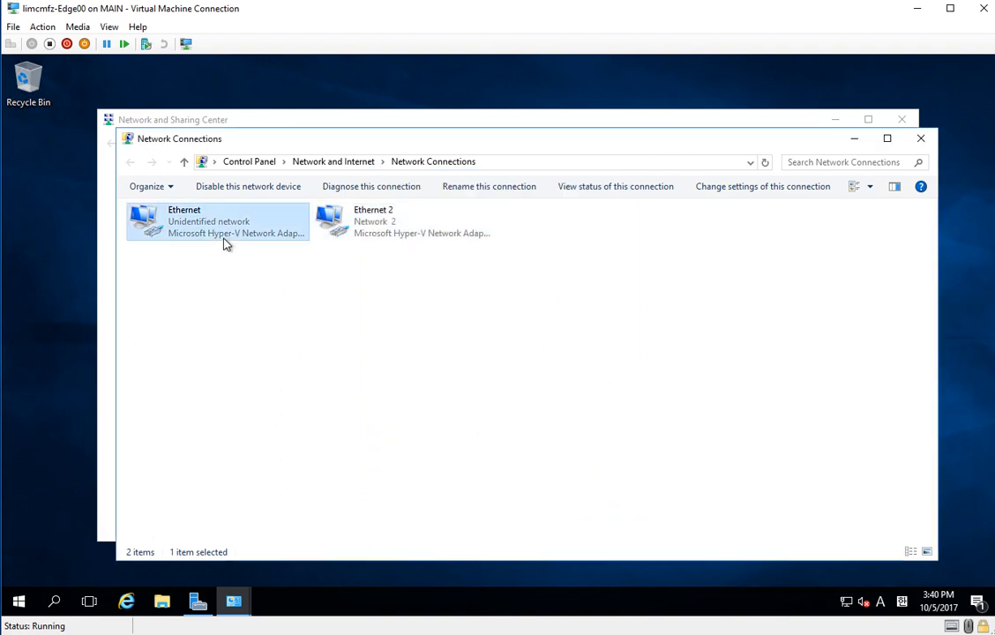
{"action": "left_click", "coordinate": [399, 232]}
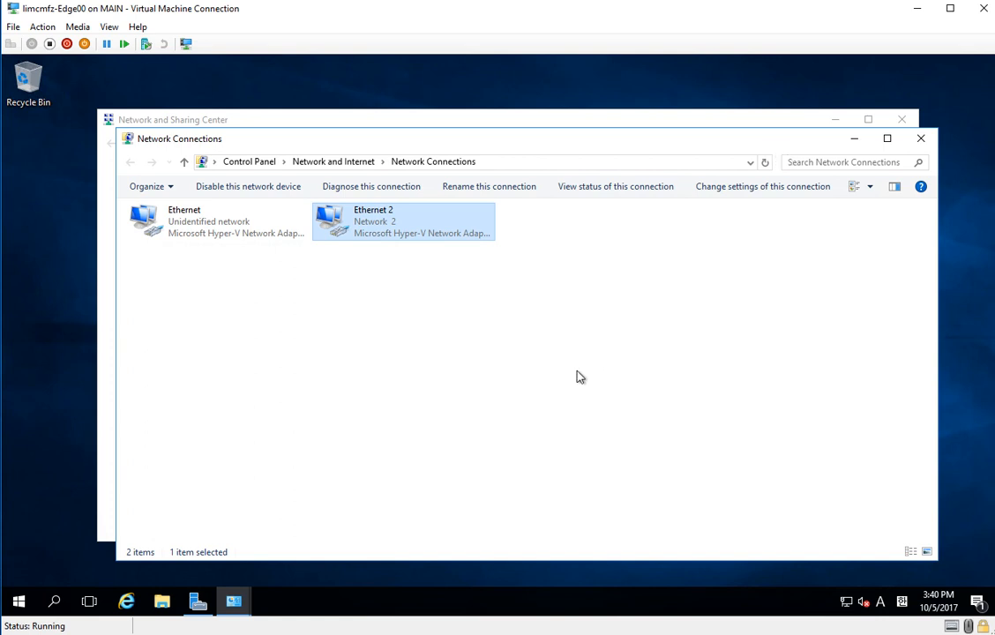
Open File Explorer and go to the Windows folder on Local Disk (C:)
{"action": "left_click", "coordinate": [162, 601]}
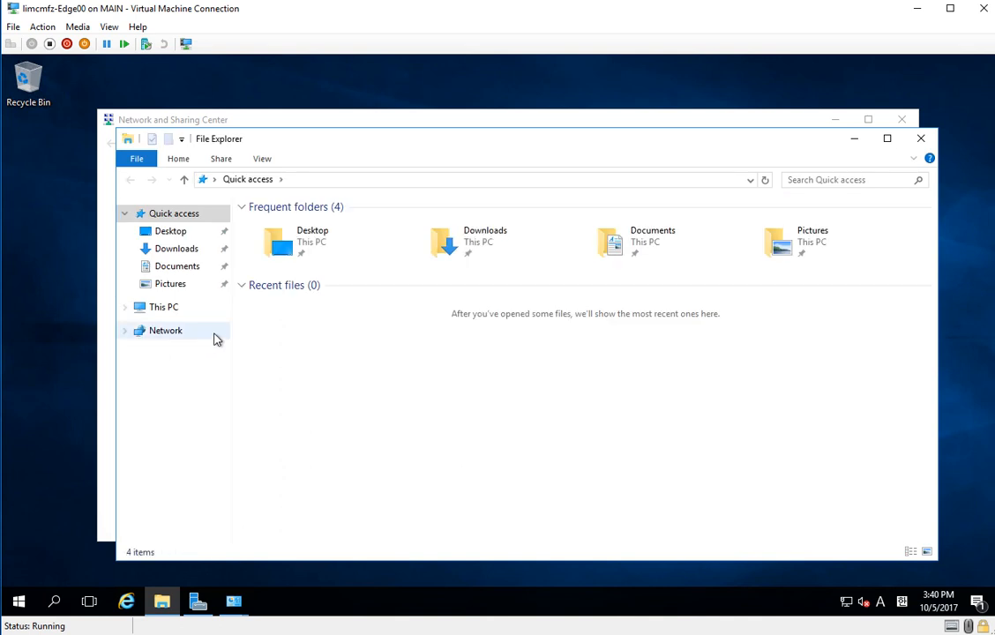
{"action": "left_click", "coordinate": [199, 310]}
{"action": "double_click", "coordinate": [298, 328]}
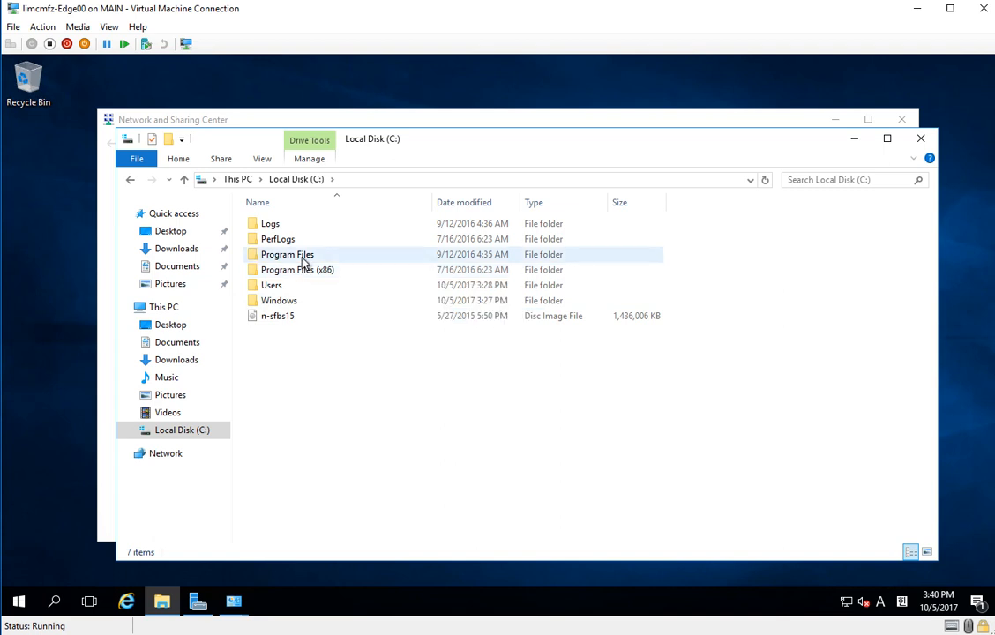
{"action": "double_click", "coordinate": [297, 303]}
{"action": "left_click", "coordinate": [297, 304]}
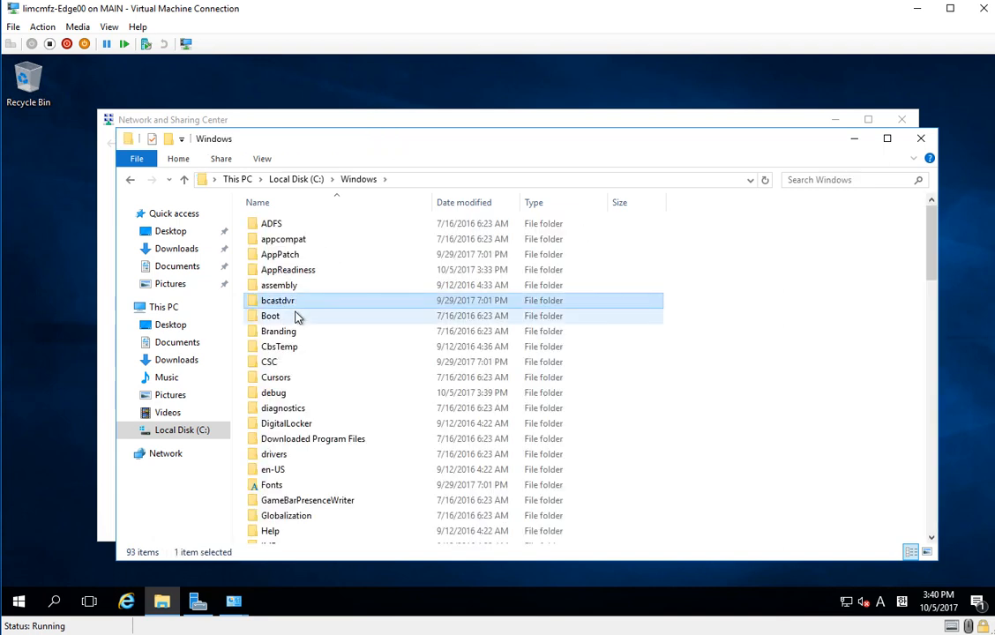
{"action": "type", "text": "dr"}
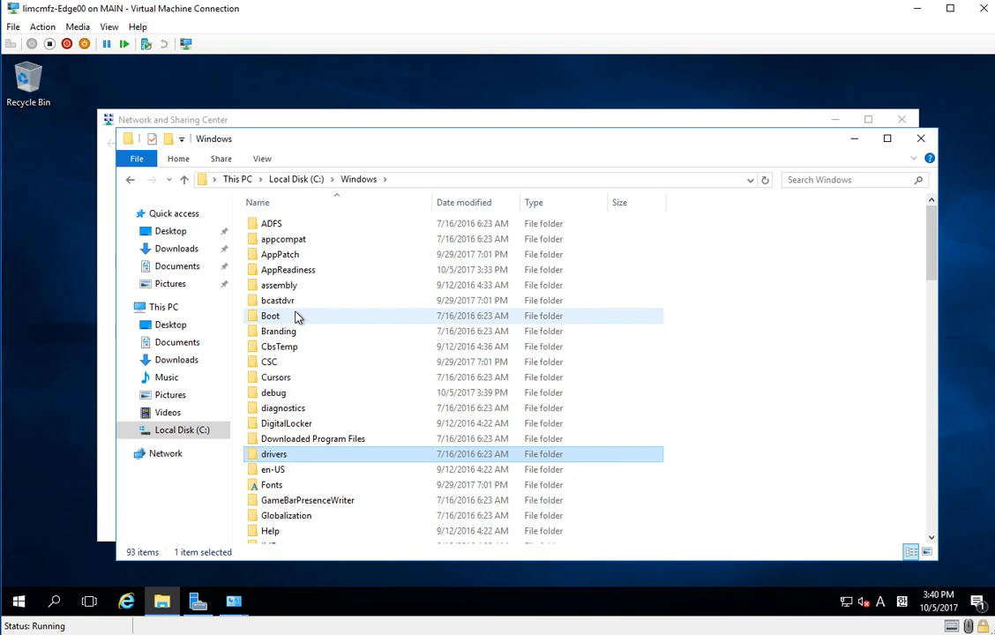
{"action": "key", "text": "Return"}
{"action": "key", "text": "BackSpace"}
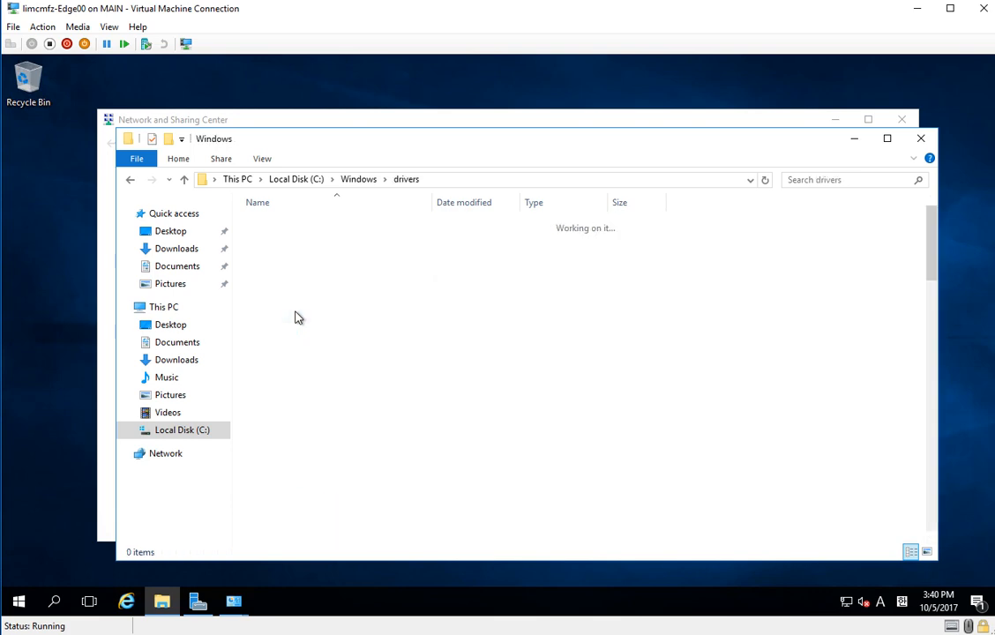
Browse from the Windows folder to System32\drivers\etc and select the hosts file
{"action": "type", "text": "s"}
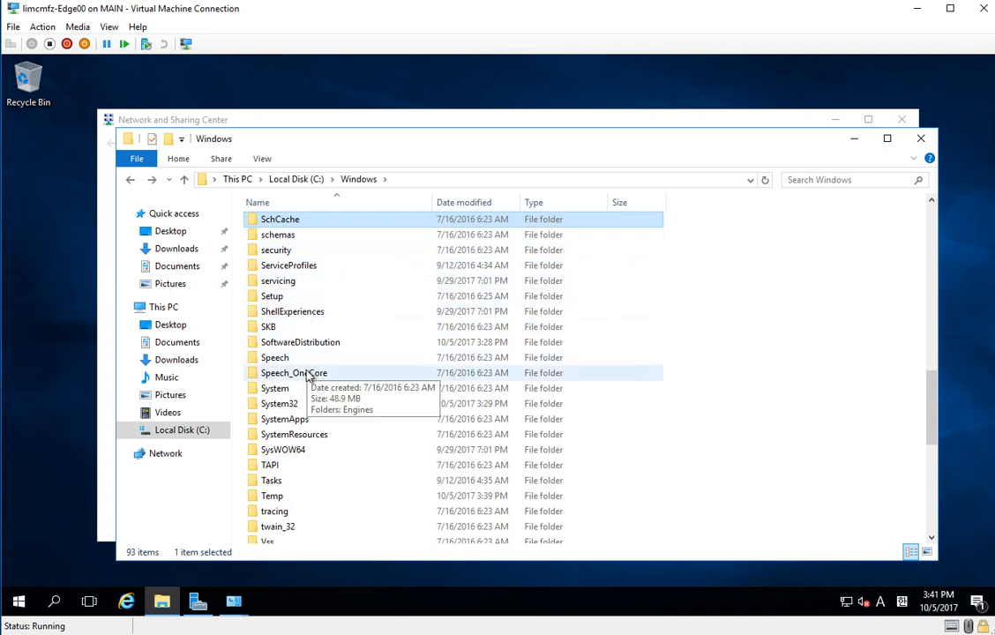
{"action": "double_click", "coordinate": [302, 406]}
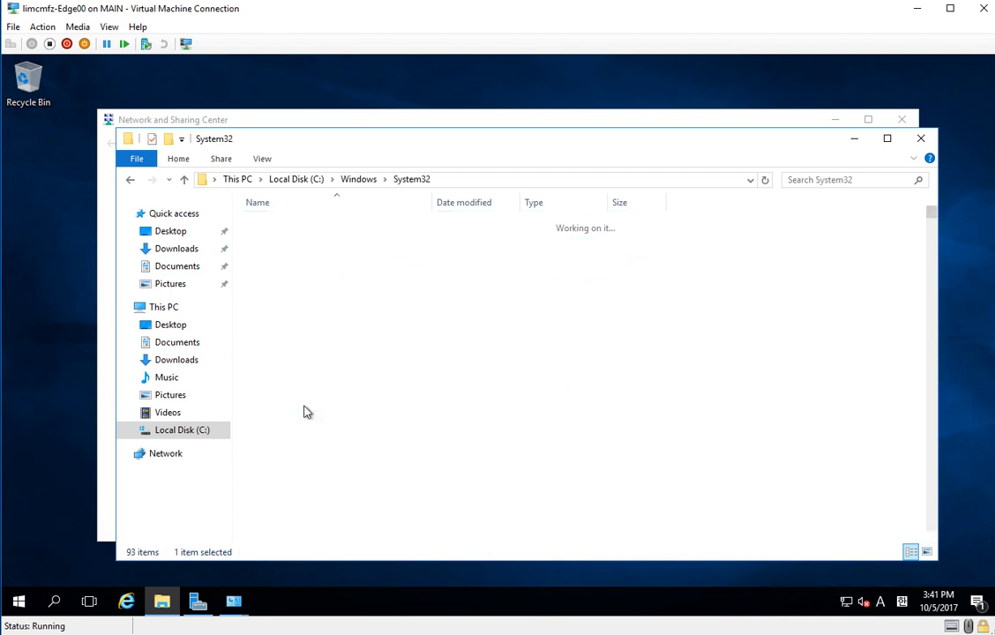
{"action": "key", "text": "d"}
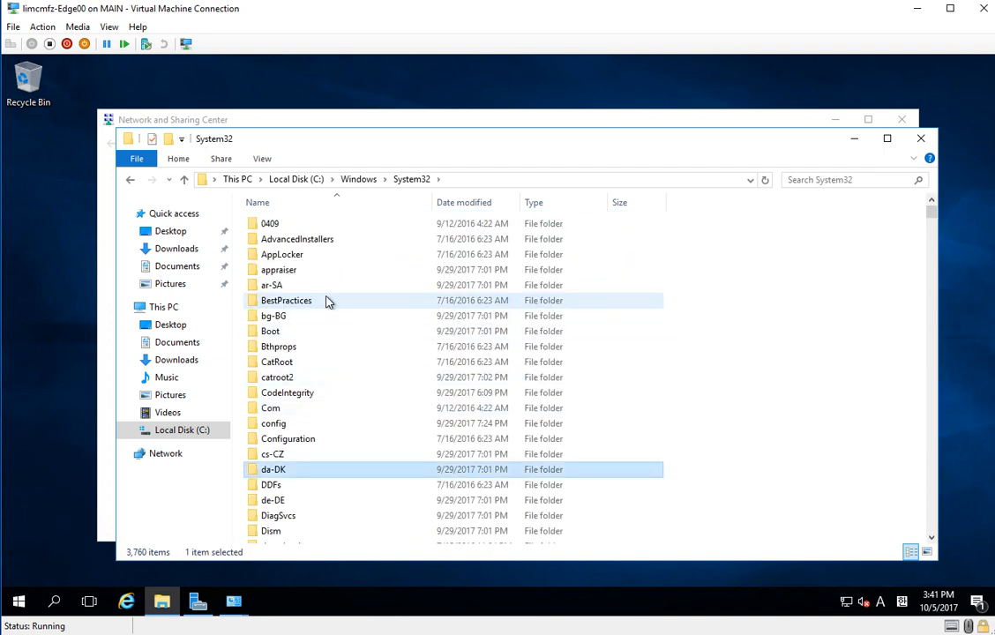
{"action": "key", "text": "d"}
{"action": "key", "text": "r"}
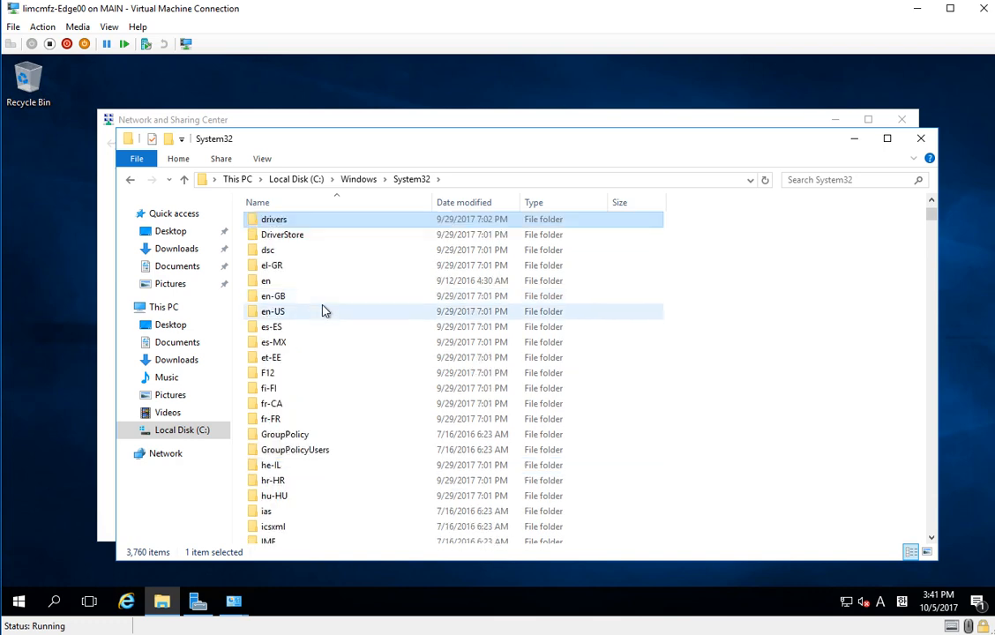
{"action": "double_click", "coordinate": [316, 222]}
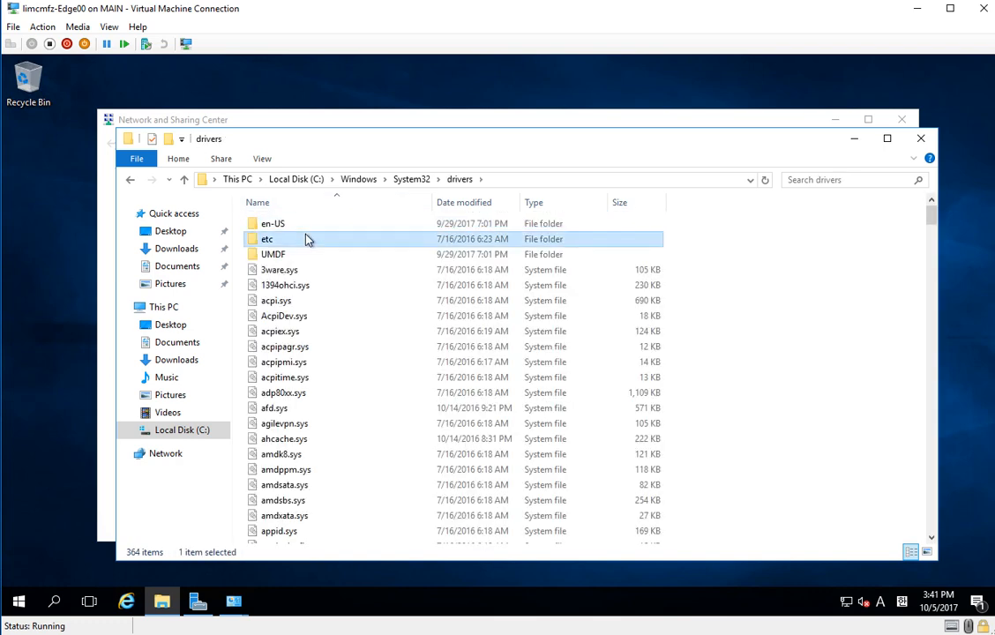
{"action": "double_click", "coordinate": [308, 239]}
{"action": "left_click", "coordinate": [316, 227]}
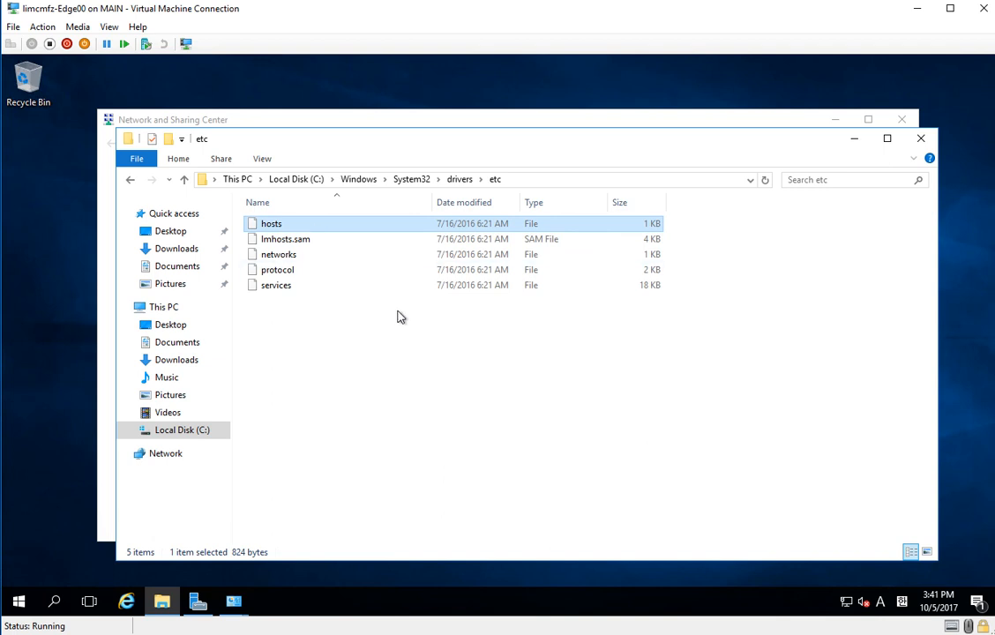
{"action": "key", "text": "super+r"}
{"action": "type", "text": "notepad"}
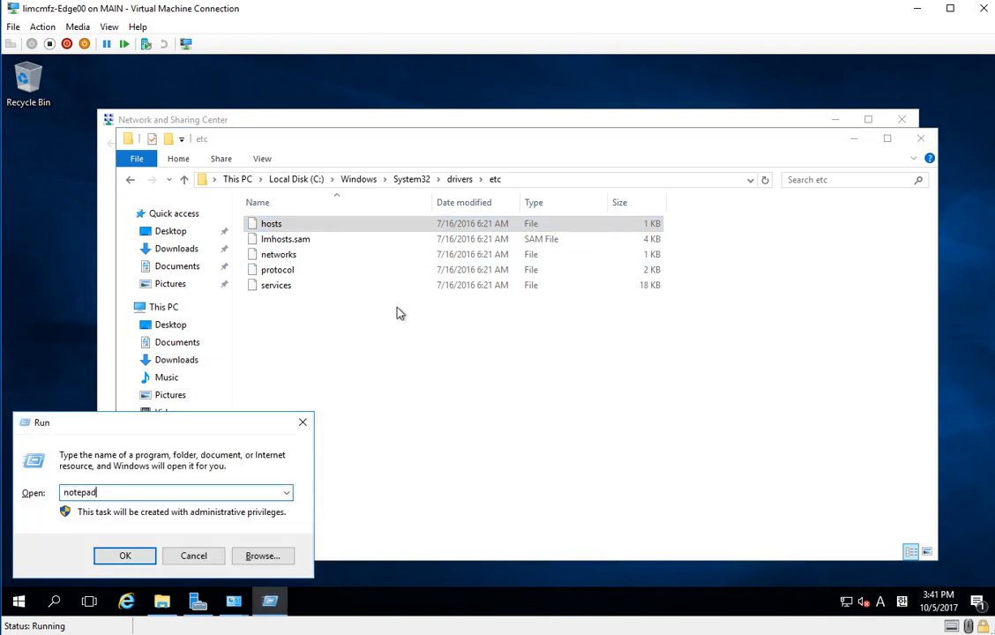
{"action": "key", "text": "Return"}
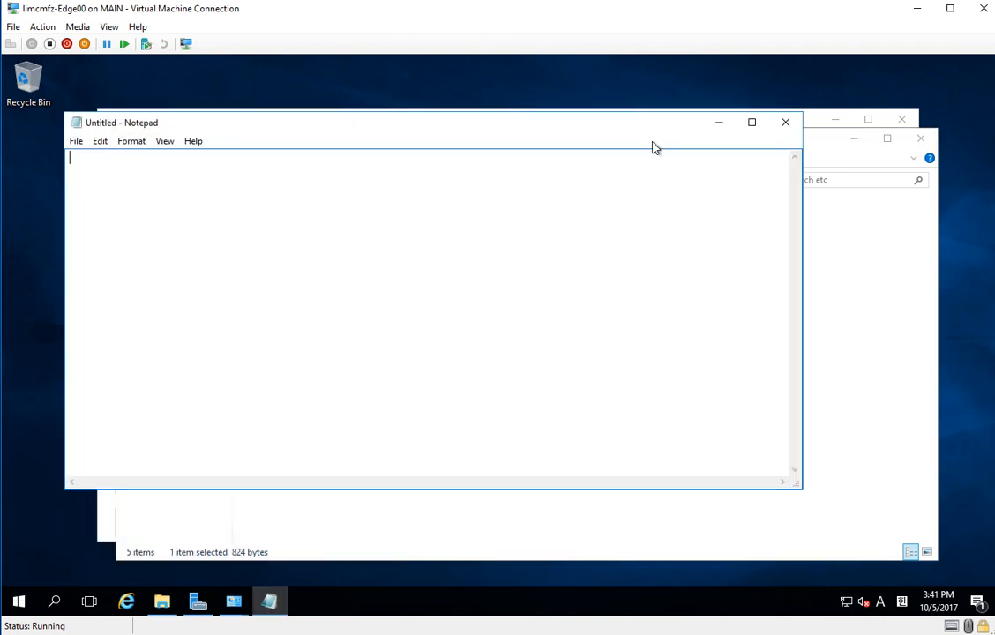
{"action": "left_click", "coordinate": [788, 122]}
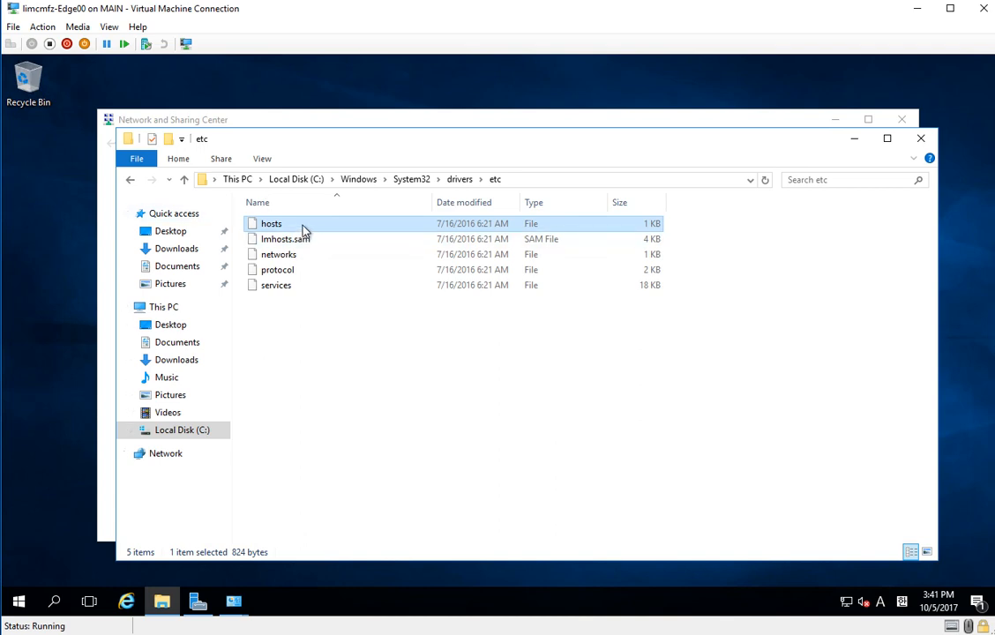
Open the hosts file with Notepad and add the entry "192.168.1.8 sbfe.limcmfz.com" below the existing lines
{"action": "double_click", "coordinate": [303, 226]}
{"action": "left_click", "coordinate": [462, 295]}
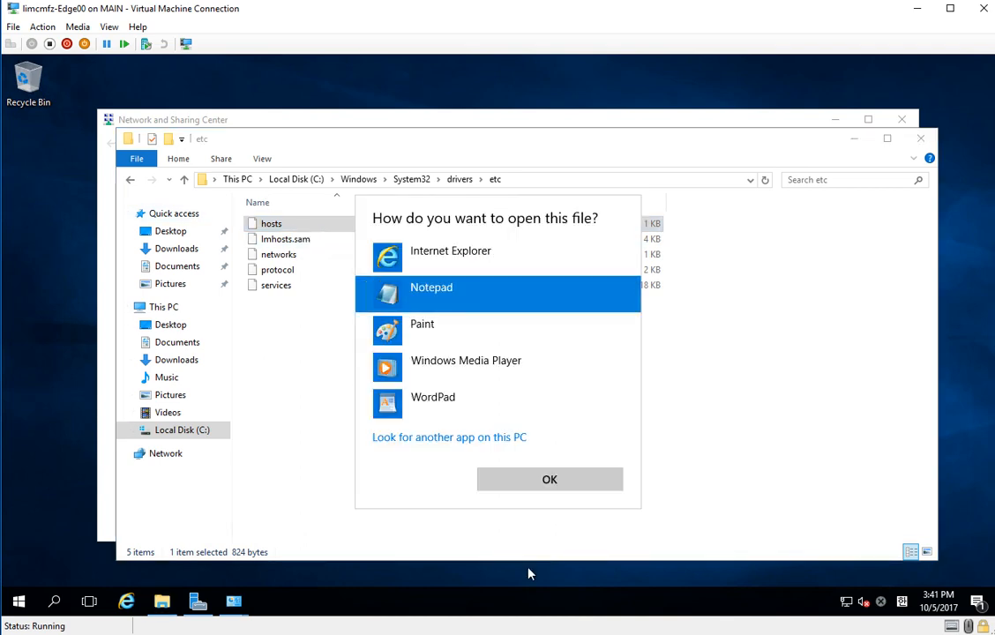
{"action": "left_click", "coordinate": [550, 481]}
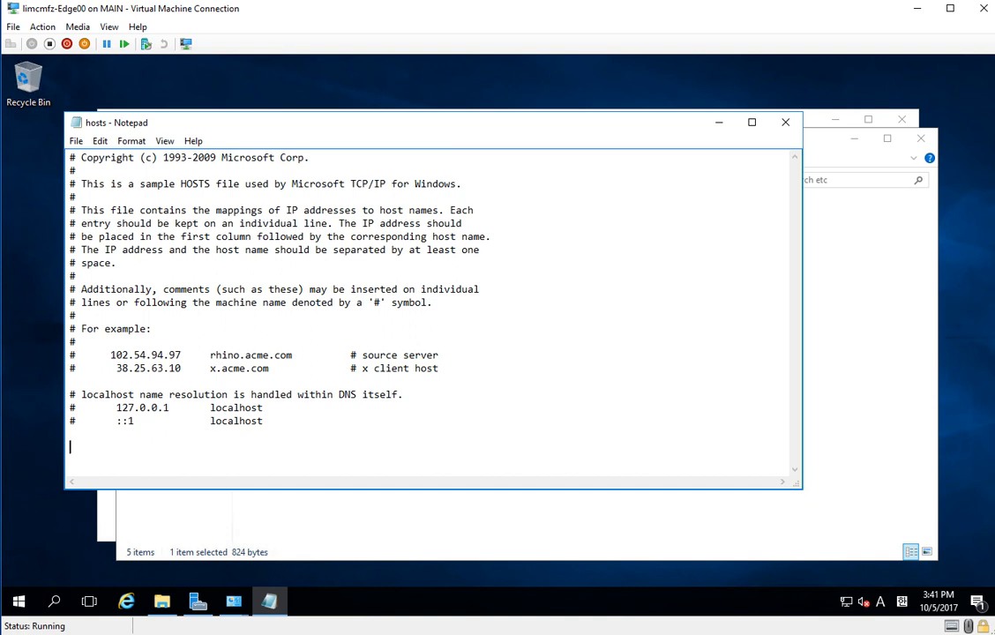
{"action": "type", "text": "192.168"}
{"action": "type", "text": ".1.8 sbfe.limcmfz.com"}
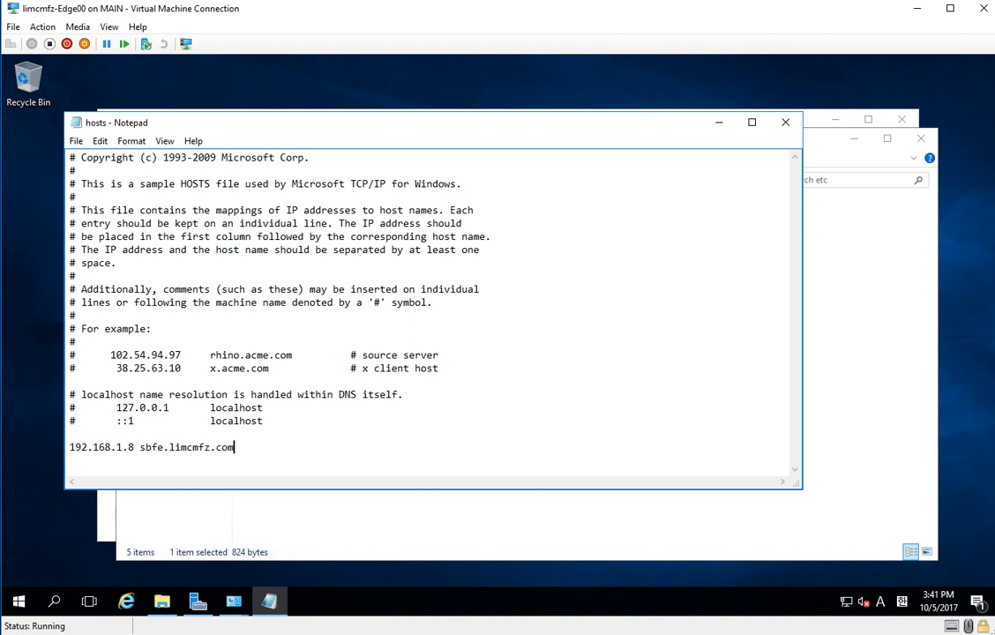
{"action": "left_click", "coordinate": [135, 448]}
{"action": "left_click", "coordinate": [193, 448]}
Save the hosts file, and close Notepad and the etc folder window
{"action": "left_click", "coordinate": [76, 141]}
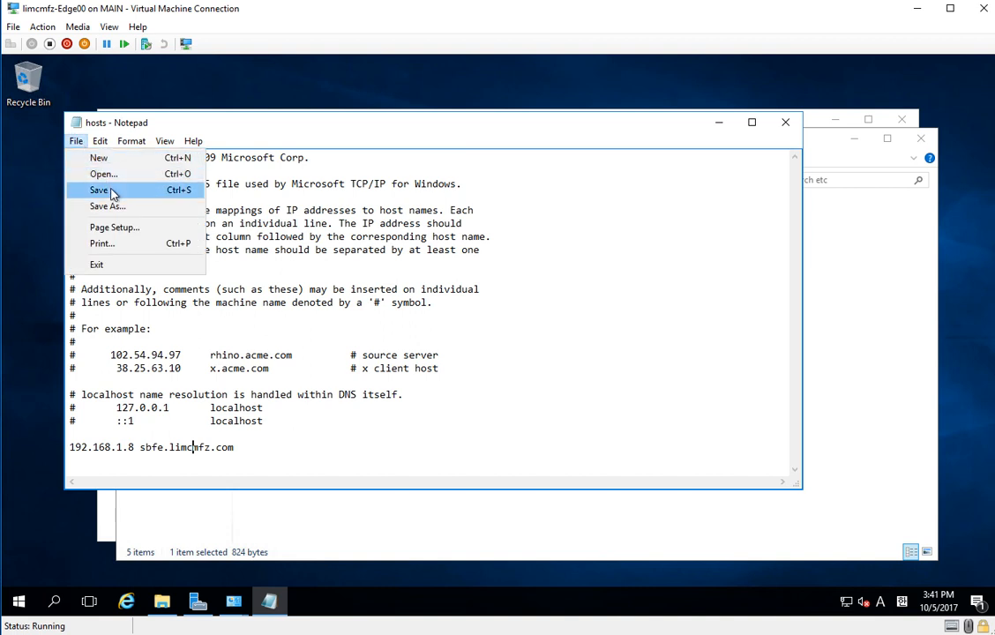
{"action": "left_click", "coordinate": [112, 191]}
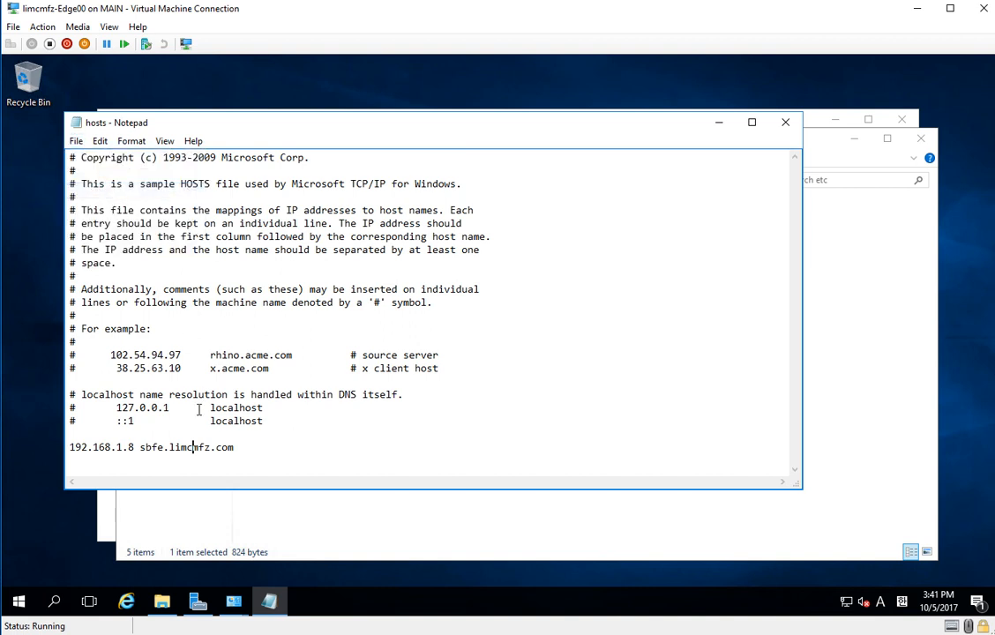
{"action": "left_click", "coordinate": [784, 124]}
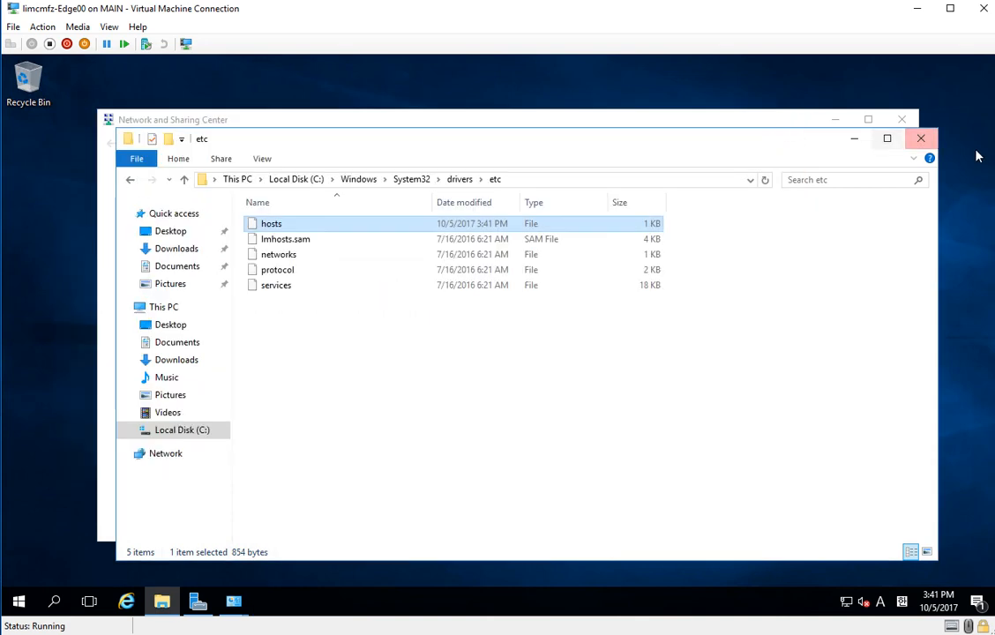
{"action": "left_click", "coordinate": [928, 141]}
{"action": "left_click", "coordinate": [922, 139]}
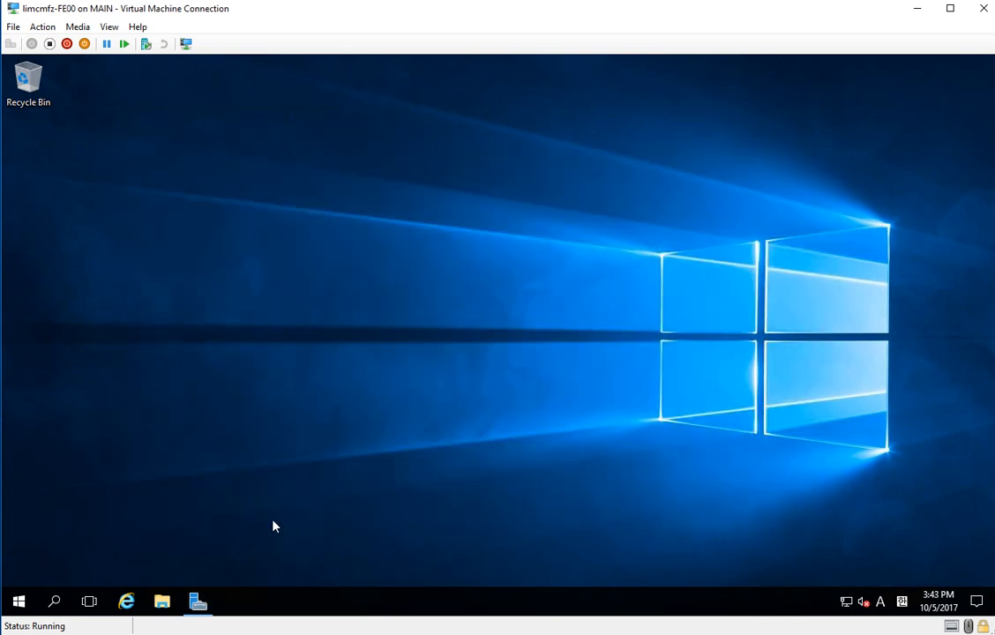
On the FE00 server, open Skype for Business Server Topology Builder and try to download the topology from the existing deployment
{"action": "left_click", "coordinate": [18, 602]}
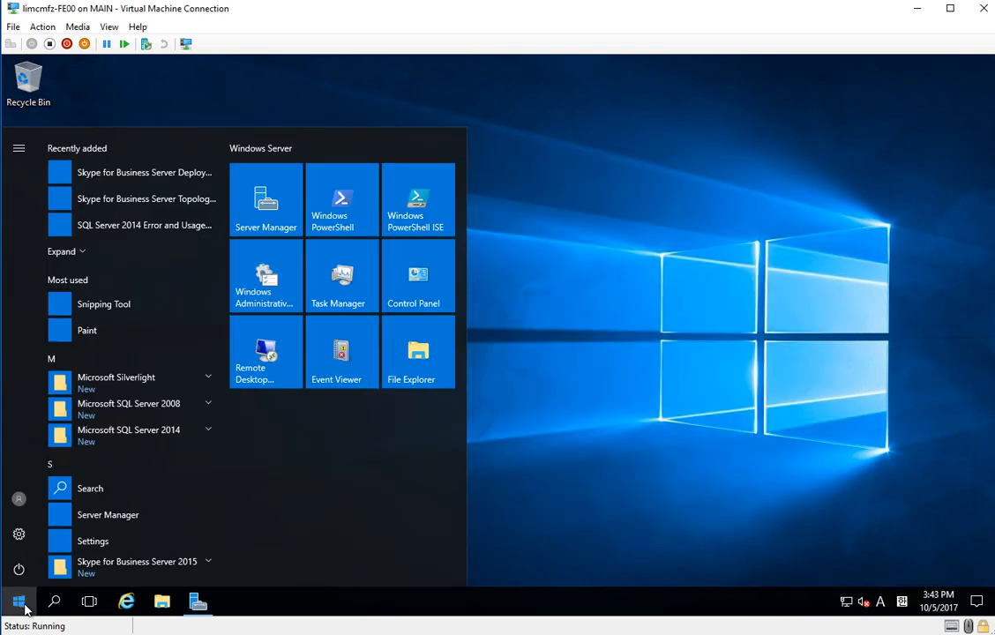
{"action": "scroll", "coordinate": [138, 467], "scroll_direction": "down", "scroll_amount": 1}
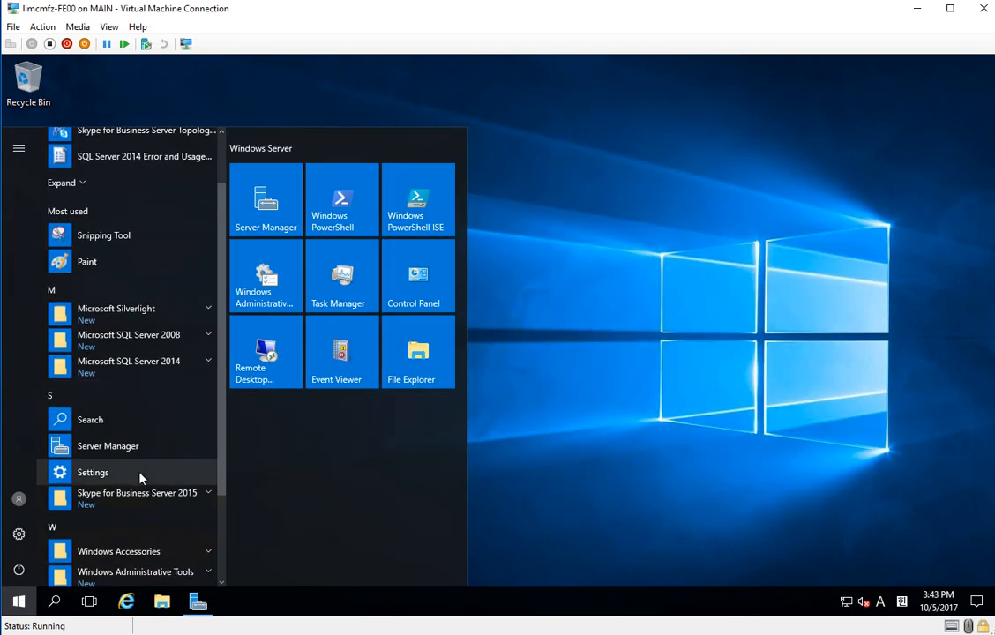
{"action": "left_click", "coordinate": [148, 496]}
{"action": "scroll", "coordinate": [141, 441], "scroll_direction": "down", "scroll_amount": 1}
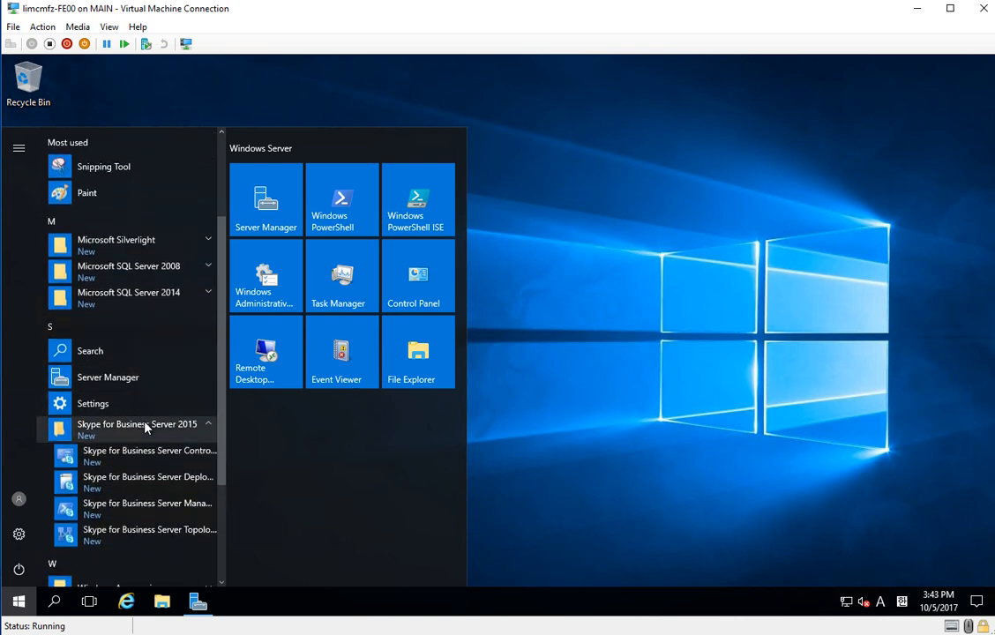
{"action": "left_click", "coordinate": [149, 536]}
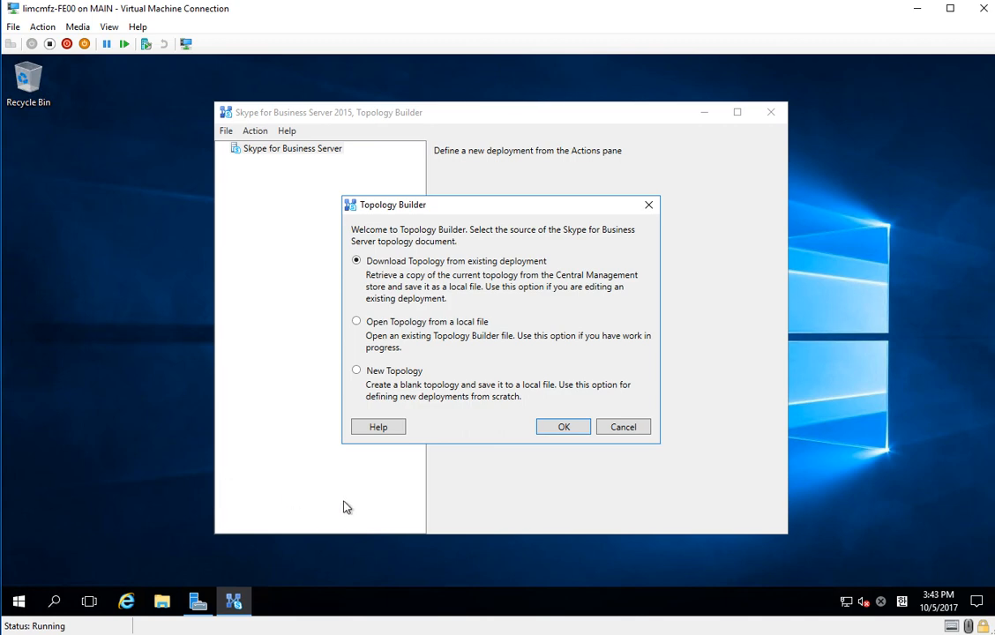
{"action": "left_click", "coordinate": [565, 429]}
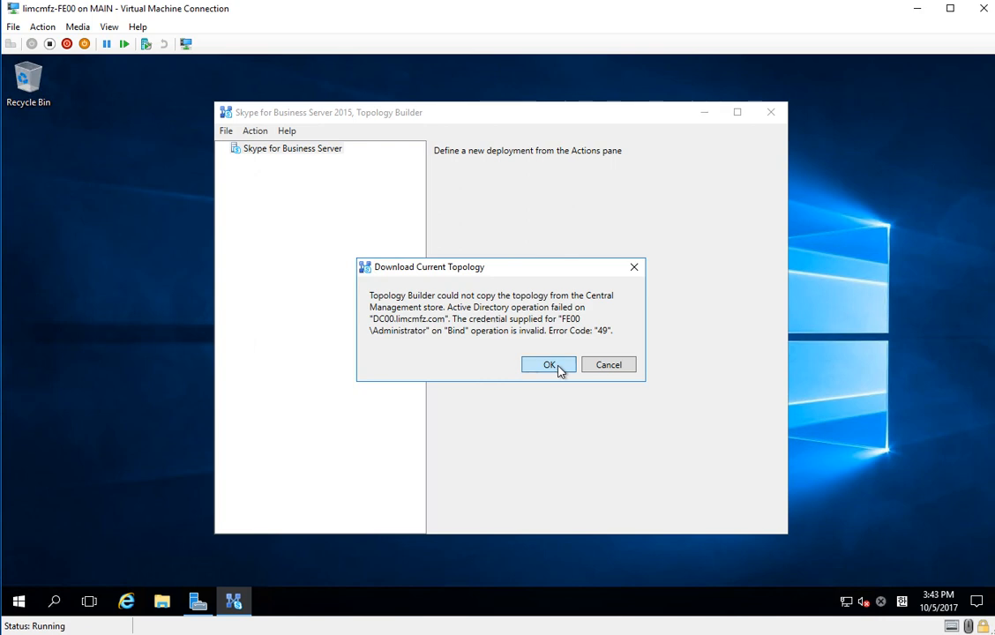
{"action": "left_click", "coordinate": [550, 365]}
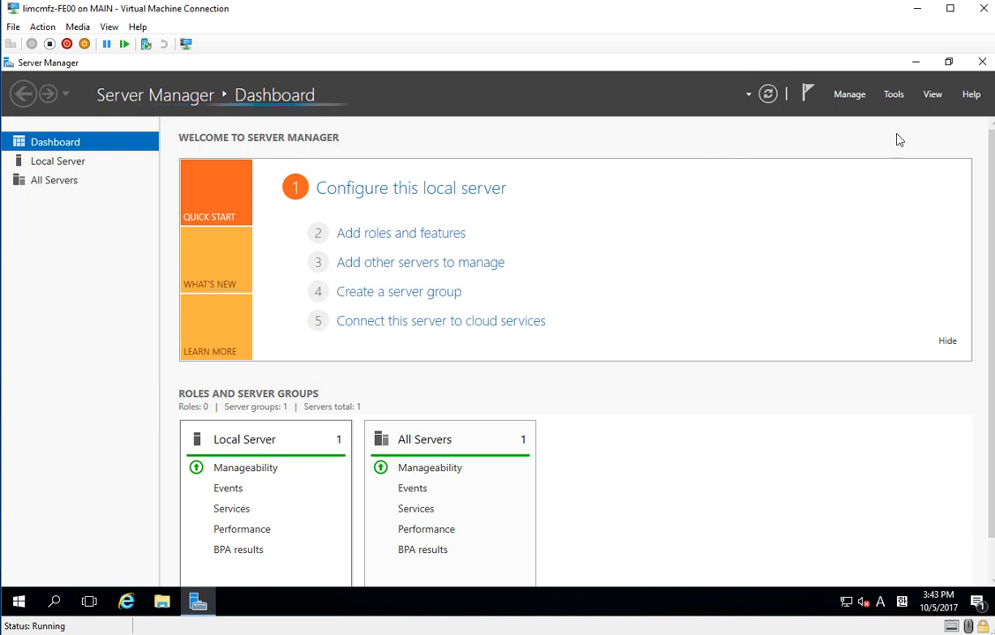
Download the topology from the existing deployment and save it in Documents as test.tbxml, replacing the existing file
{"action": "left_click", "coordinate": [918, 63]}
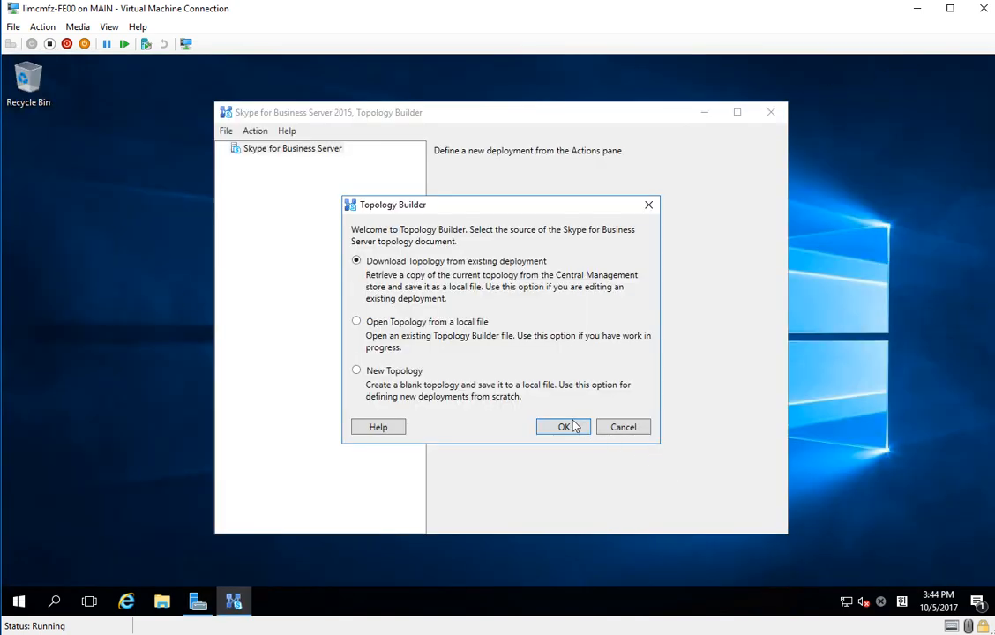
{"action": "left_click", "coordinate": [572, 425]}
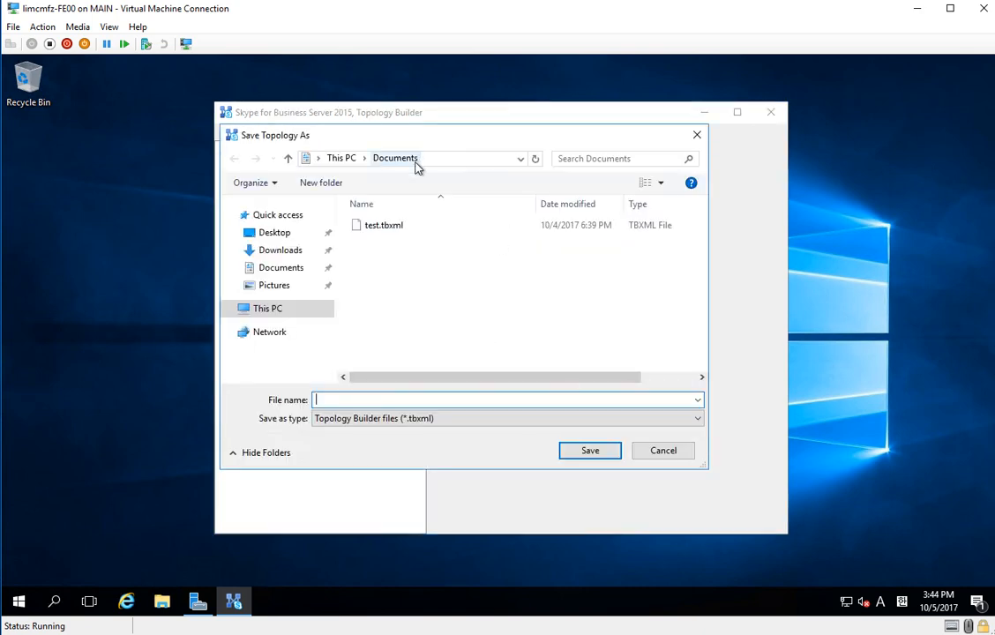
{"action": "double_click", "coordinate": [404, 231]}
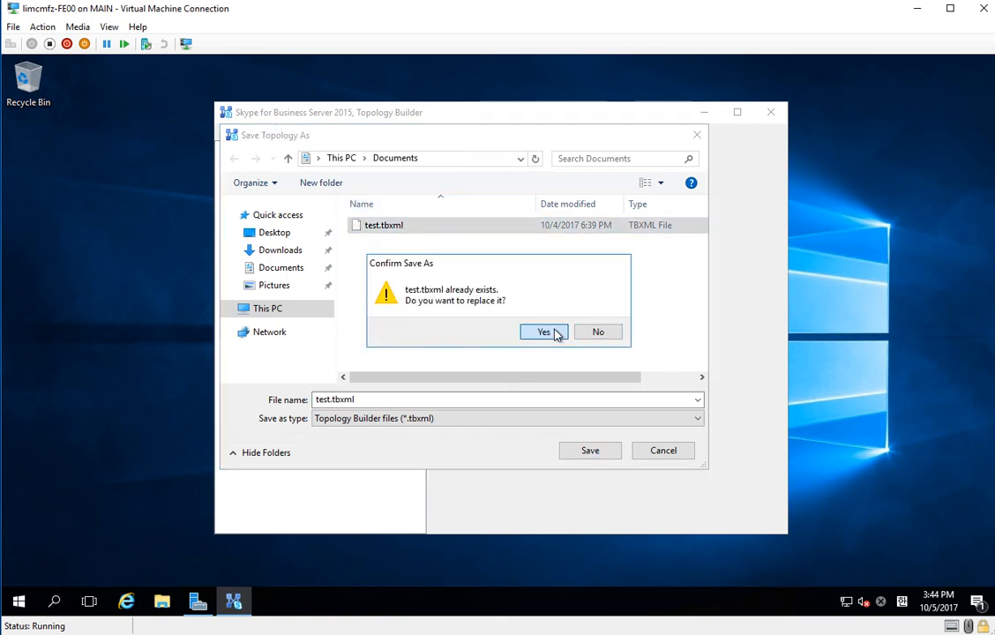
{"action": "left_click", "coordinate": [555, 334]}
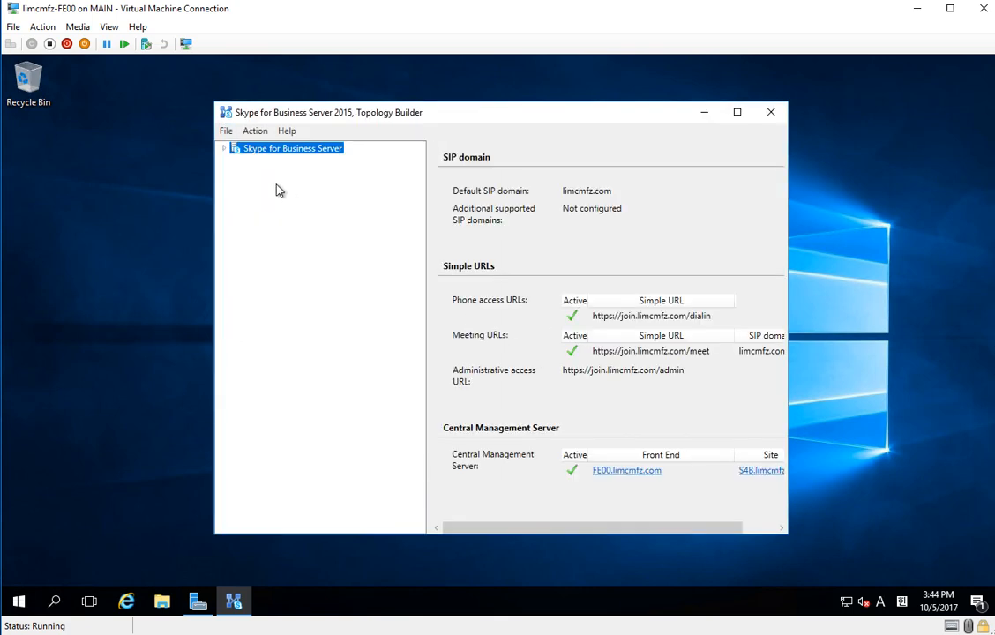
Expand Skype for Business Server and the S4B.limcmfz site in the topology tree to show the site's components
{"action": "double_click", "coordinate": [271, 152]}
{"action": "double_click", "coordinate": [285, 162]}
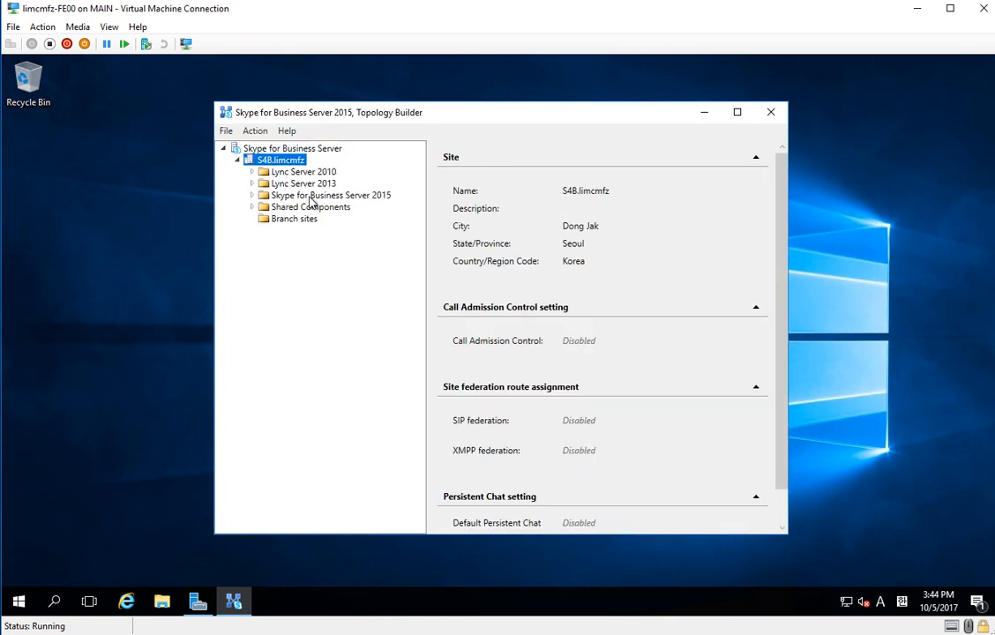
{"action": "left_click", "coordinate": [72, 348]}
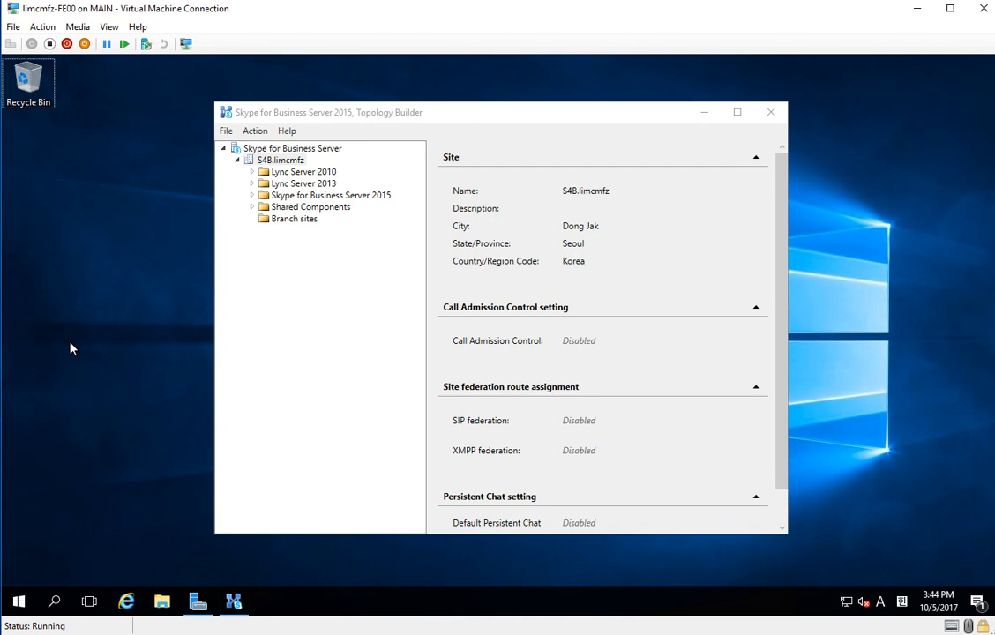
{"action": "key", "text": "super+Pause"}
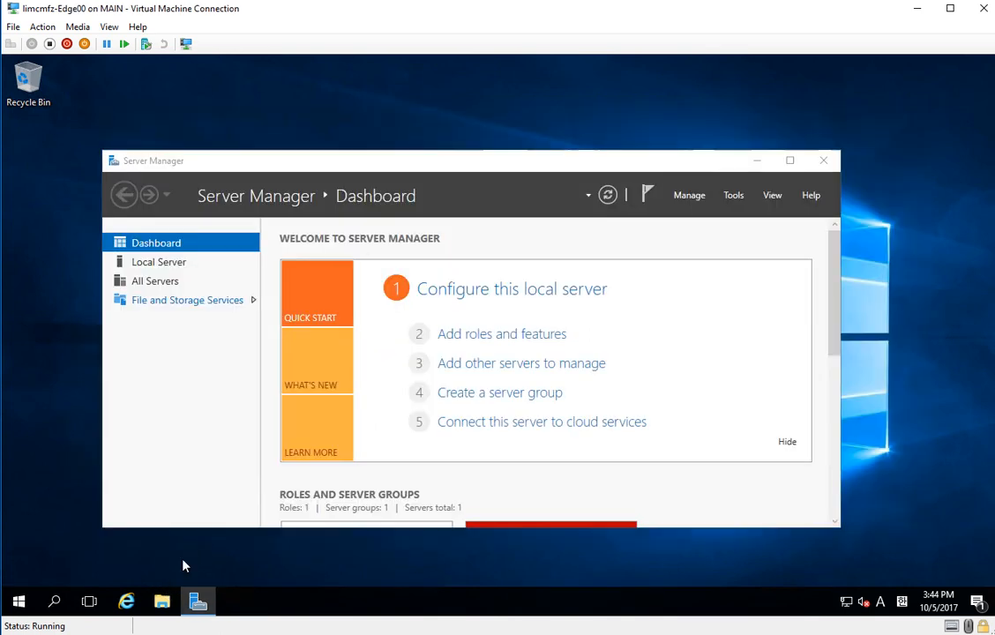
On the Edge00 server, open the folder C:\Windows\System32\drivers\etc in File Explorer
{"action": "key", "text": "super+r"}
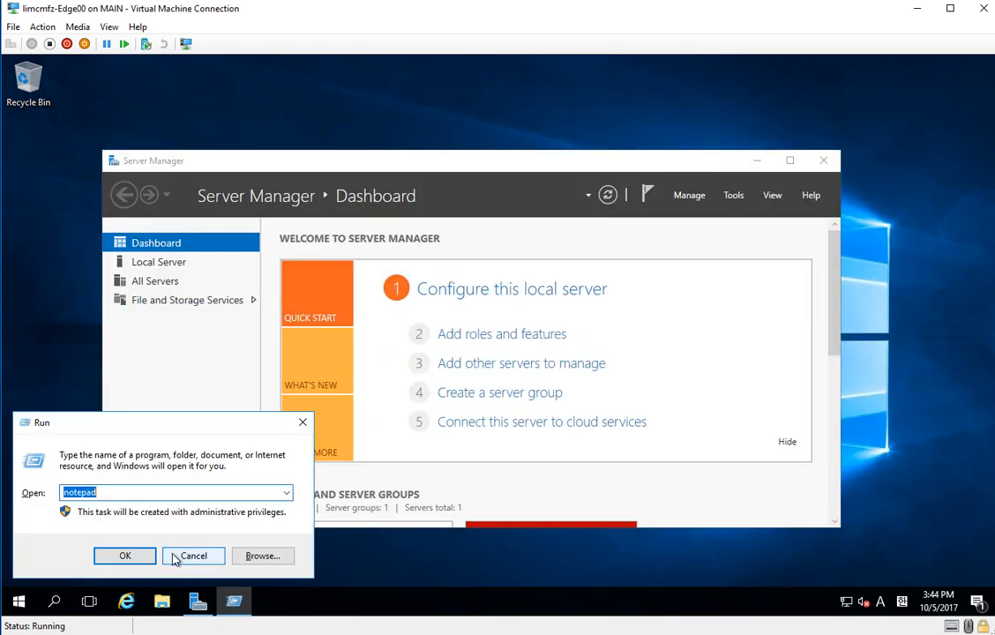
{"action": "left_click", "coordinate": [174, 558]}
{"action": "left_click", "coordinate": [160, 605]}
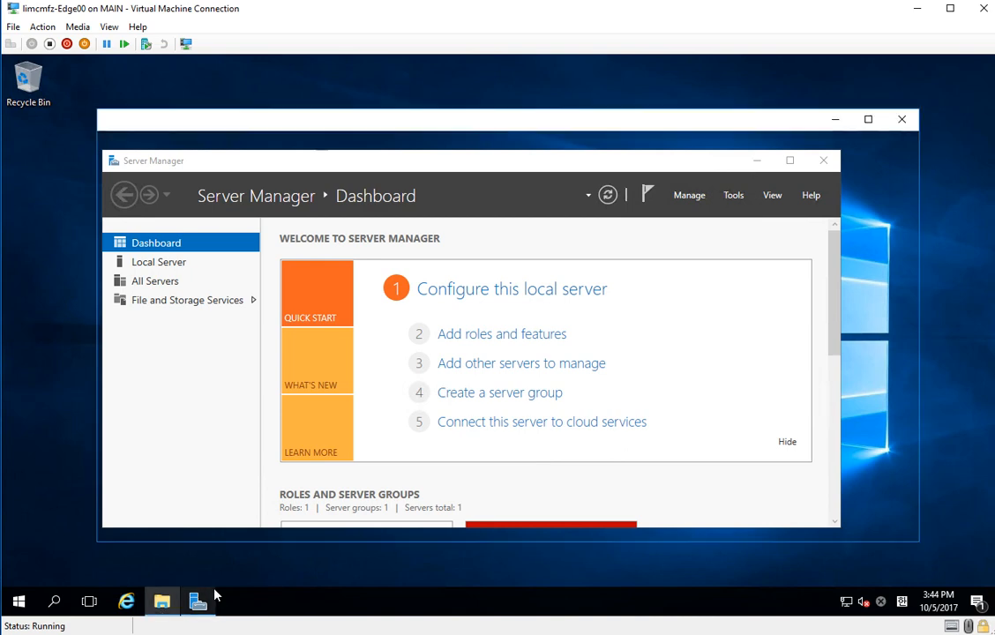
{"action": "left_click", "coordinate": [177, 420]}
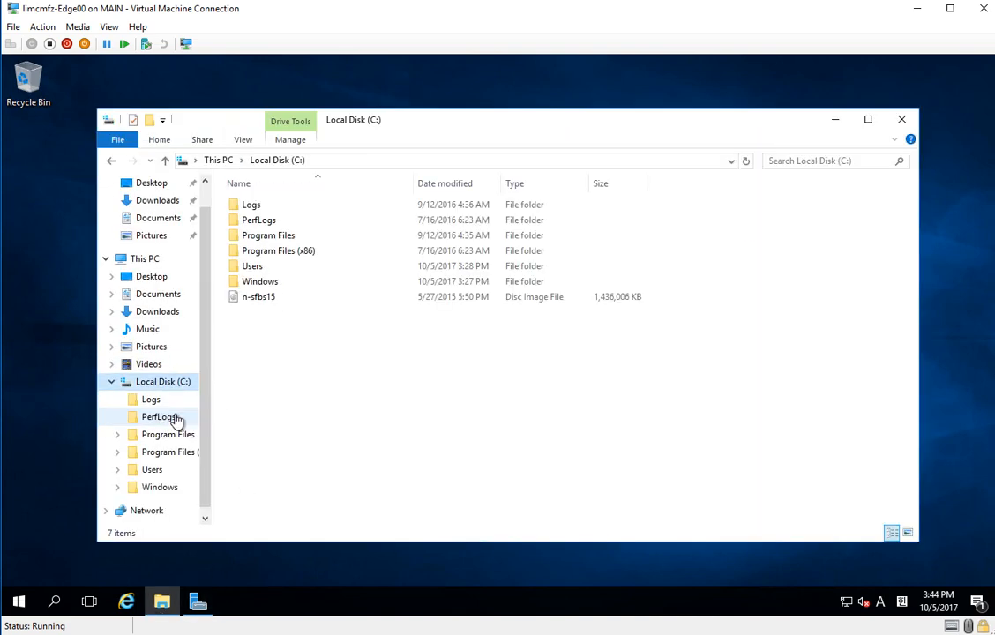
{"action": "double_click", "coordinate": [292, 285]}
{"action": "type", "text": "s > System"}
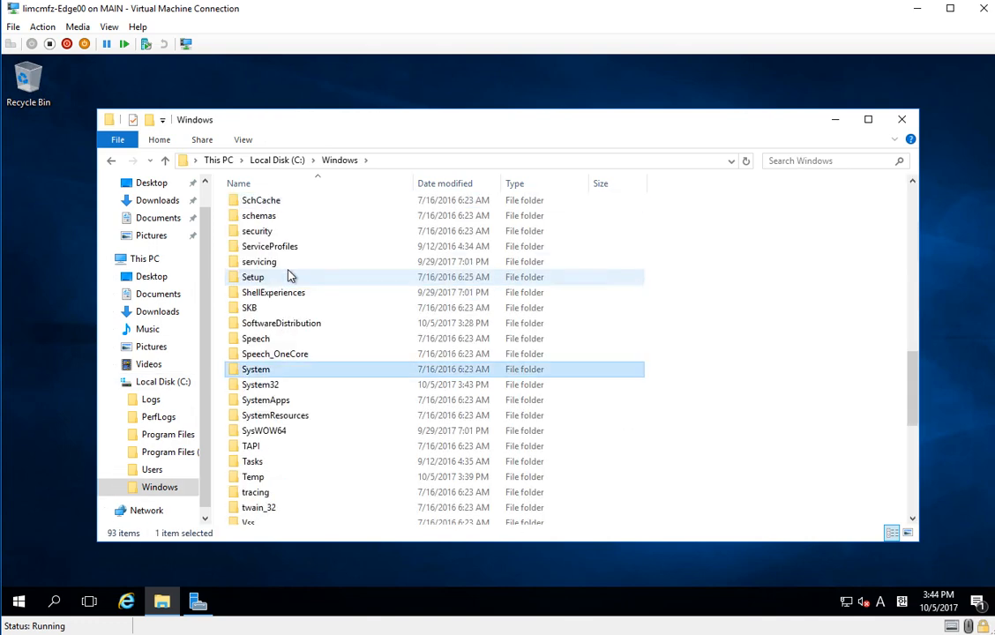
{"action": "type", "text": "32"}
{"action": "key", "text": "Return"}
{"action": "type", "text": "appr"}
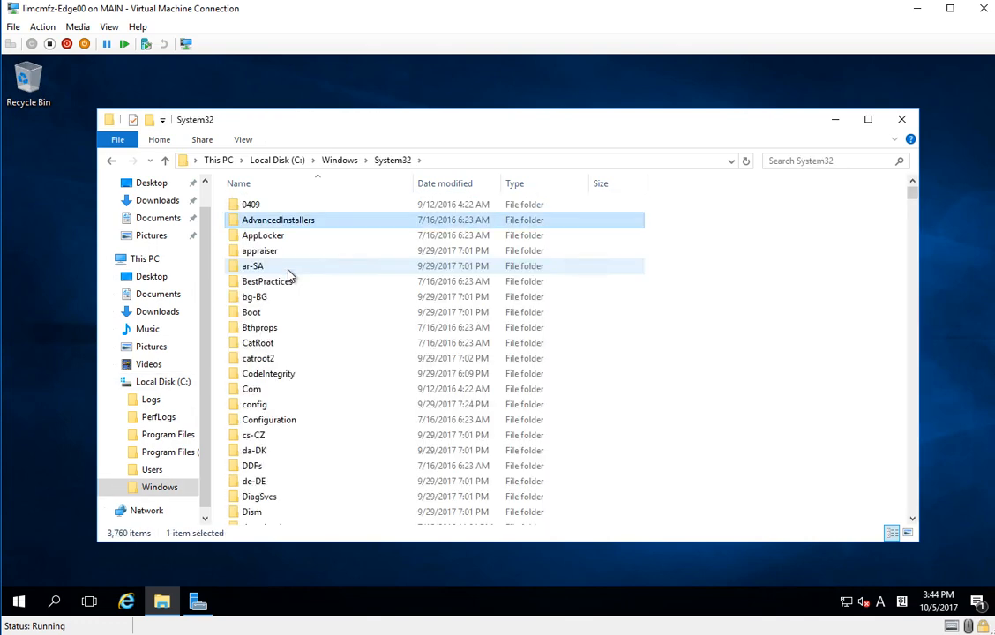
{"action": "type", "text": "dism"}
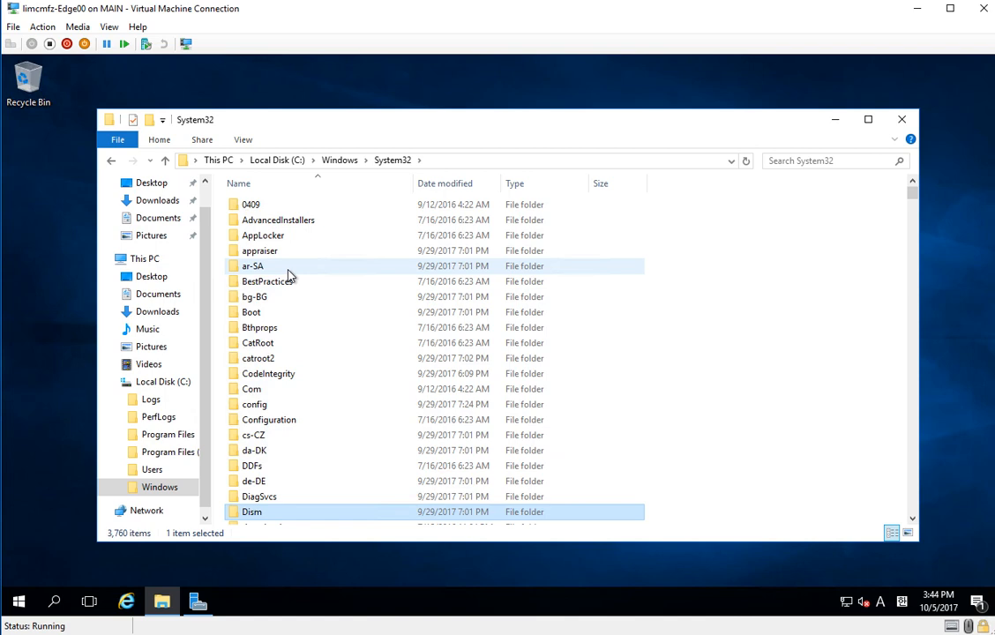
{"action": "type", "text": "drivers"}
{"action": "key", "text": "Return"}
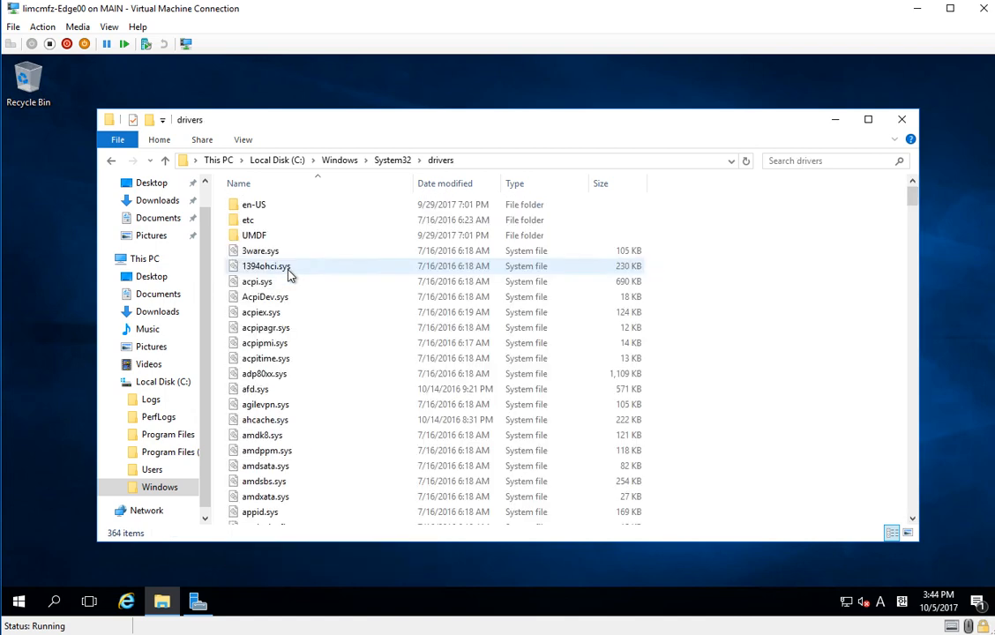
{"action": "type", "text": "etc"}
{"action": "key", "text": "Return"}
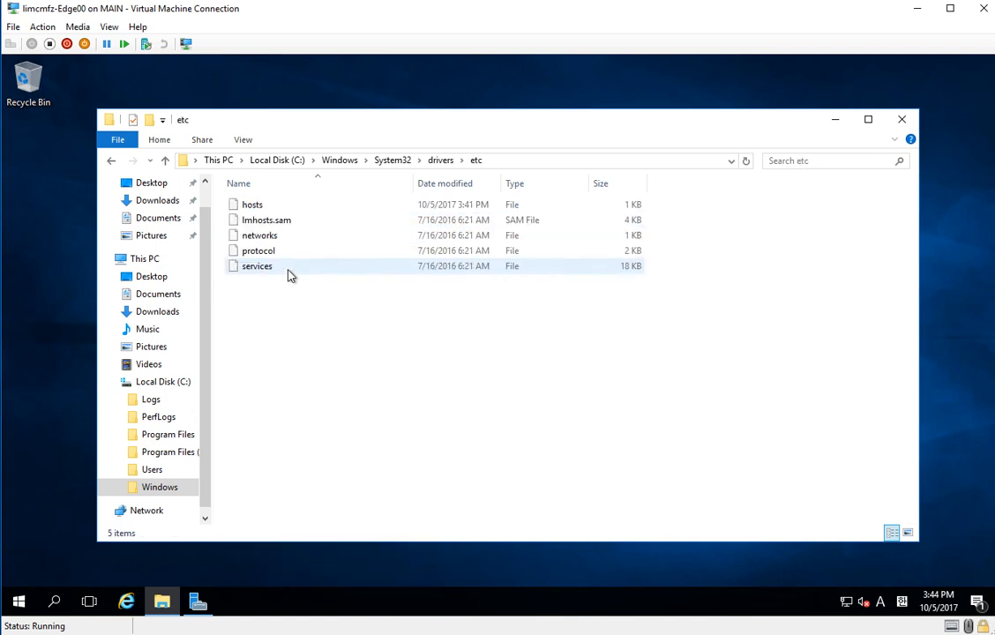
Open the hosts file in Notepad and change the host name of the 192.168.1.8 entry to fe00.limcmfz.com
{"action": "double_click", "coordinate": [278, 208]}
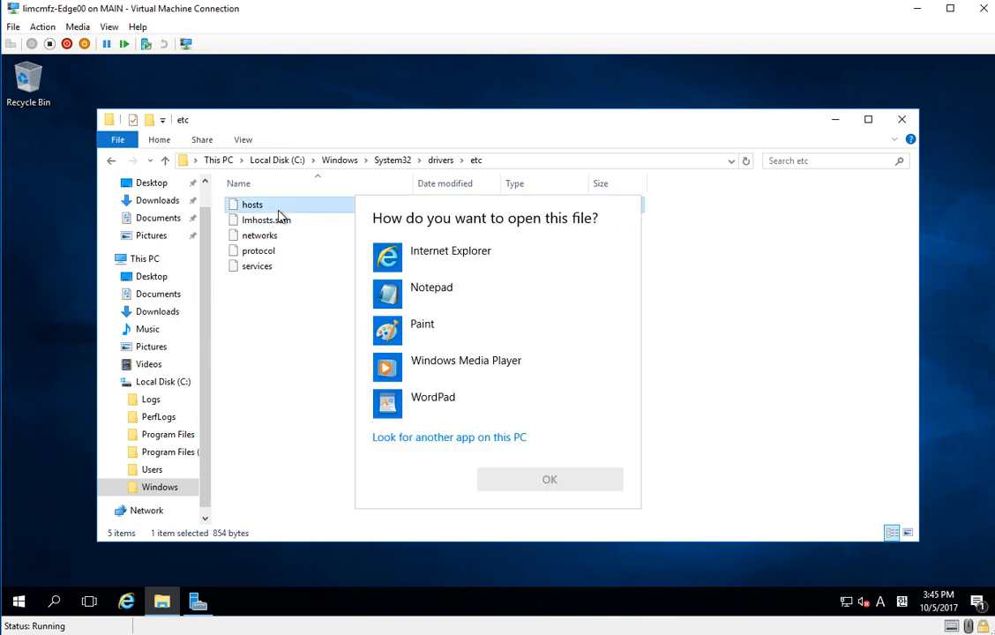
{"action": "left_click", "coordinate": [537, 304]}
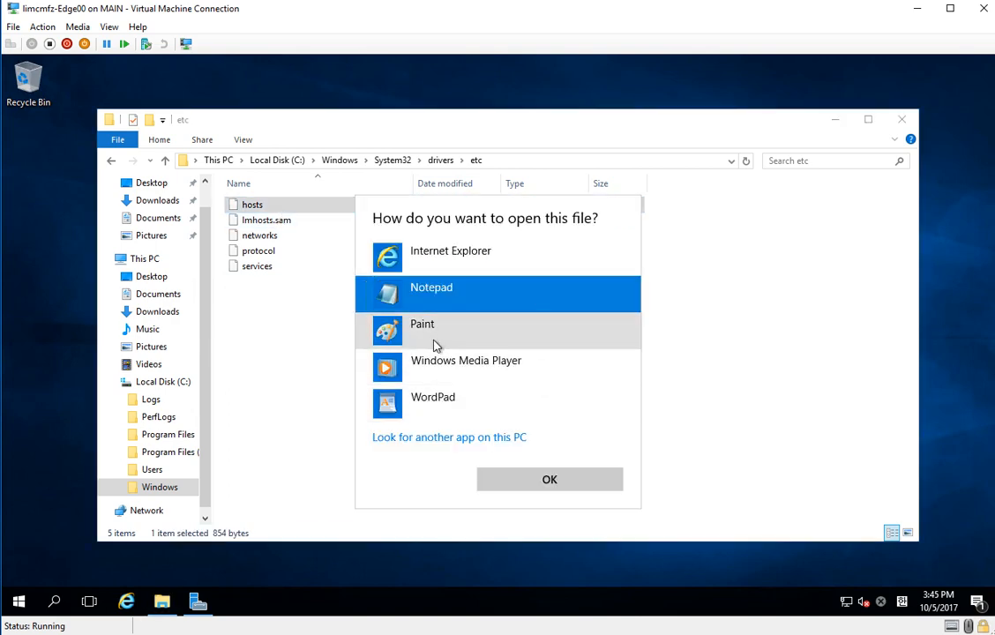
{"action": "left_click", "coordinate": [582, 472]}
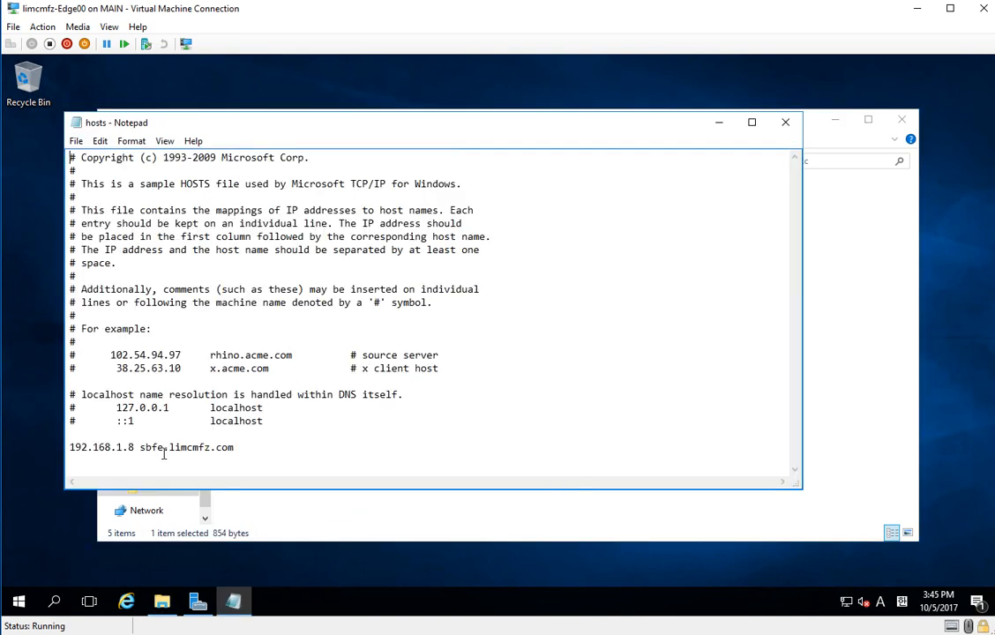
{"action": "key", "text": "BackSpace"}
{"action": "key", "text": "BackSpace"}
{"action": "key", "text": "BackSpace"}
{"action": "key", "text": "BackSpace"}
{"action": "type", "text": "fe00"}
Save the hosts file, and close Notepad, the etc folder window and Server Manager
{"action": "left_click", "coordinate": [76, 142]}
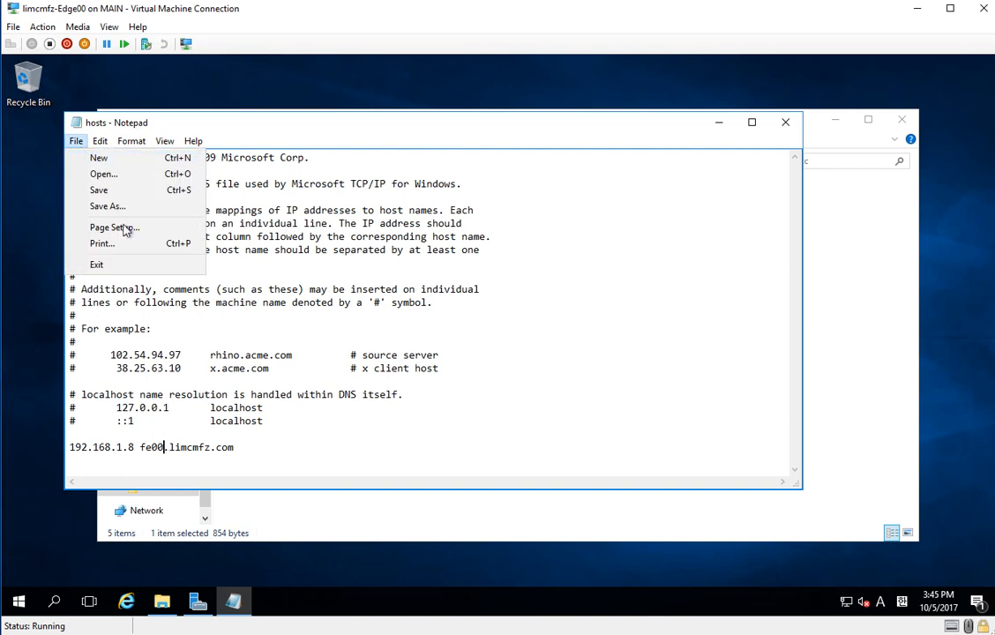
{"action": "left_click", "coordinate": [122, 196]}
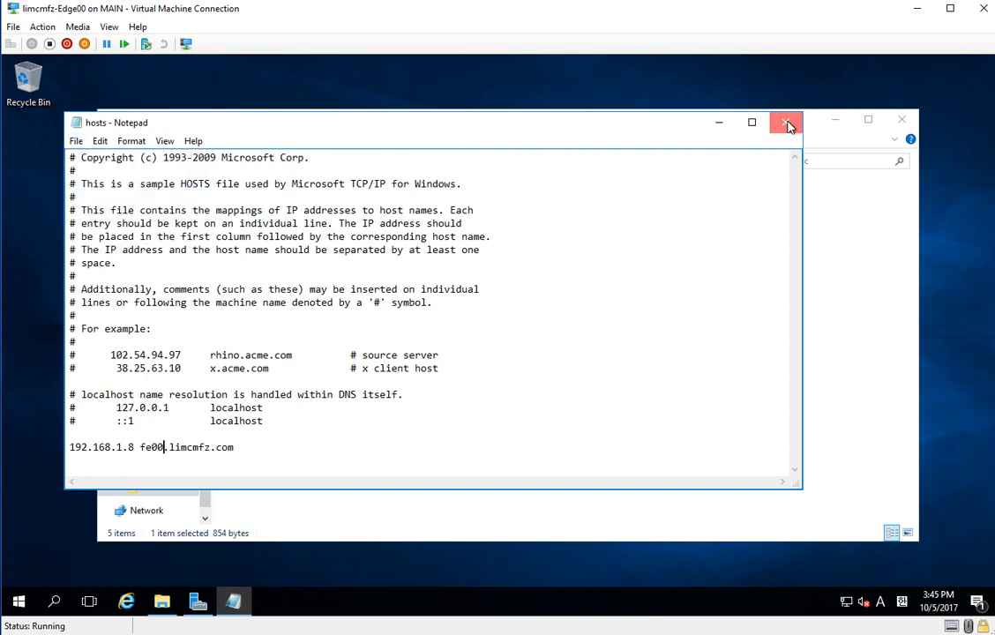
{"action": "left_click", "coordinate": [785, 122]}
{"action": "left_click", "coordinate": [901, 119]}
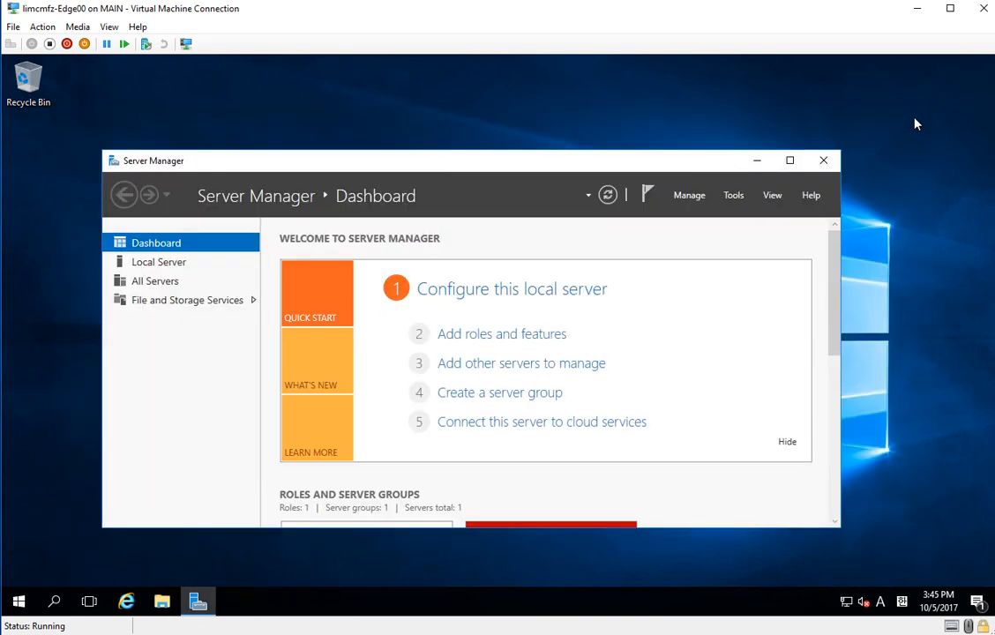
{"action": "left_click", "coordinate": [823, 161]}
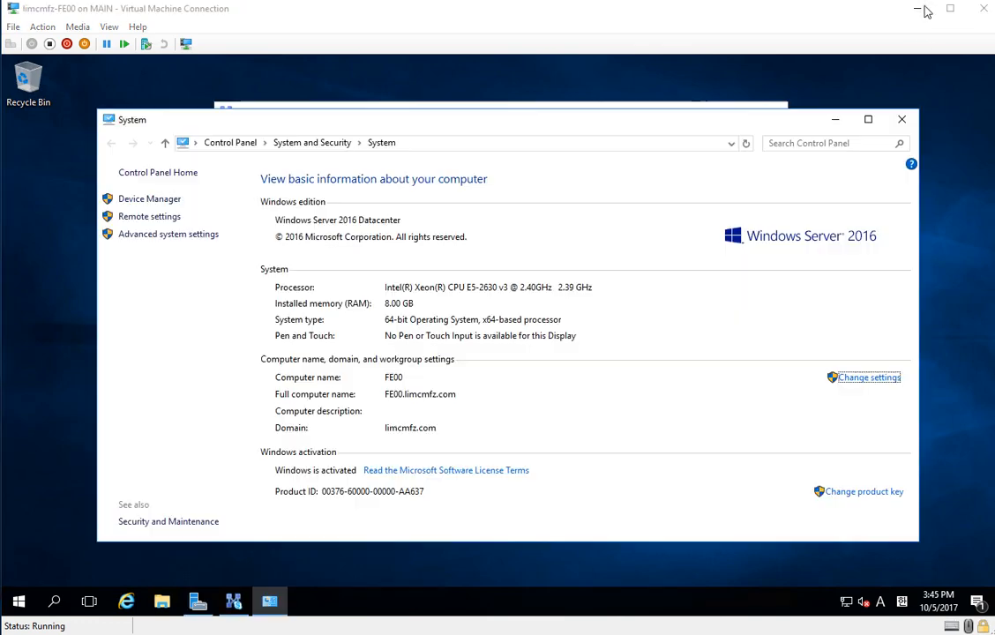
On FE00, close the System window and start defining a new Edge pool under Skype for Business Server 2015 in Topology Builder
{"action": "left_click", "coordinate": [903, 117]}
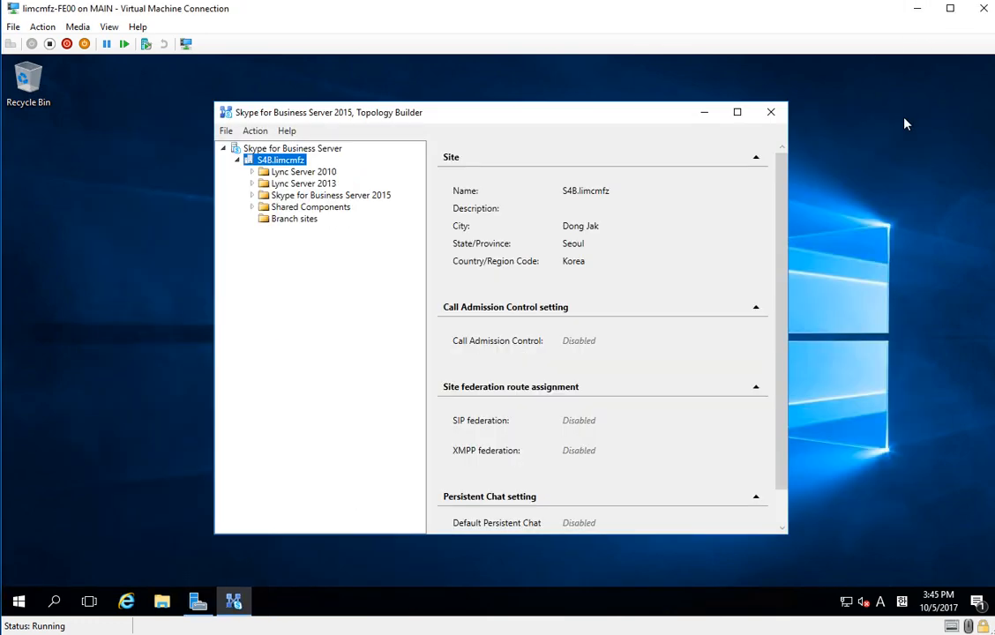
{"action": "left_click", "coordinate": [350, 196]}
{"action": "double_click", "coordinate": [349, 196]}
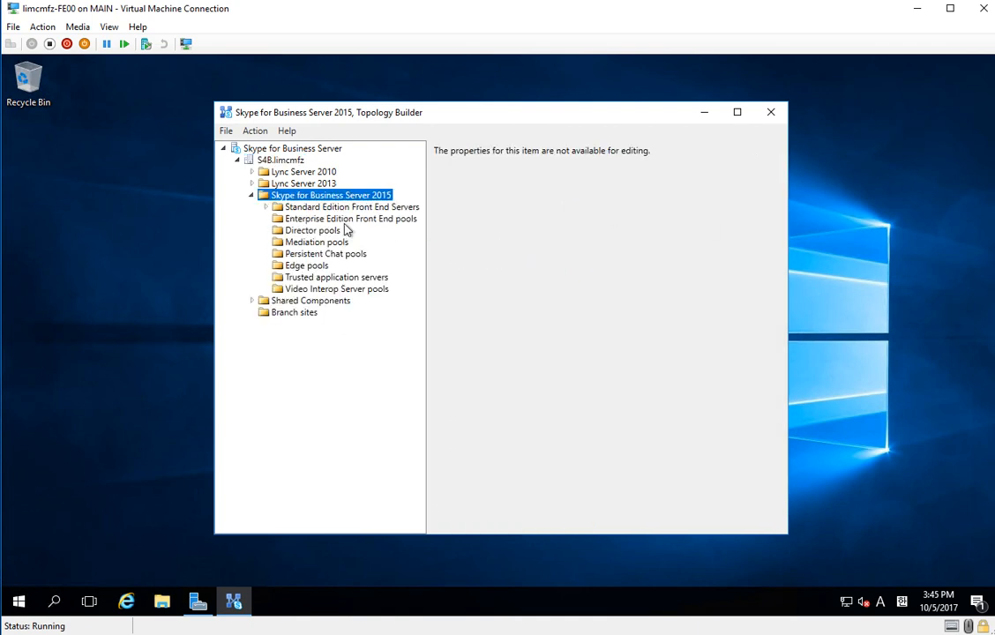
{"action": "left_click", "coordinate": [320, 268]}
{"action": "right_click", "coordinate": [319, 268]}
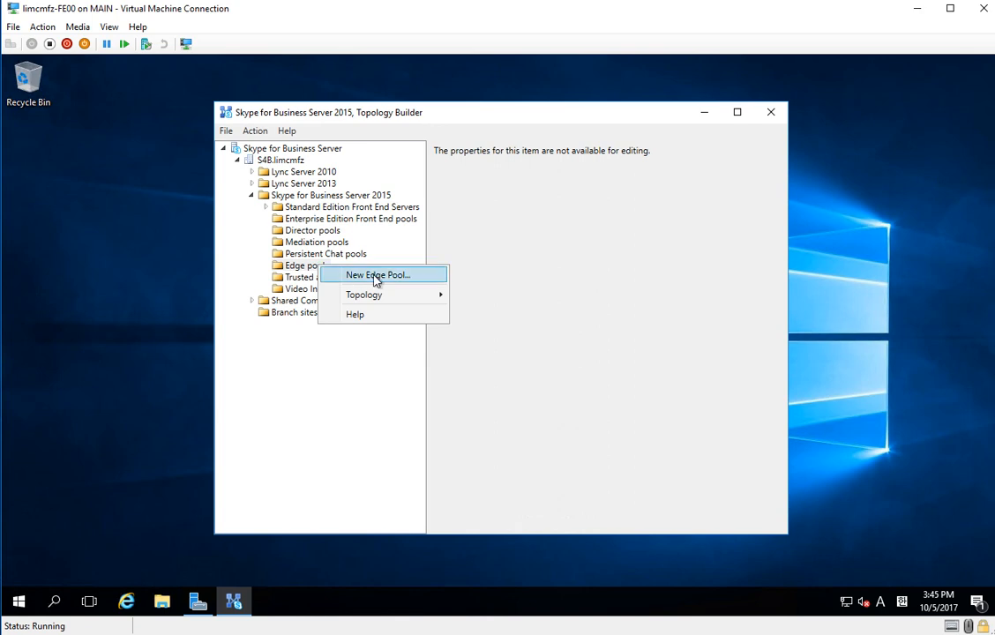
{"action": "left_click", "coordinate": [376, 279]}
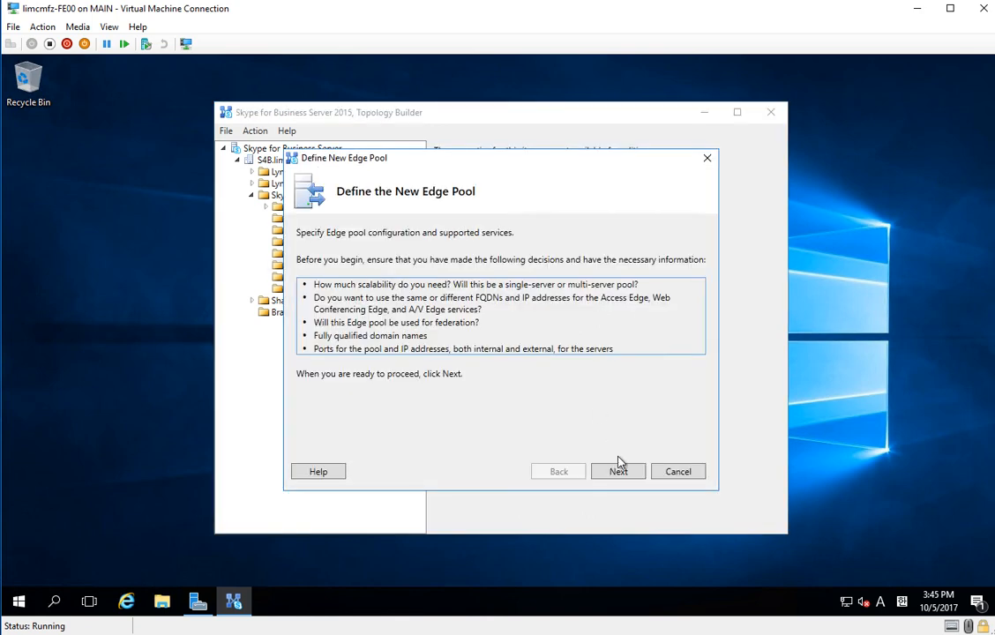
{"action": "left_click", "coordinate": [620, 472]}
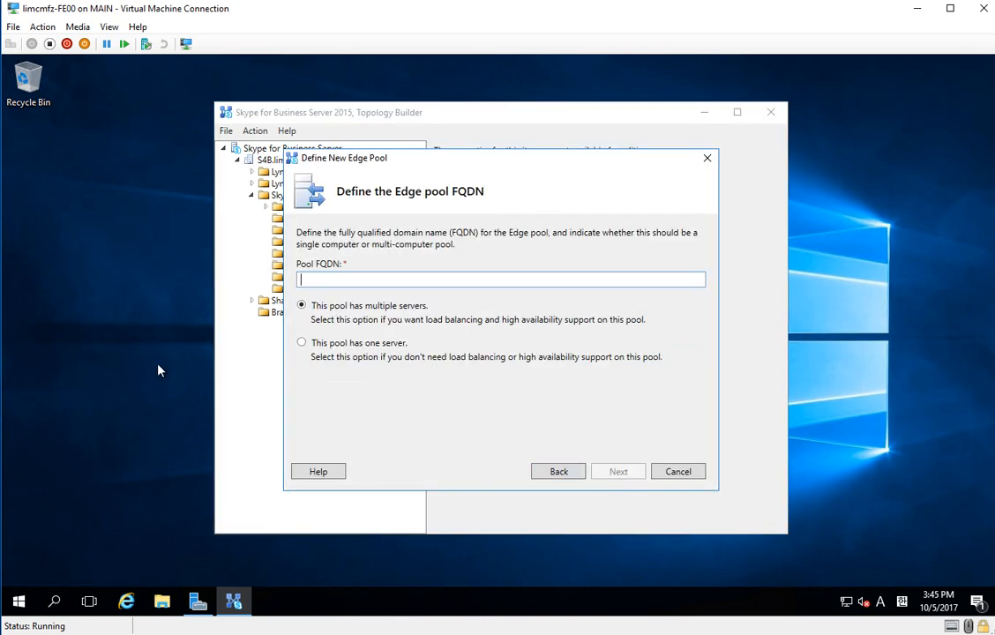
Define the Edge pool as a single-server pool with the FQDN edge00.limcmfz.com
{"action": "left_click", "coordinate": [364, 345]}
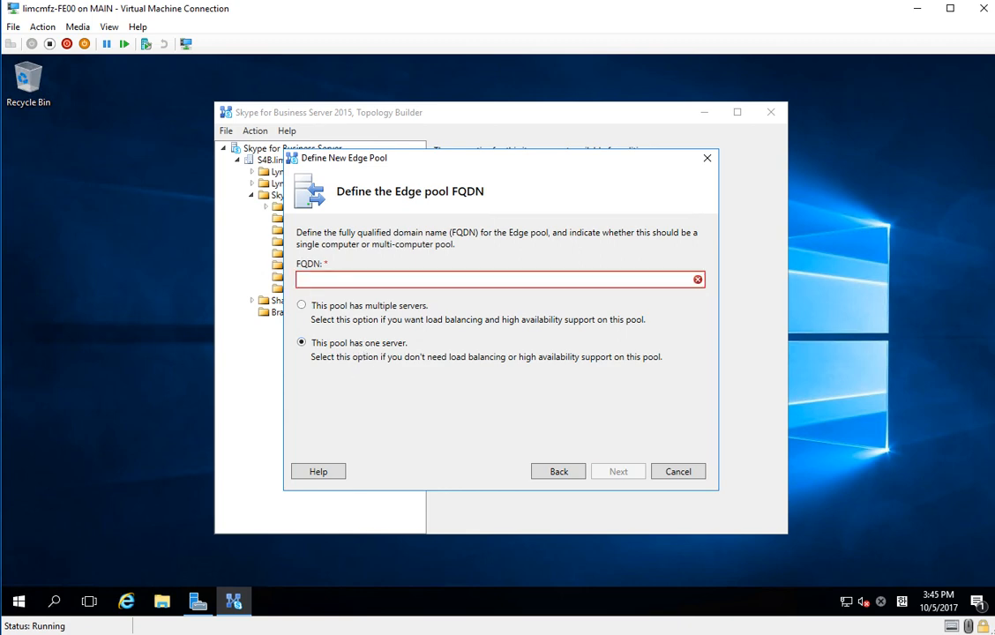
{"action": "left_click", "coordinate": [338, 278]}
{"action": "type", "text": "ed"}
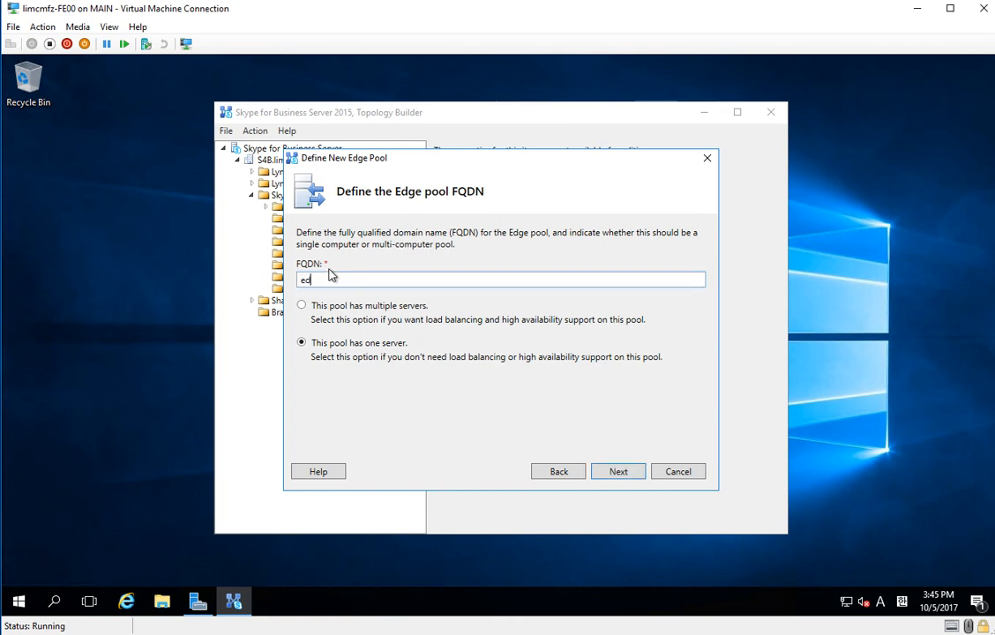
{"action": "type", "text": "ge00.limcmfz.com"}
{"action": "key", "text": "BackSpace"}
{"action": "key", "text": "BackSpace"}
{"action": "key", "text": "BackSpace"}
{"action": "key", "text": "BackSpace"}
{"action": "key", "text": "BackSpace"}
{"action": "key", "text": "BackSpace"}
{"action": "key", "text": "BackSpace"}
{"action": "key", "text": "BackSpace"}
{"action": "key", "text": "BackSpace"}
{"action": "key", "text": "BackSpace"}
{"action": "key", "text": "BackSpace"}
{"action": "type", "text": "imcmfz.com"}
{"action": "left_click", "coordinate": [623, 476]}
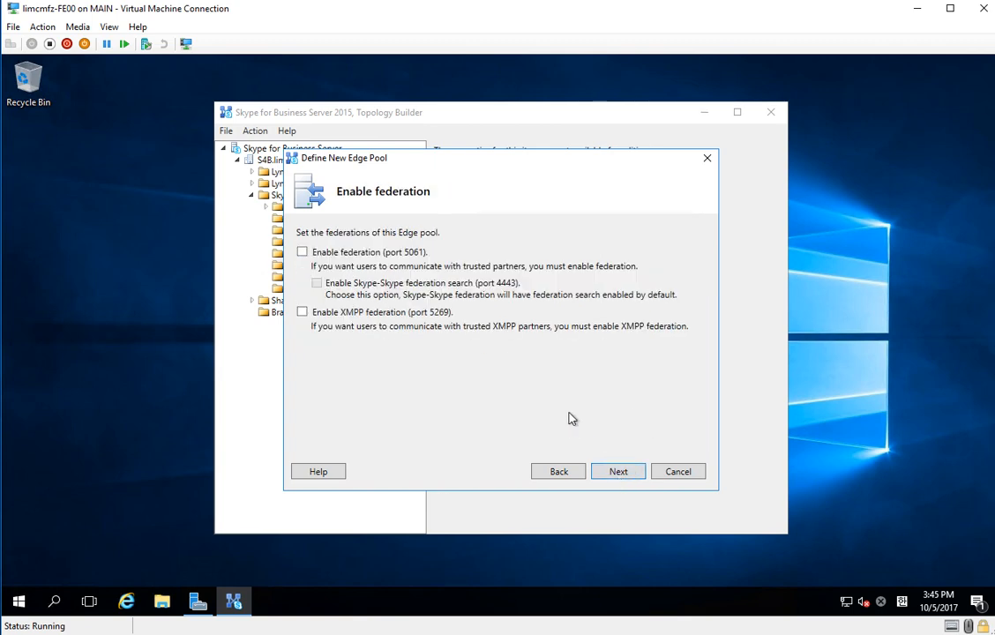
Enable federation on port 5061 and Skype-Skype federation search on port 4443 for the Edge pool
{"action": "left_click", "coordinate": [402, 254]}
{"action": "left_click", "coordinate": [428, 284]}
{"action": "left_click", "coordinate": [620, 474]}
{"action": "left_click", "coordinate": [622, 480]}
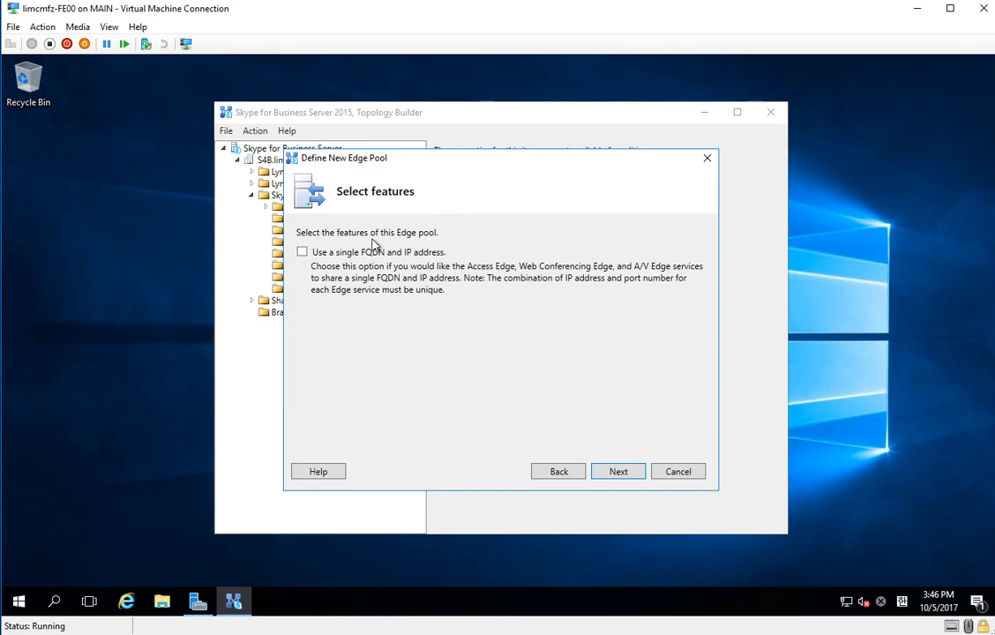
Use a single FQDN and IP address for the Edge pool, and mark its external IP address as translated by NAT
{"action": "left_click", "coordinate": [374, 252]}
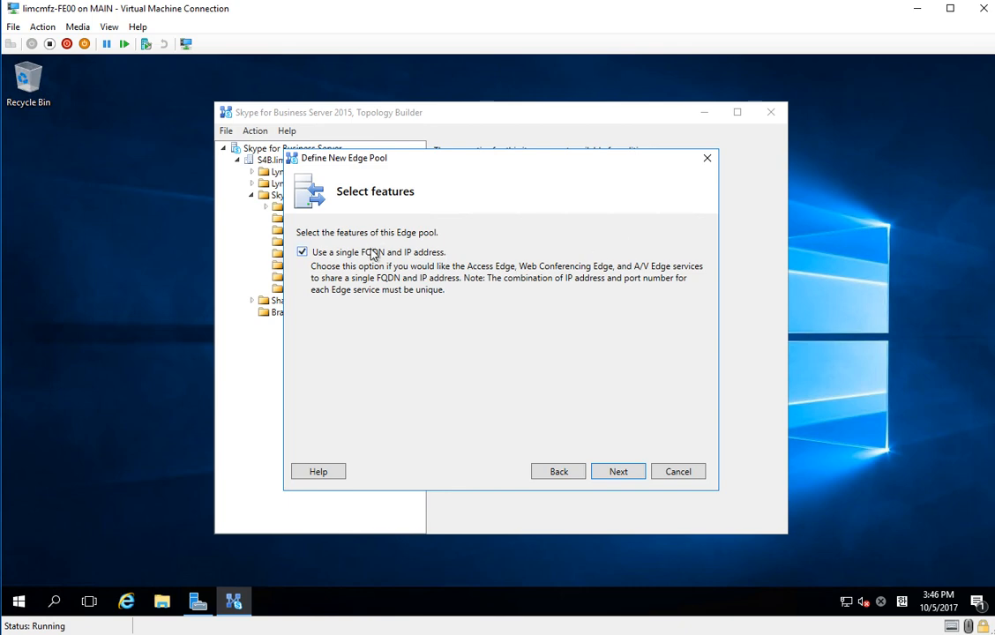
{"action": "left_click", "coordinate": [624, 474]}
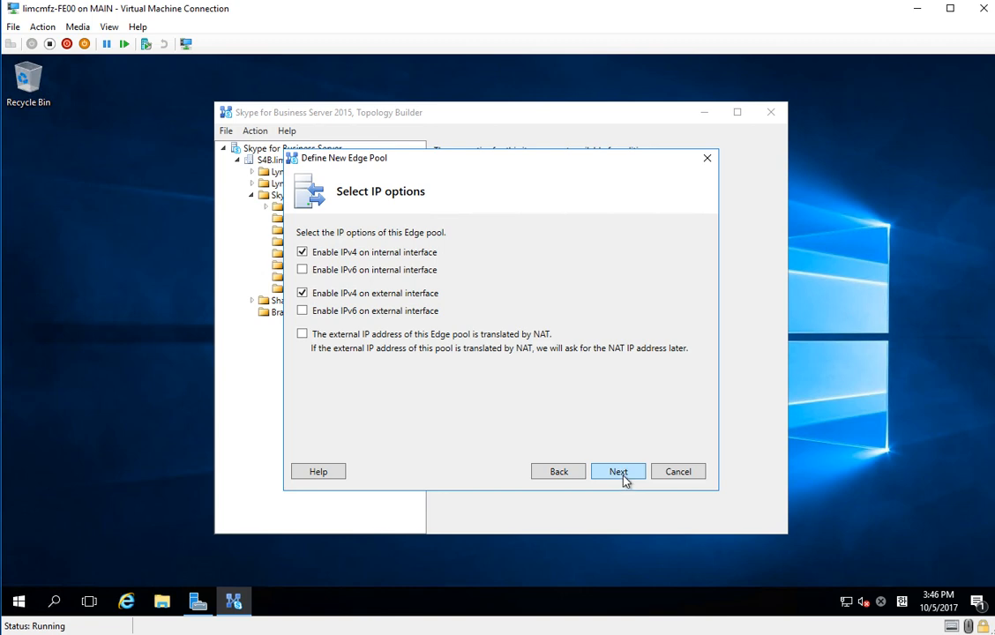
{"action": "left_click", "coordinate": [535, 338]}
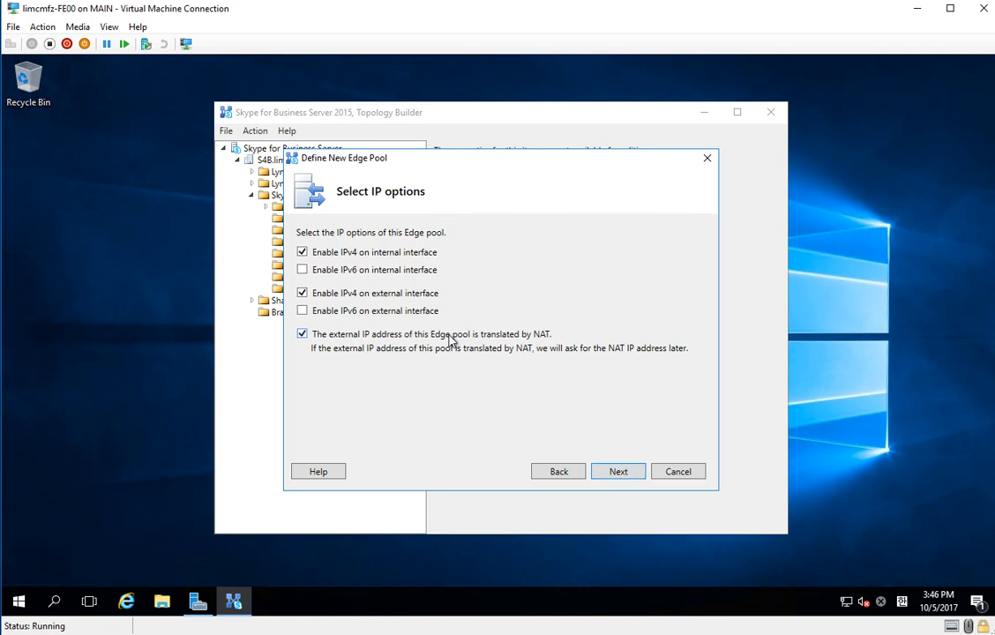
{"action": "left_click", "coordinate": [603, 474]}
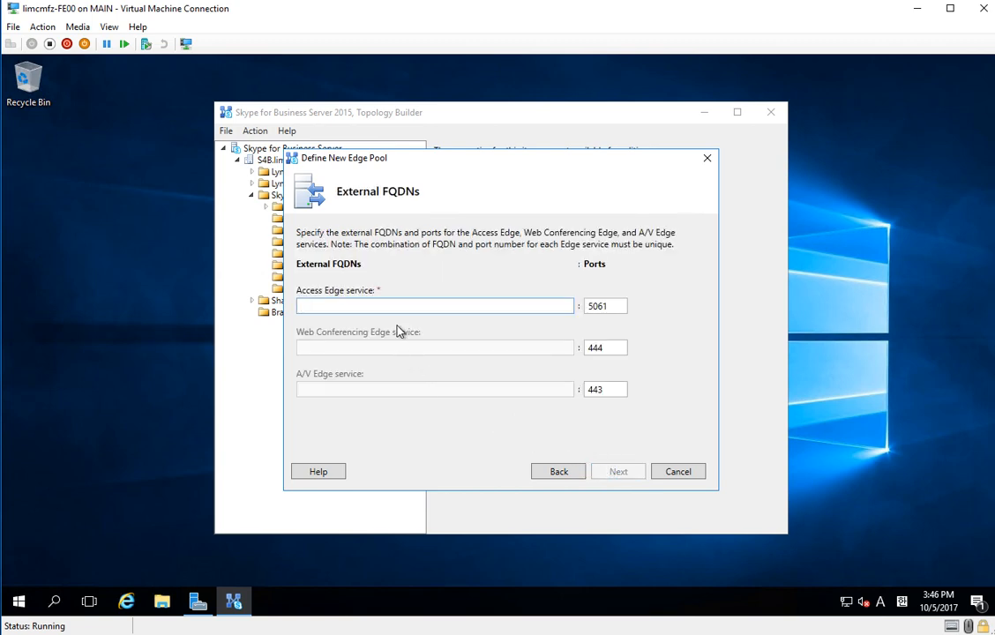
Set the external FQDN of the Access Edge service to access.limcmfz.com and accept the default ports
{"action": "type", "text": "a"}
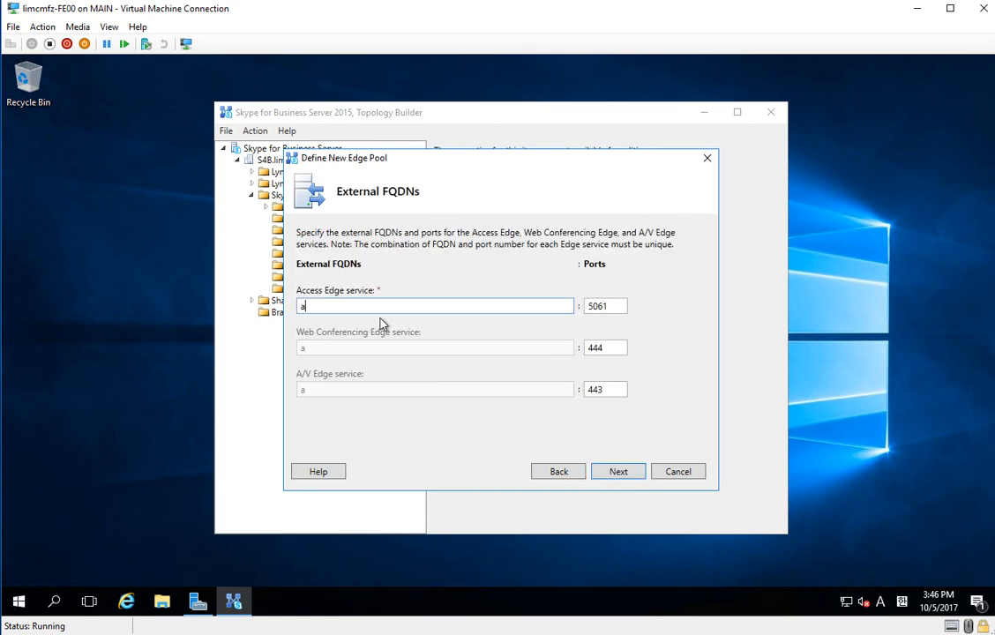
{"action": "type", "text": "ccess.limcmfz.com"}
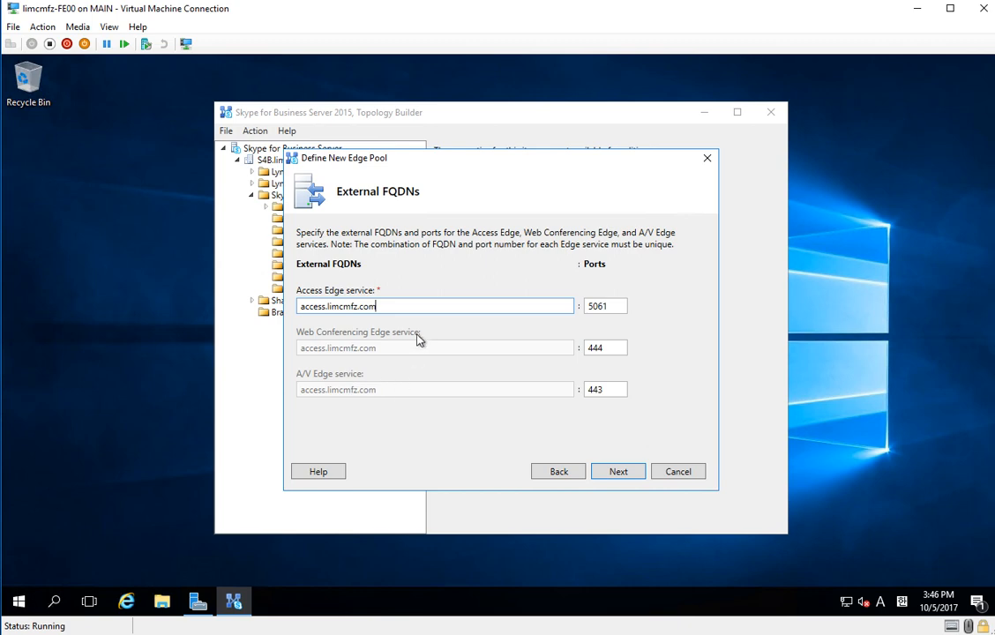
{"action": "left_click", "coordinate": [626, 476]}
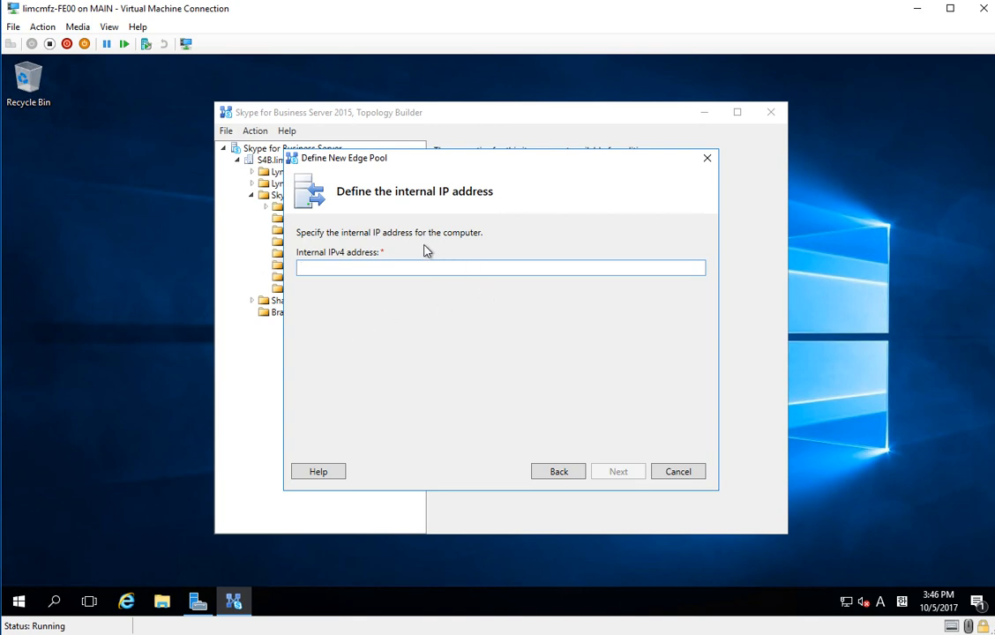
Set the Edge server's internal IPv4 address to 192.168.1.9
{"action": "type", "text": "192.168"}
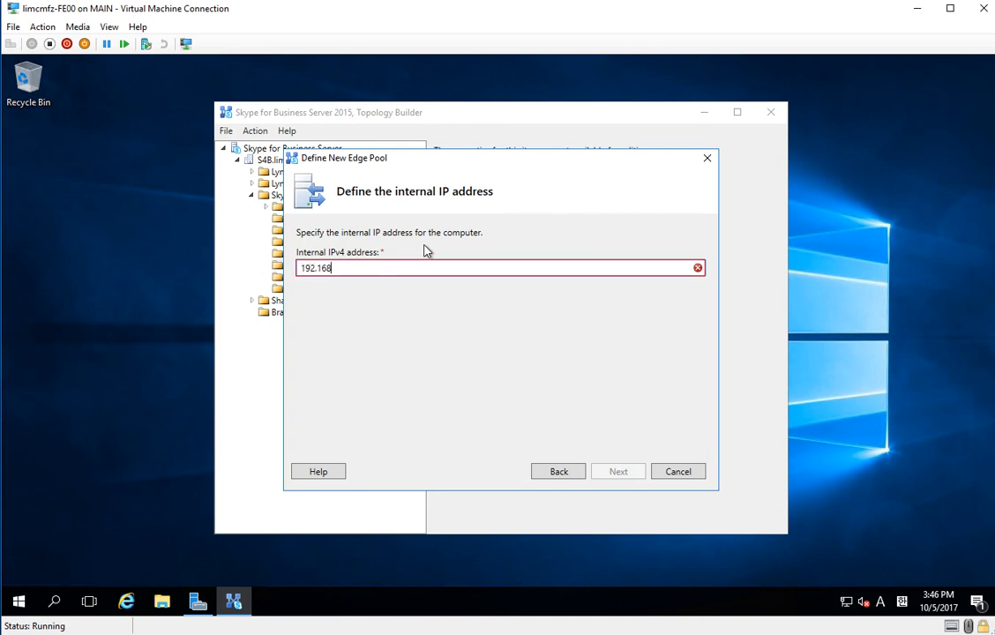
{"action": "type", "text": ".1.9"}
{"action": "left_click", "coordinate": [617, 475]}
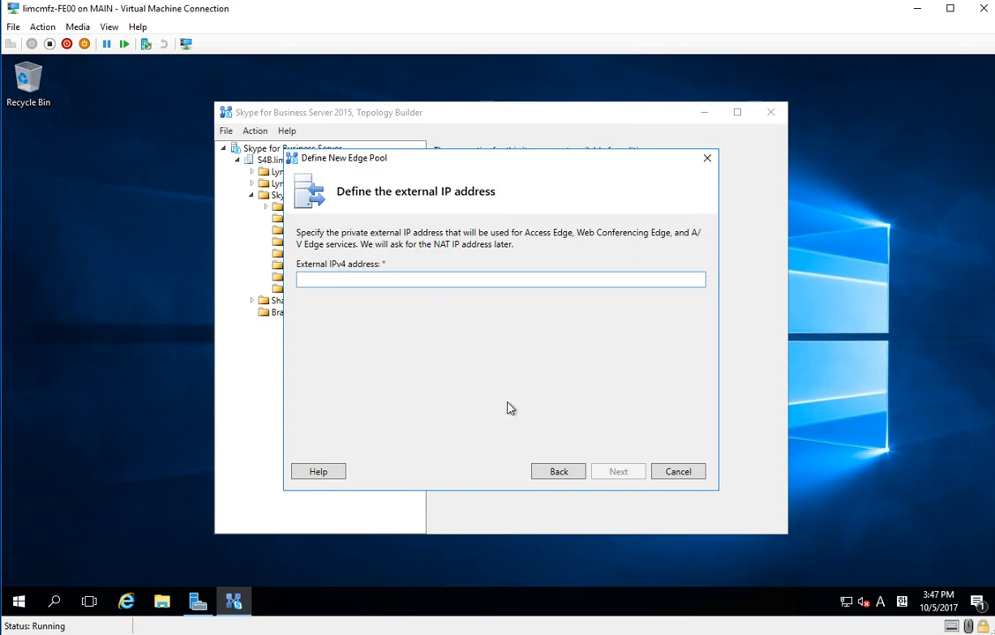
Start the Edge pool's private external IPv4 address with 192.168.10
{"action": "type", "text": "61."}
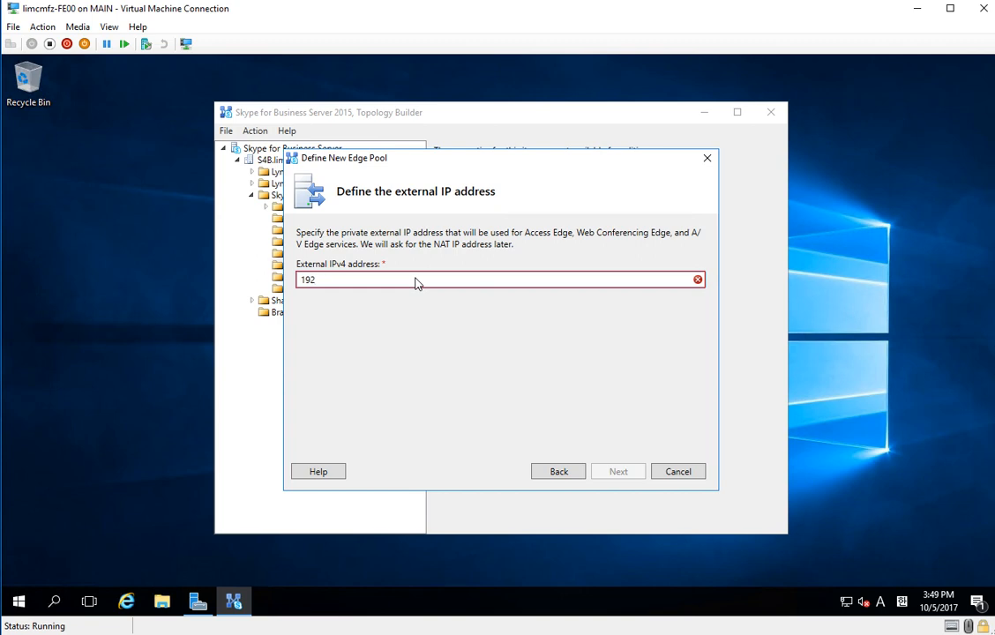
{"action": "type", "text": ".168.10."}
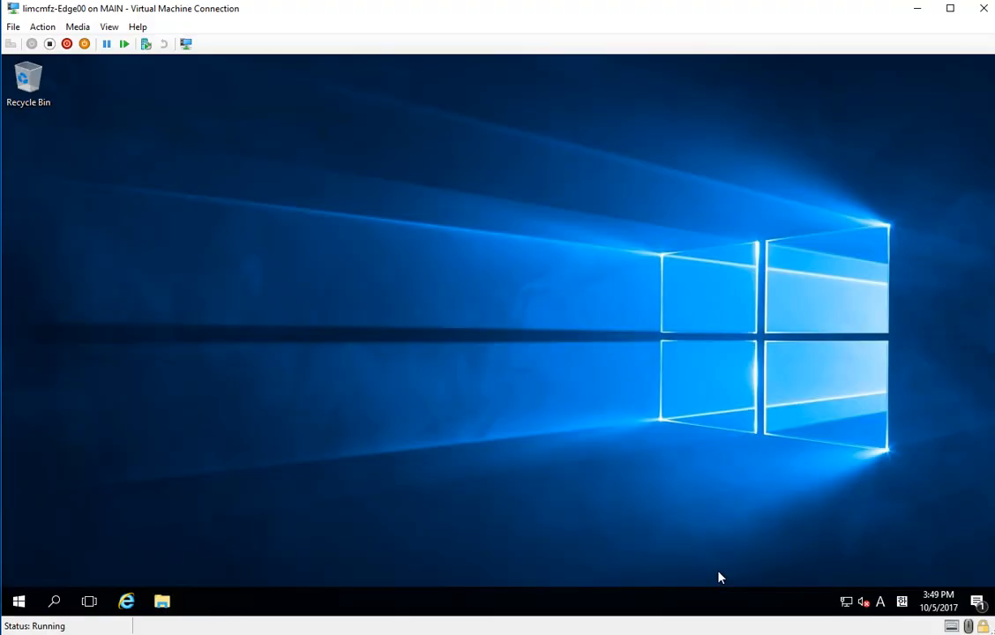
Switch to Edge00 and look up the TCP/IPv4 settings of its Ethernet 2 adapter without changing them
{"action": "right_click", "coordinate": [846, 602]}
{"action": "left_click", "coordinate": [848, 586]}
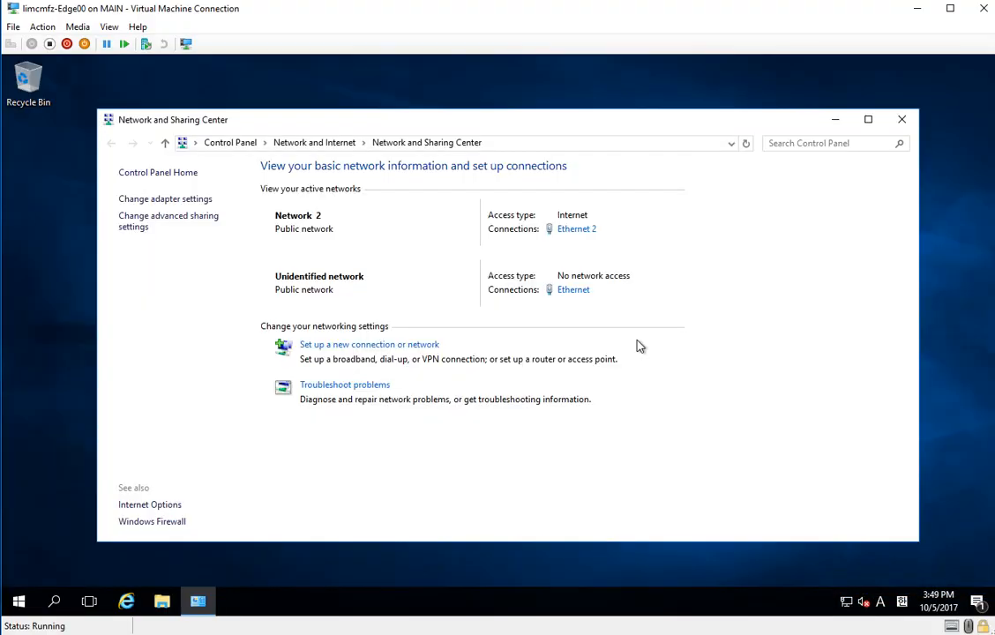
{"action": "left_click", "coordinate": [146, 200]}
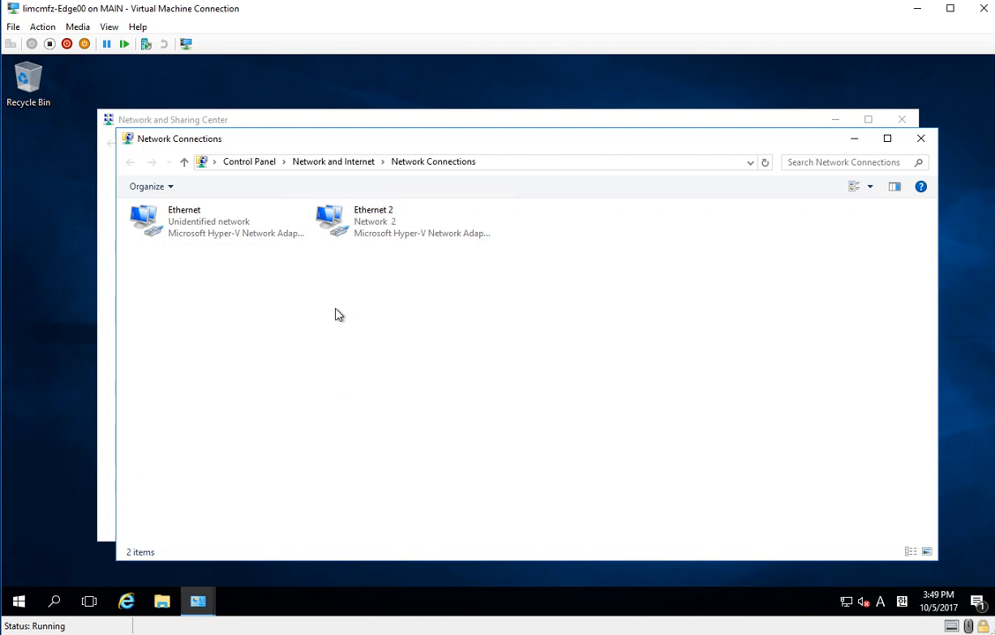
{"action": "double_click", "coordinate": [402, 233]}
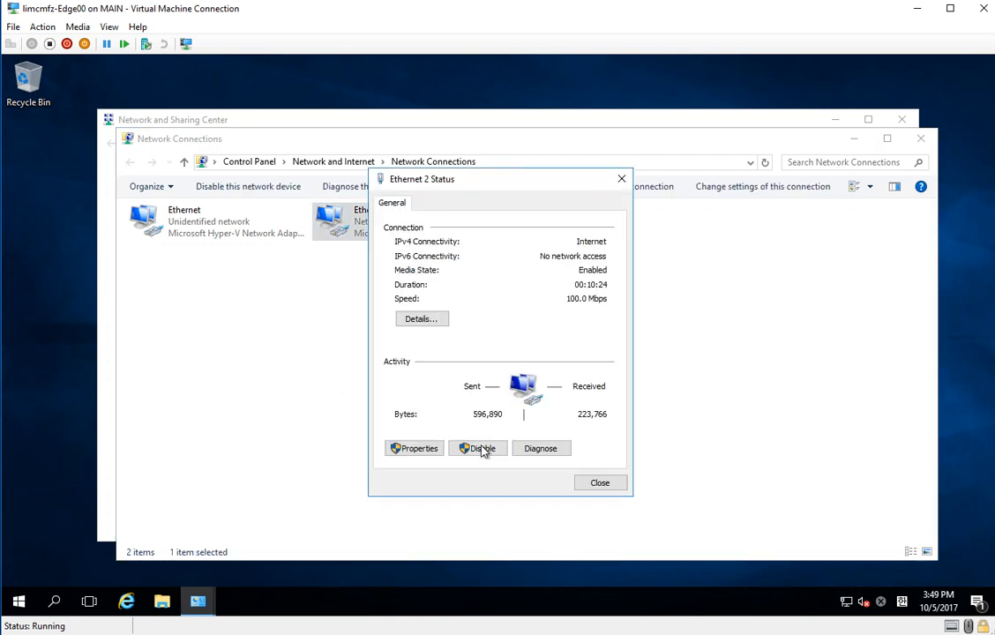
{"action": "left_click", "coordinate": [415, 448]}
{"action": "left_click", "coordinate": [533, 350]}
{"action": "double_click", "coordinate": [532, 351]}
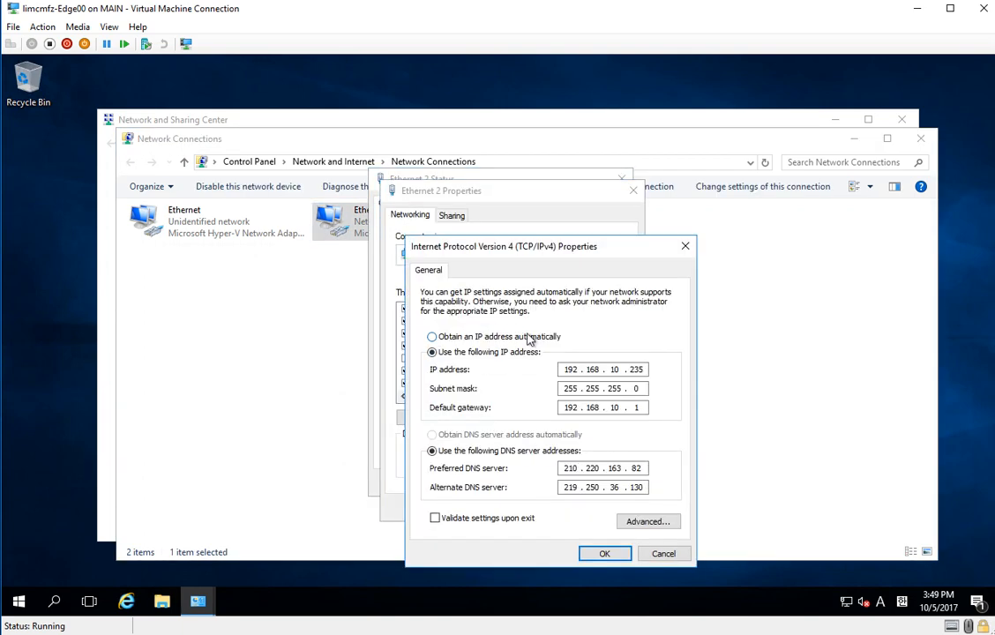
{"action": "left_click", "coordinate": [657, 557]}
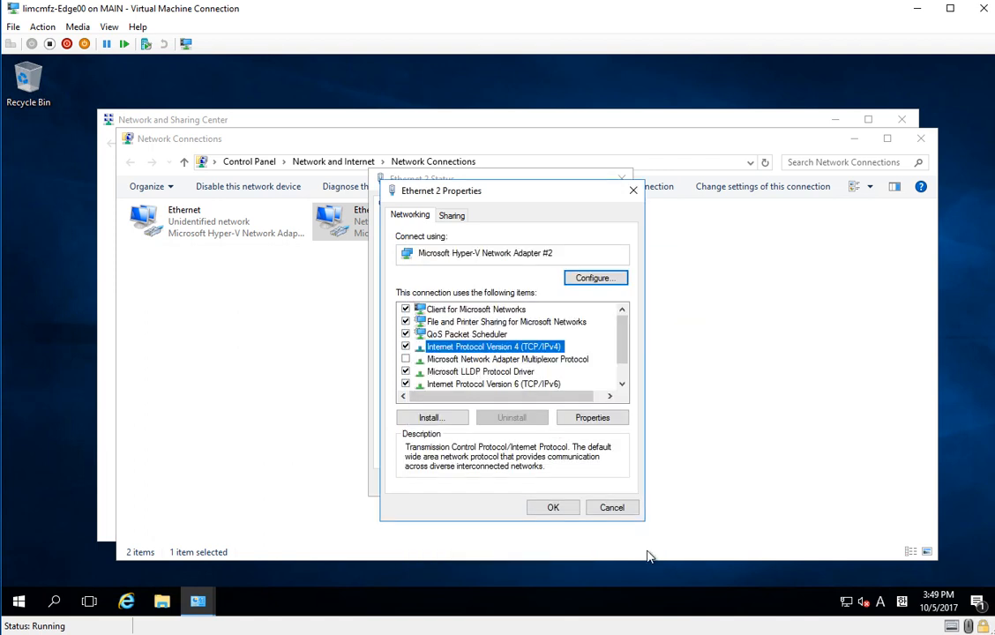
{"action": "left_click", "coordinate": [615, 510]}
{"action": "left_click", "coordinate": [601, 482]}
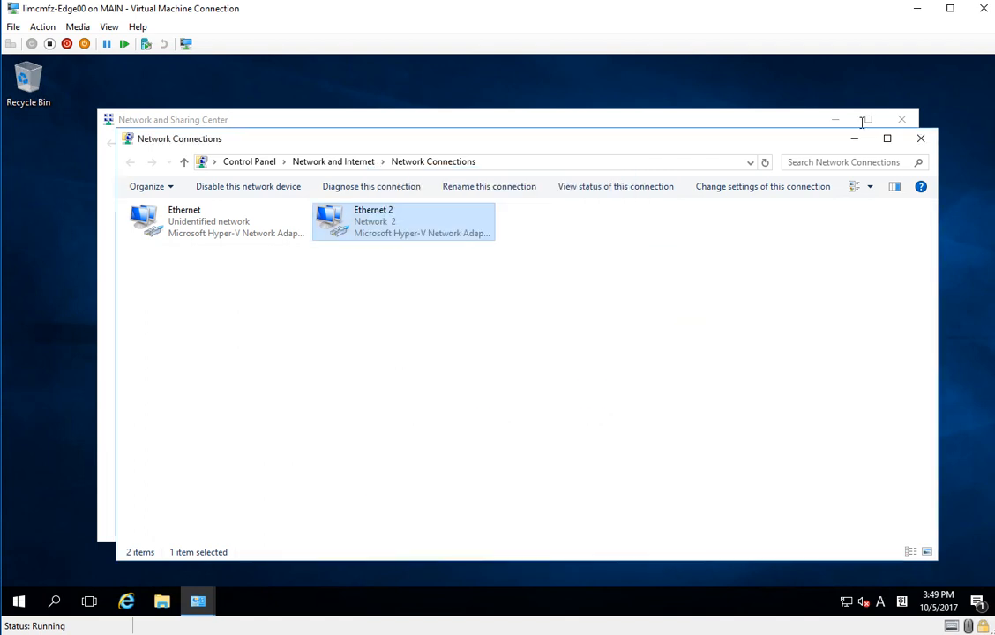
{"action": "left_click", "coordinate": [916, 11]}
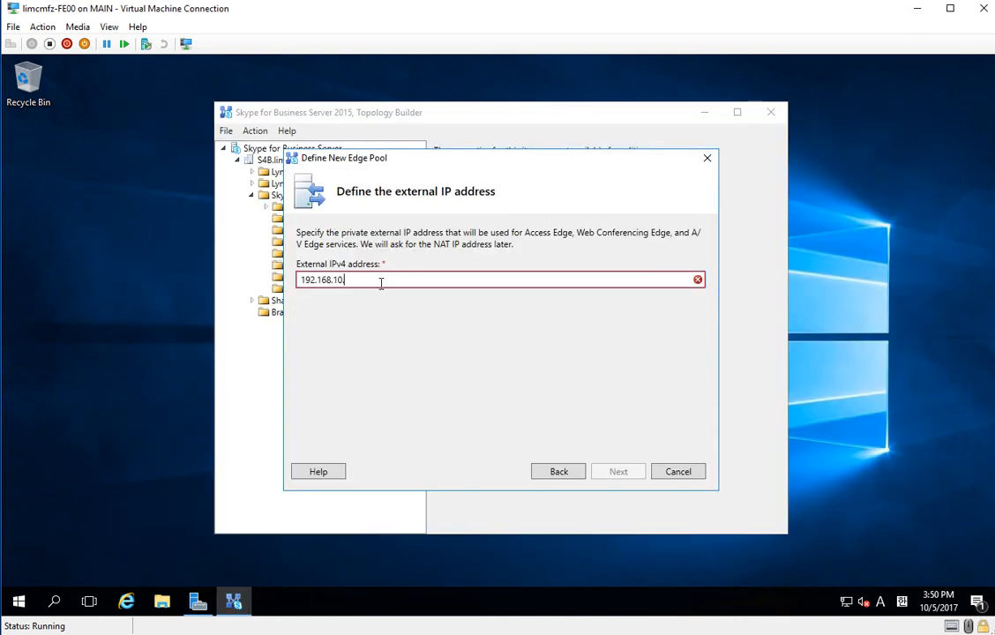
Set the Edge pool's external IPv4 address to 192.168.10.235 and the A/V Edge service's public IPv4 address to 175.125.53.68
{"action": "type", "text": "235"}
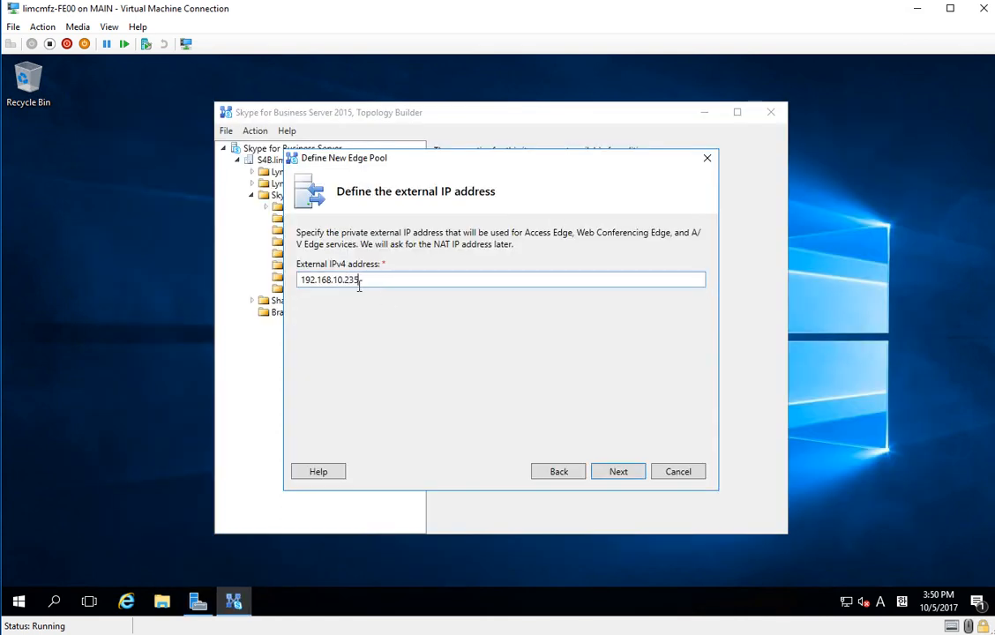
{"action": "left_click", "coordinate": [628, 478]}
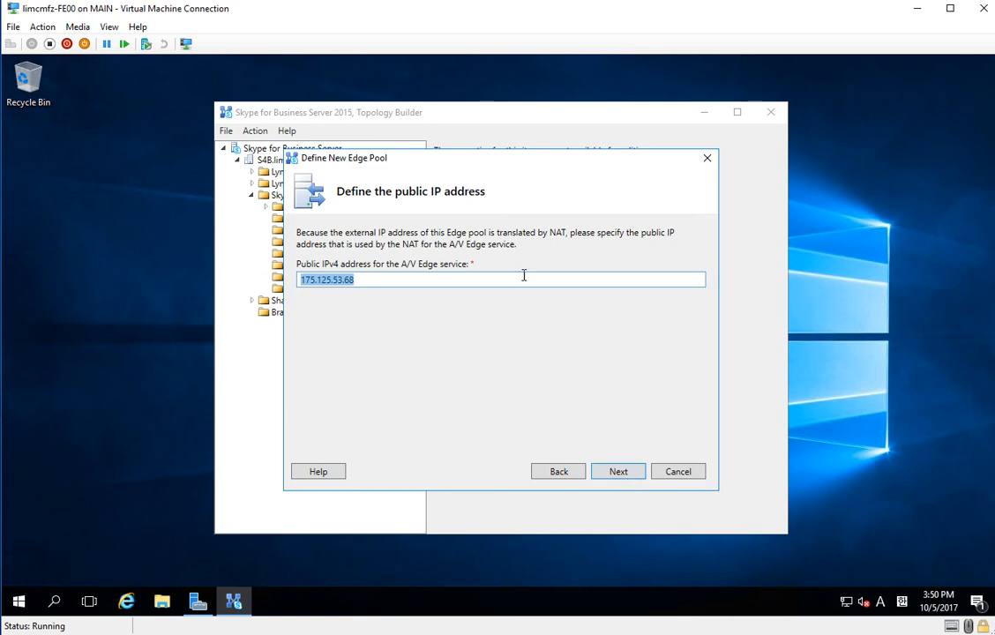
{"action": "left_click", "coordinate": [569, 484]}
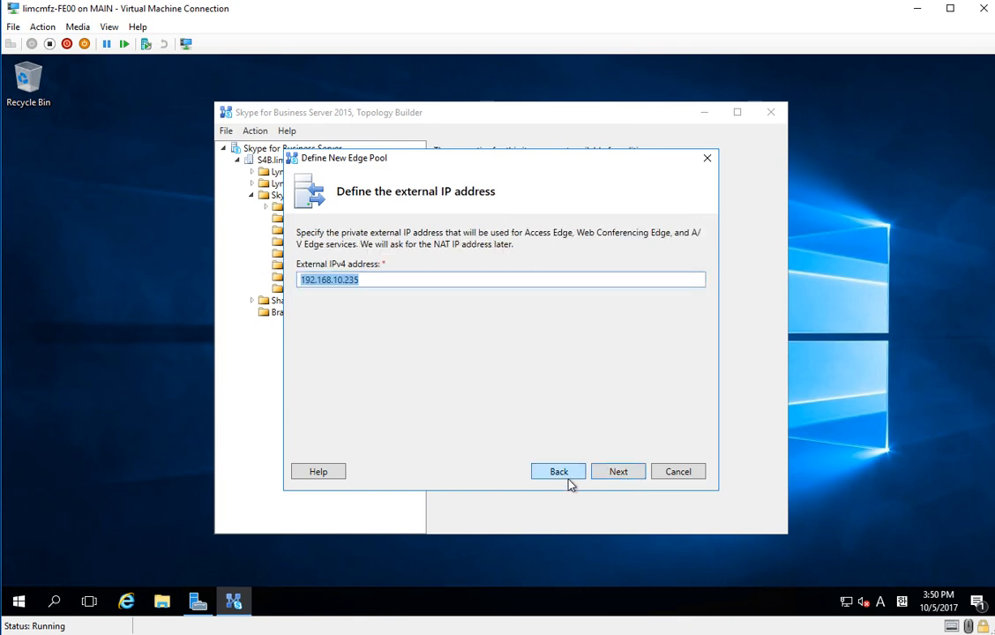
{"action": "left_click", "coordinate": [618, 472]}
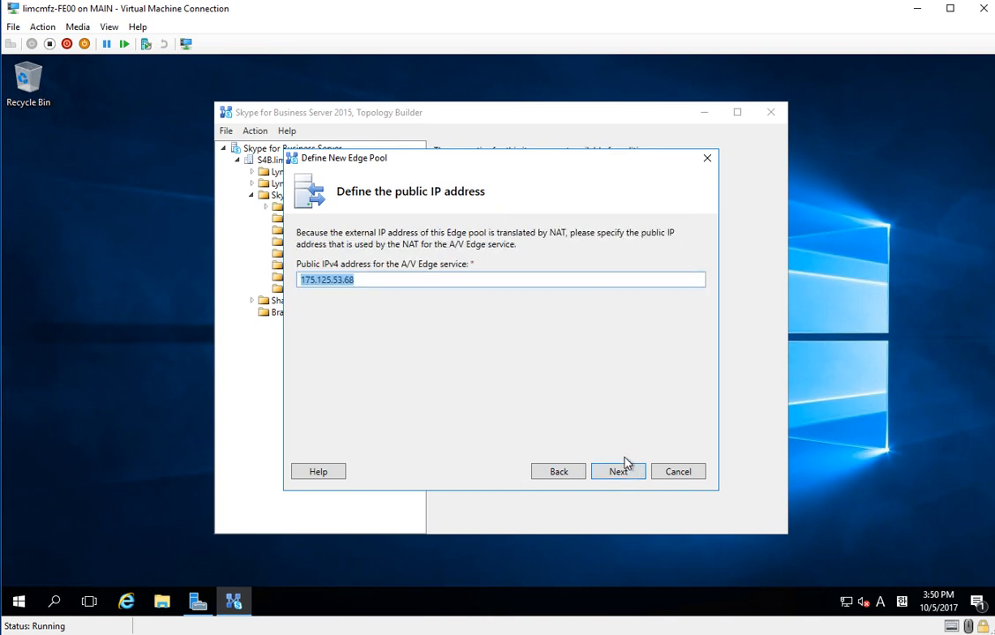
{"action": "key", "text": "BackSpace"}
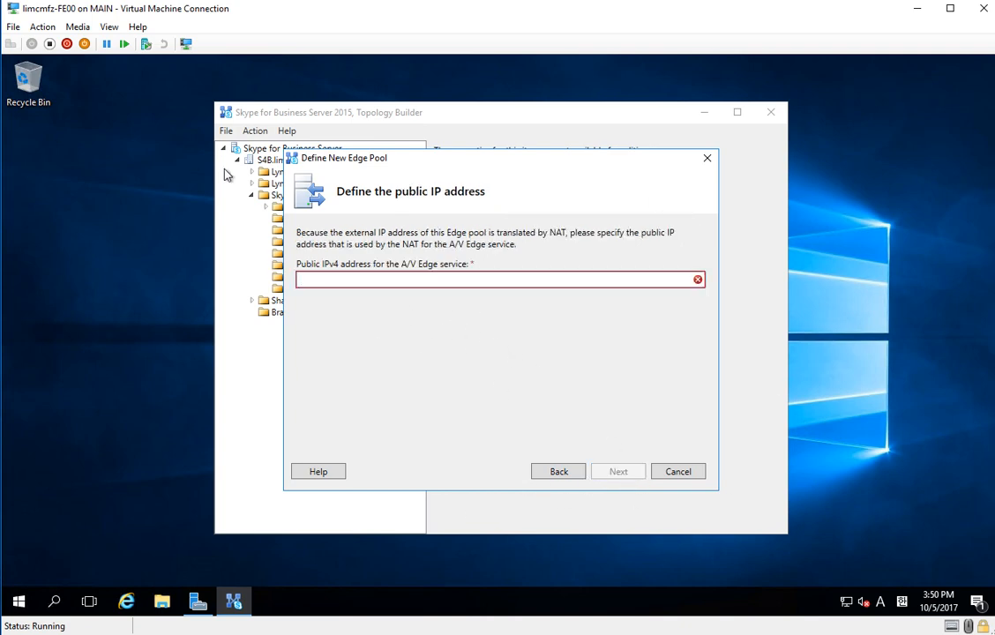
{"action": "type", "text": "175."}
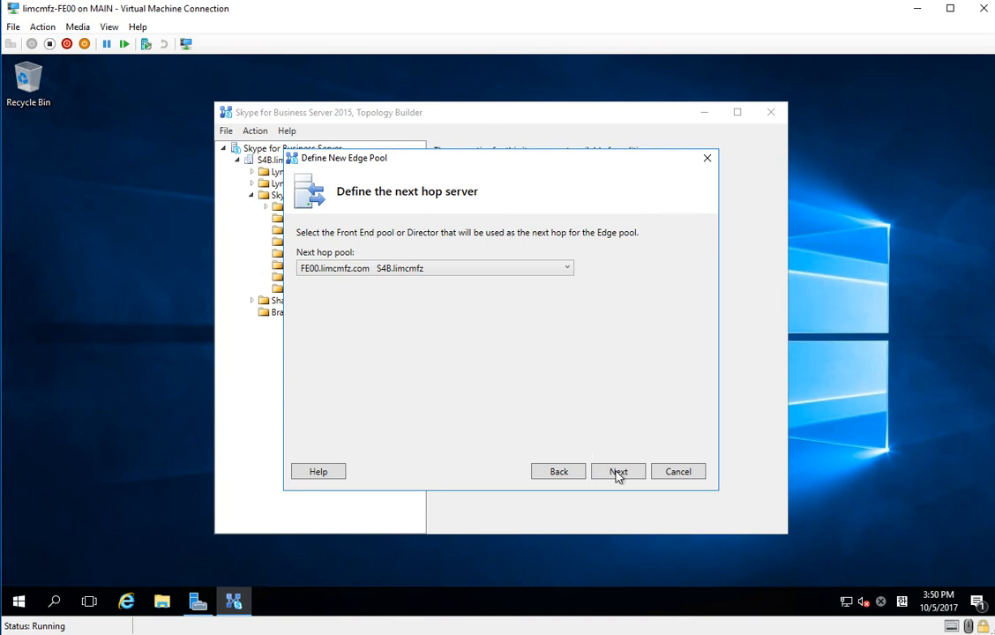
Accept FE00.limcmfz.com as the next hop, associate the FE00.limcmfz.com Front End pool, and finish defining the Edge pool
{"action": "left_click", "coordinate": [617, 472]}
{"action": "left_click", "coordinate": [309, 307]}
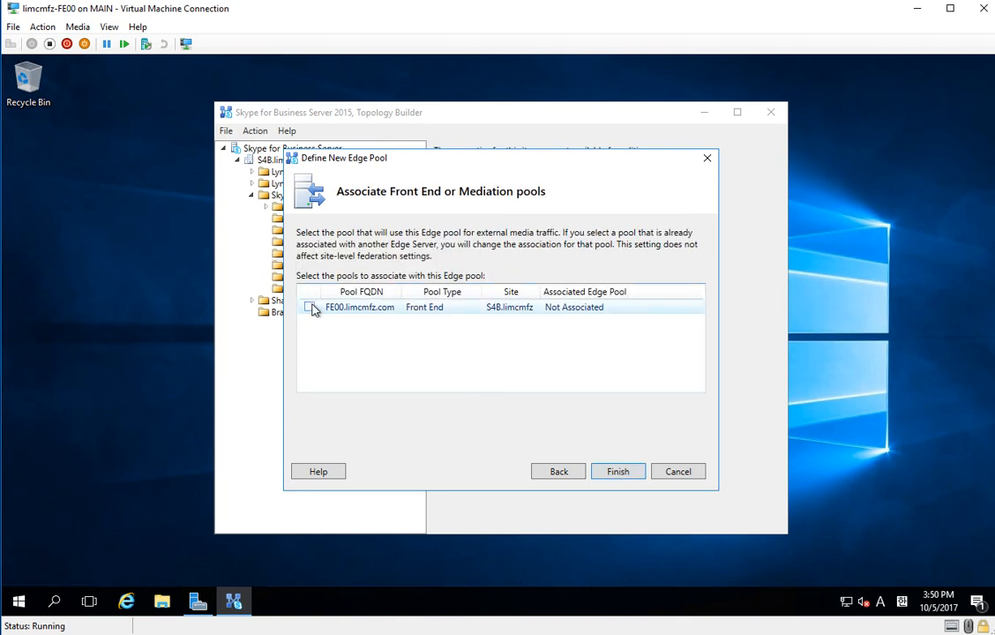
{"action": "left_click", "coordinate": [617, 472]}
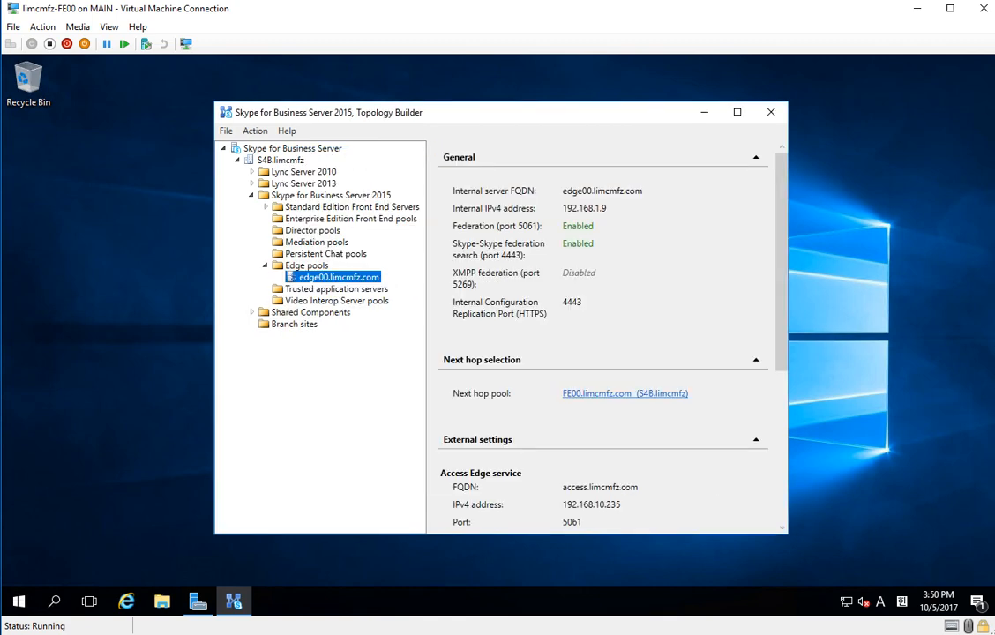
Review the general, next hop and external service settings of the edge00.limcmfz.com pool
{"action": "scroll", "coordinate": [604, 336], "scroll_direction": "down", "scroll_amount": 5}
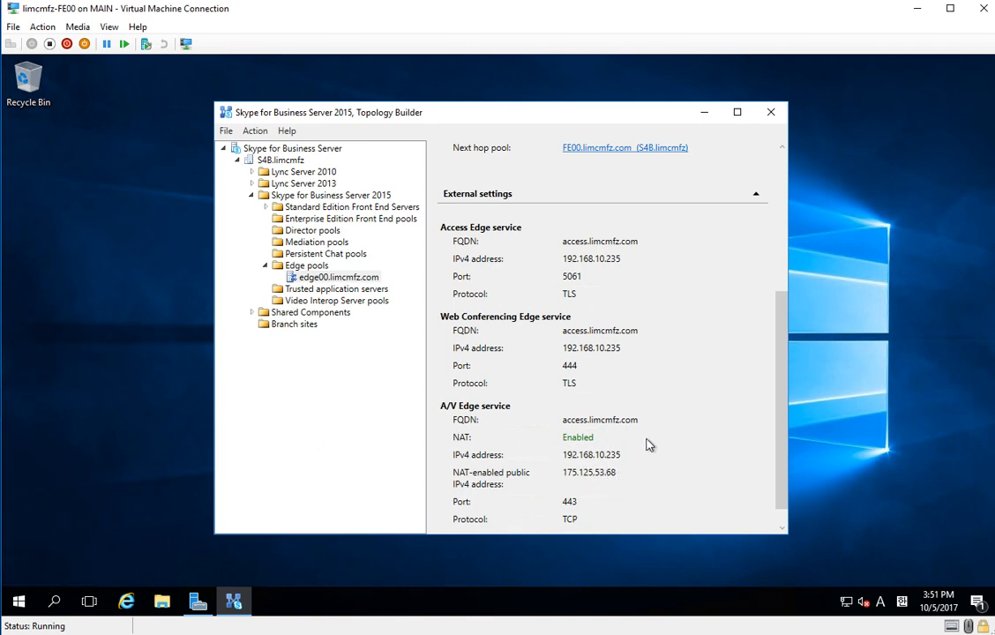
{"action": "scroll", "coordinate": [693, 437], "scroll_direction": "up", "scroll_amount": 5}
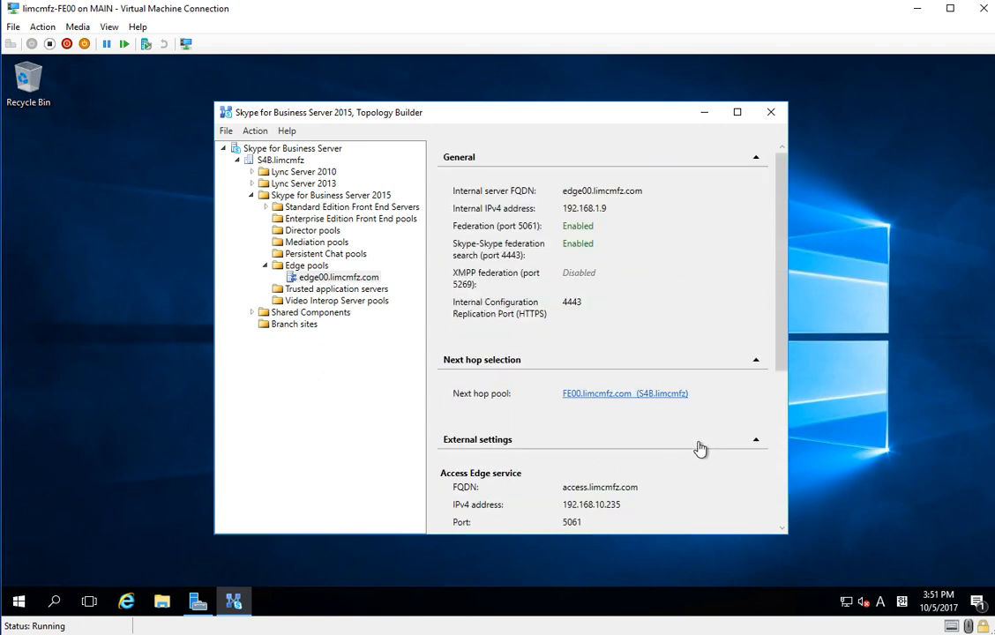
{"action": "scroll", "coordinate": [697, 451], "scroll_direction": "down", "scroll_amount": 5}
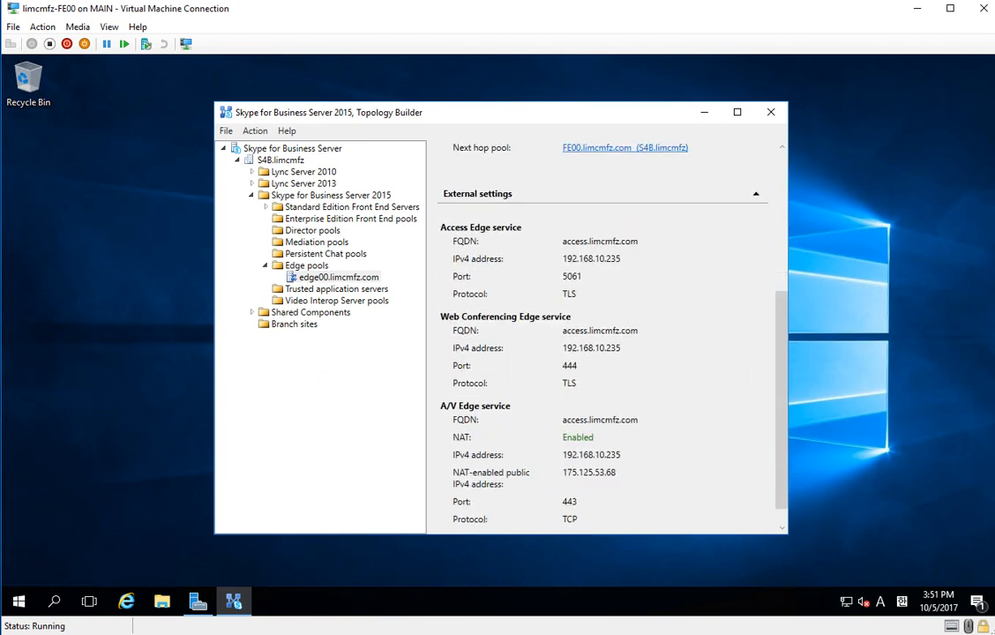
{"action": "scroll", "coordinate": [587, 466], "scroll_direction": "down", "scroll_amount": 1}
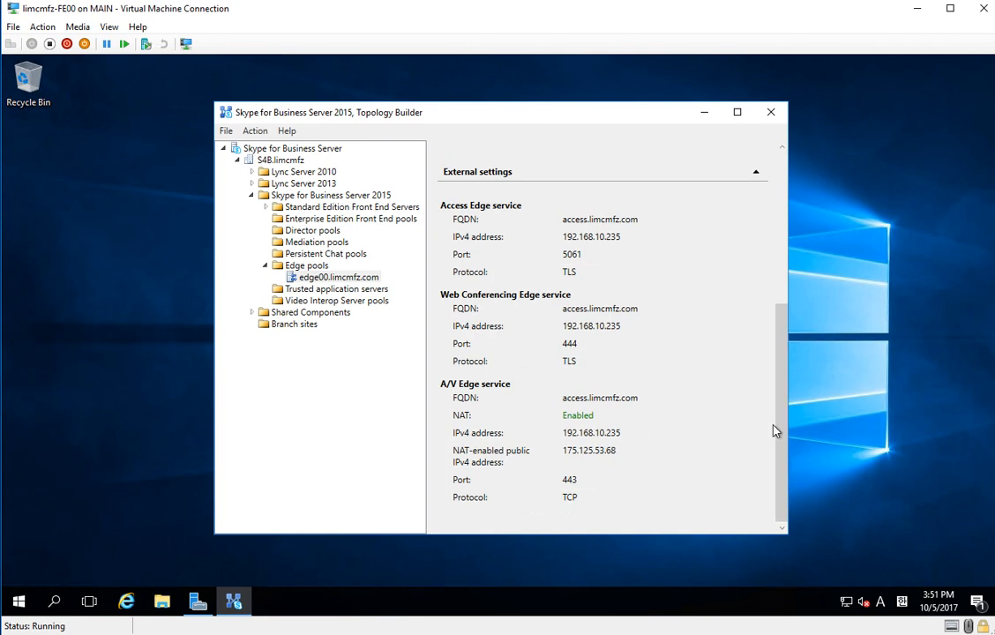
{"action": "left_click_drag", "start_coordinate": [777, 429], "coordinate": [808, 255]}
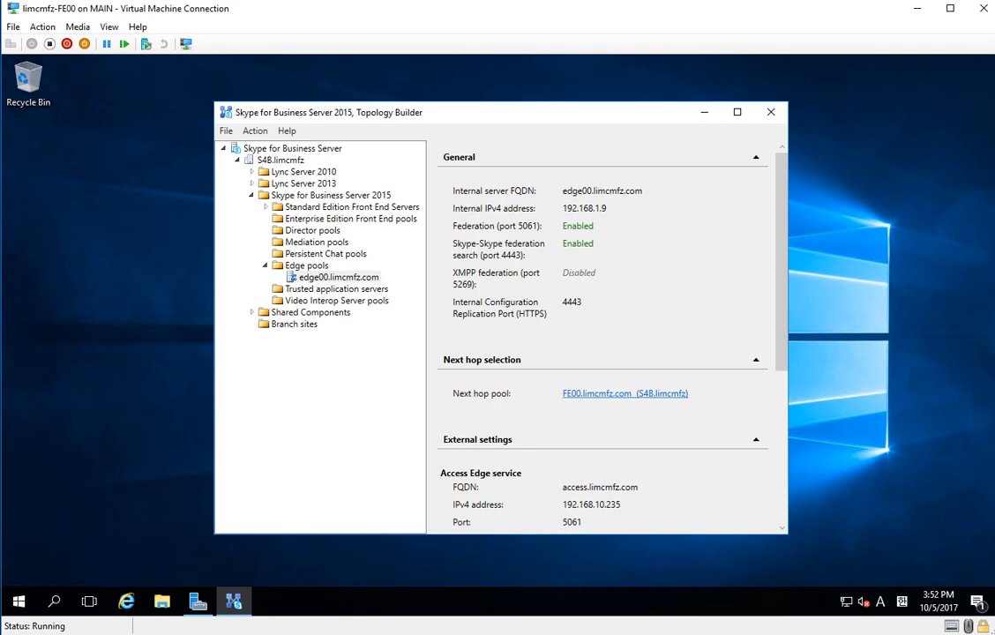
Publish the topology with the new Edge pool and close Topology Builder
{"action": "left_click", "coordinate": [256, 132]}
{"action": "mouse_move", "coordinate": [269, 170]}
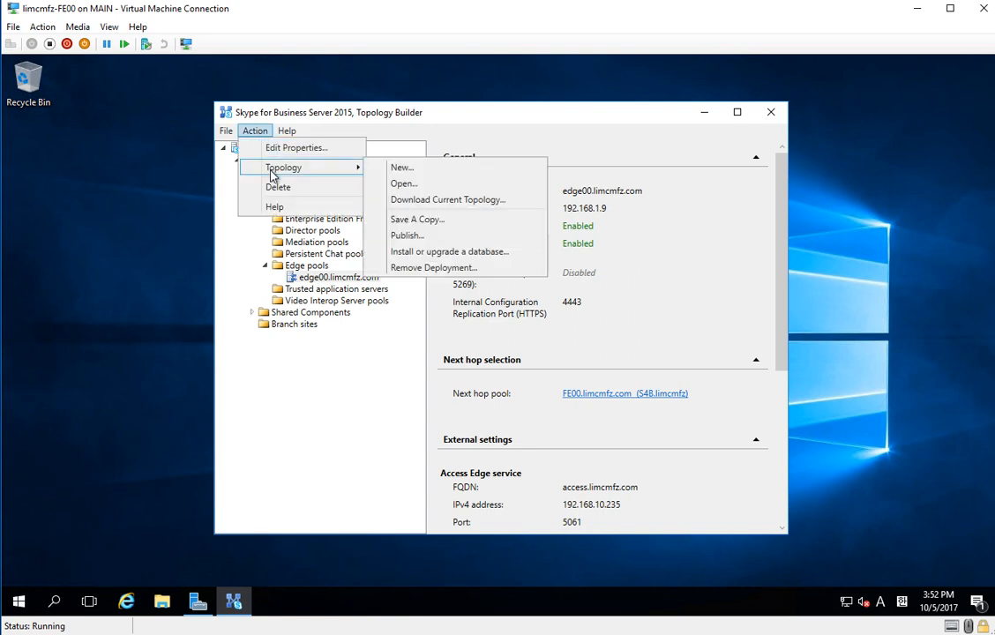
{"action": "left_click", "coordinate": [458, 235]}
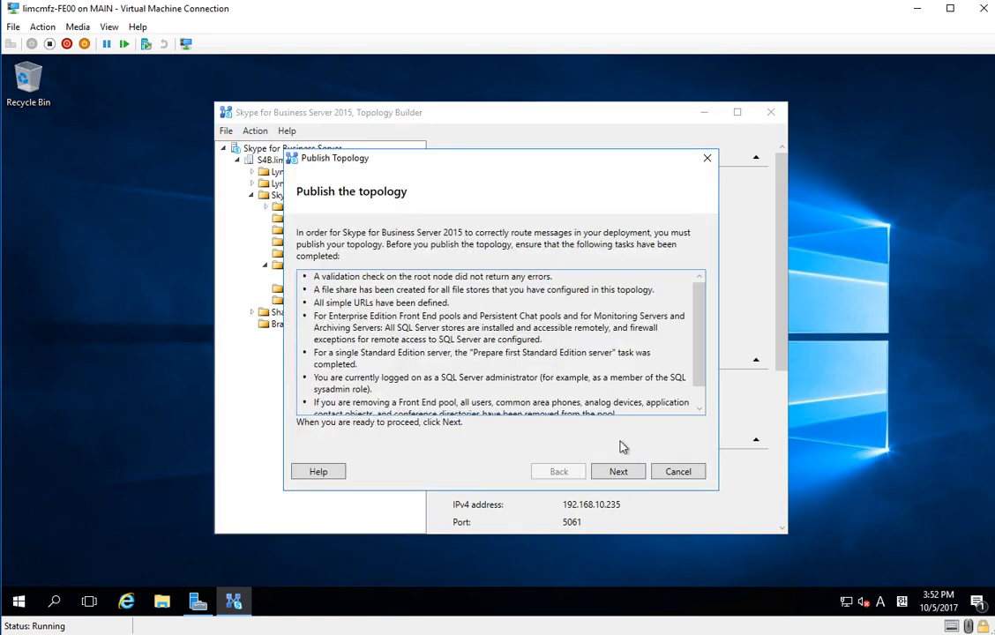
{"action": "left_click", "coordinate": [619, 472]}
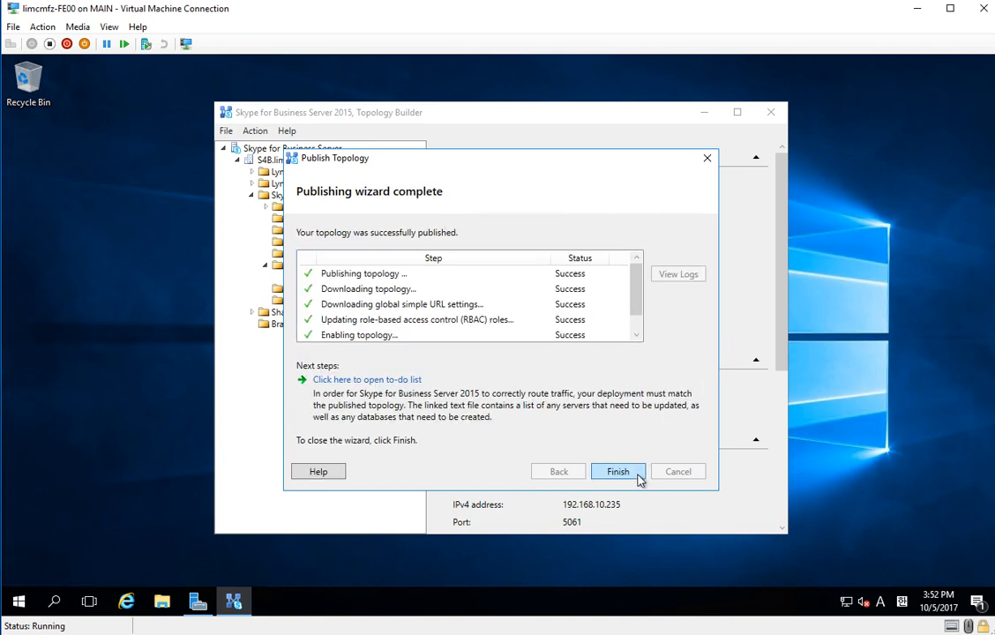
{"action": "left_click", "coordinate": [618, 472]}
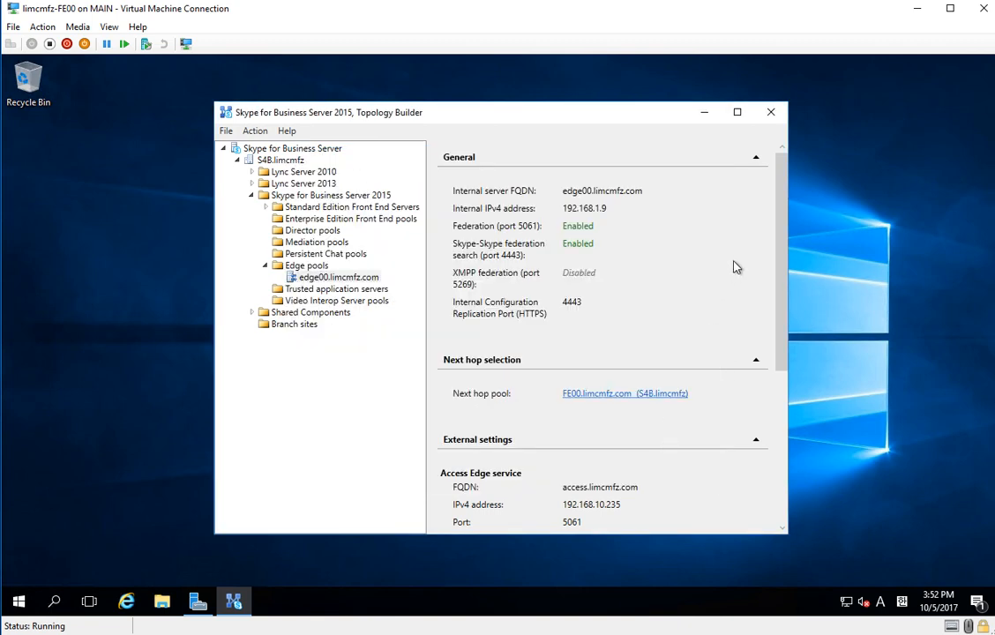
{"action": "left_click", "coordinate": [781, 112]}
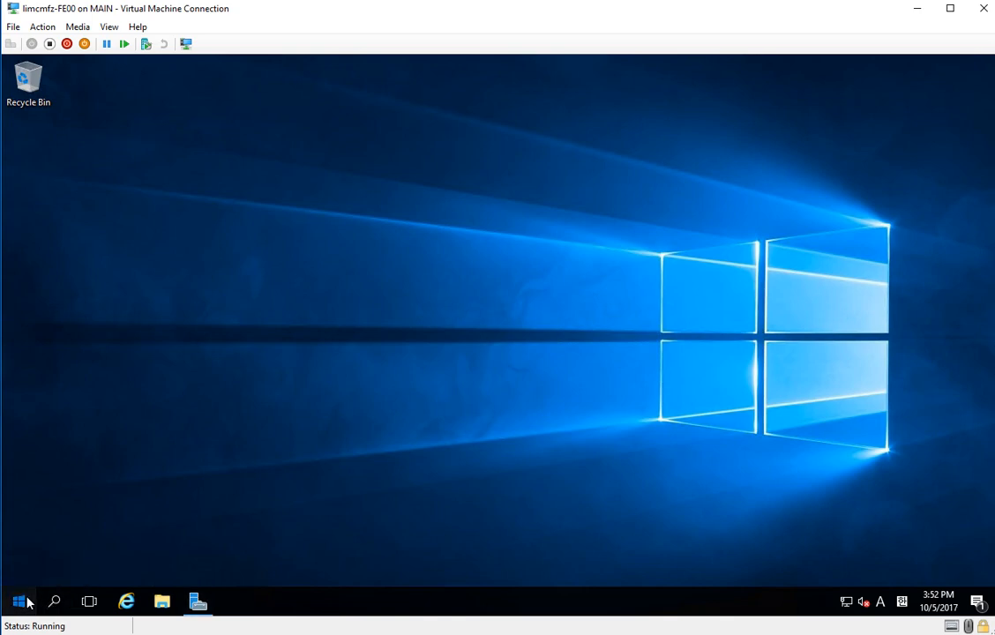
Open the Skype for Business Server Management Shell on FE00
{"action": "left_click", "coordinate": [27, 601]}
{"action": "scroll", "coordinate": [114, 424], "scroll_direction": "down", "scroll_amount": 5}
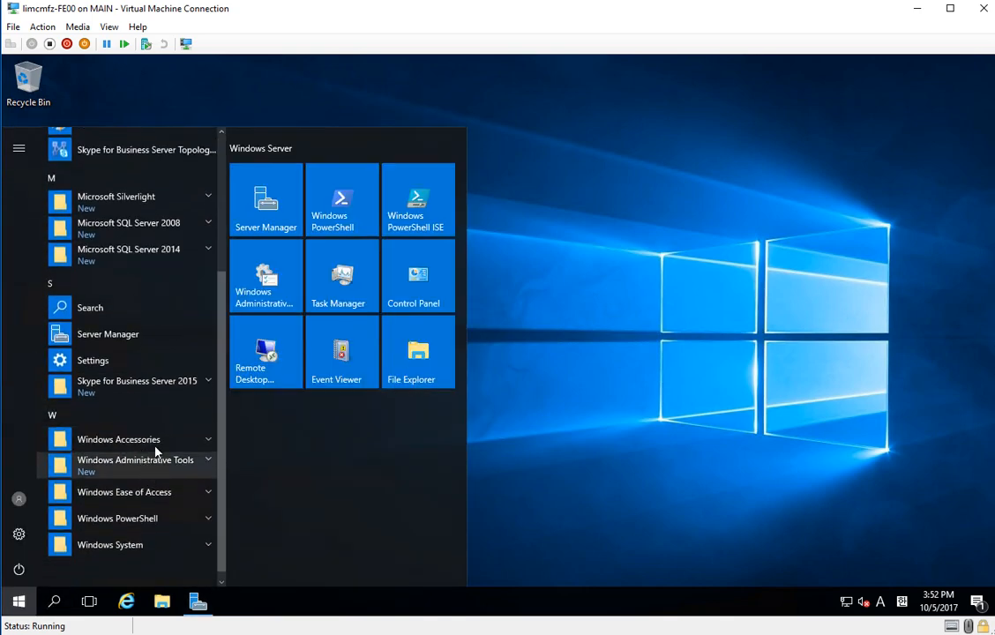
{"action": "left_click", "coordinate": [141, 388]}
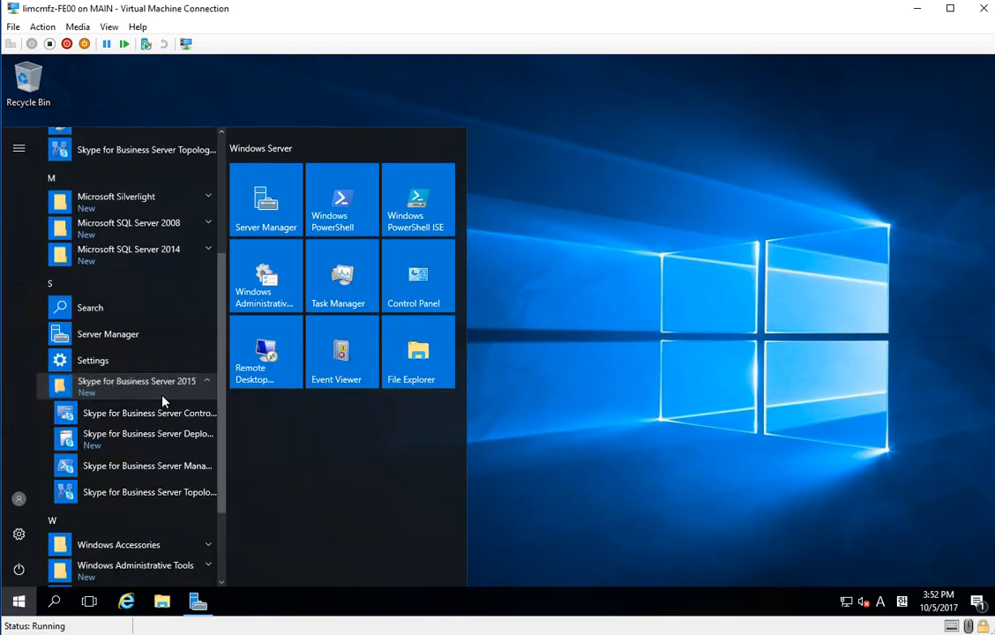
{"action": "left_click", "coordinate": [126, 467]}
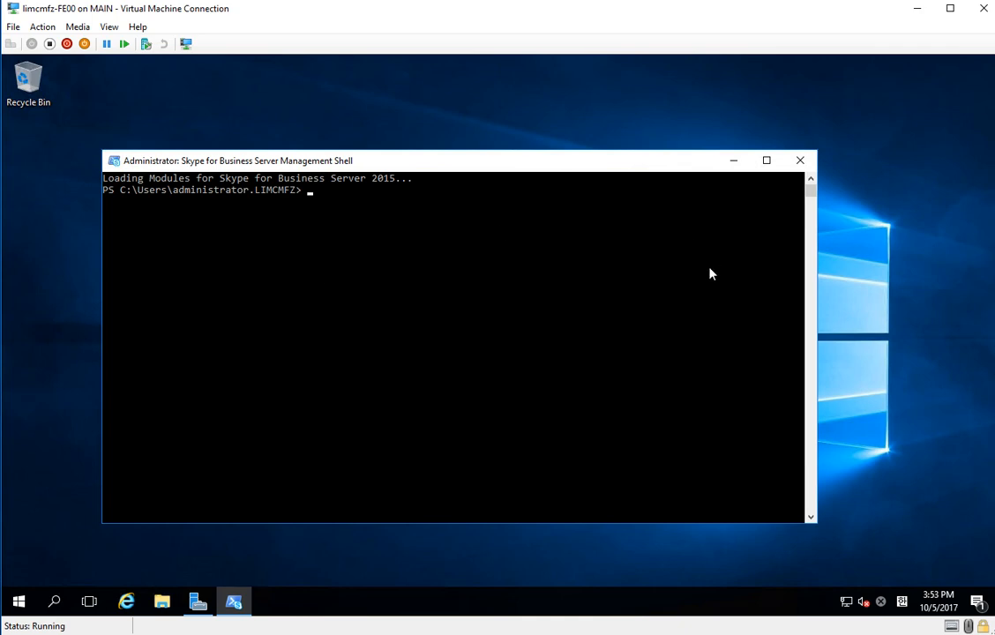
Export the topology configuration by running Export-CsConfiguration -file c:tempexport.zip
{"action": "left_click", "coordinate": [555, 355]}
{"action": "type", "text": "export-csconfig"}
{"action": "key", "text": "Tab"}
{"action": "type", "text": "-file "}
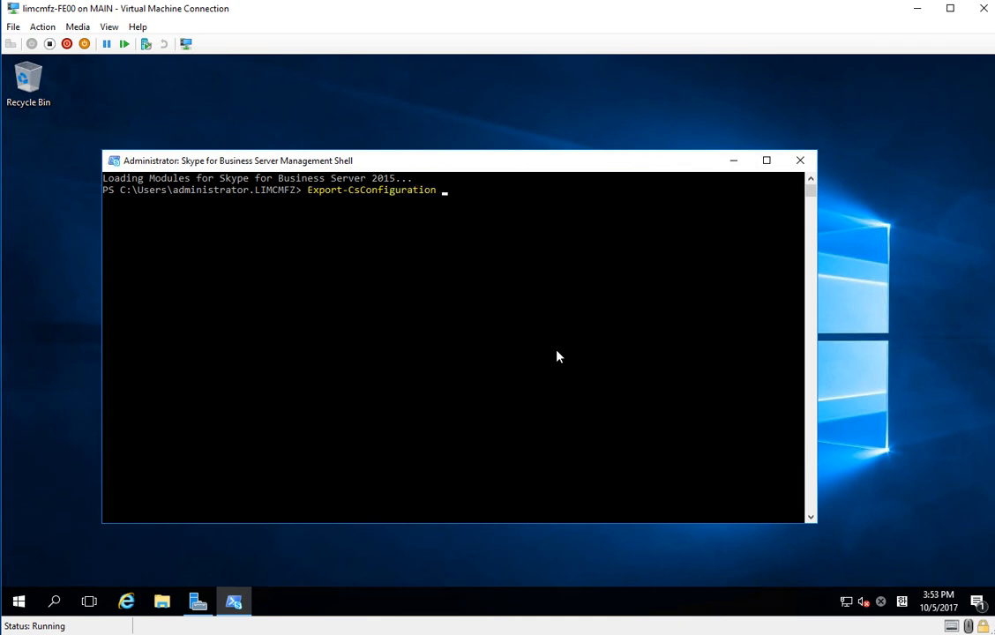
{"action": "type", "text": "c:tempexport.zip"}
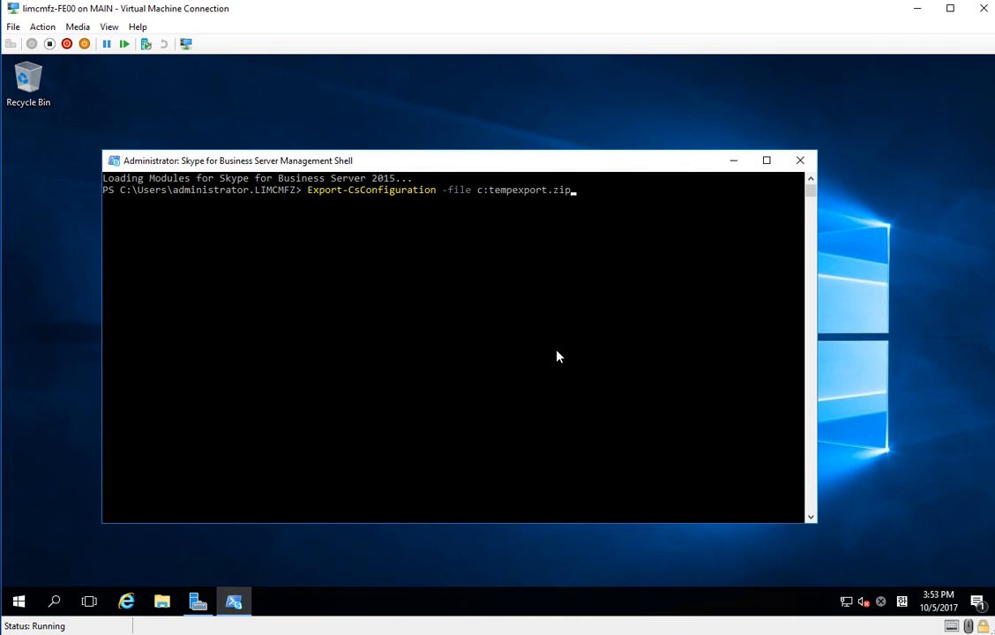
{"action": "key", "text": "Return"}
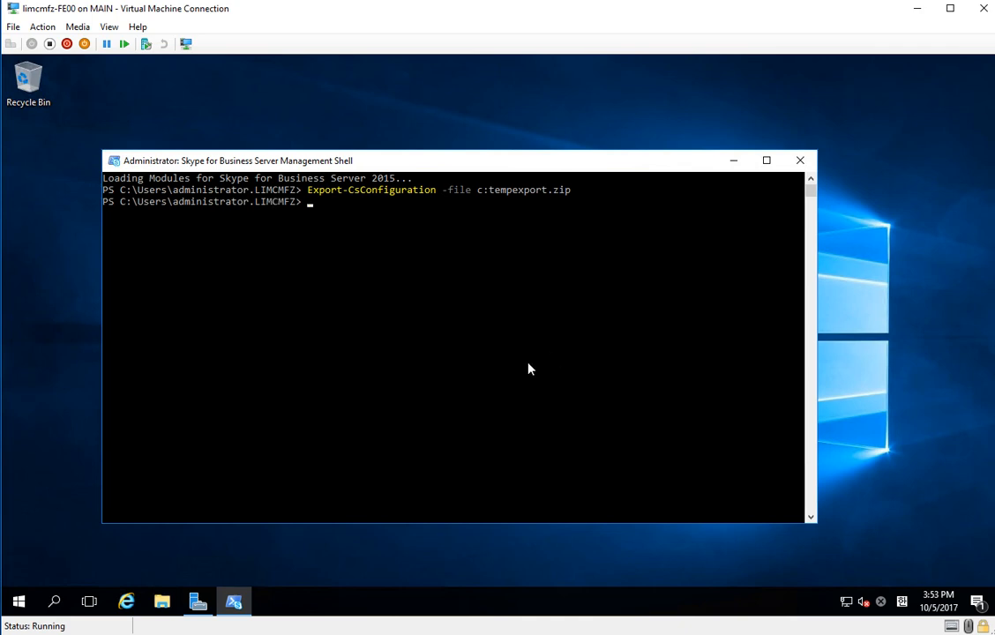
Copy the tempexport archive from C:\Program Files\Skype for Business Server 2015 on FE00
{"action": "left_click", "coordinate": [162, 602]}
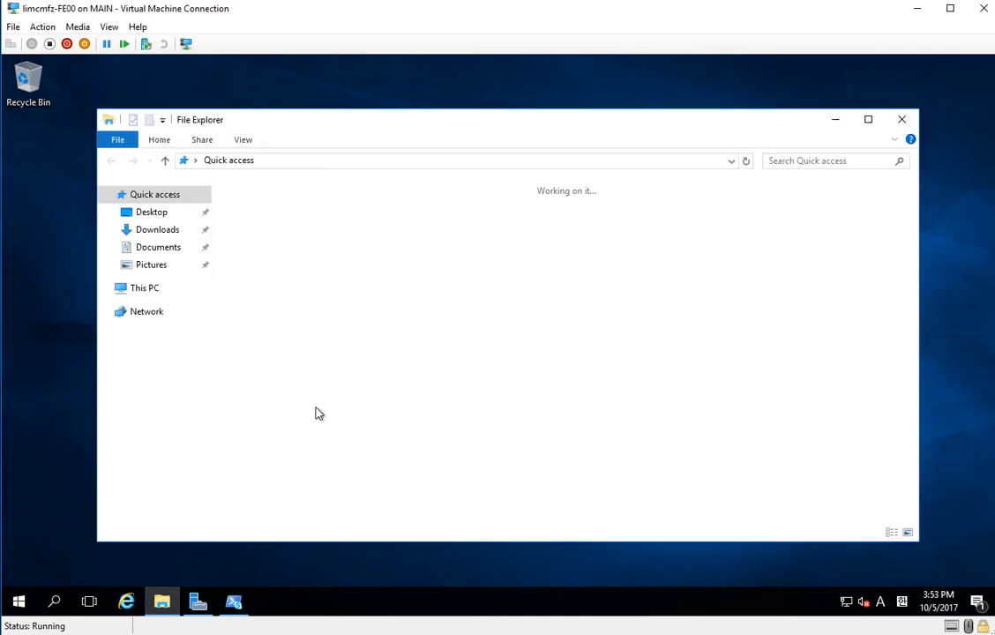
{"action": "left_click", "coordinate": [161, 291]}
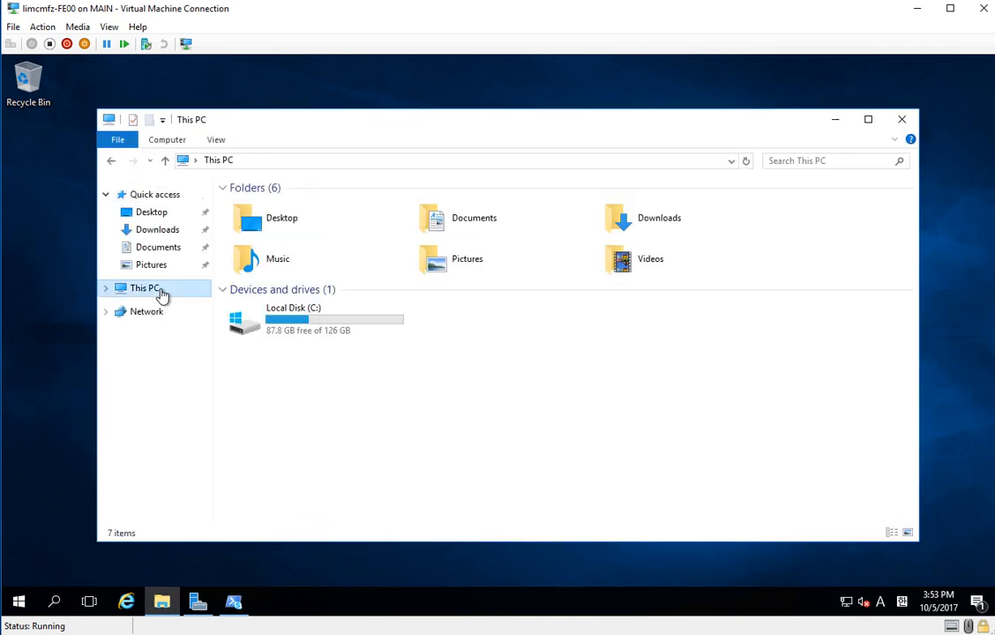
{"action": "double_click", "coordinate": [258, 320]}
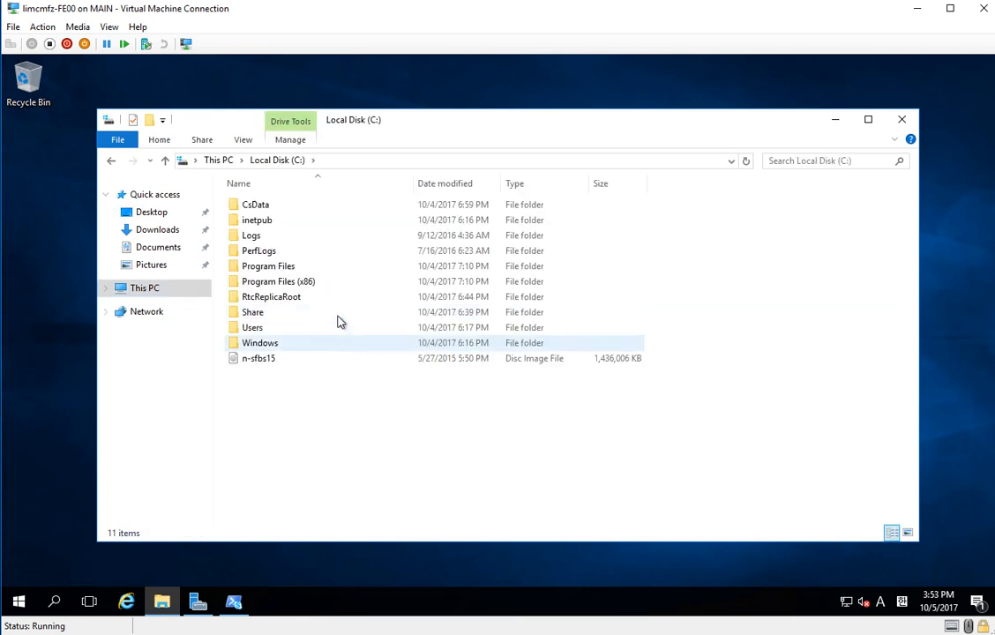
{"action": "left_click", "coordinate": [325, 266]}
{"action": "double_click", "coordinate": [323, 274]}
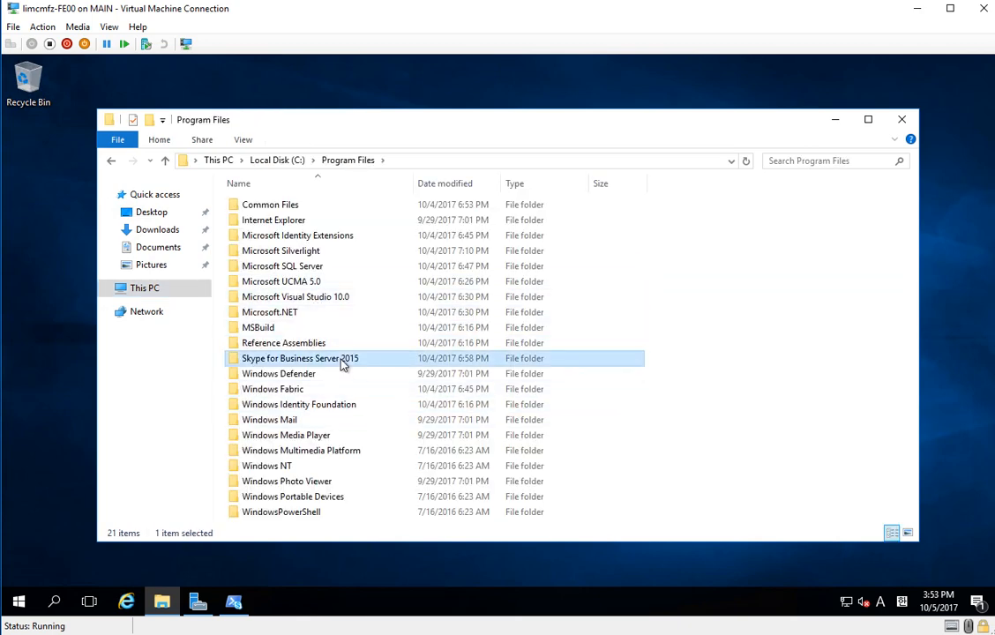
{"action": "double_click", "coordinate": [344, 359]}
{"action": "scroll", "coordinate": [567, 412], "scroll_direction": "down", "scroll_amount": 1}
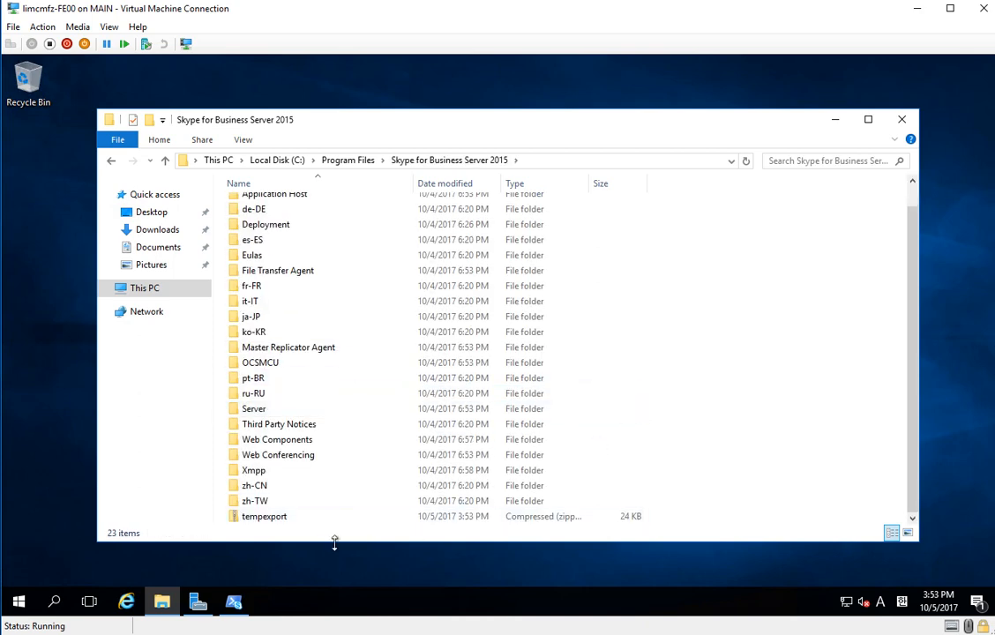
{"action": "left_click", "coordinate": [318, 519]}
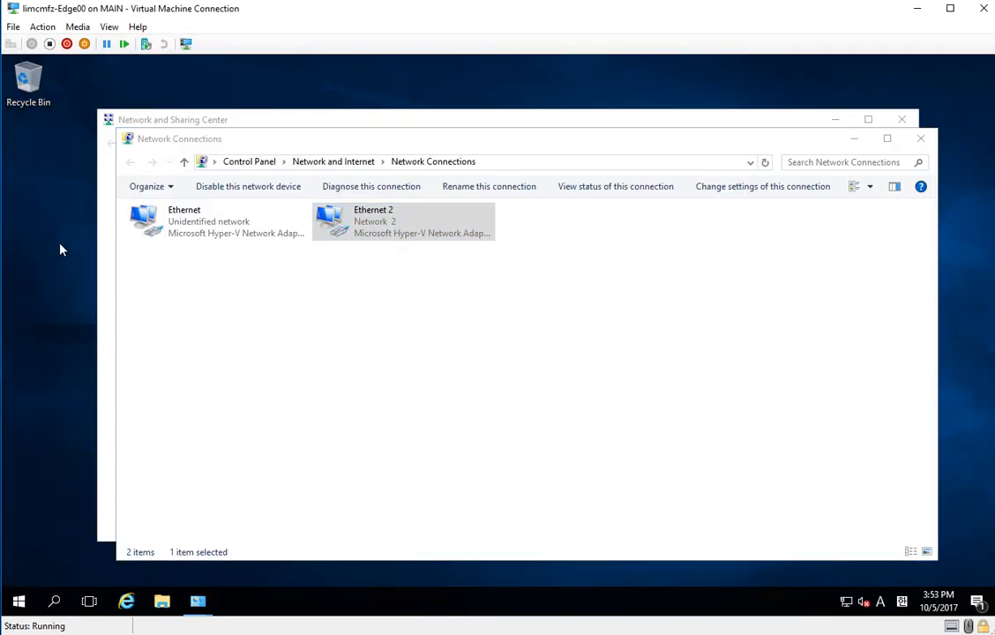
Switch to the Edge00 virtual machine, paste the tempexport archive into the root of drive C:, and close File Explorer
{"action": "left_click", "coordinate": [162, 601]}
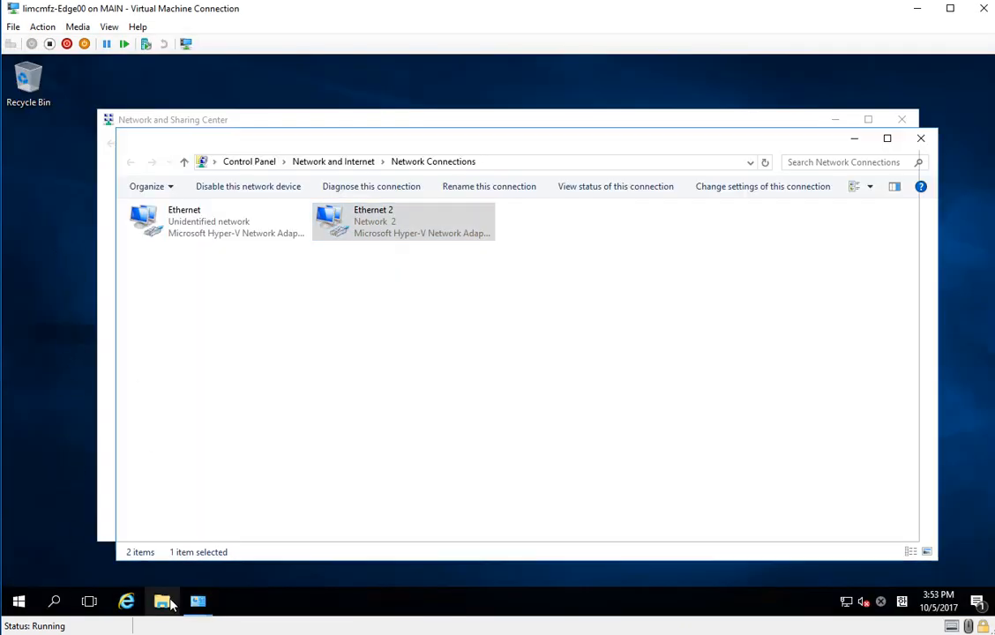
{"action": "left_click", "coordinate": [190, 432]}
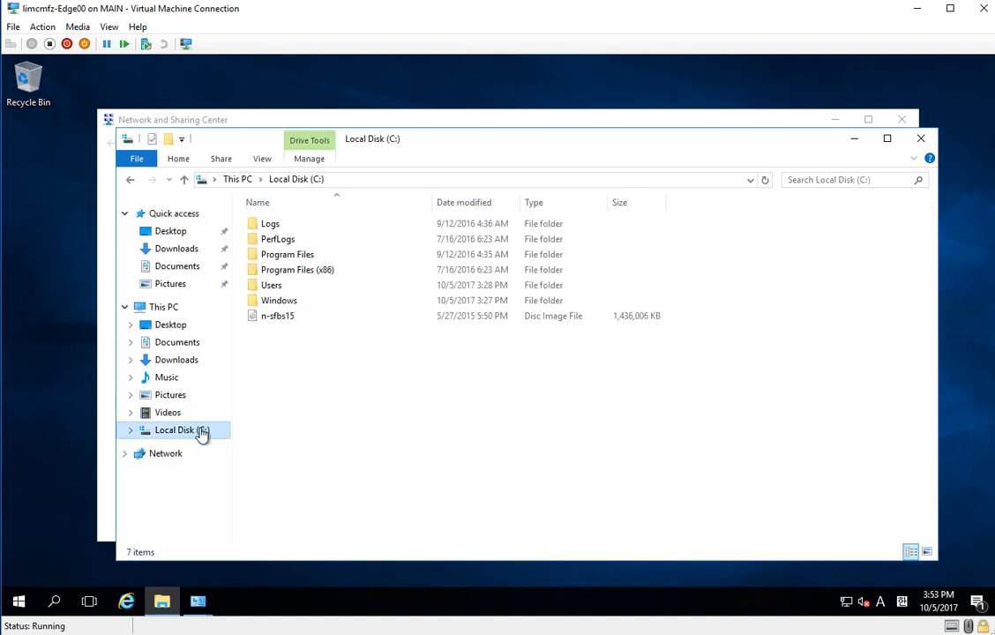
{"action": "right_click", "coordinate": [302, 375]}
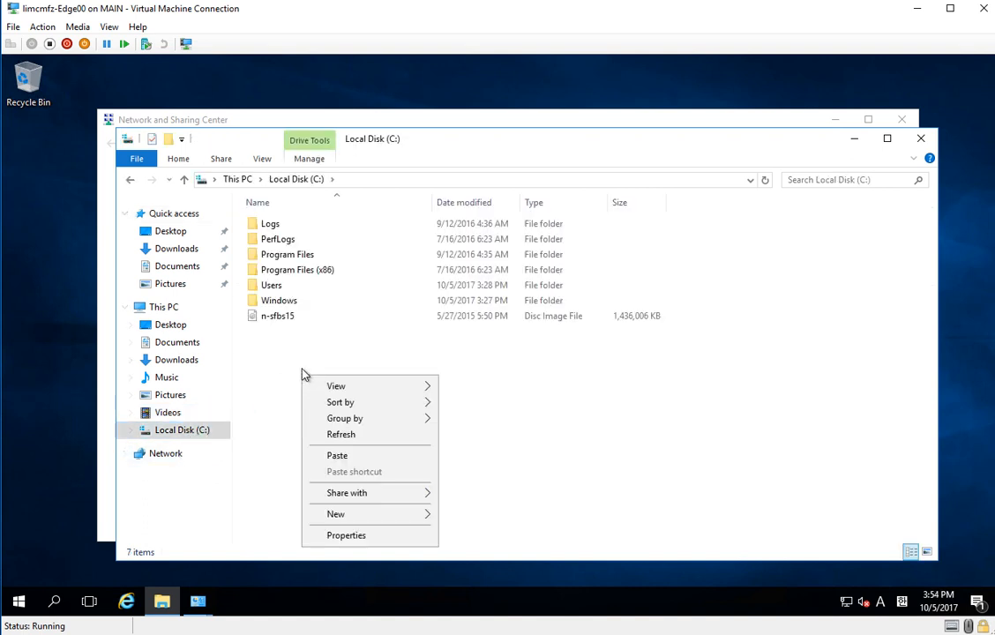
{"action": "key", "text": "Escape"}
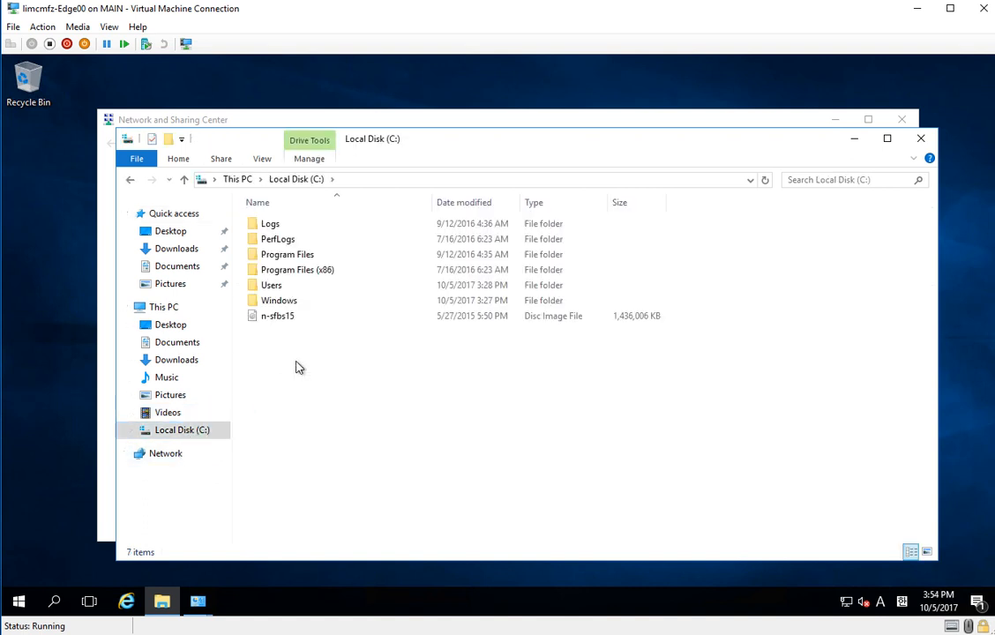
{"action": "key", "text": "ctrl+v"}
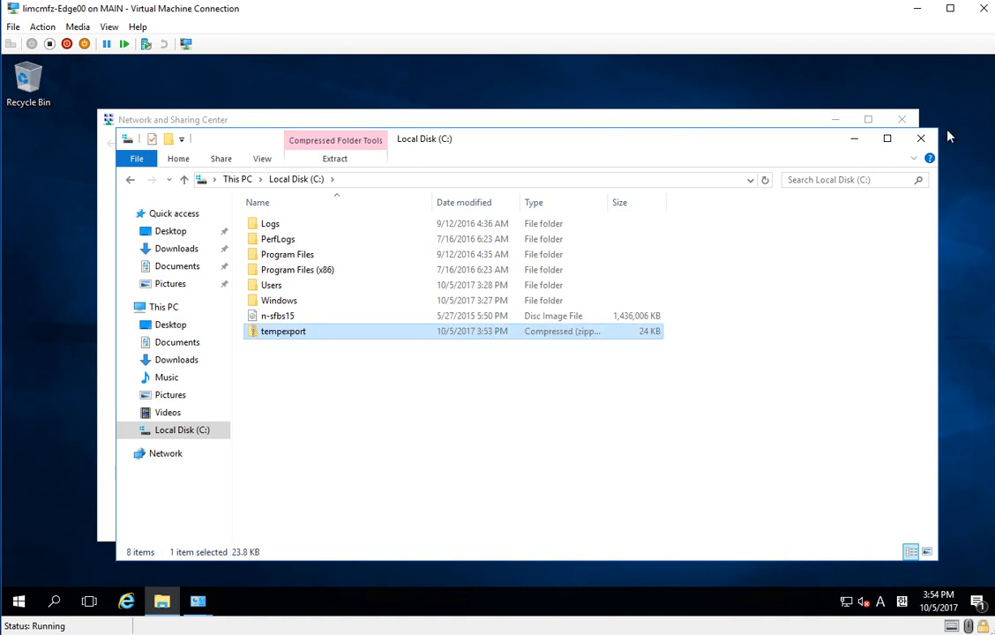
{"action": "left_click", "coordinate": [921, 138]}
{"action": "left_click", "coordinate": [902, 119]}
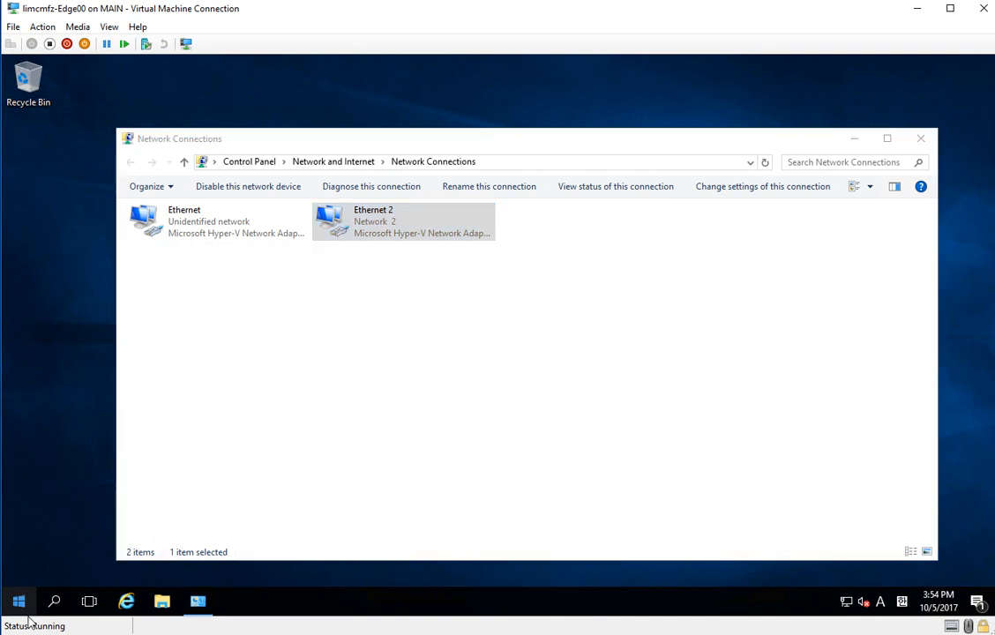
In Windows PowerShell, run Add-WindowsFeature for RSAT-ADDS, NET-Framework-Core, NET-Framework-45-Core, NET-Framework-45-ASPNET, Web-Net-Ext45, NET-WCF-HTTP-Activation45, Windows-Identity-Foundation and Telnet-Client
{"action": "left_click", "coordinate": [24, 609]}
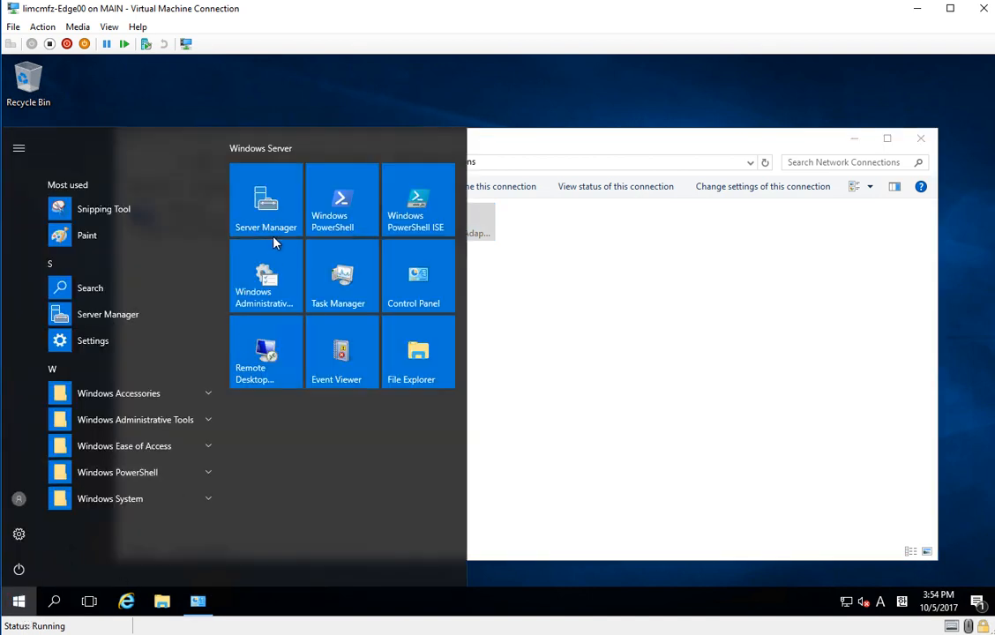
{"action": "left_click", "coordinate": [335, 210]}
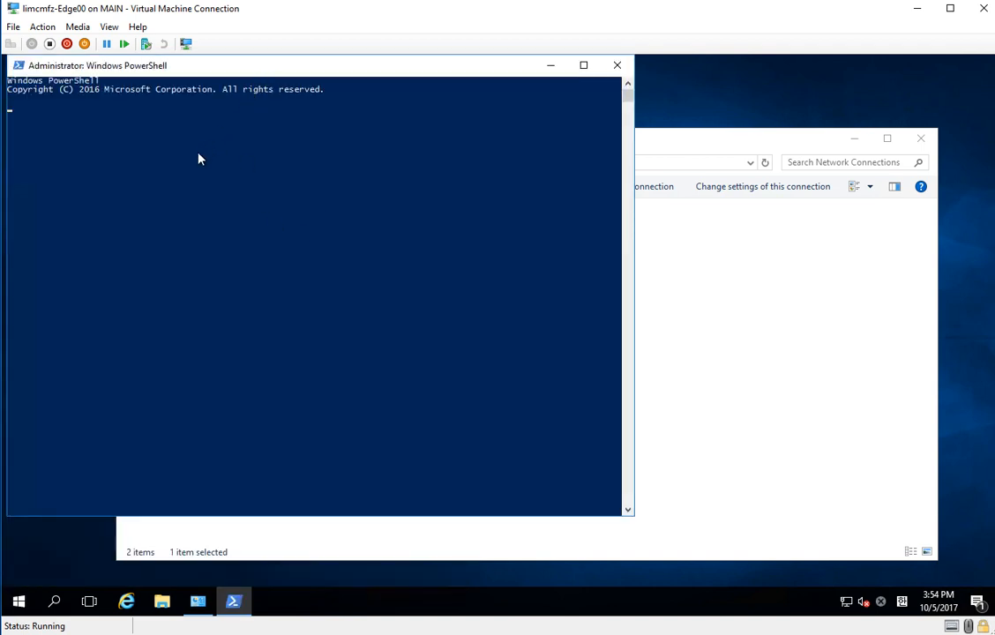
{"action": "right_click", "coordinate": [215, 272]}
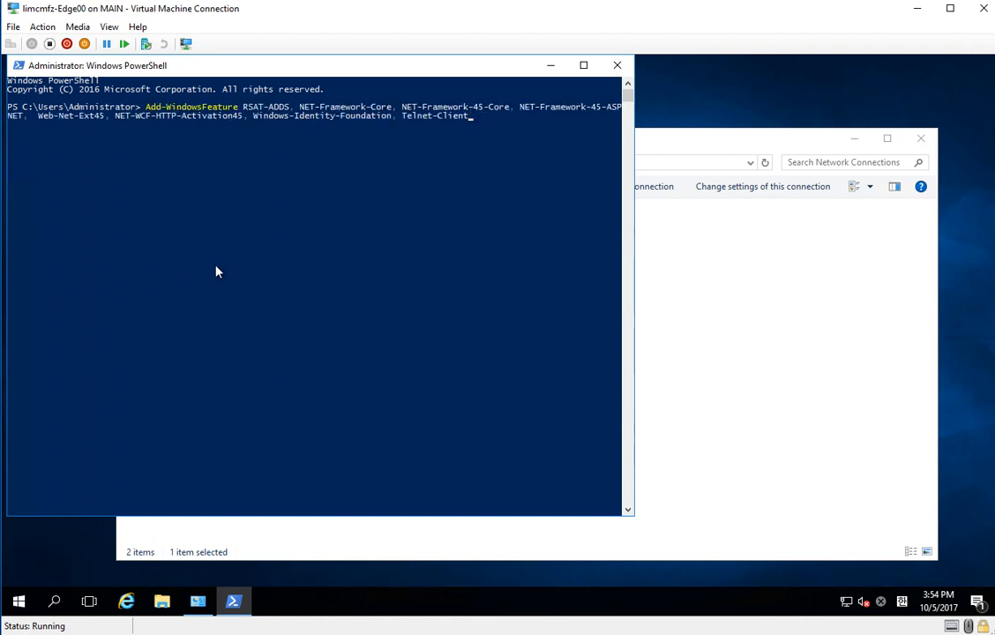
{"action": "key", "text": "Return"}
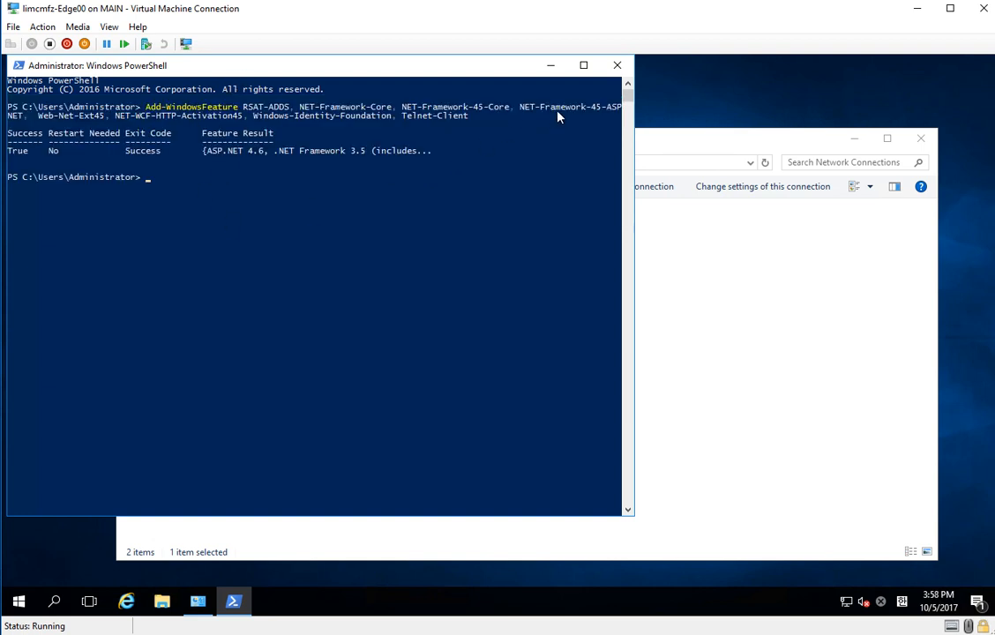
{"action": "left_click", "coordinate": [616, 65]}
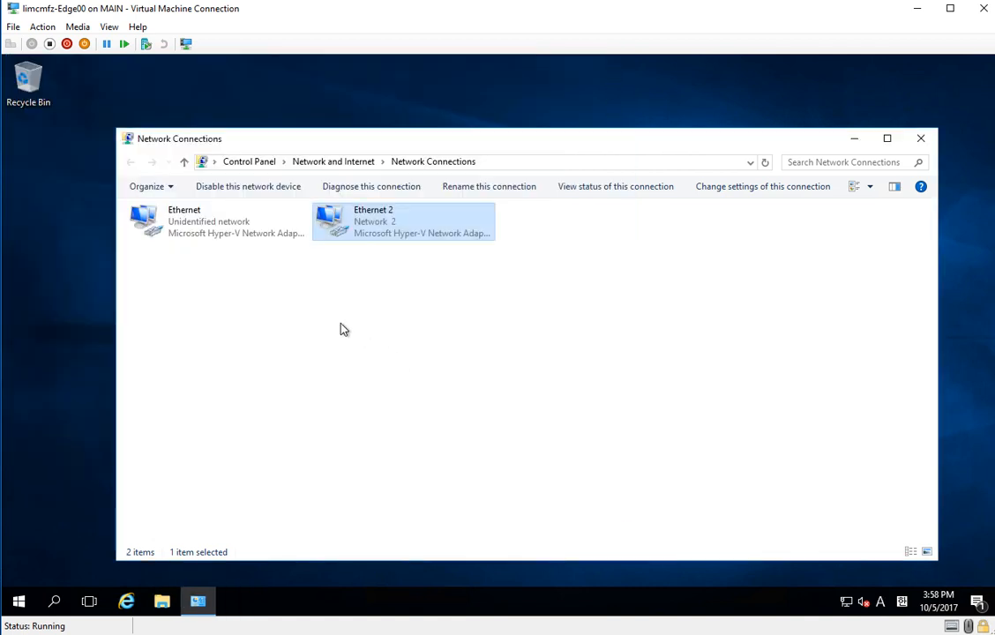
{"action": "left_click", "coordinate": [921, 139]}
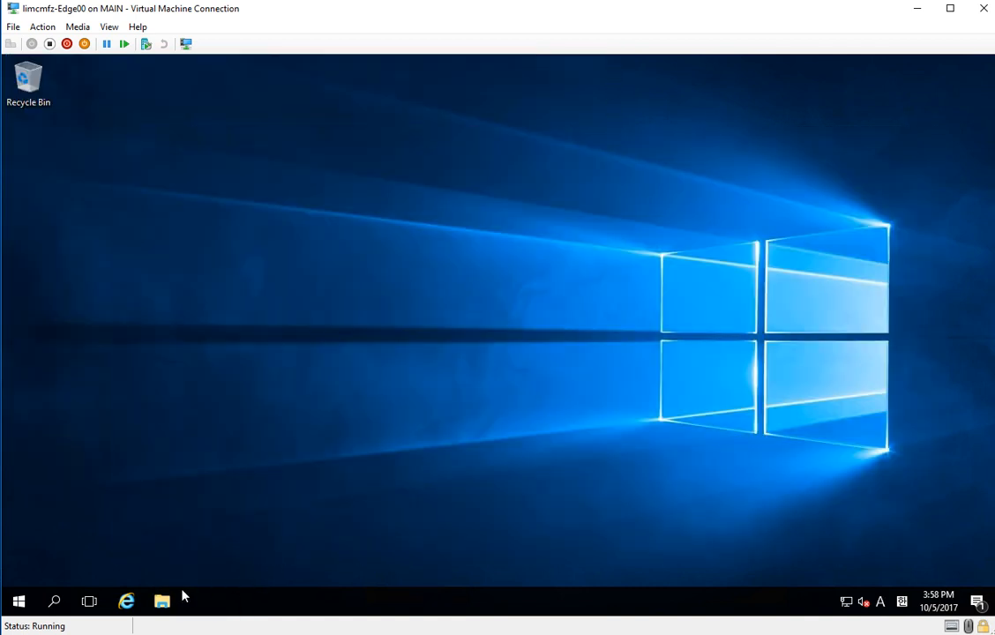
Mount the n-sfbs15 disc image from drive C: and launch Setup from its Setup\amd64 folder
{"action": "left_click", "coordinate": [162, 601]}
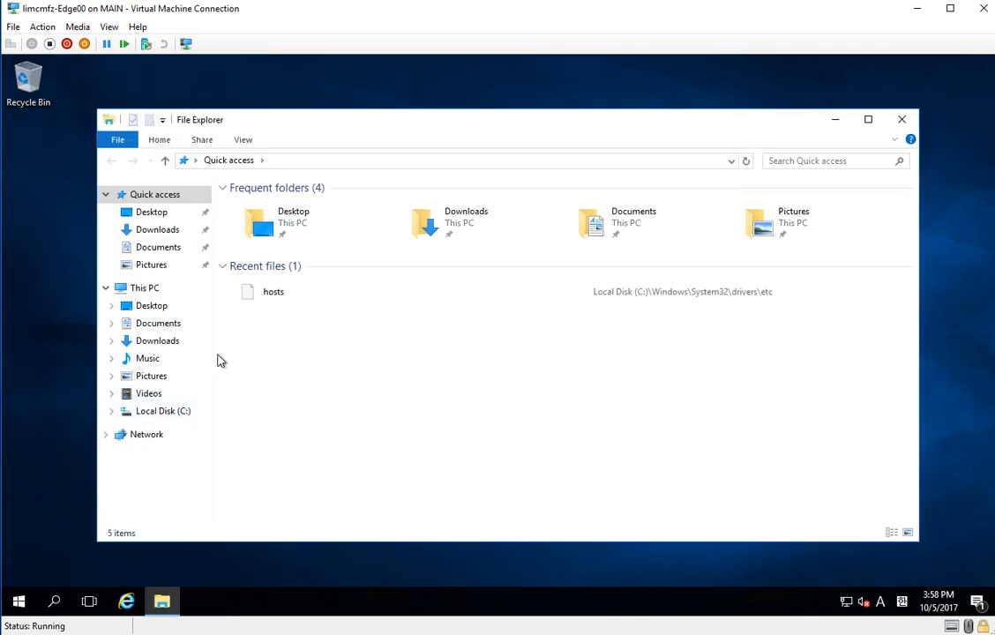
{"action": "left_click", "coordinate": [167, 411]}
{"action": "left_click", "coordinate": [280, 320]}
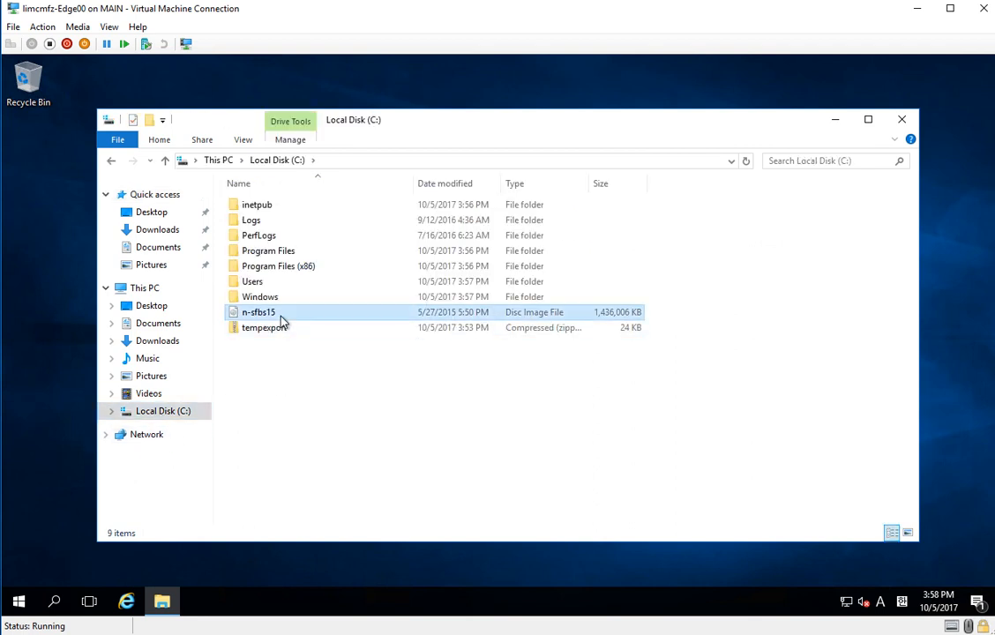
{"action": "double_click", "coordinate": [280, 319]}
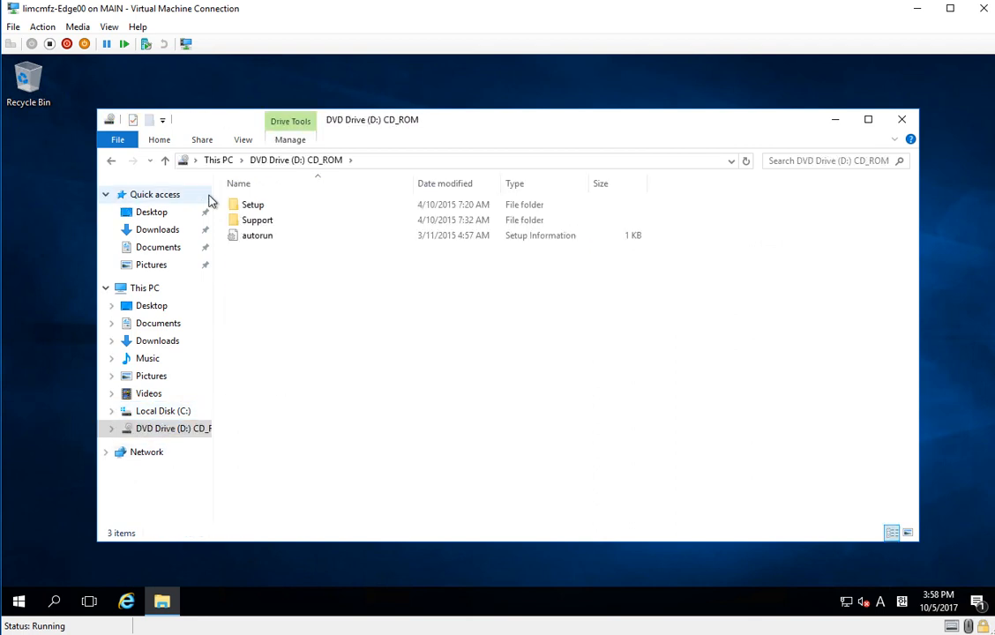
{"action": "double_click", "coordinate": [272, 209]}
{"action": "double_click", "coordinate": [280, 214]}
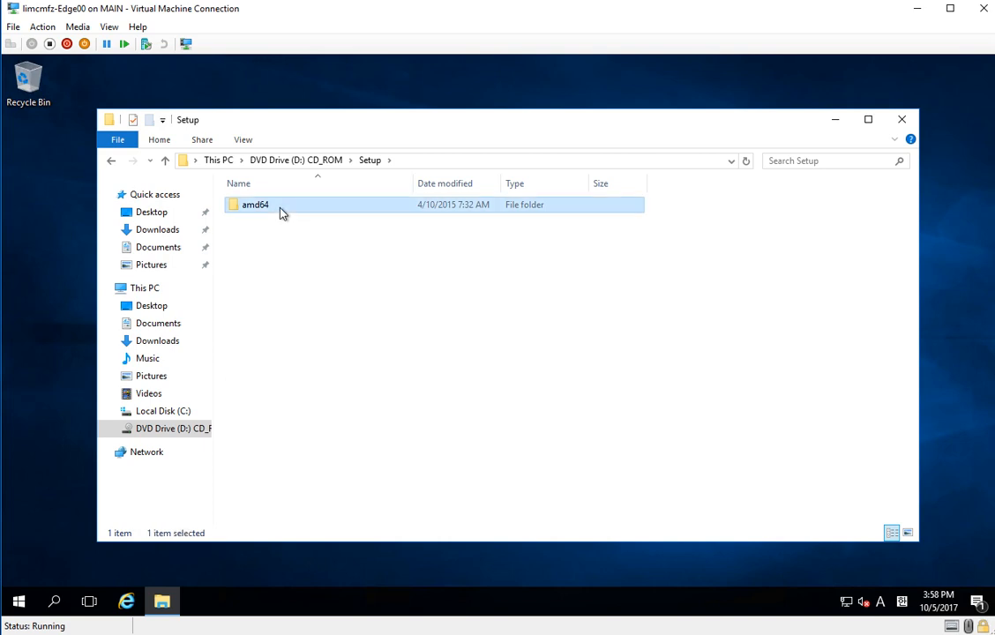
{"action": "scroll", "coordinate": [291, 327], "scroll_direction": "down", "scroll_amount": 1}
{"action": "left_click", "coordinate": [288, 338]}
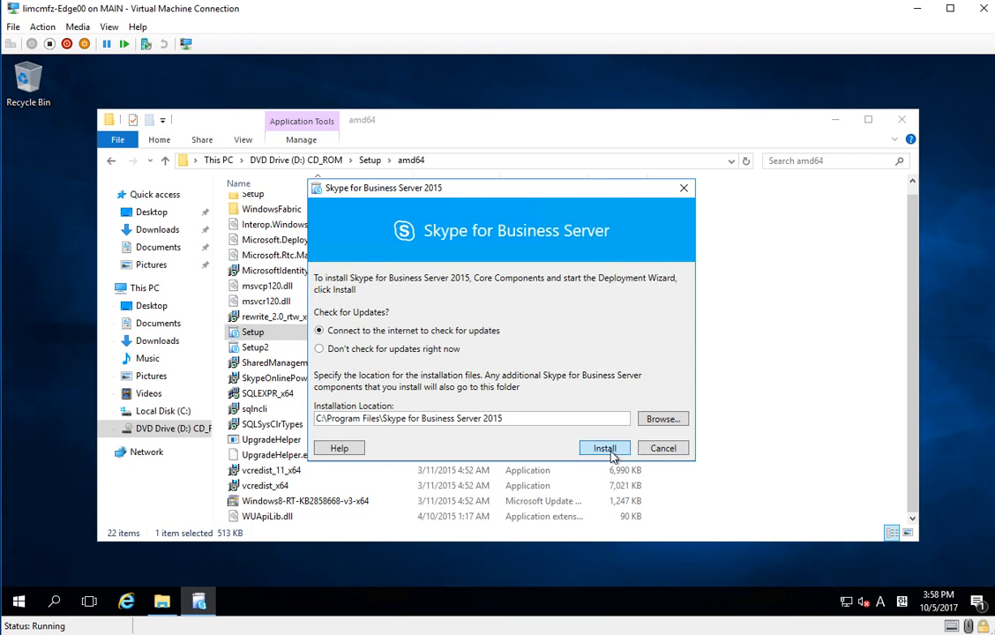
Install the Skype for Business Server 2015 Core Components without checking for updates, accepting the license terms
{"action": "left_click", "coordinate": [420, 350]}
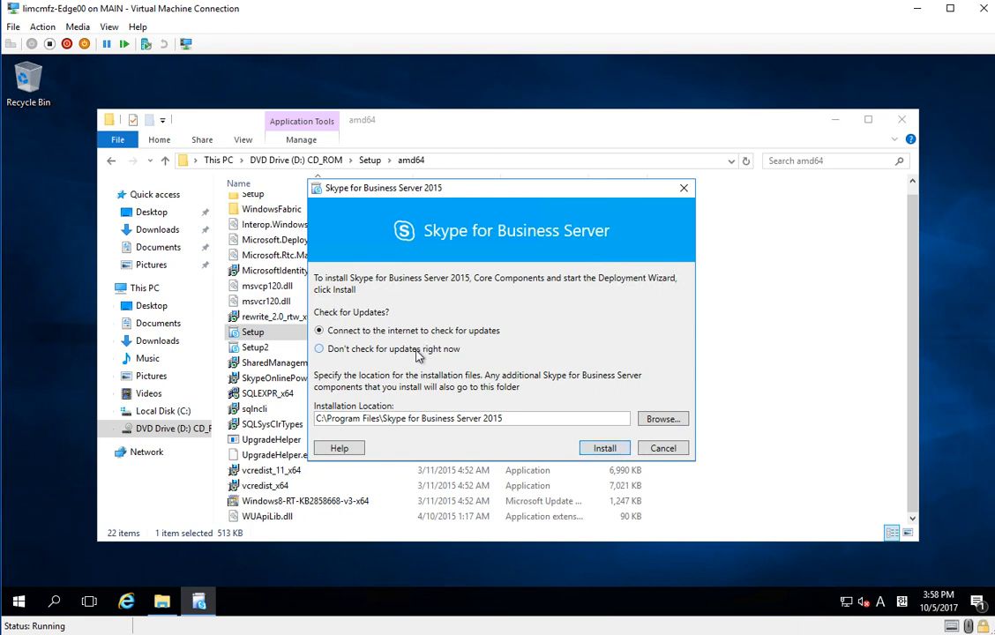
{"action": "left_click", "coordinate": [621, 454]}
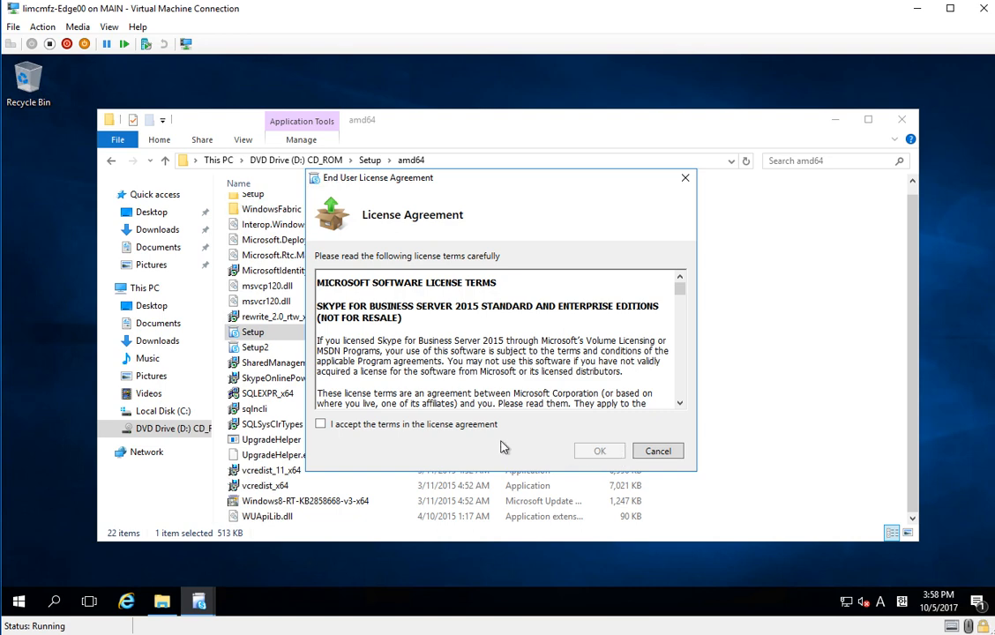
{"action": "left_click", "coordinate": [427, 424]}
{"action": "left_click", "coordinate": [581, 453]}
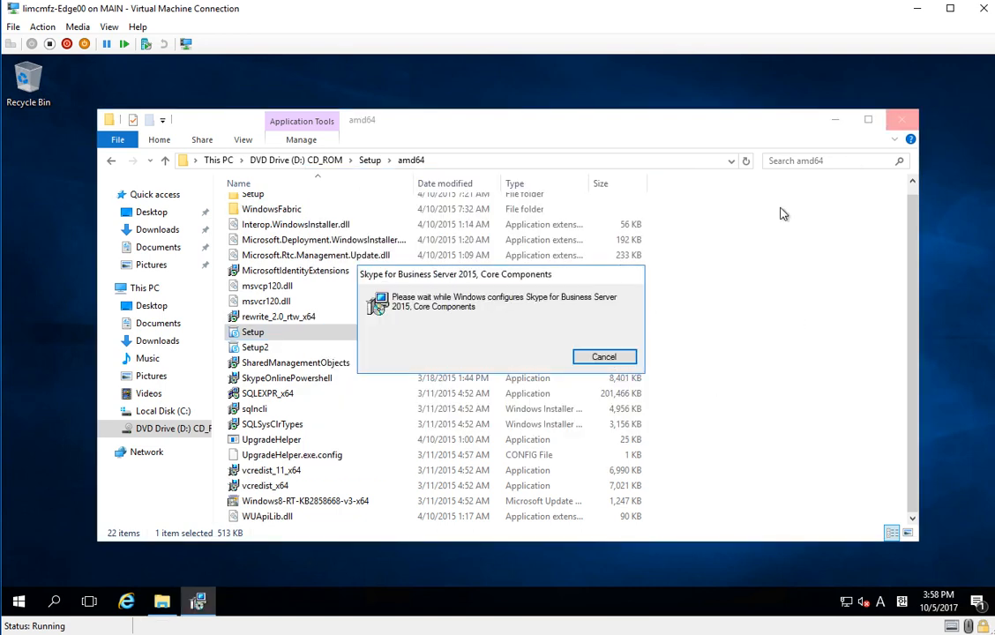
{"action": "left_click", "coordinate": [901, 121]}
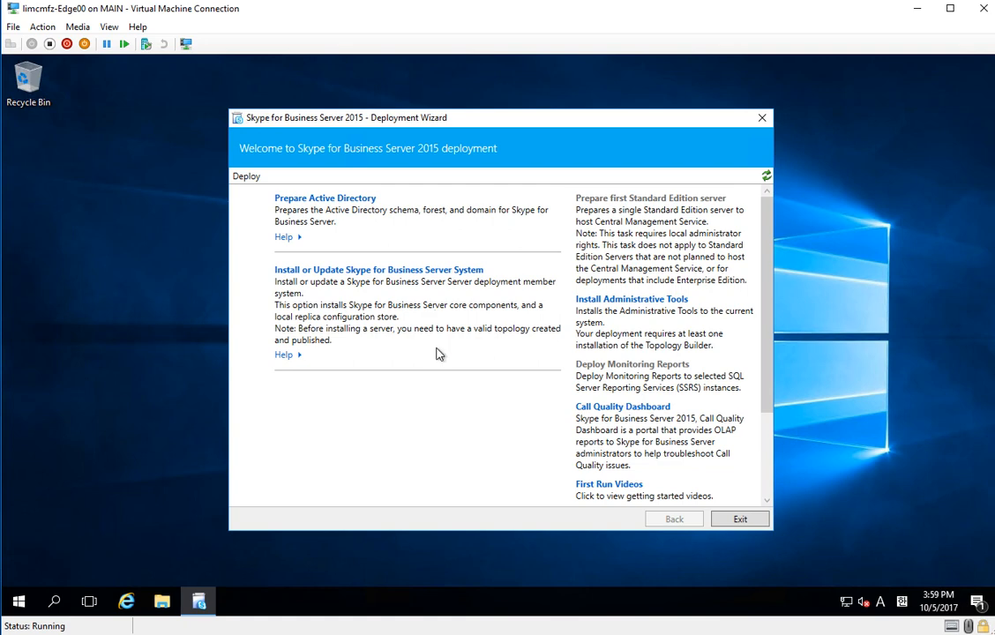
Install the Local Configuration Store of the Skype for Business Server system by importing C:\tempexport.zip
{"action": "left_click", "coordinate": [393, 279]}
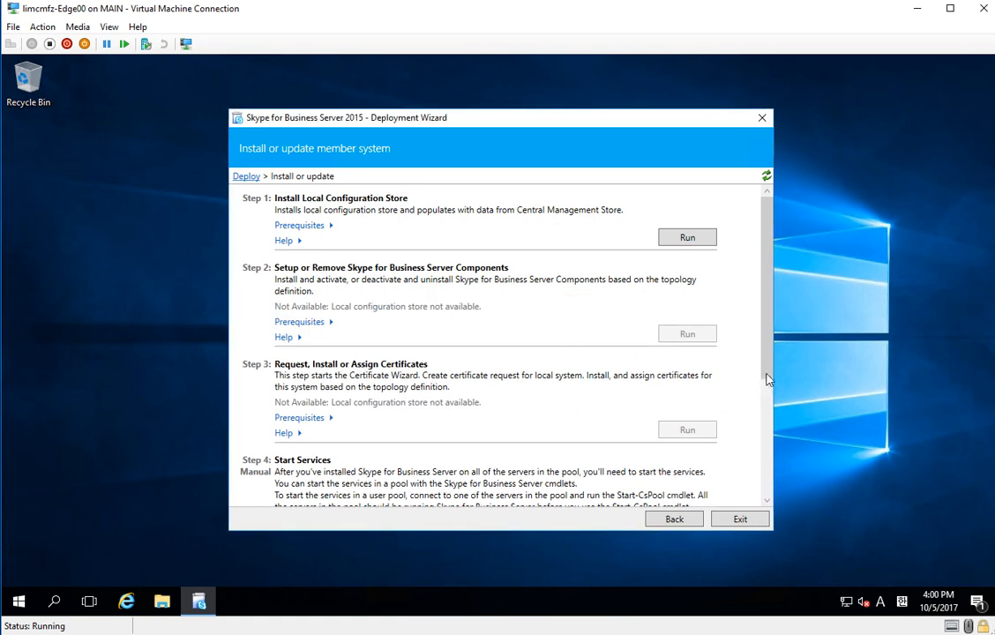
{"action": "left_click", "coordinate": [694, 238]}
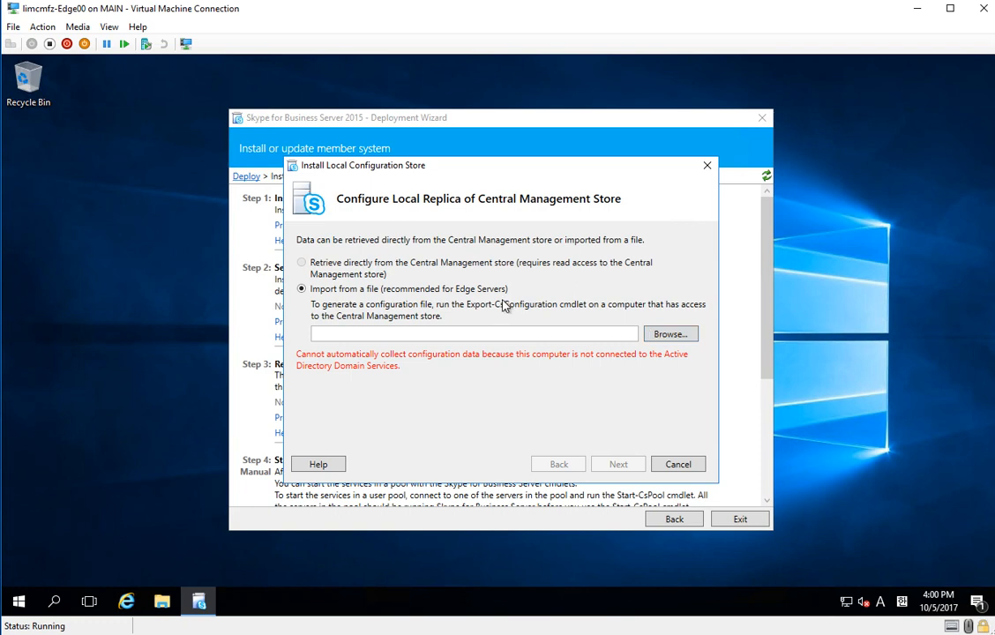
{"action": "left_click", "coordinate": [668, 338]}
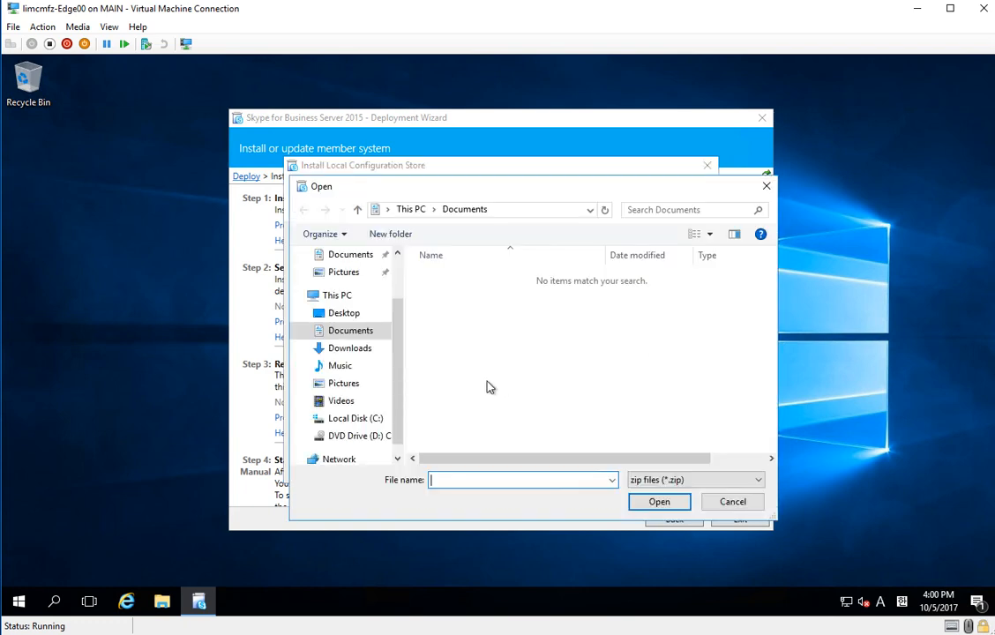
{"action": "left_click", "coordinate": [353, 419]}
{"action": "double_click", "coordinate": [382, 384]}
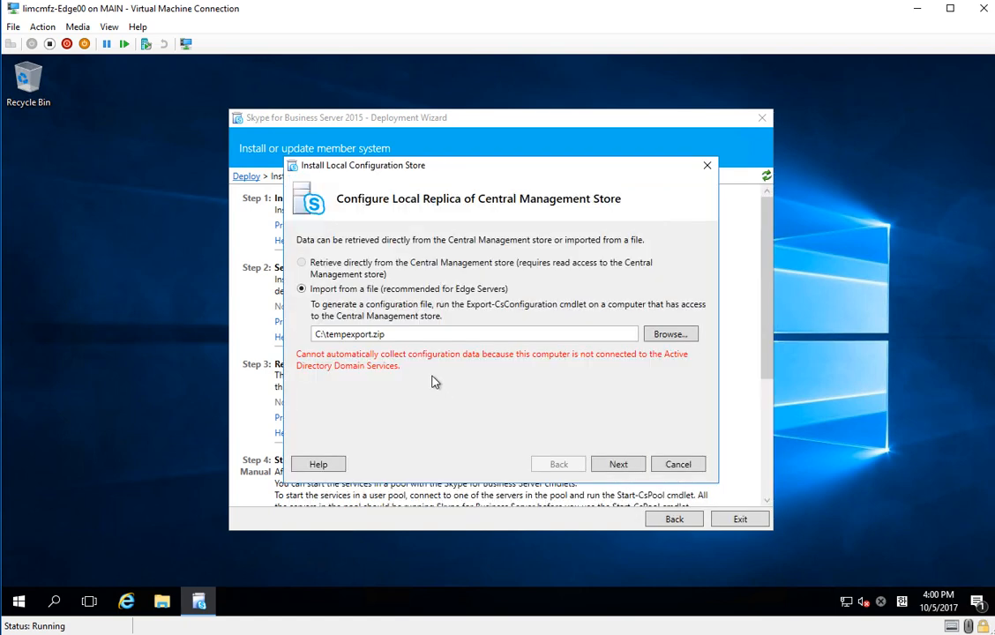
{"action": "left_click", "coordinate": [616, 464]}
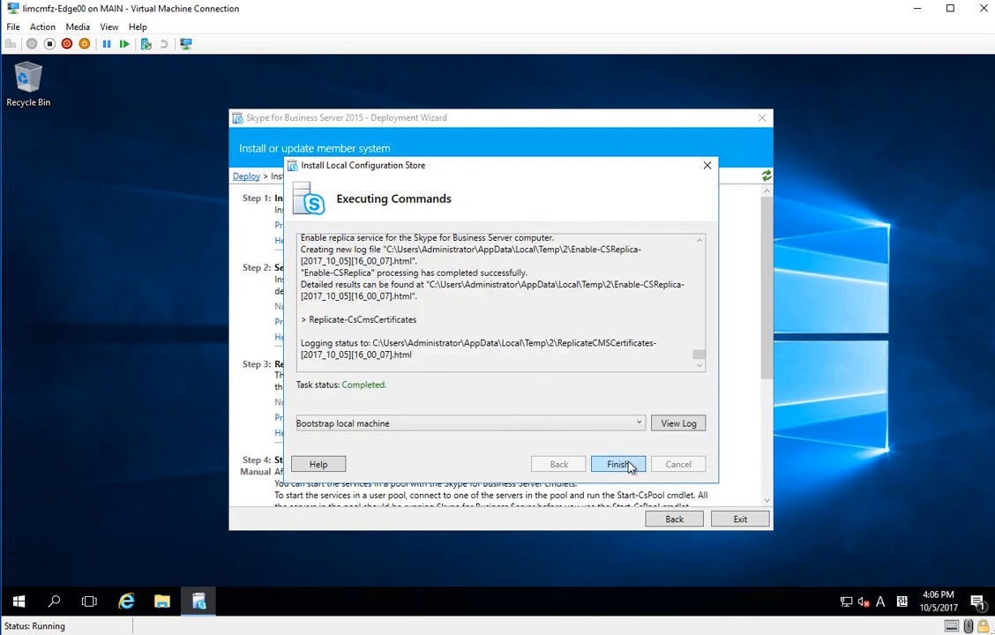
{"action": "left_click", "coordinate": [630, 465]}
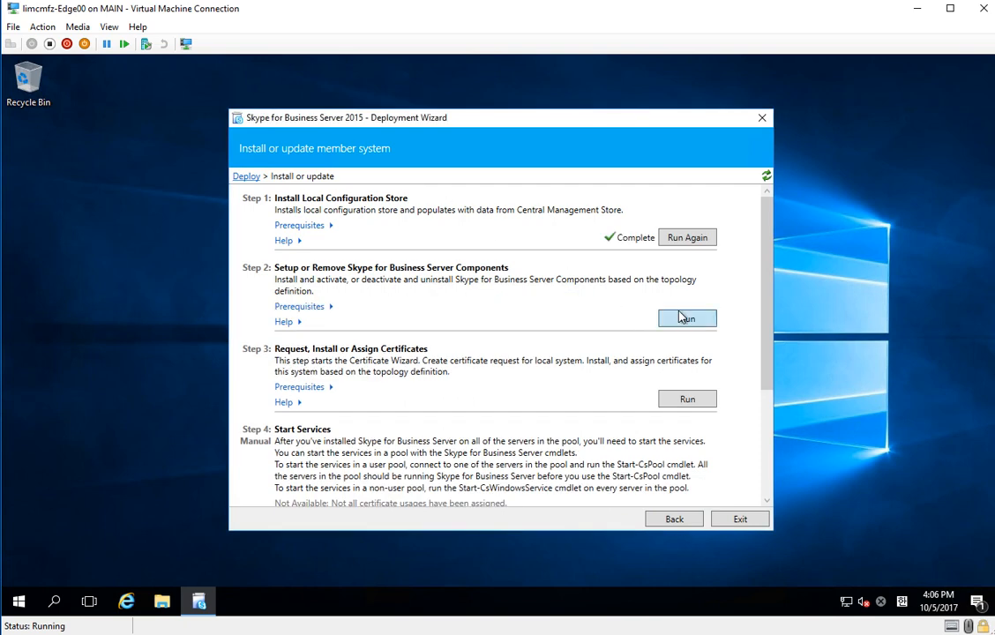
Set up the Skype for Business Server components on Edge00 by running the deployment's Step 2 through to the end
{"action": "left_click", "coordinate": [684, 318]}
{"action": "left_click", "coordinate": [620, 464]}
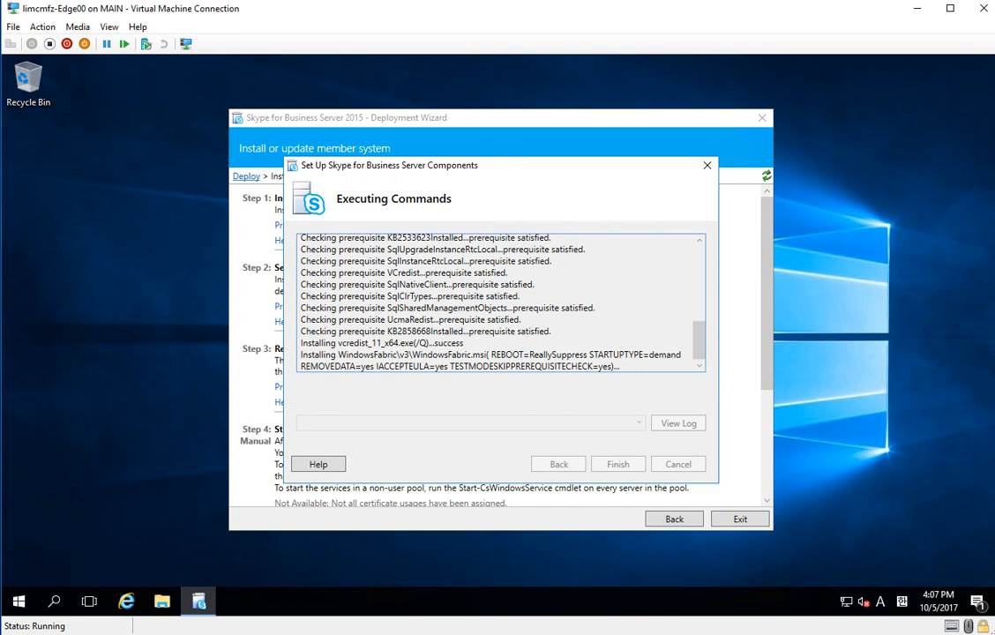
{"action": "left_click", "coordinate": [618, 465]}
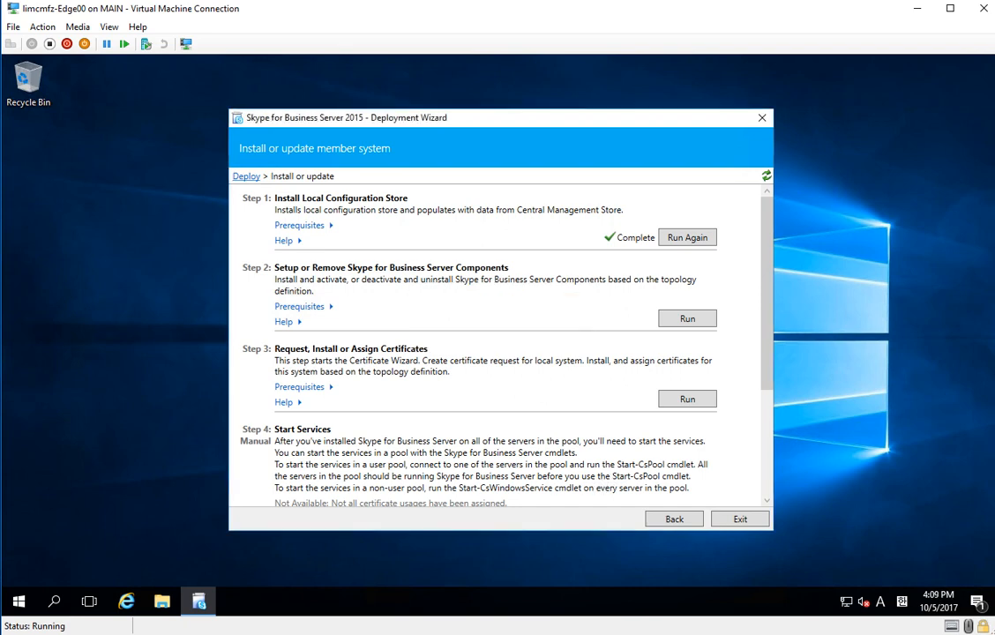
Start the deployment's Step 3 and begin an offline certificate request for the Edge internal certificate
{"action": "left_click", "coordinate": [687, 399]}
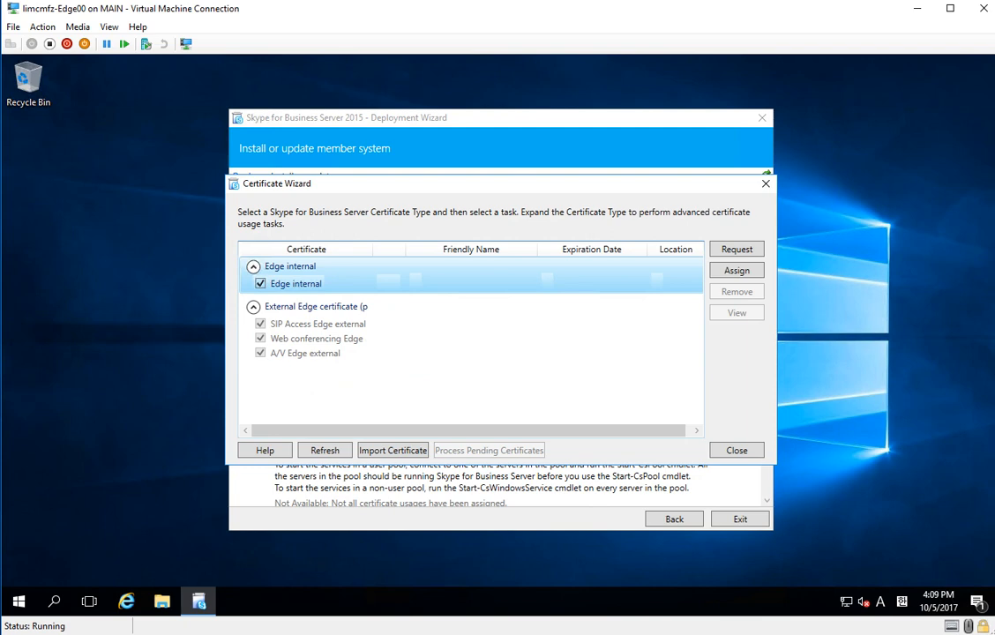
{"action": "left_click", "coordinate": [748, 252]}
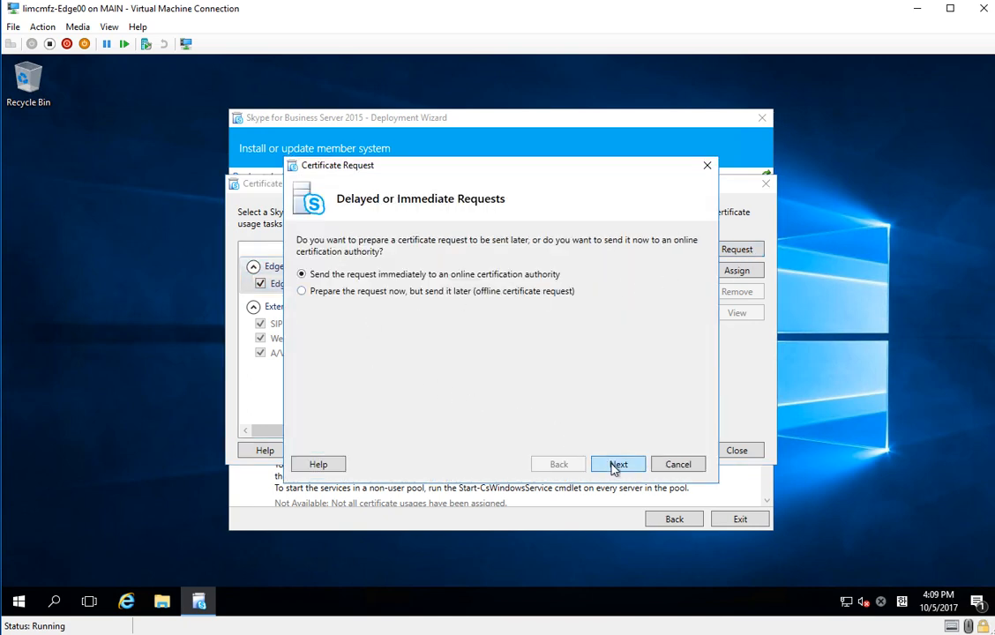
{"action": "left_click", "coordinate": [554, 292]}
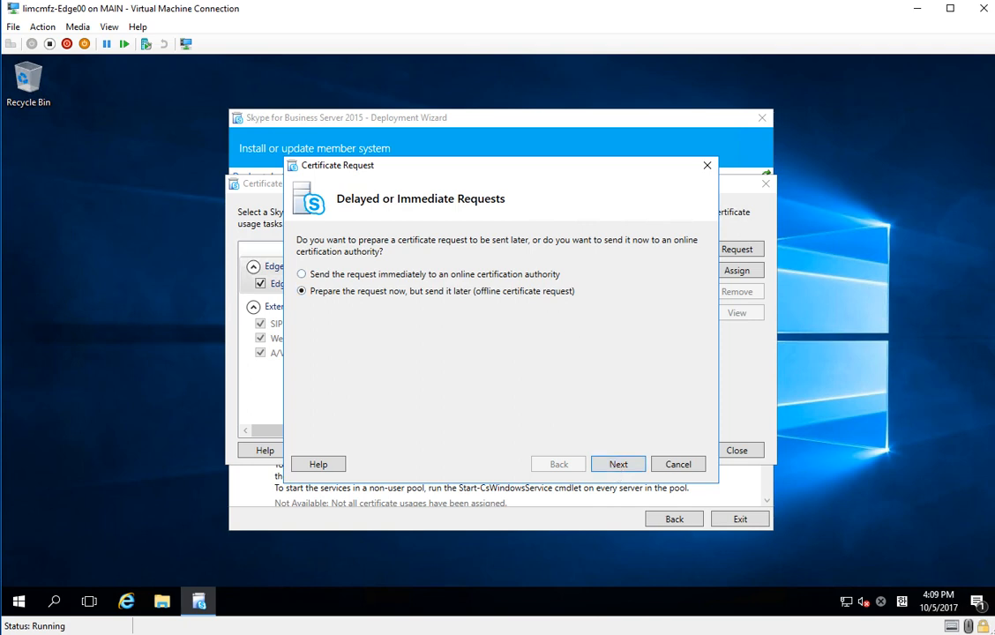
{"action": "left_click", "coordinate": [617, 467]}
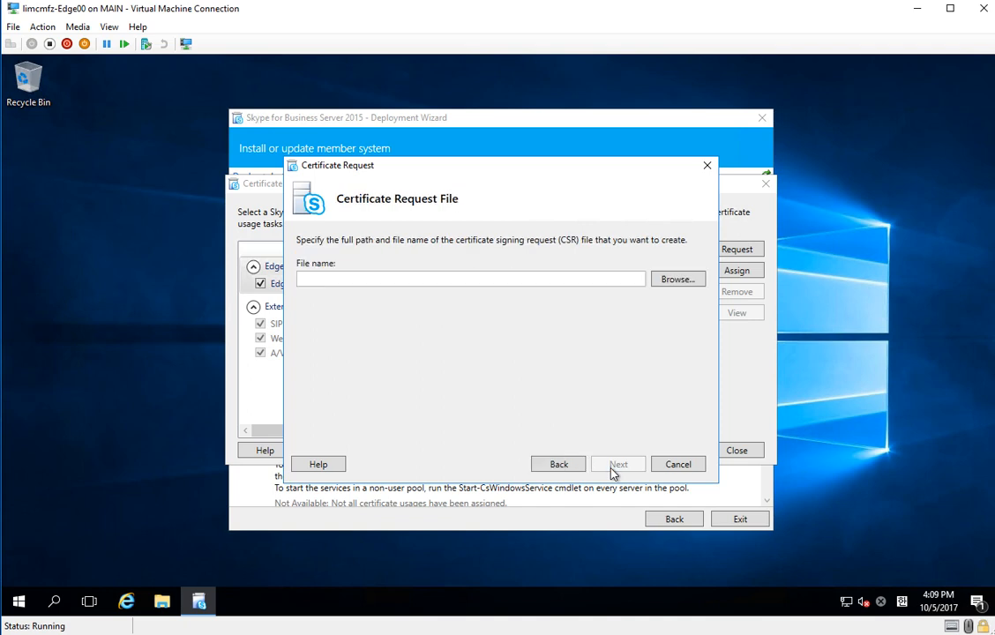
Set the certificate signing request file to edgeinternal on the Desktop and continue
{"action": "left_click", "coordinate": [676, 279]}
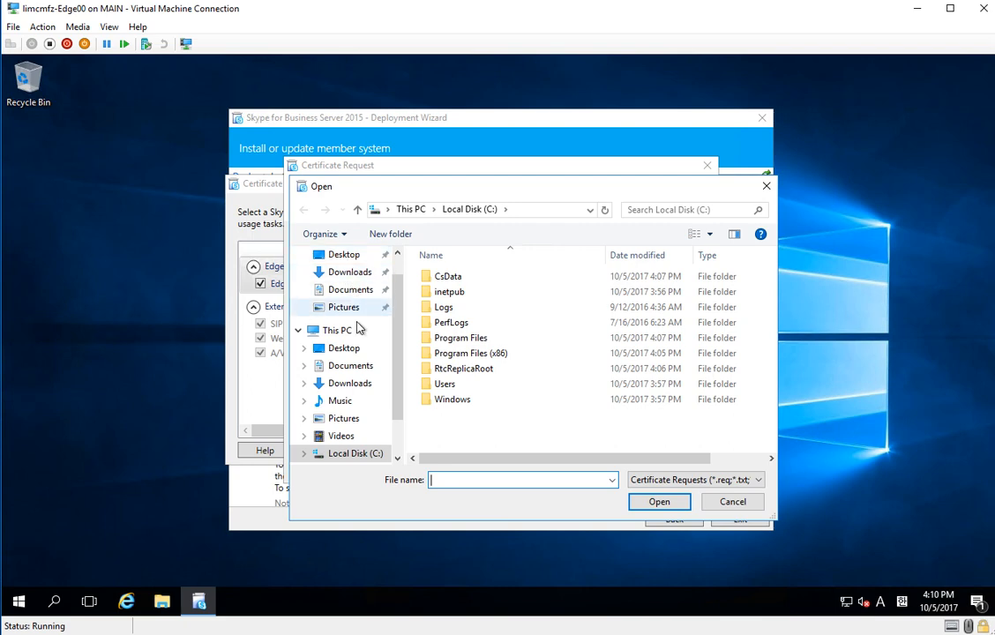
{"action": "scroll", "coordinate": [335, 329], "scroll_direction": "up", "scroll_amount": 1}
{"action": "left_click", "coordinate": [344, 284]}
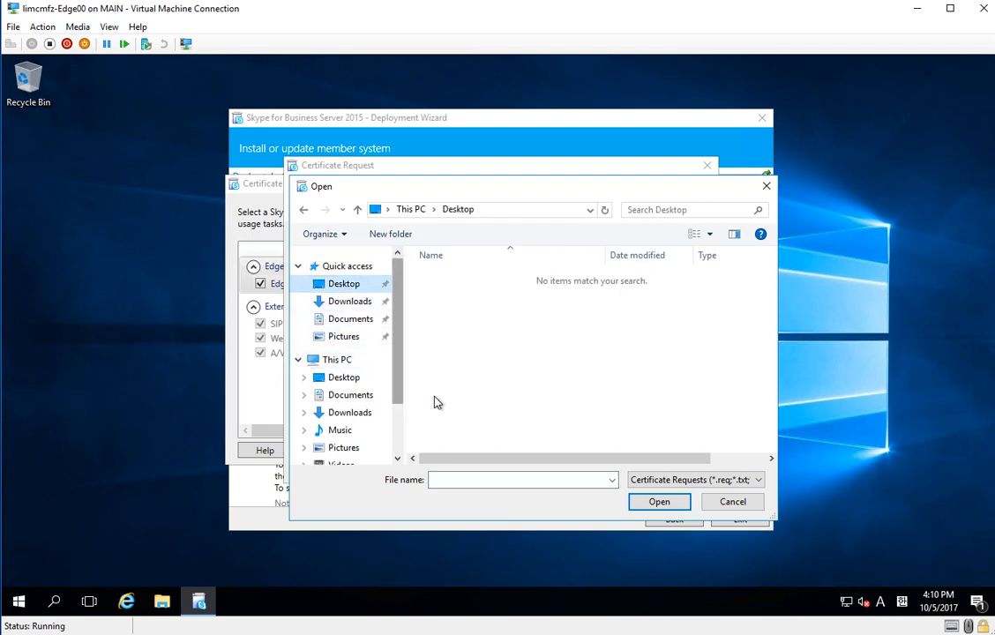
{"action": "left_click", "coordinate": [471, 478]}
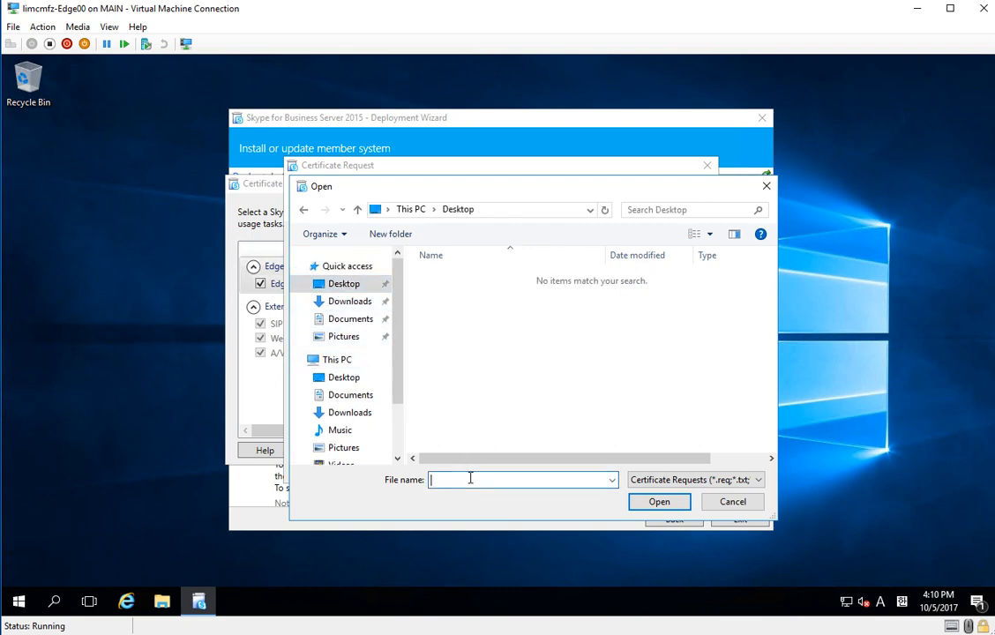
{"action": "type", "text": "edgeinternal"}
{"action": "key", "text": "Return"}
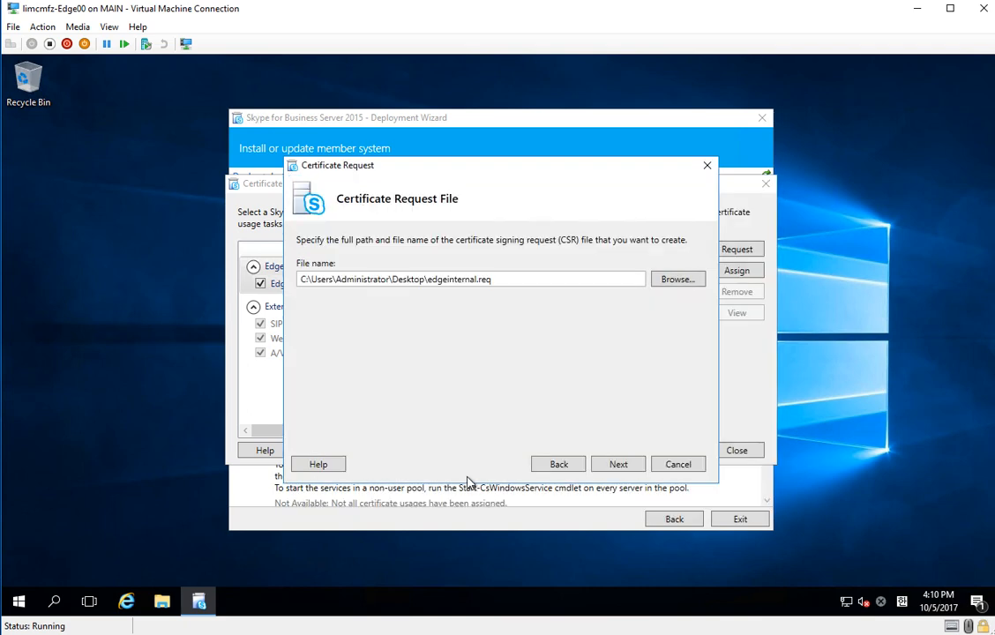
{"action": "left_click", "coordinate": [627, 464]}
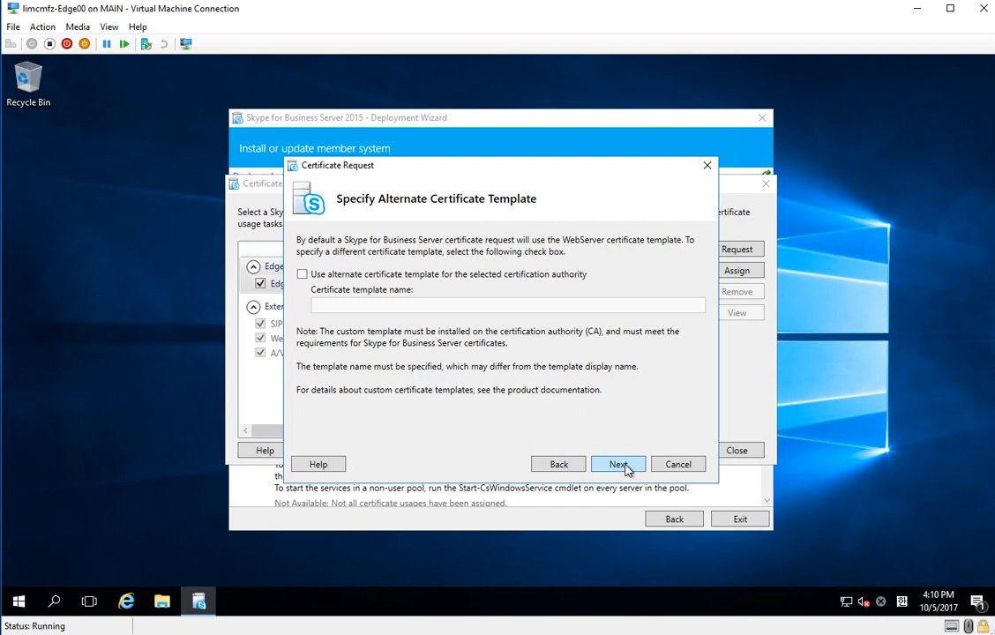
Keep the default certificate template and set the certificate's friendly name to "edge internal"
{"action": "left_click", "coordinate": [623, 465]}
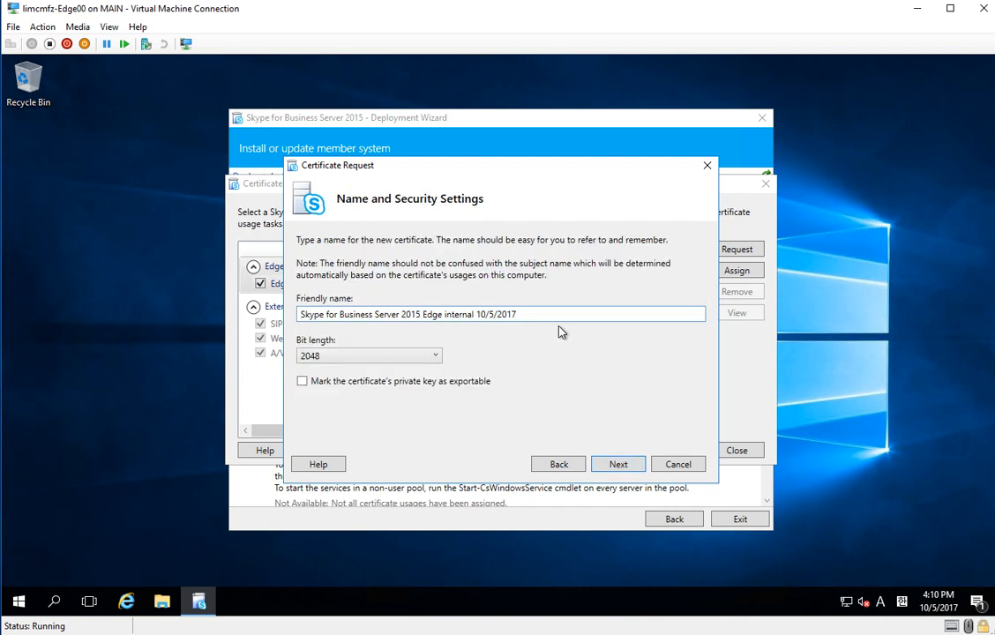
{"action": "left_click_drag", "start_coordinate": [520, 314], "coordinate": [83, 351]}
{"action": "type", "text": "edgein"}
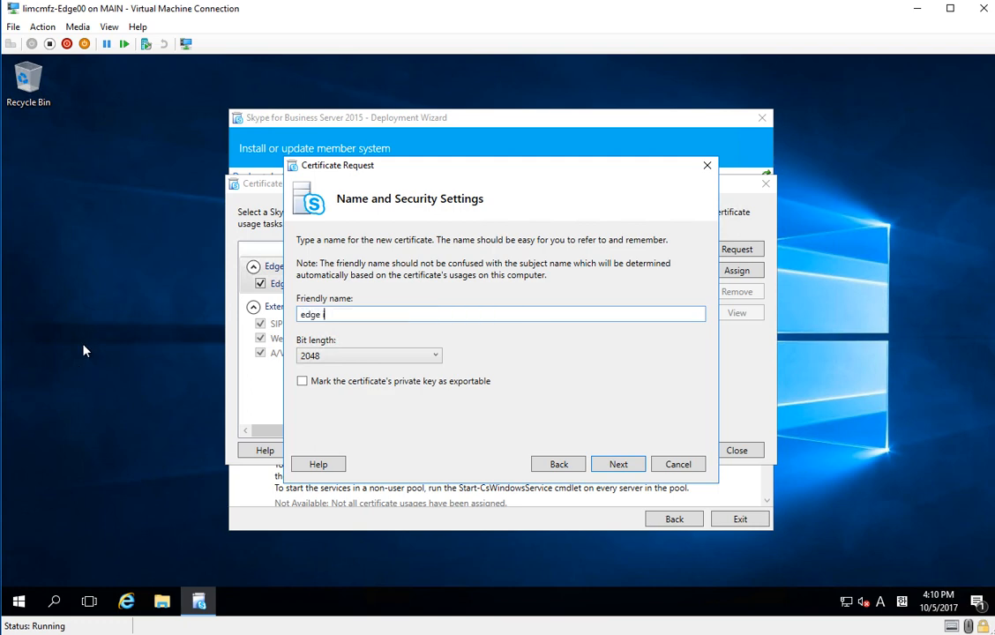
{"action": "type", "text": "nternal"}
{"action": "left_click", "coordinate": [628, 467]}
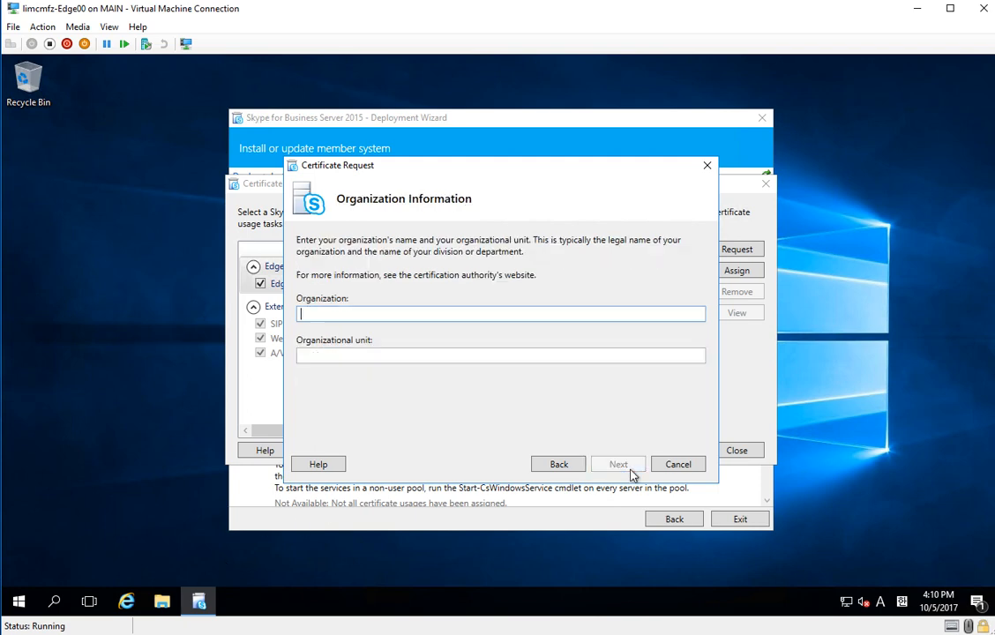
Set both the organization and the organizational unit of the certificate request to limcm
{"action": "type", "text": "limcm"}
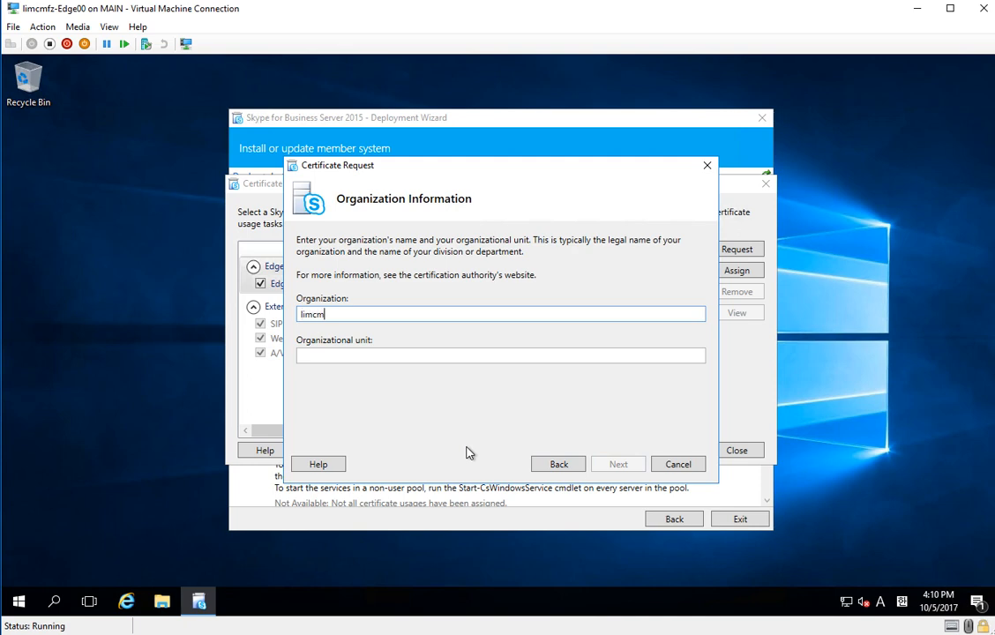
{"action": "key", "text": "Tab"}
{"action": "type", "text": "limcm"}
{"action": "key", "text": "Return"}
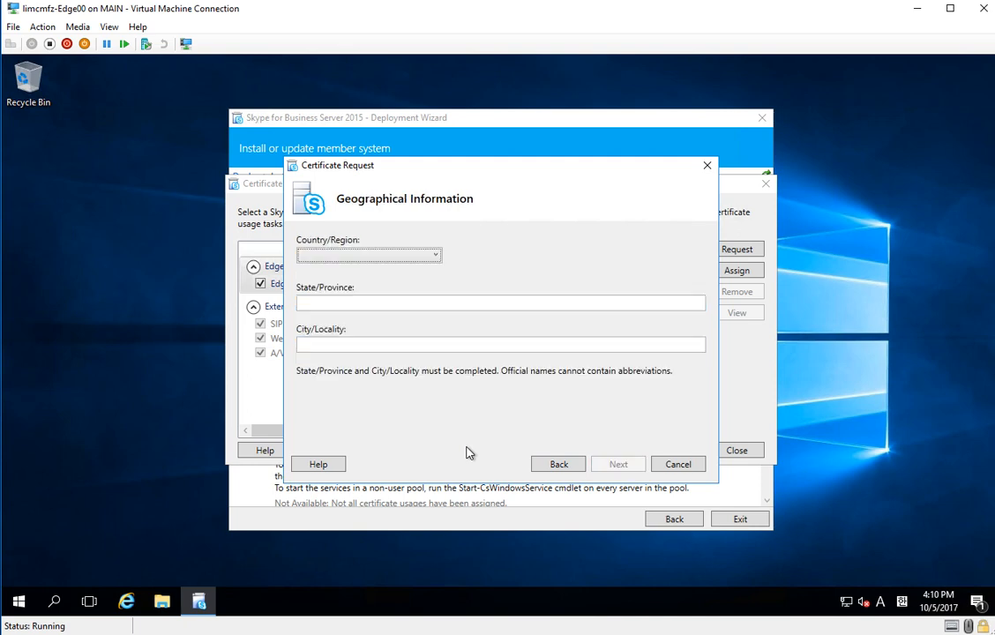
Set the request's country to Korea, the state to Seoul and the city to Dong Jak
{"action": "left_click", "coordinate": [410, 260]}
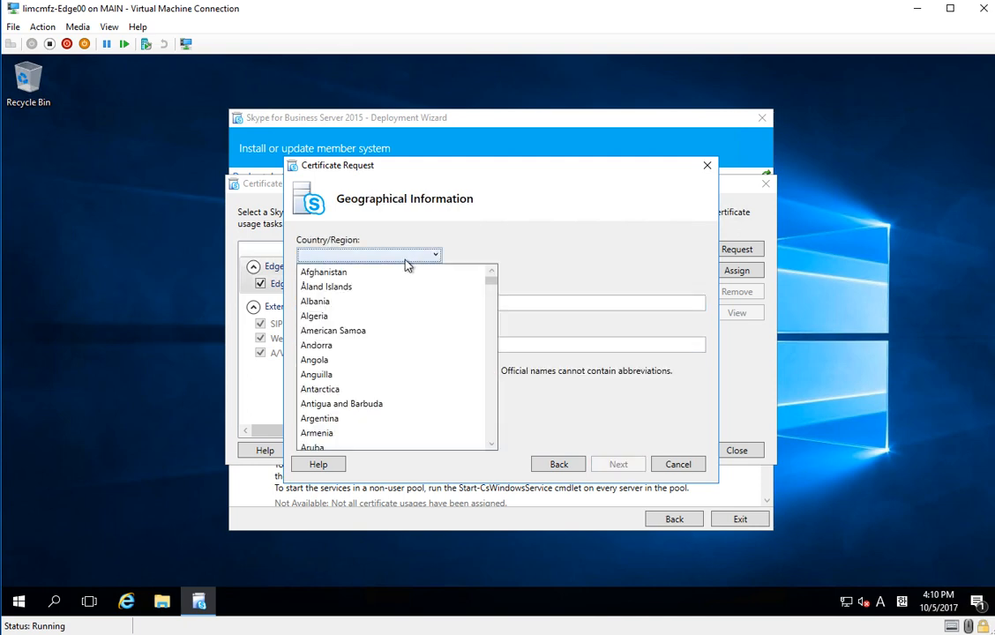
{"action": "key", "text": "k"}
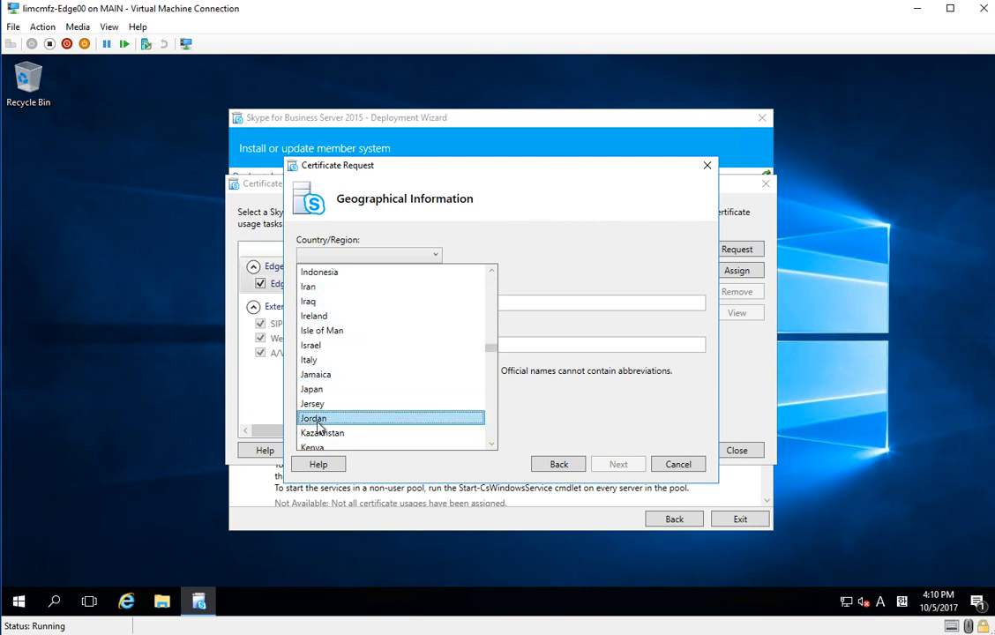
{"action": "scroll", "coordinate": [353, 425], "scroll_direction": "down", "scroll_amount": 1}
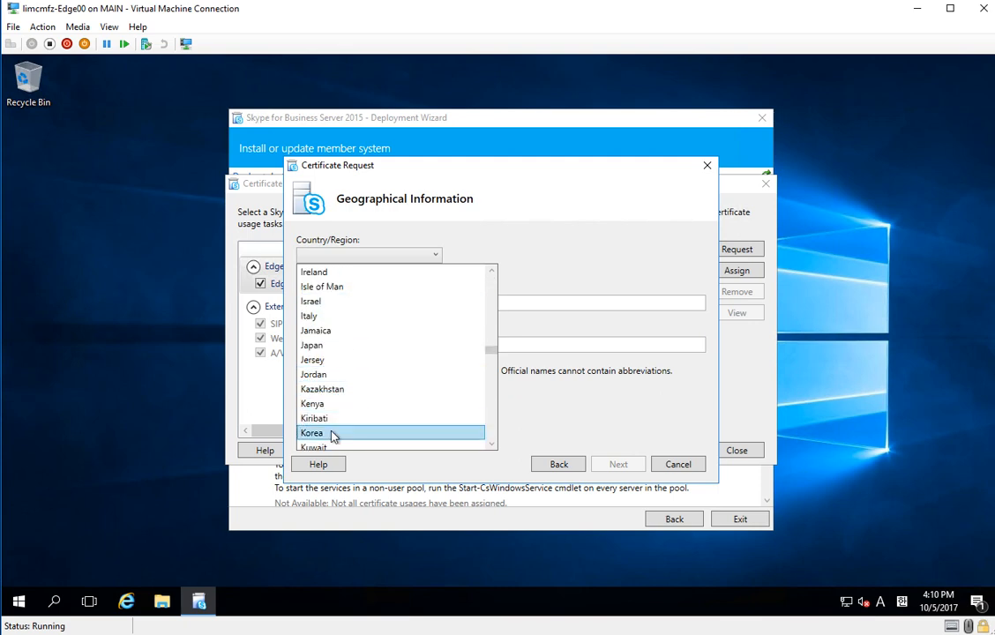
{"action": "left_click", "coordinate": [346, 433]}
{"action": "left_click", "coordinate": [354, 306]}
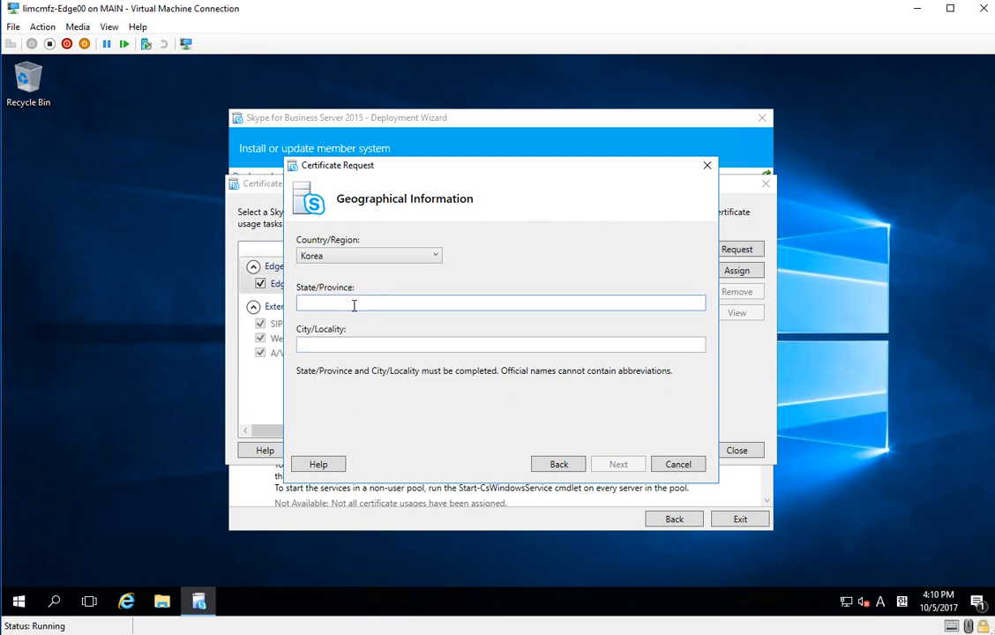
{"action": "type", "text": "Seoul"}
{"action": "key", "text": "Tab"}
{"action": "type", "text": "D"}
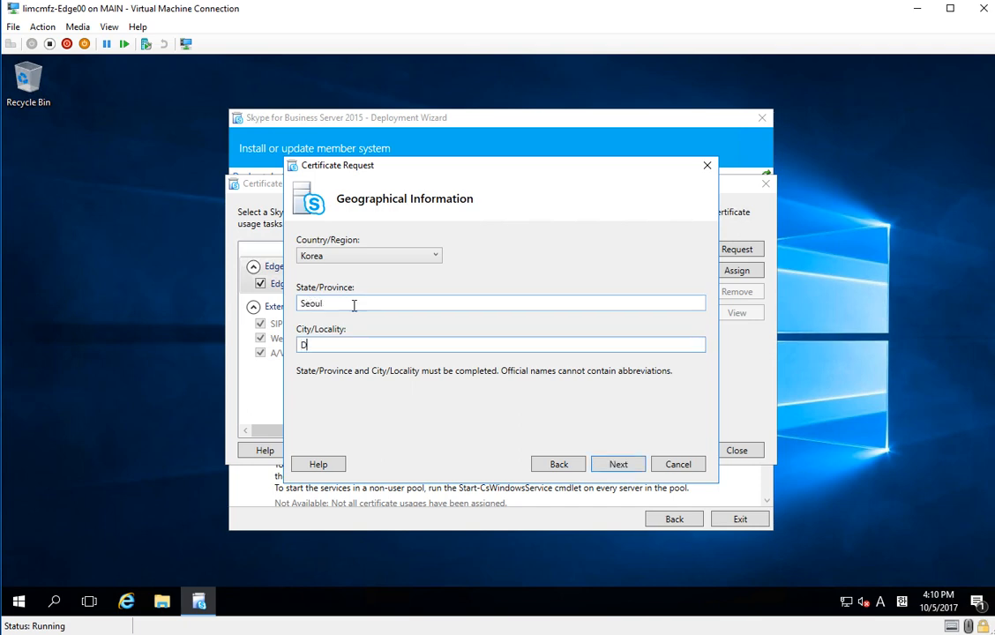
{"action": "type", "text": "ogn"}
{"action": "key", "text": "BackSpace"}
{"action": "key", "text": "BackSpace"}
{"action": "type", "text": "ng Jak"}
{"action": "key", "text": "Return"}
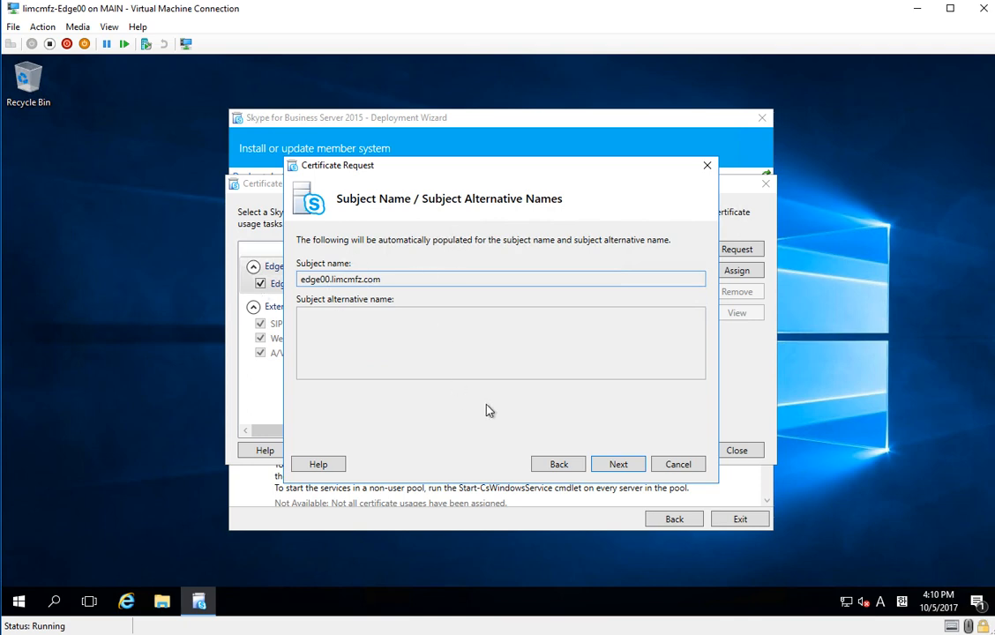
Generate the Edge internal certificate request without additional subject alternative names and finish the request wizard
{"action": "left_click", "coordinate": [628, 470]}
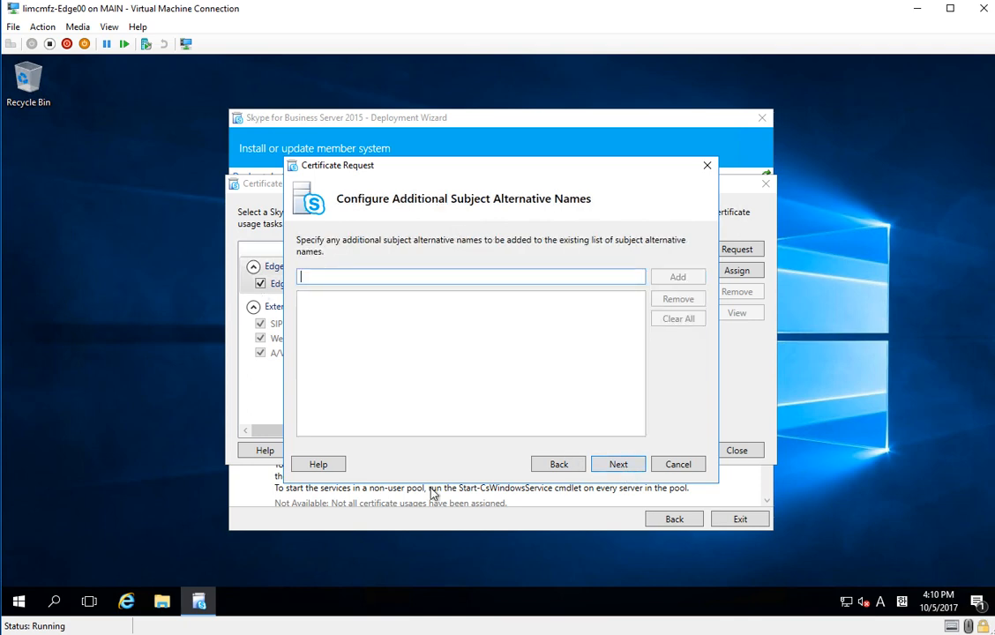
{"action": "left_click", "coordinate": [624, 468]}
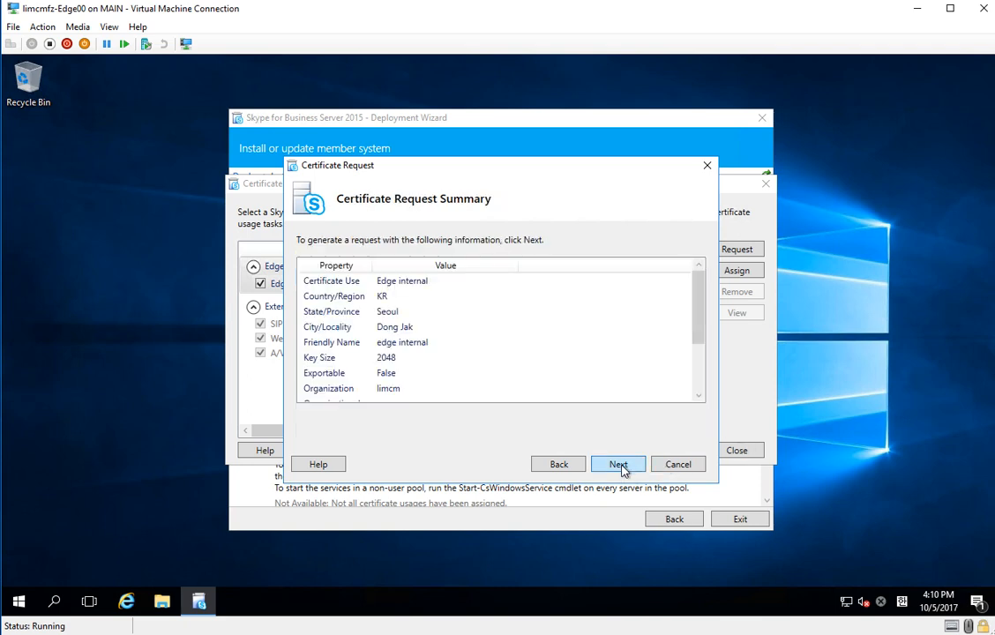
{"action": "left_click", "coordinate": [621, 468]}
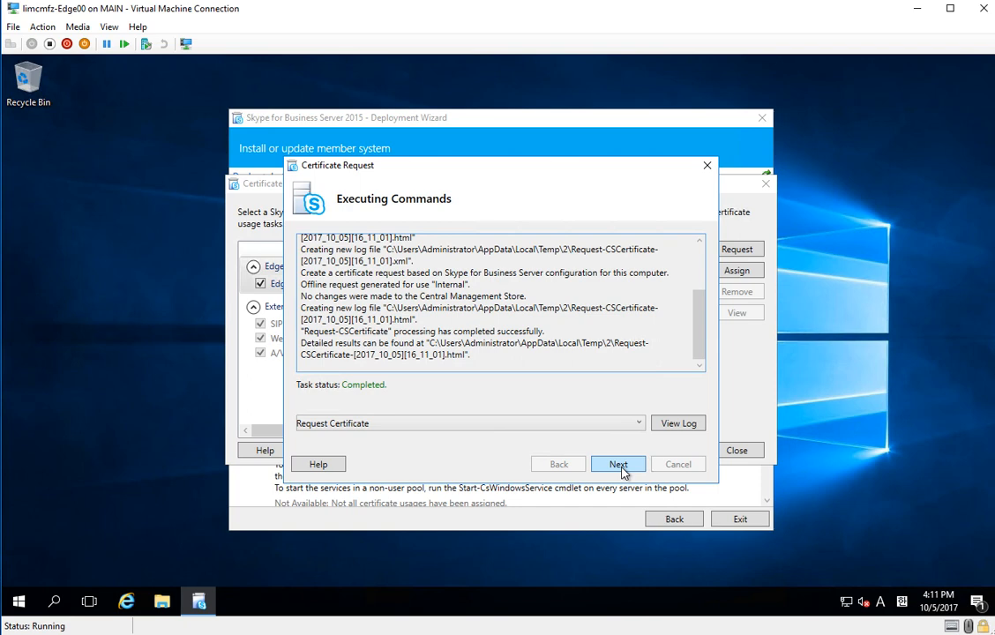
{"action": "left_click", "coordinate": [621, 470]}
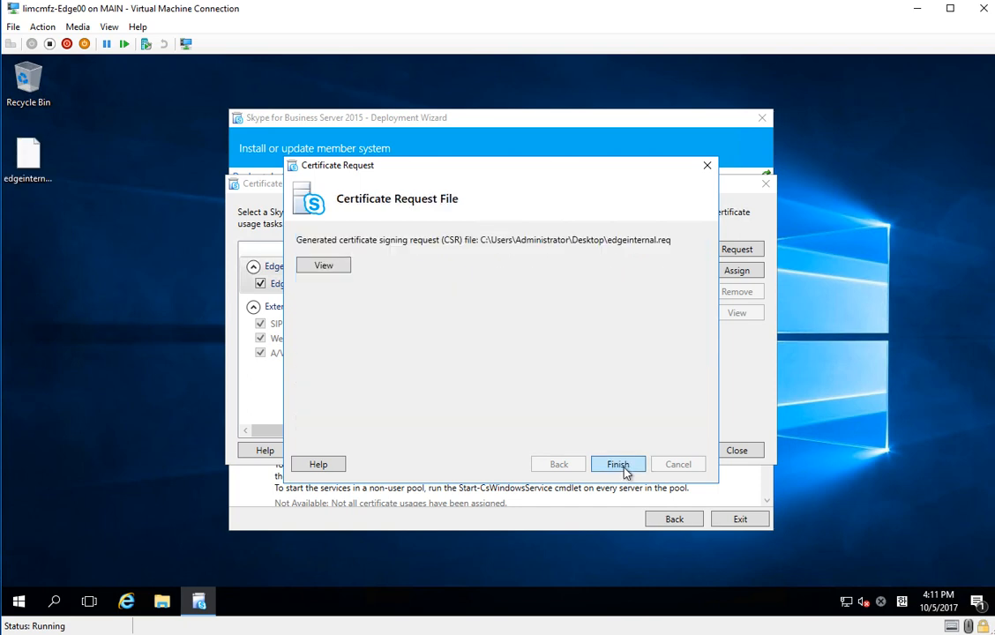
{"action": "left_click", "coordinate": [620, 466]}
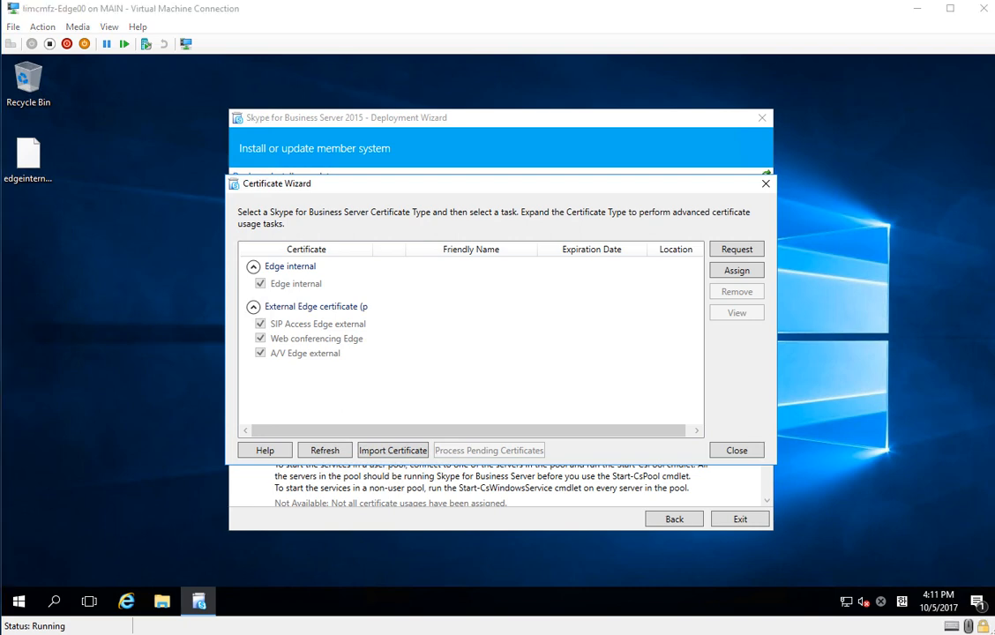
Copy the edgeinternal request file from the Edge00 desktop to the desktop of the DC00 virtual machine
{"action": "left_click", "coordinate": [27, 163]}
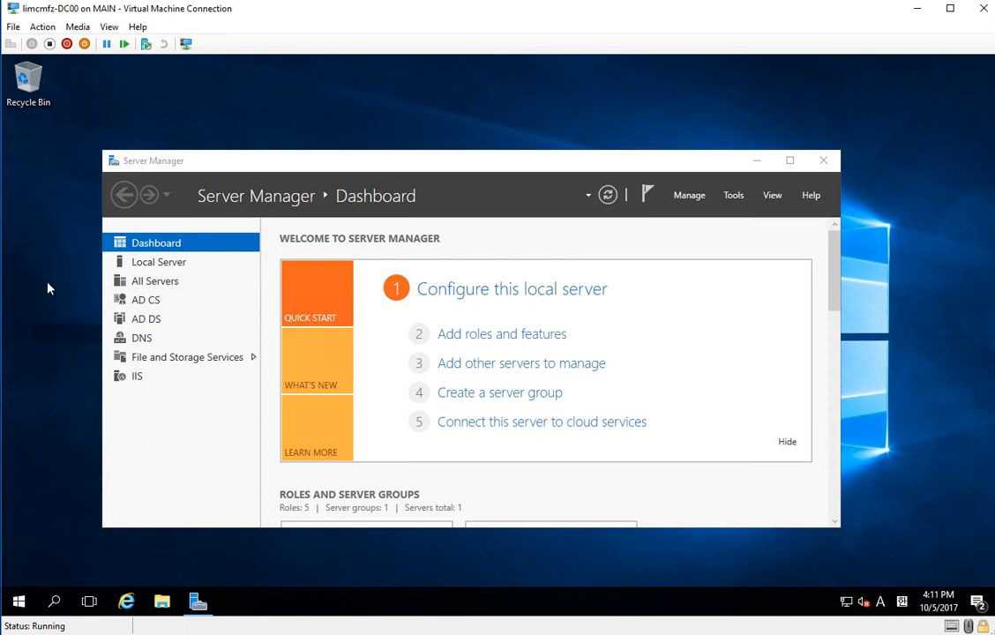
{"action": "key", "text": "ctrl+v"}
Open the certificate services site at localhost/certsrv in Internet Explorer on DC00
{"action": "left_click", "coordinate": [126, 601]}
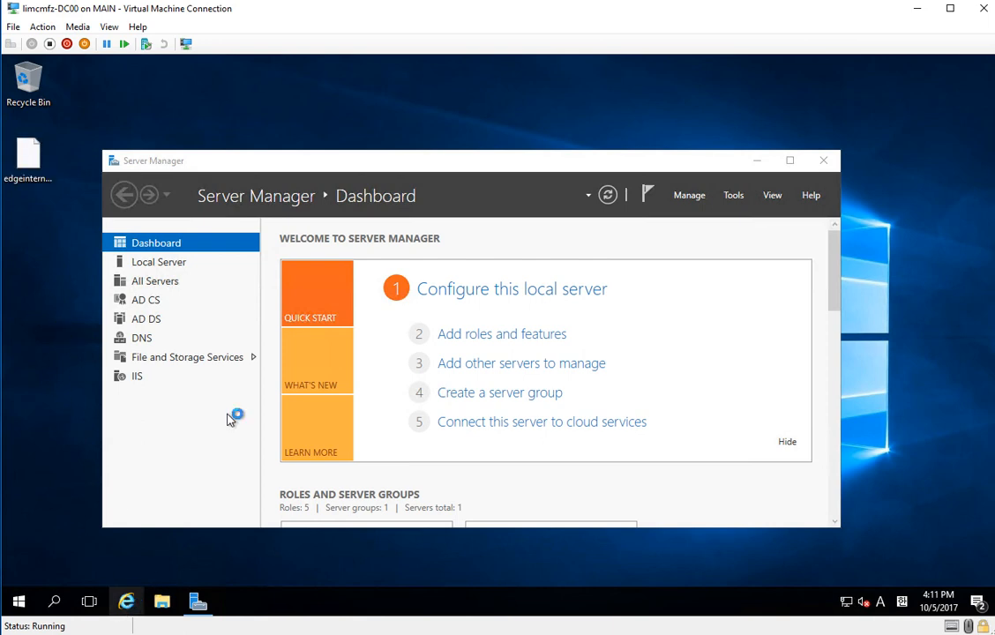
{"action": "left_click", "coordinate": [166, 107]}
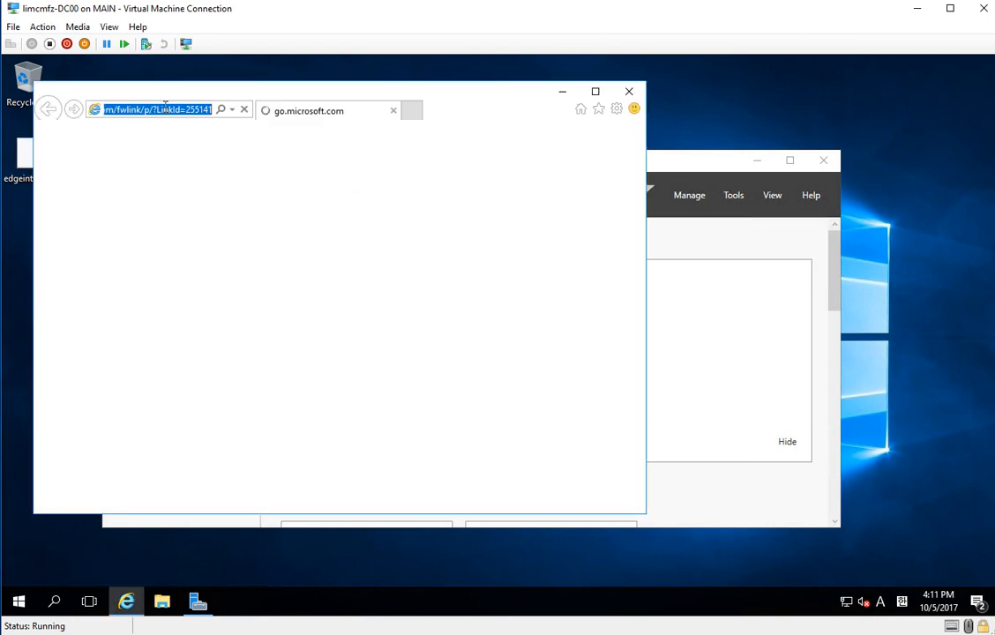
{"action": "type", "text": "l"}
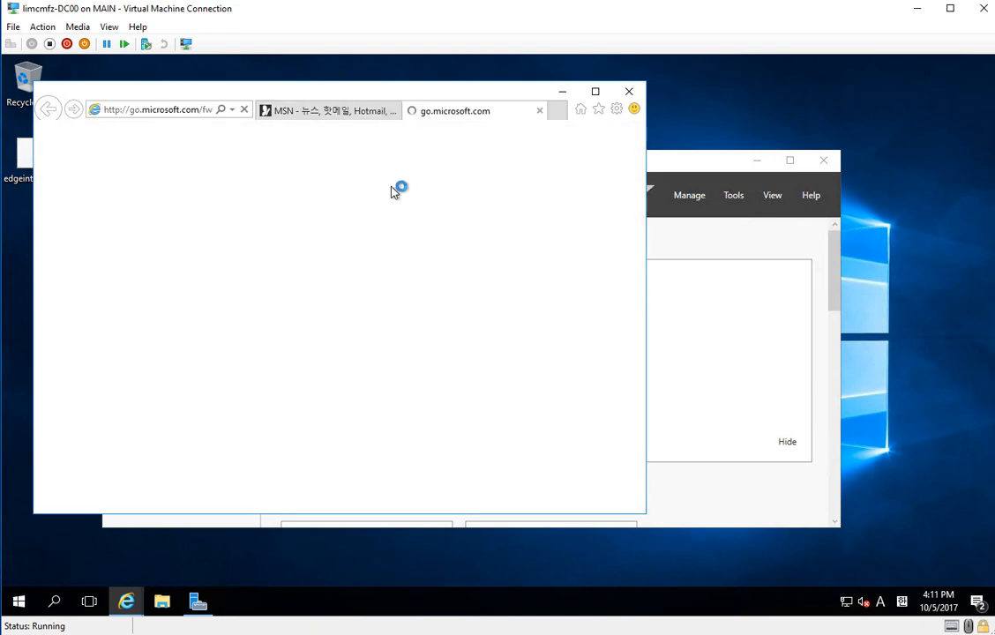
{"action": "left_click", "coordinate": [394, 111]}
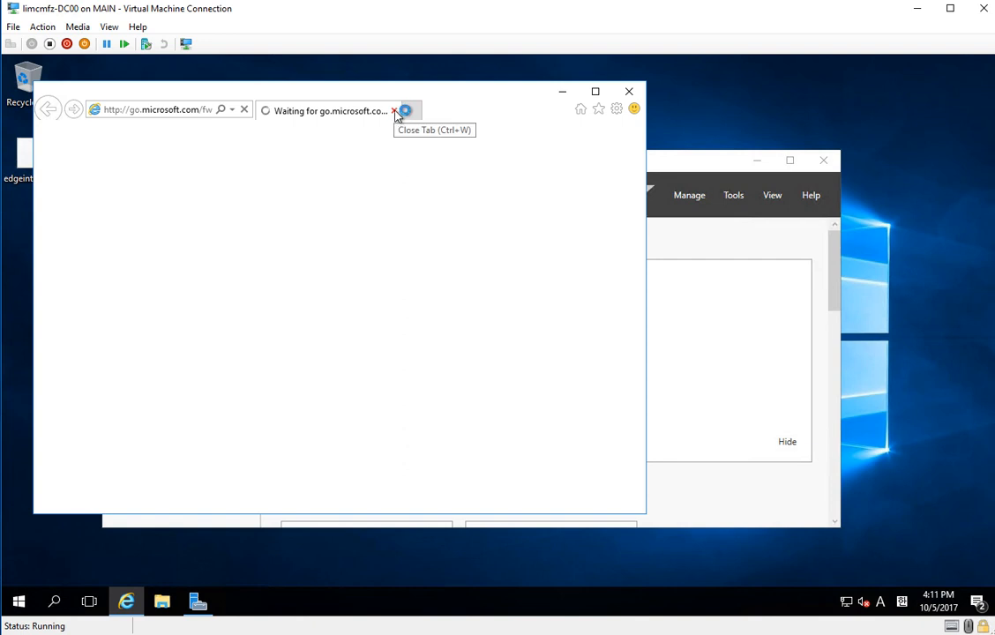
{"action": "left_click", "coordinate": [170, 110]}
{"action": "type", "text": "lo"}
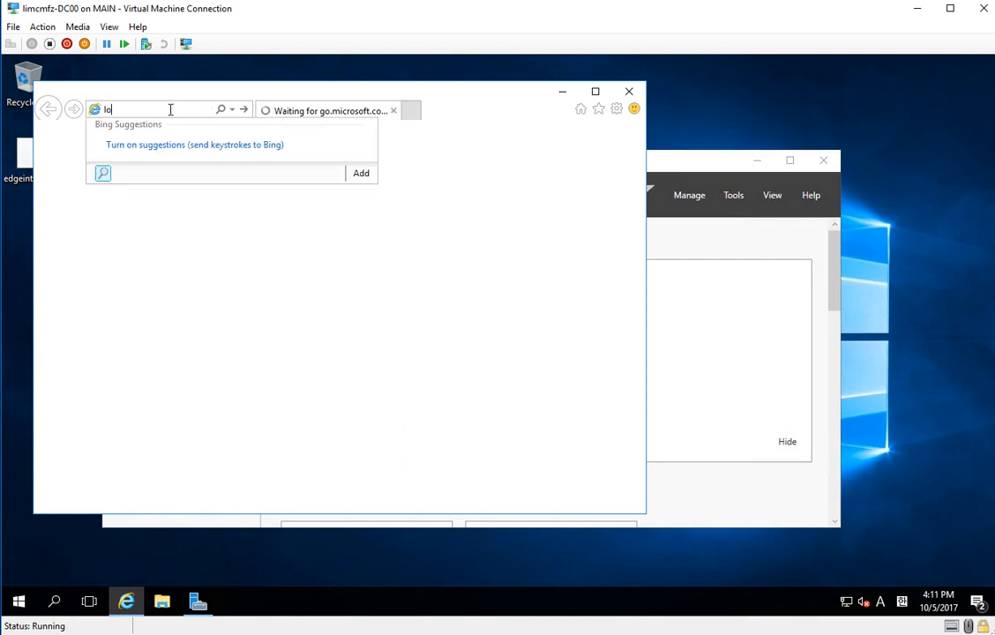
{"action": "type", "text": "calhost/certsrv"}
{"action": "key", "text": "Return"}
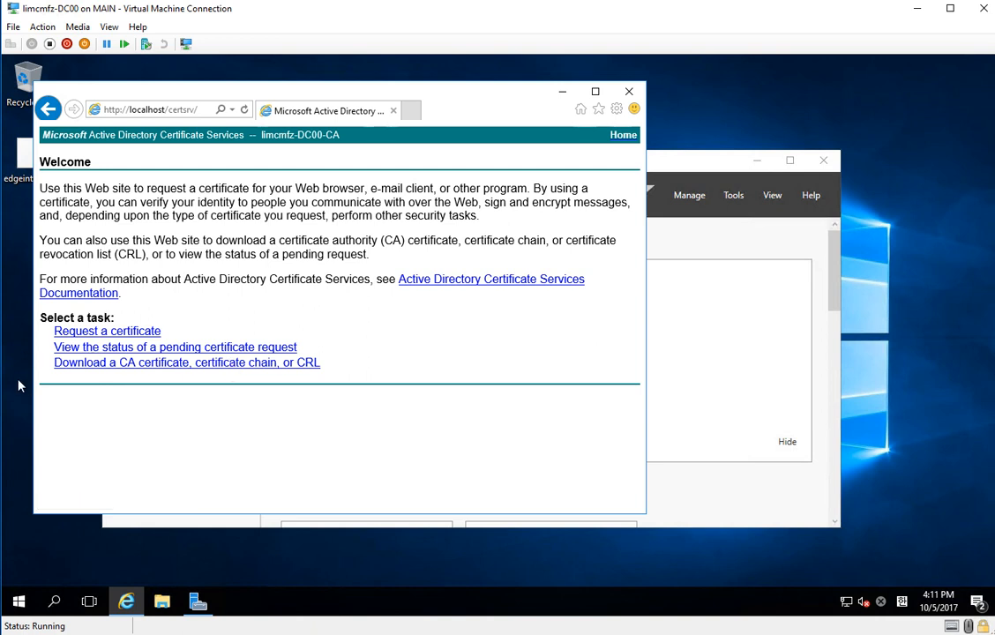
Open the advanced certificate request form for submitting a base-64-encoded CMC or PKCS #10 file
{"action": "left_click", "coordinate": [83, 332]}
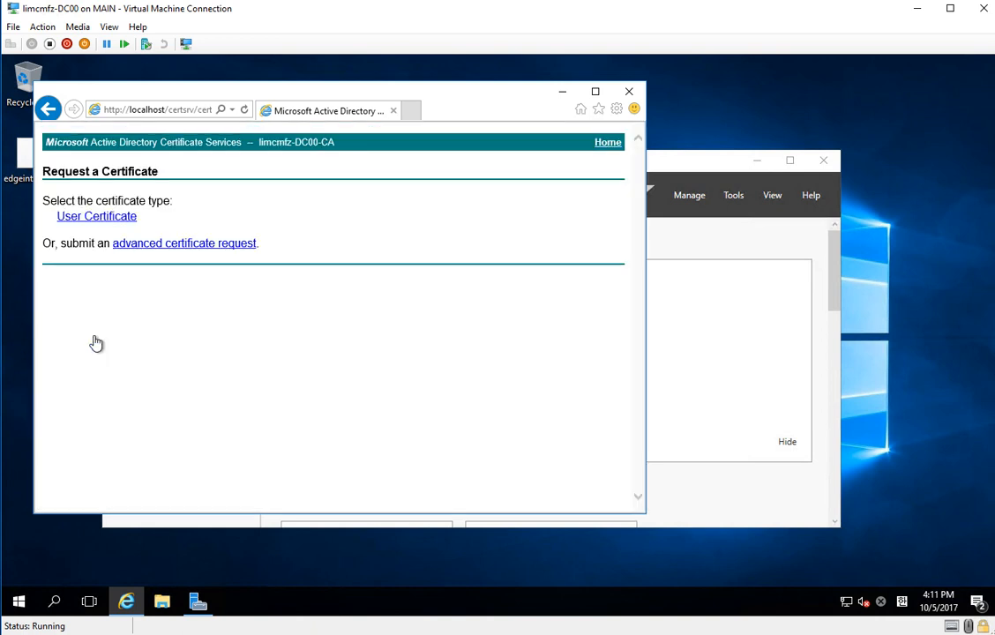
{"action": "left_click", "coordinate": [168, 244]}
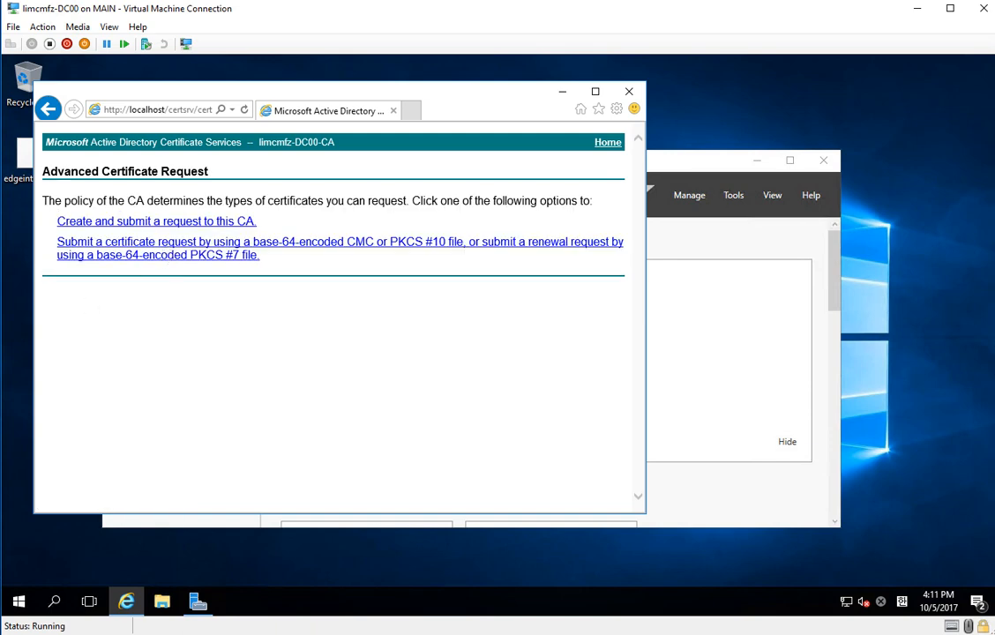
{"action": "left_click", "coordinate": [215, 255]}
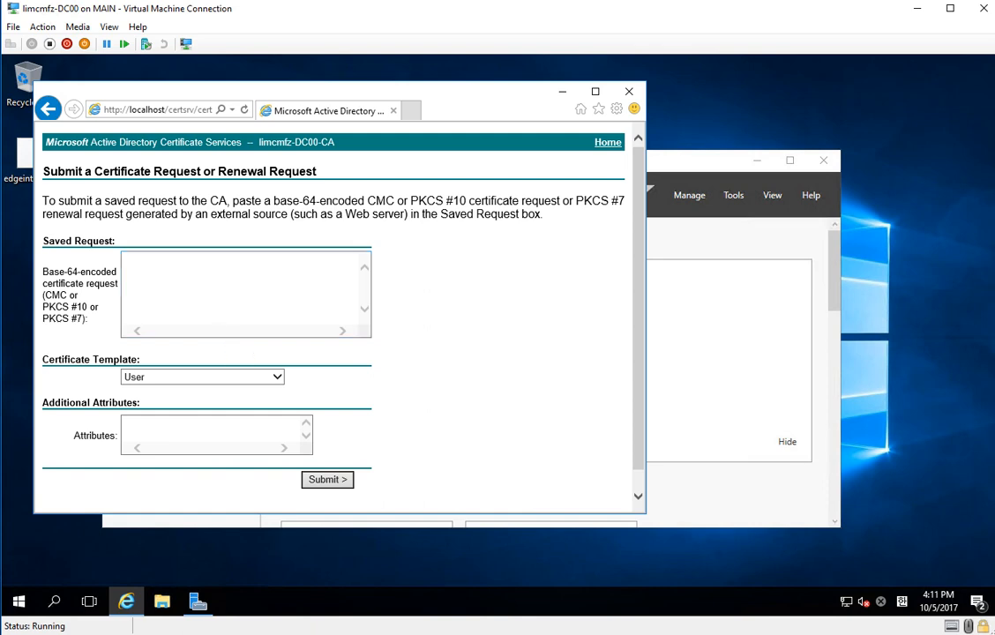
Open the edgeinternal.req file from the DC00 desktop in Notepad
{"action": "left_click_drag", "start_coordinate": [446, 100], "coordinate": [706, 104]}
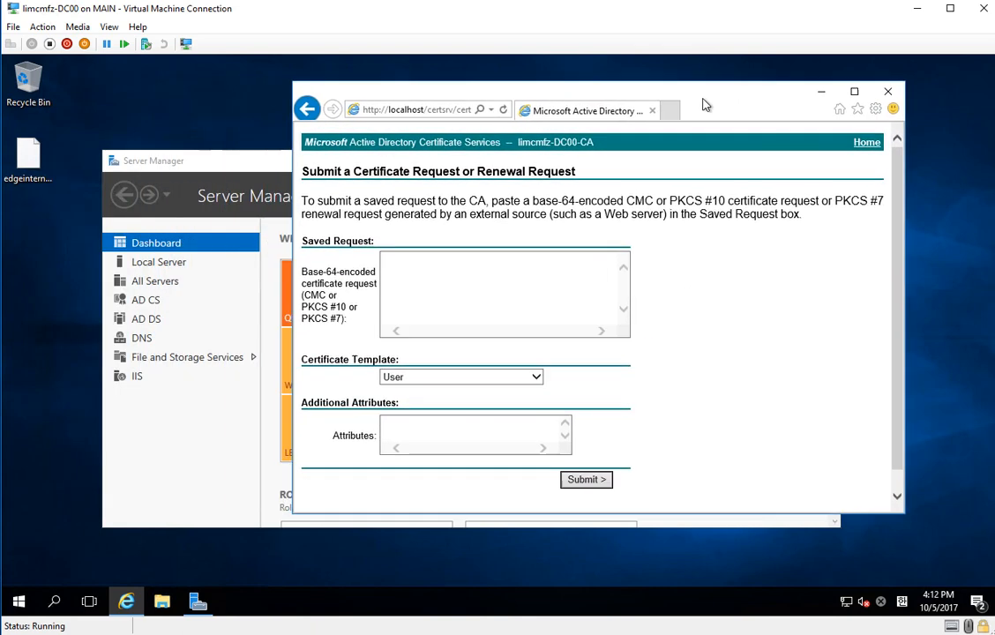
{"action": "left_click", "coordinate": [26, 330]}
{"action": "key", "text": "super+r"}
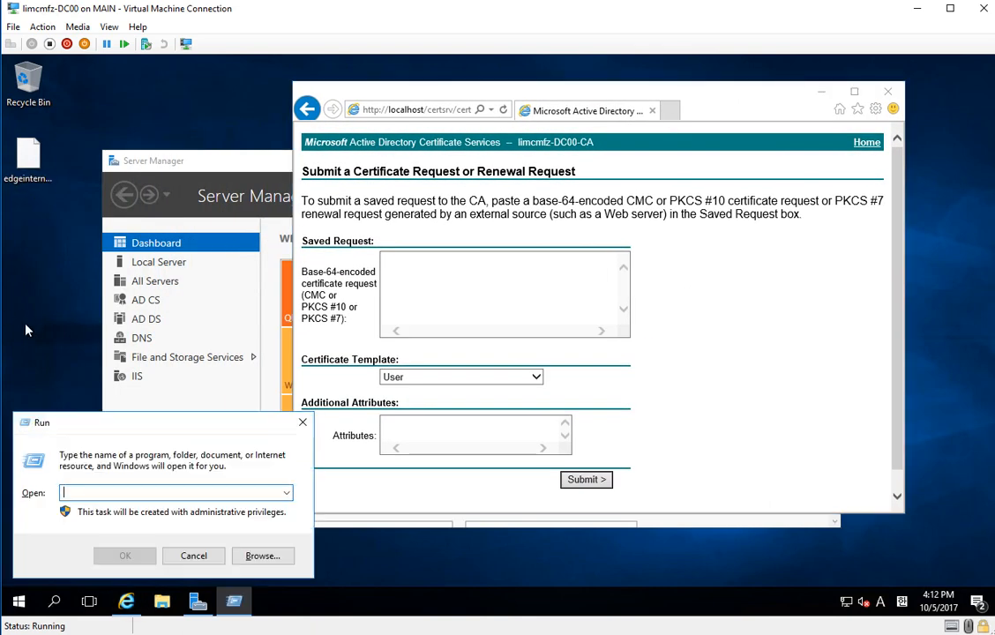
{"action": "type", "text": "notepad"}
{"action": "key", "text": "Return"}
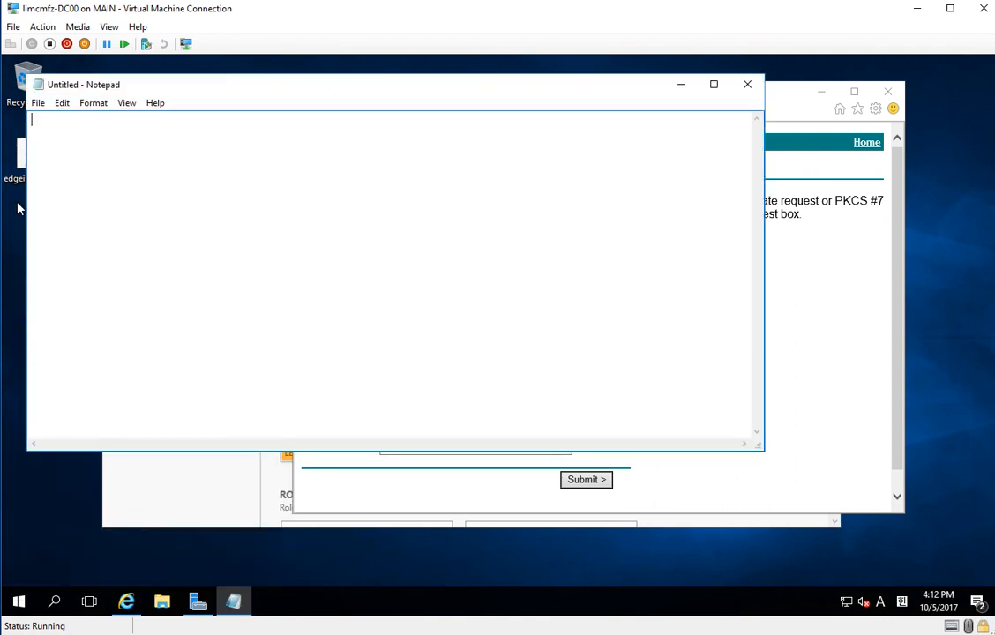
{"action": "left_click", "coordinate": [23, 168]}
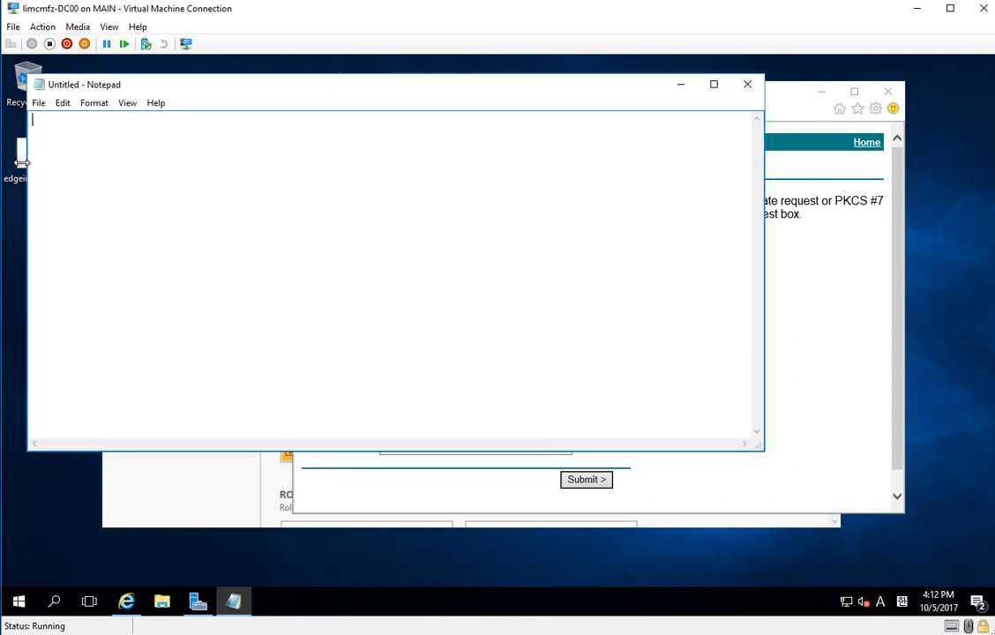
{"action": "left_click_drag", "start_coordinate": [15, 165], "coordinate": [310, 235]}
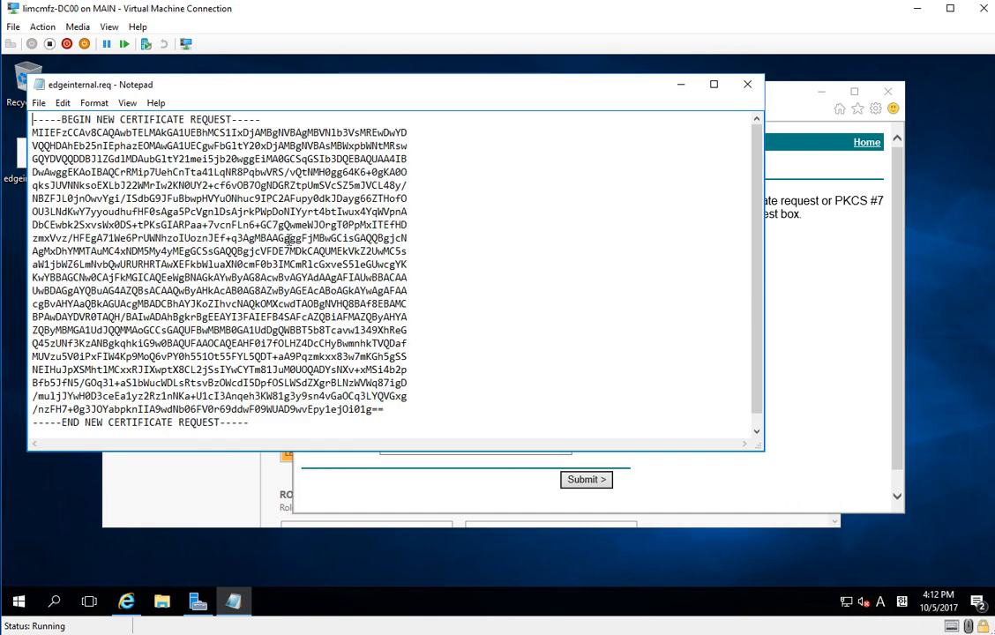
Copy the entire certificate request text into the Saved Request box of the certificate services form in Internet Explorer
{"action": "key", "text": "ctrl+a"}
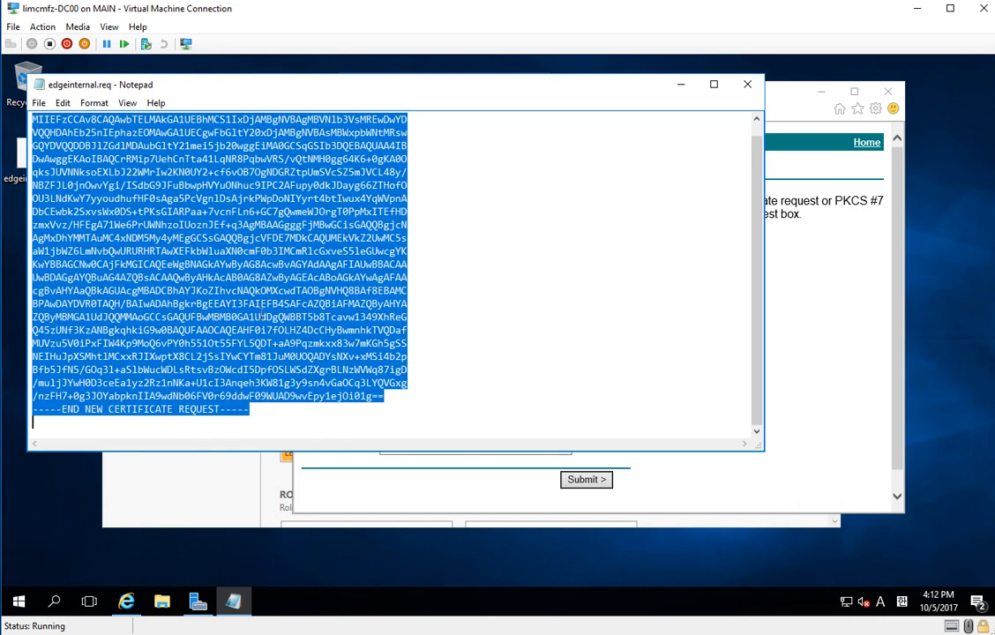
{"action": "left_click", "coordinate": [838, 268]}
{"action": "left_click", "coordinate": [431, 278]}
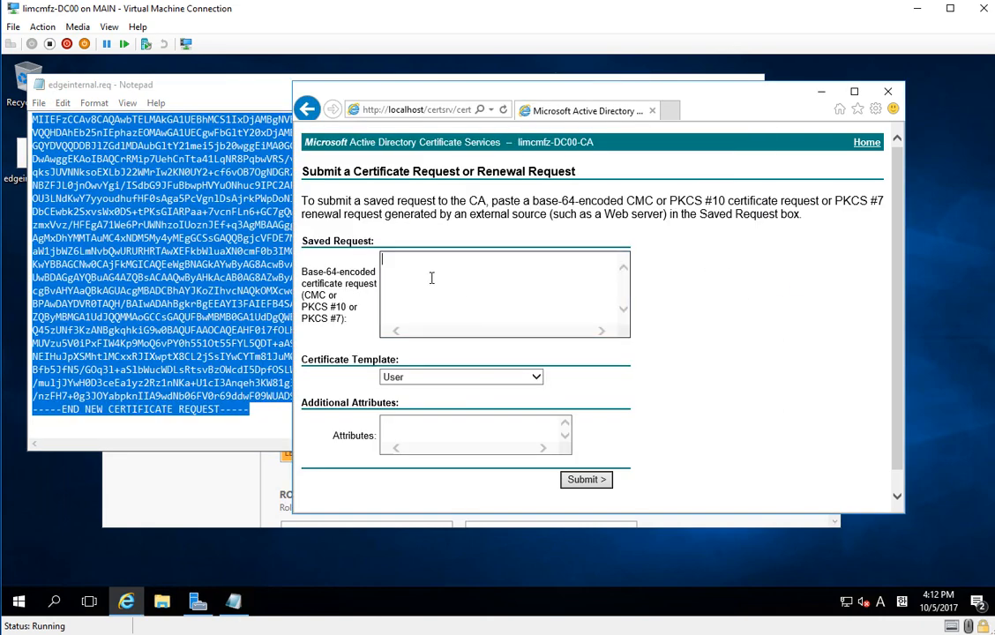
{"action": "key", "text": "ctrl+v"}
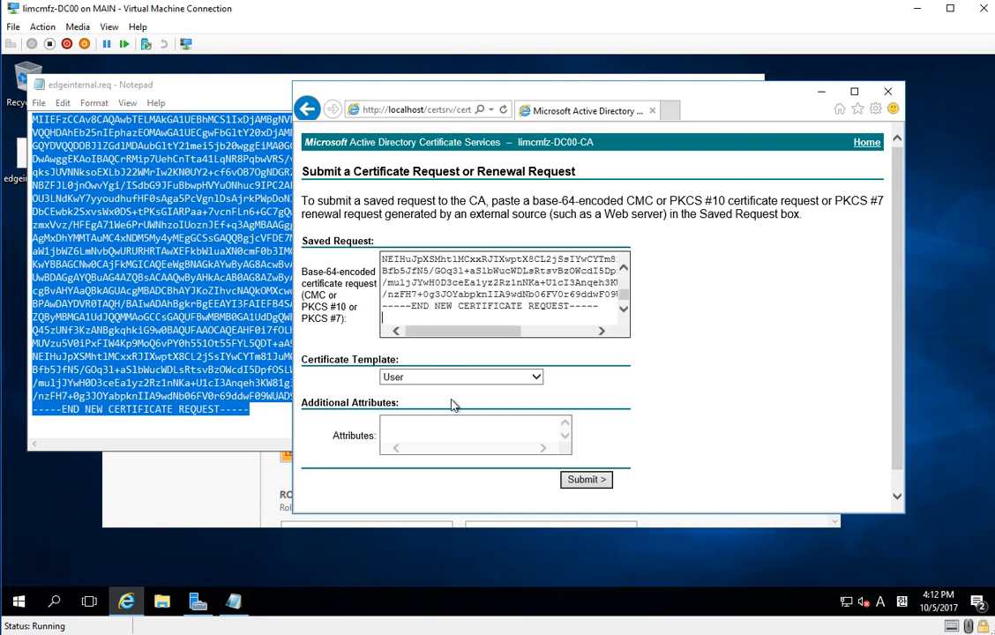
Submit the certificate request with the Web Server template and close the request file in Notepad
{"action": "left_click", "coordinate": [447, 376]}
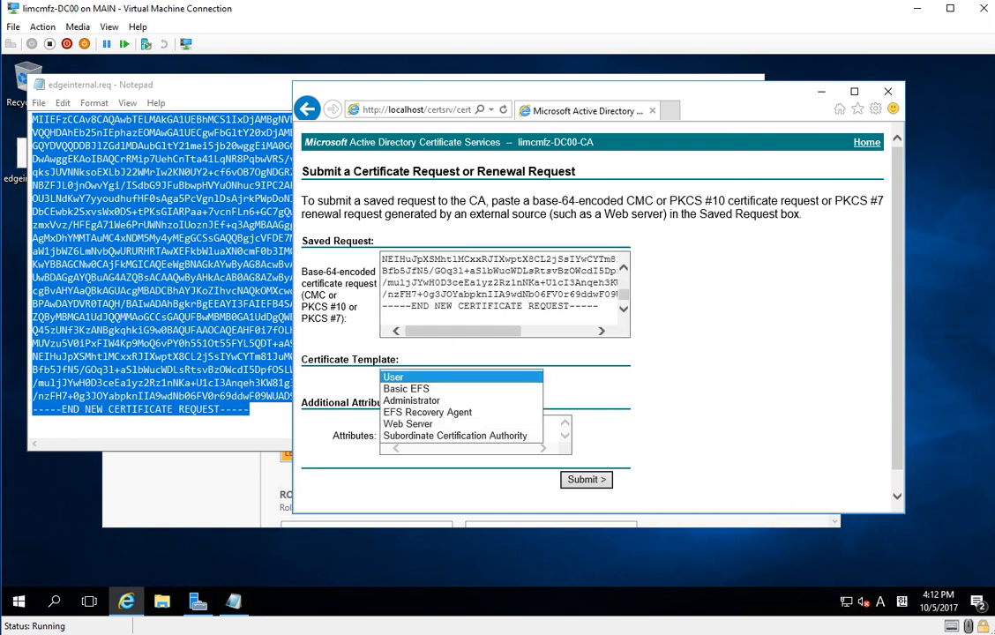
{"action": "left_click", "coordinate": [465, 424]}
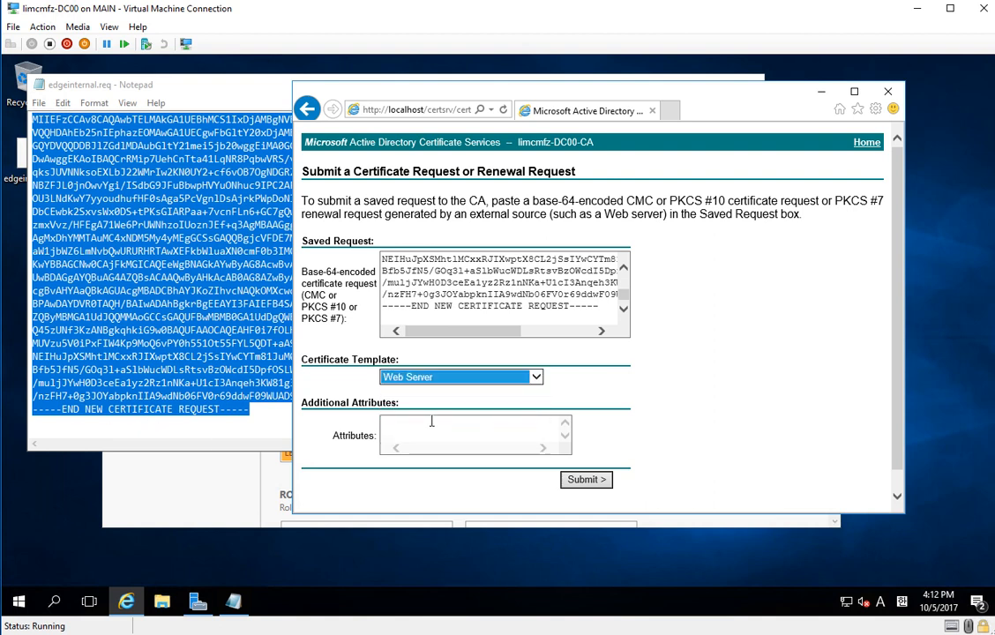
{"action": "left_click", "coordinate": [596, 489]}
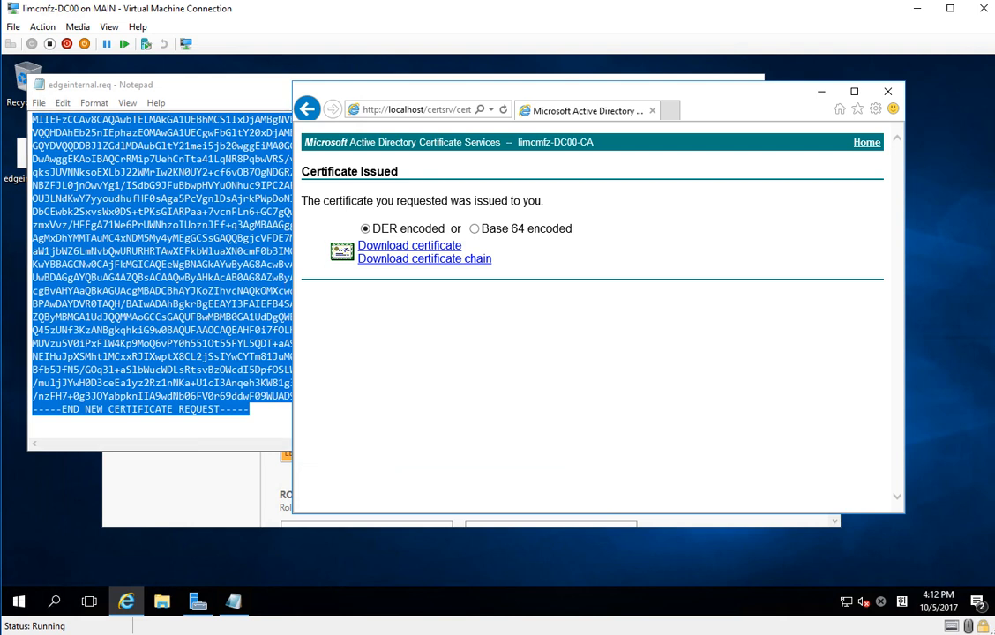
{"action": "left_click", "coordinate": [86, 185]}
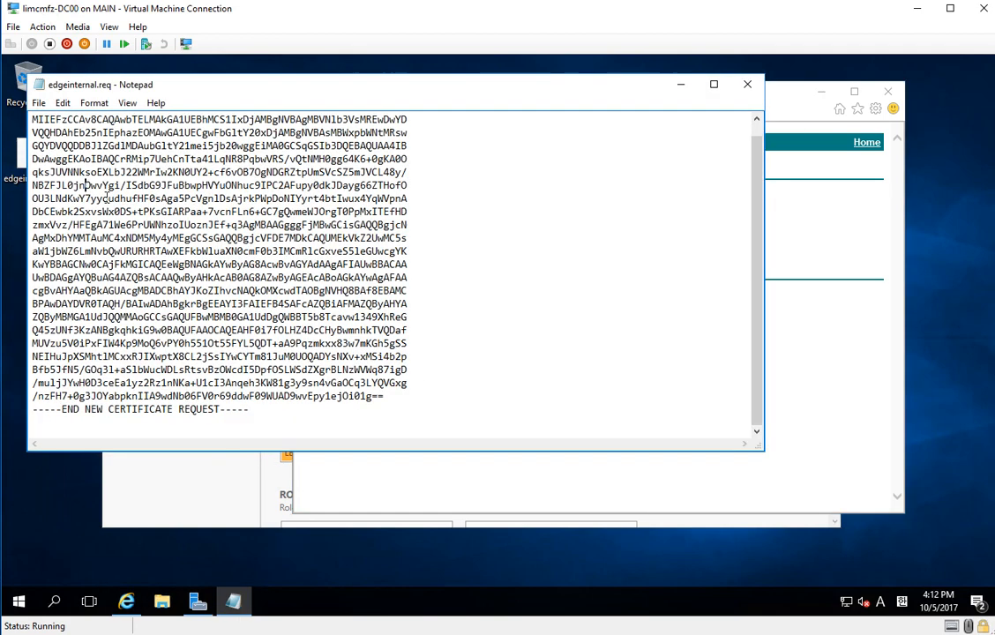
{"action": "left_click", "coordinate": [747, 84]}
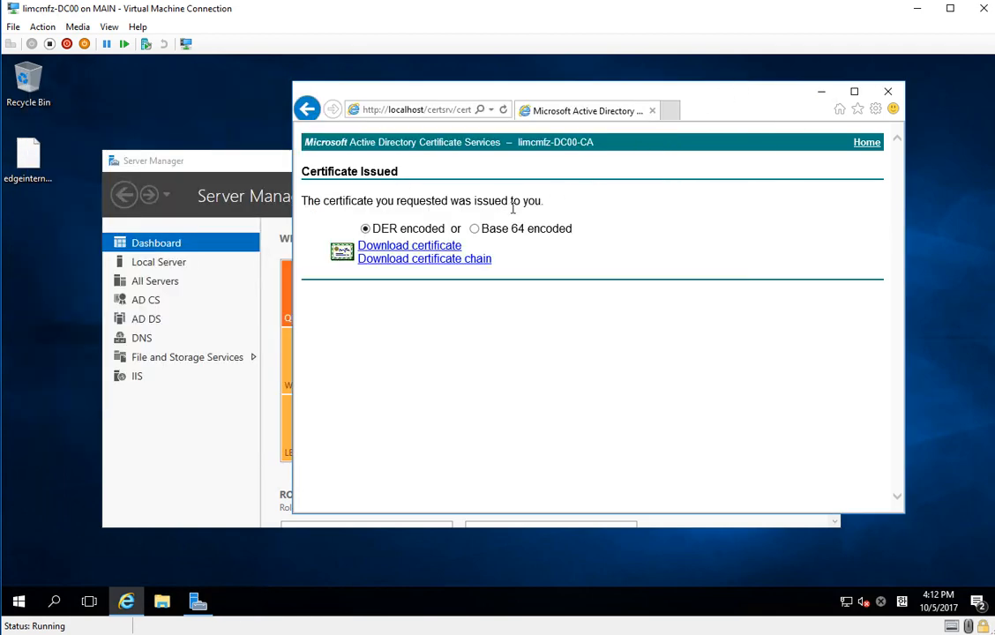
Download the issued DER encoded certificate to the desktop as Internal and dismiss the download notification
{"action": "left_click", "coordinate": [433, 250]}
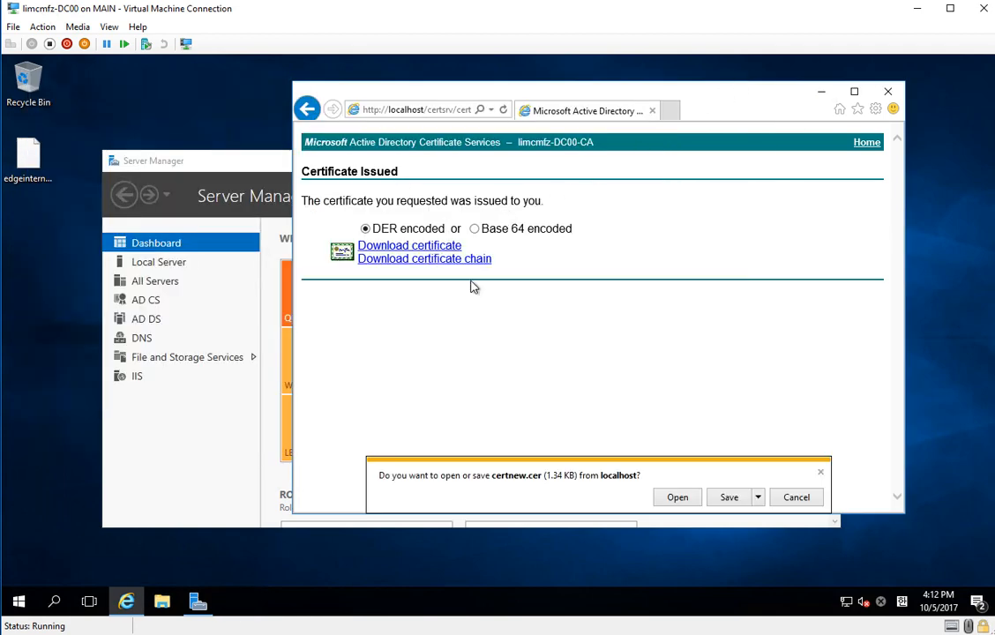
{"action": "left_click", "coordinate": [758, 499]}
{"action": "left_click", "coordinate": [787, 535]}
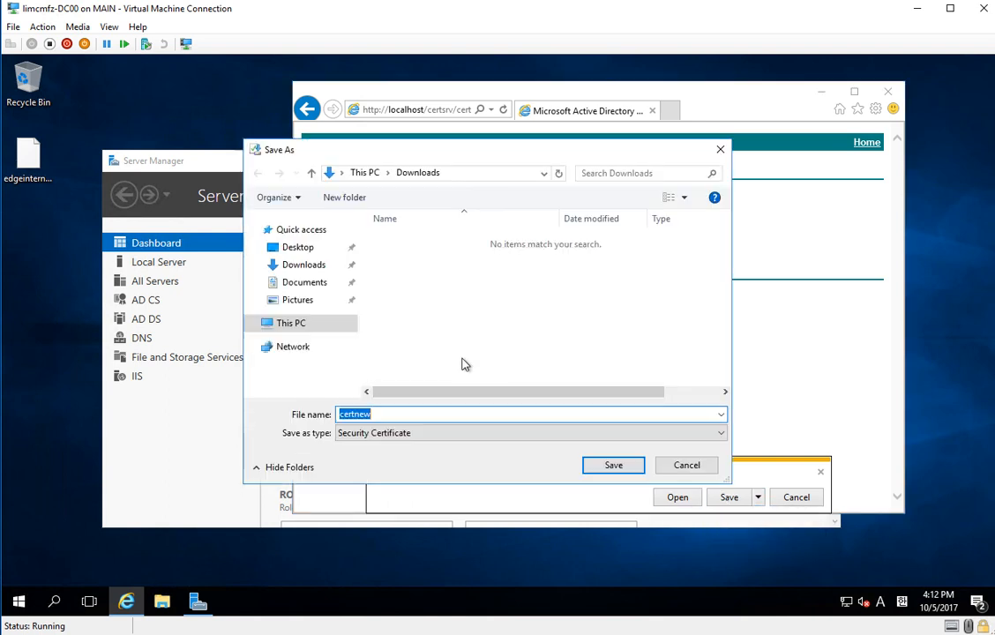
{"action": "left_click", "coordinate": [320, 251]}
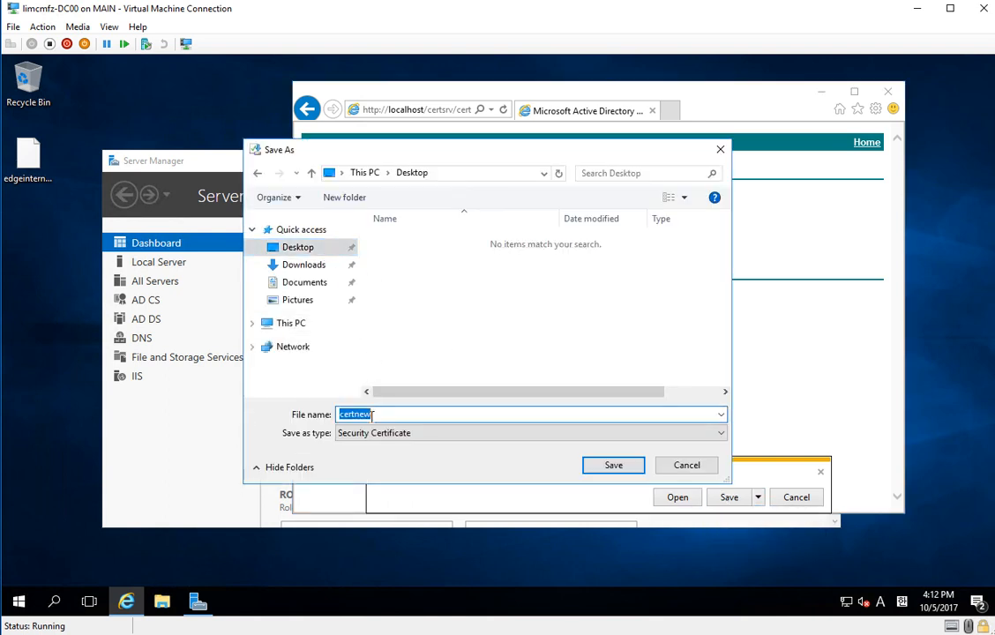
{"action": "type", "text": "d"}
{"action": "type", "text": "internal"}
{"action": "key", "text": "Return"}
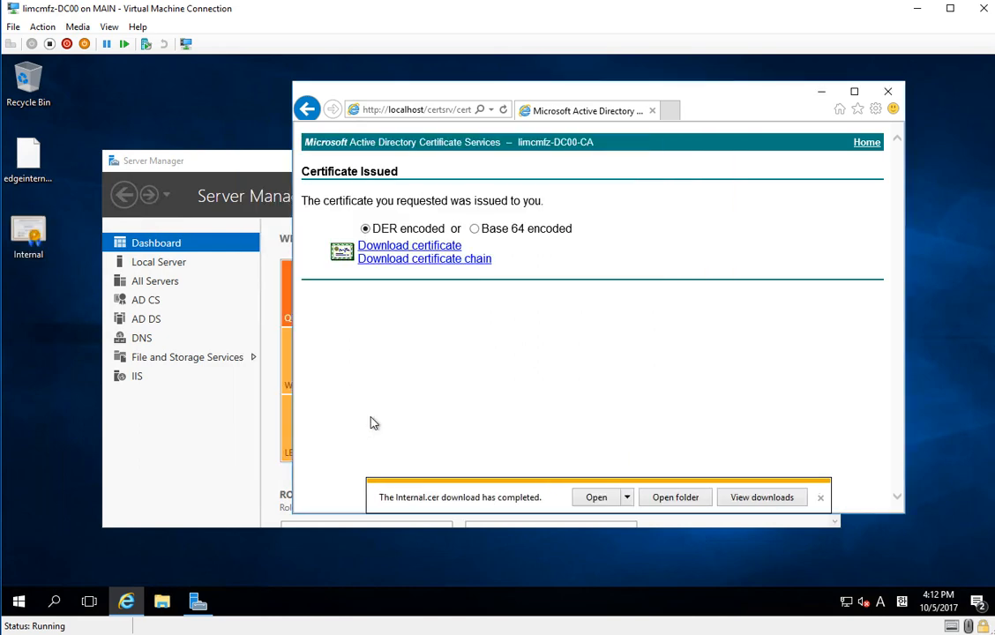
{"action": "left_click", "coordinate": [819, 498]}
Download the certificate chain to the desktop as a PKCS #7 file named Internal Chain
{"action": "left_click", "coordinate": [402, 261]}
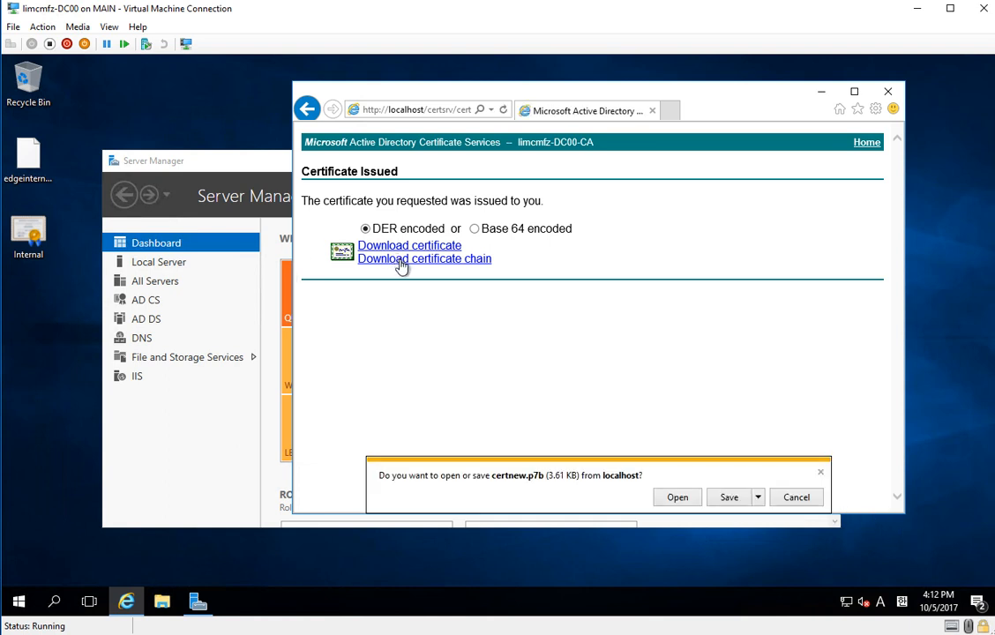
{"action": "left_click", "coordinate": [759, 499]}
{"action": "left_click", "coordinate": [768, 534]}
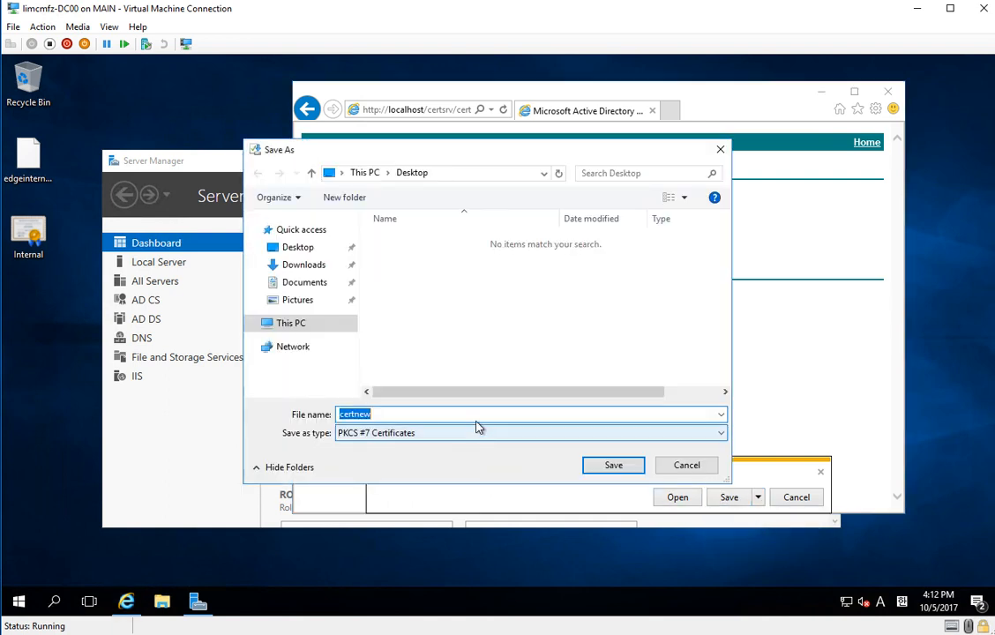
{"action": "type", "text": "In"}
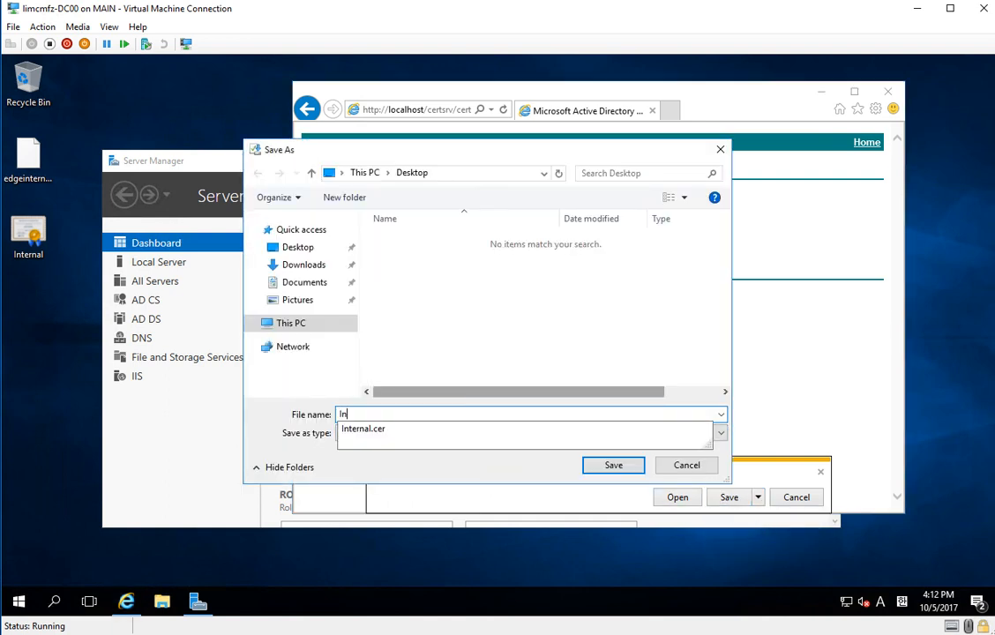
{"action": "type", "text": "ternal Cha"}
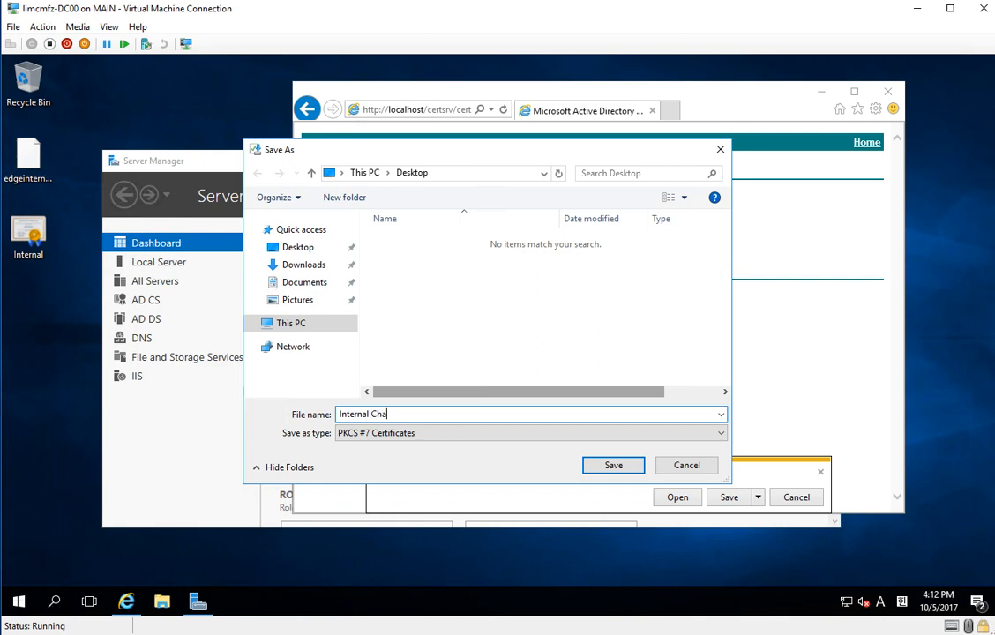
{"action": "type", "text": "in"}
{"action": "key", "text": "Return"}
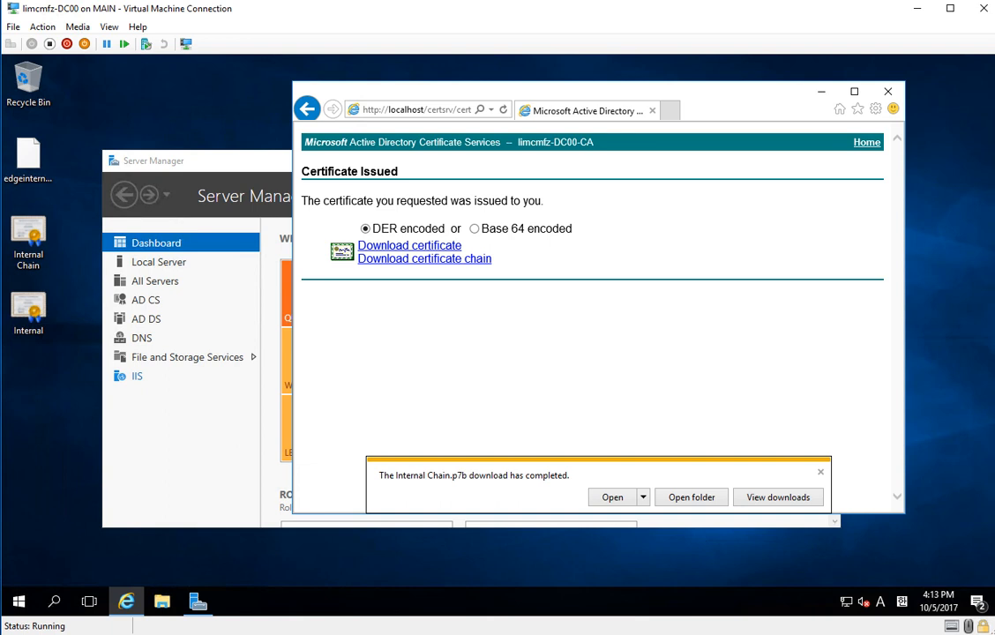
Copy the Internal Chain and Internal certificate files from the limcmfz-DC00 desktop to the limcmfz-Edge00 desktop
{"action": "left_click", "coordinate": [42, 223]}
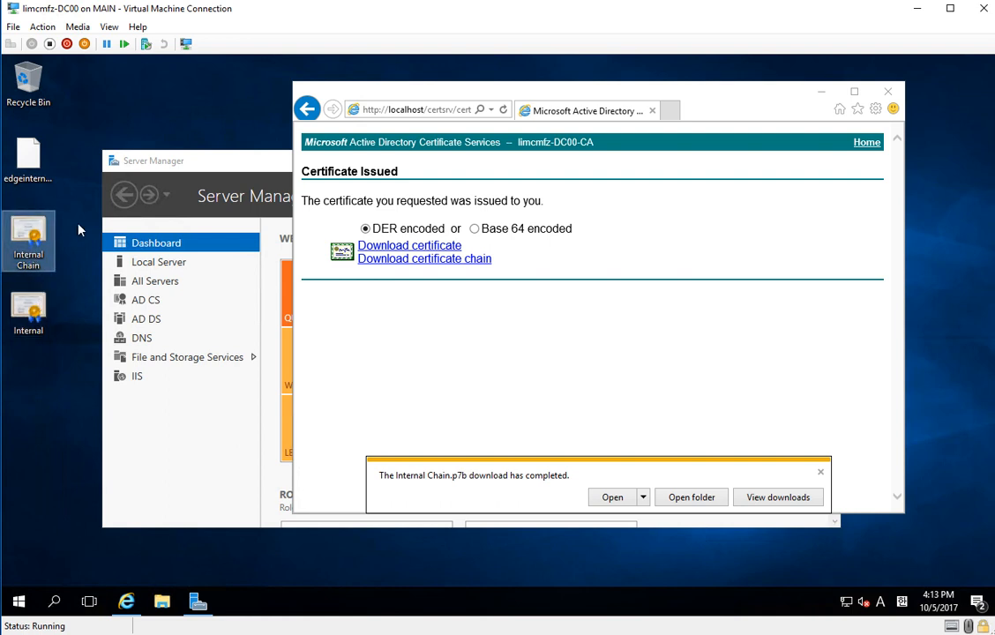
{"action": "left_click_drag", "start_coordinate": [78, 224], "coordinate": [15, 334]}
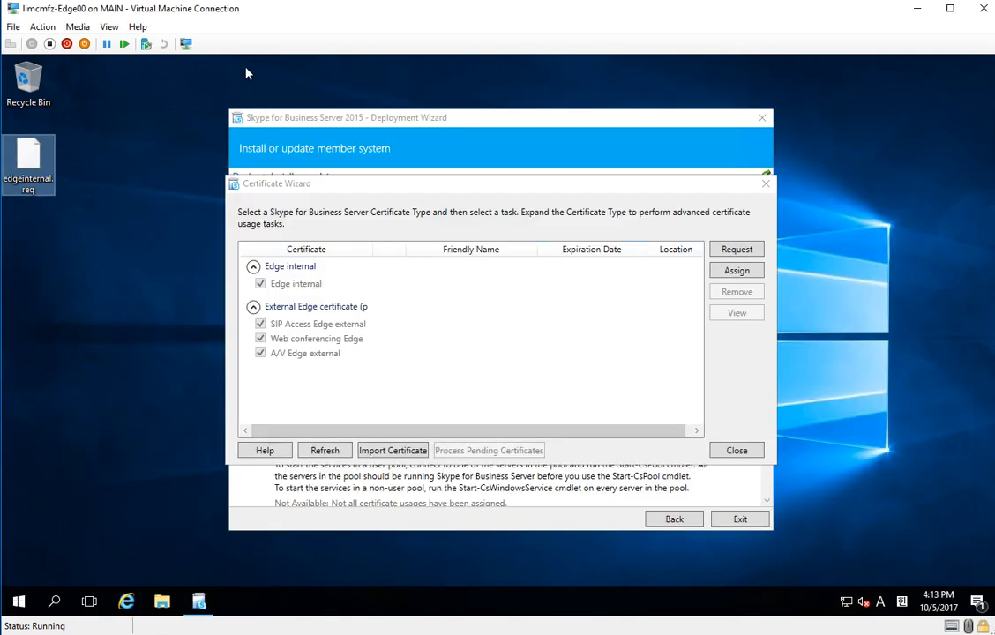
{"action": "left_click", "coordinate": [151, 297]}
{"action": "key", "text": "ctrl+v"}
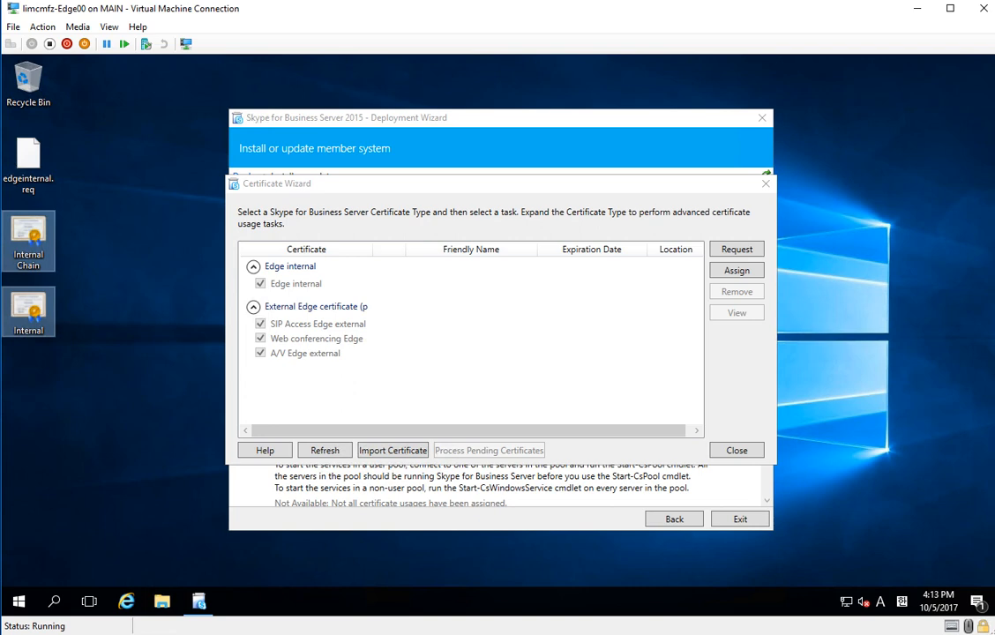
Start installing the Internal Chain certificate file and choose Trusted Root Certification Authorities as its certificate store
{"action": "left_click", "coordinate": [24, 263]}
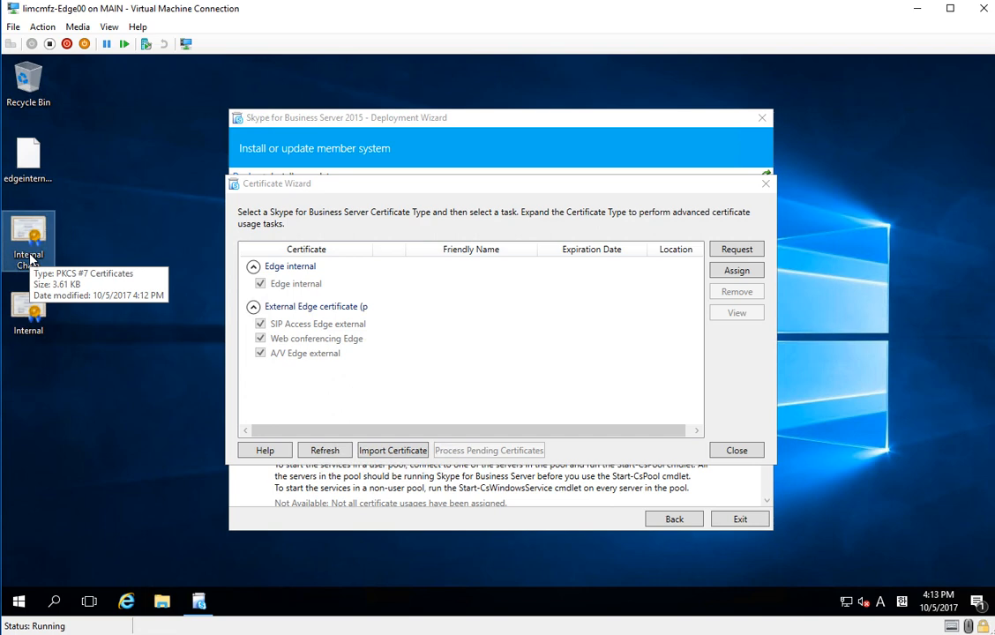
{"action": "right_click", "coordinate": [30, 256]}
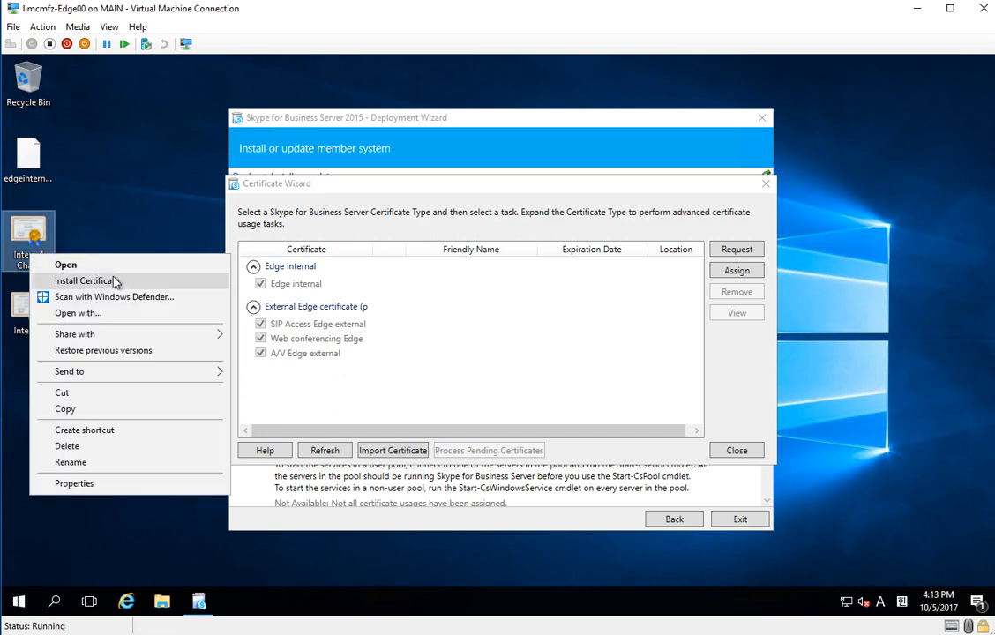
{"action": "left_click", "coordinate": [85, 280]}
{"action": "left_click", "coordinate": [607, 494]}
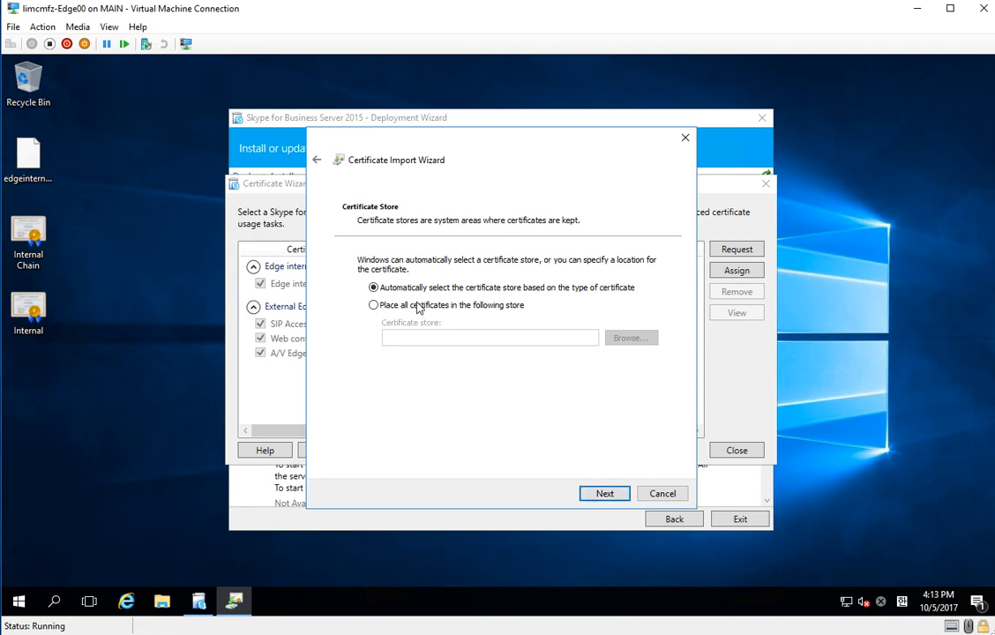
{"action": "left_click", "coordinate": [374, 305]}
{"action": "left_click", "coordinate": [647, 339]}
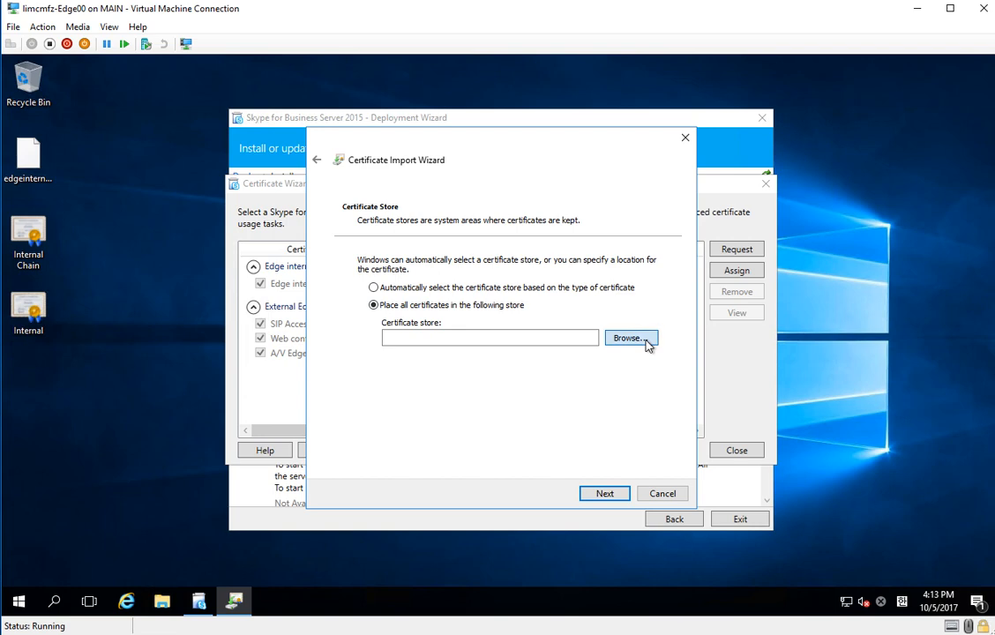
{"action": "left_click", "coordinate": [371, 227]}
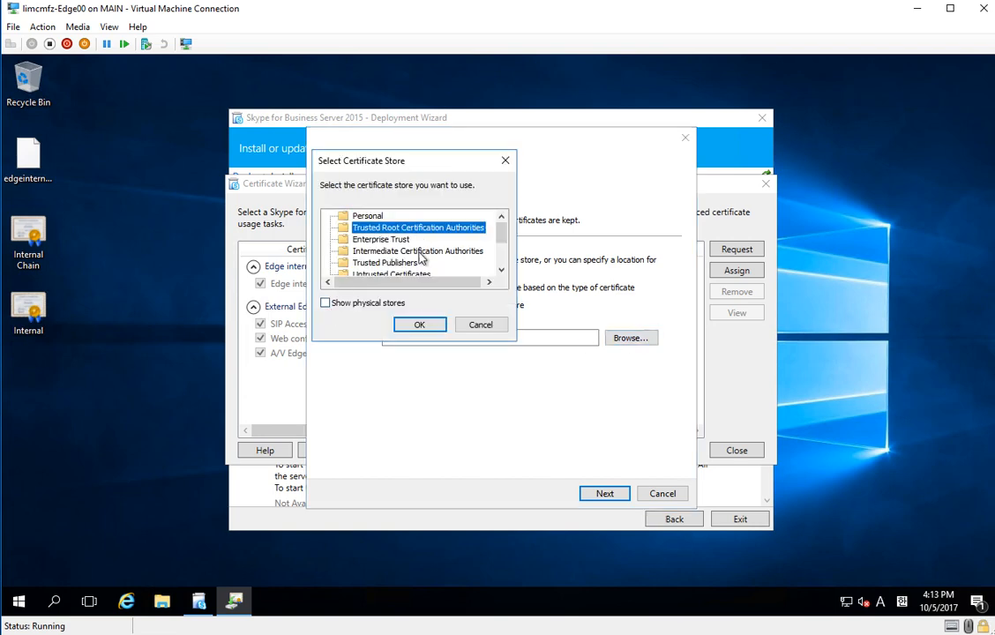
{"action": "left_click", "coordinate": [420, 328]}
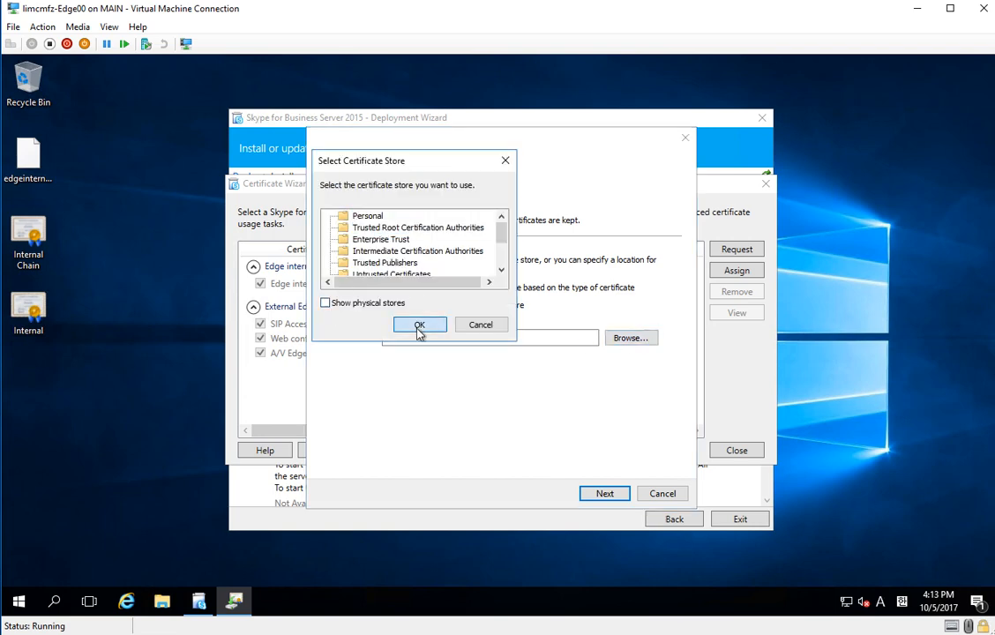
Complete the certificate chain import, accepting installation of both the limcmfz-DC00-CA and edge00.limcmfz.com certificates
{"action": "left_click", "coordinate": [605, 494]}
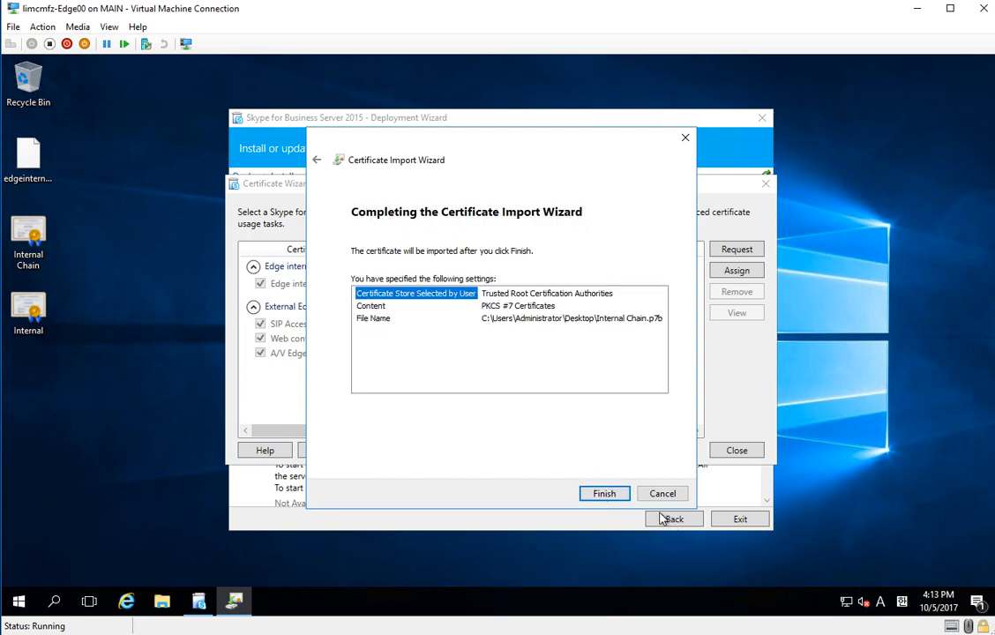
{"action": "left_click", "coordinate": [618, 497]}
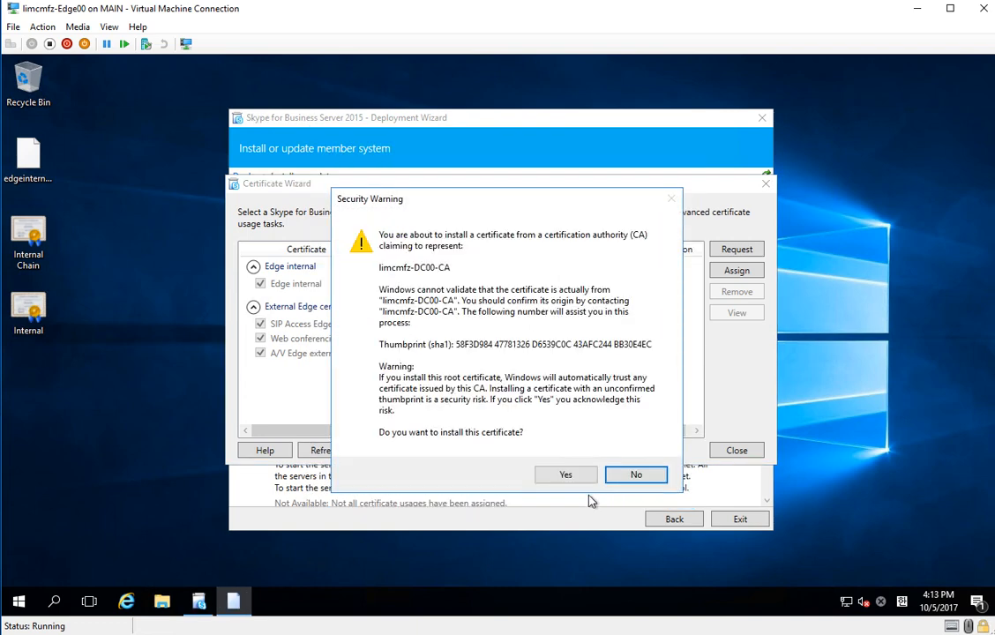
{"action": "left_click", "coordinate": [569, 477]}
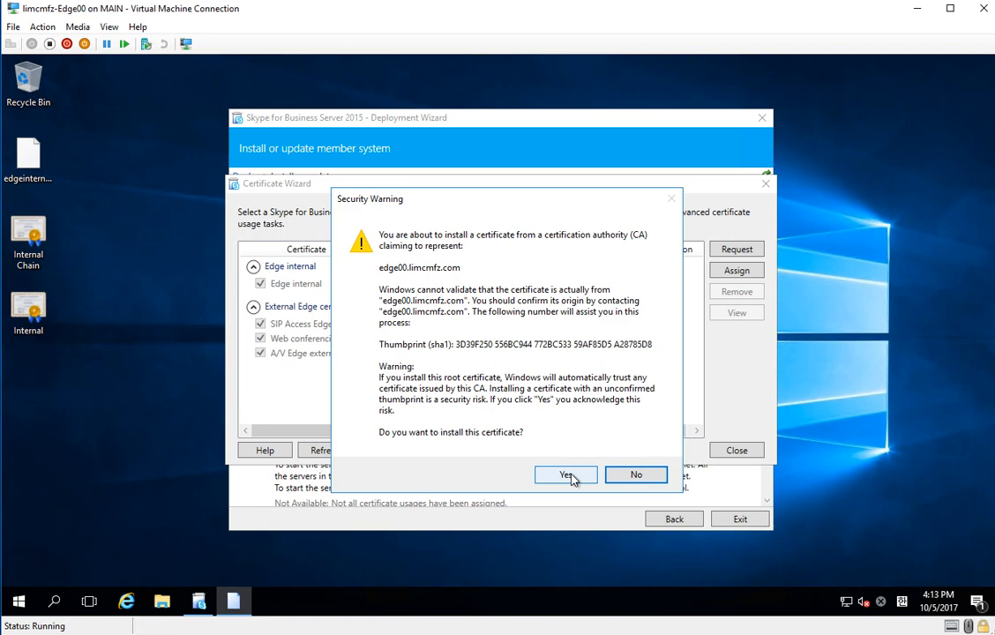
{"action": "left_click", "coordinate": [569, 476]}
{"action": "left_click", "coordinate": [554, 385]}
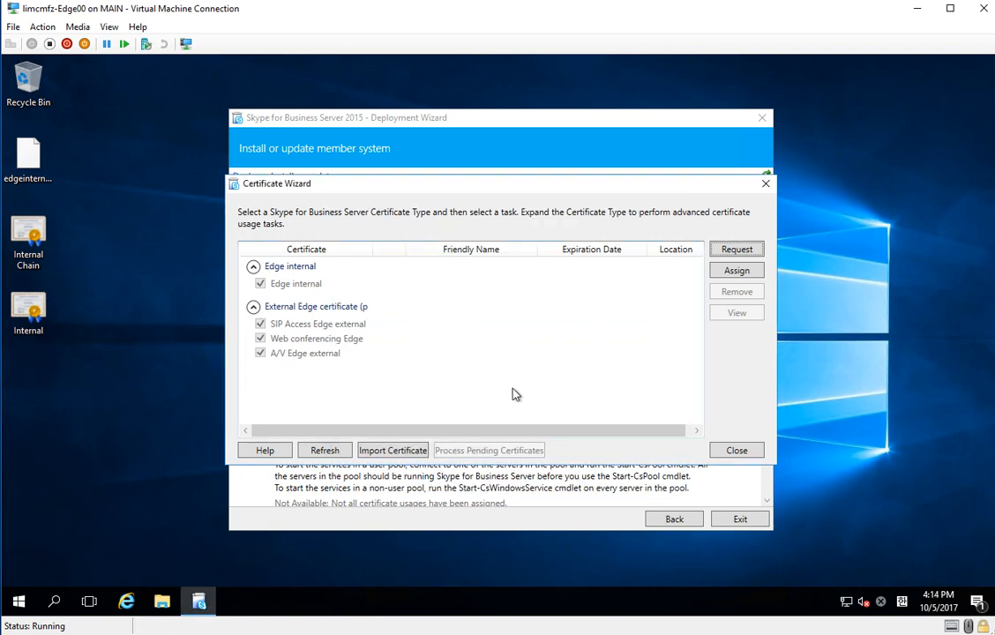
Import Internal.cer from the desktop through the Skype for Business Certificate Wizard, without a private key
{"action": "left_click", "coordinate": [416, 451]}
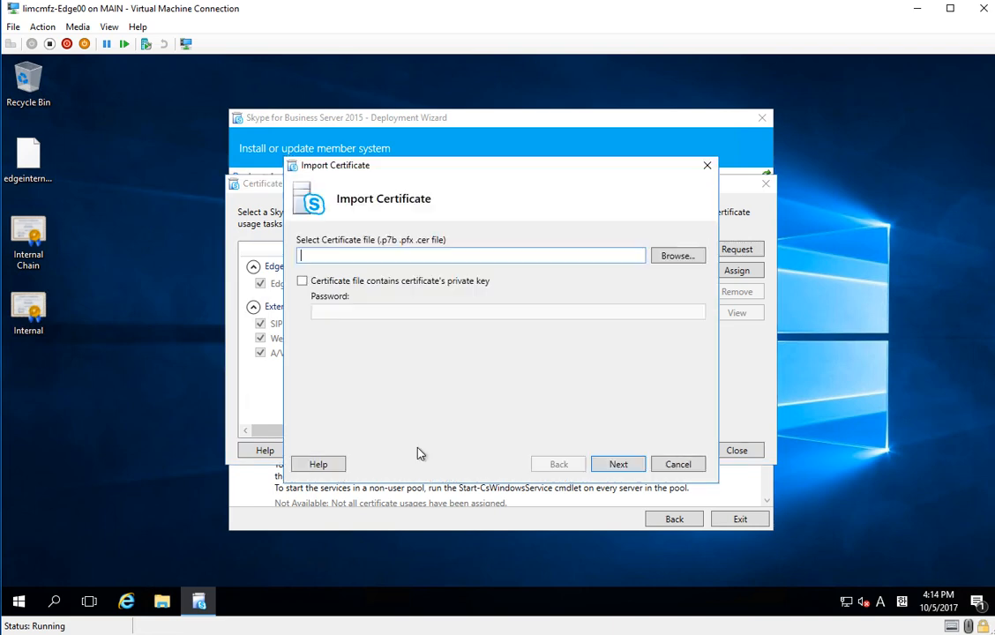
{"action": "left_click", "coordinate": [681, 263]}
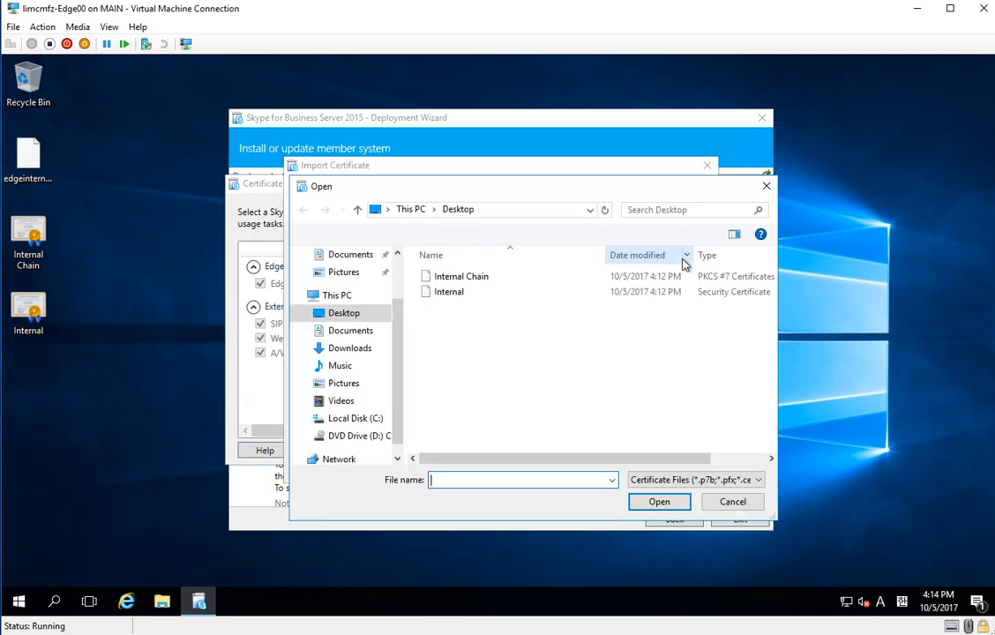
{"action": "double_click", "coordinate": [480, 303]}
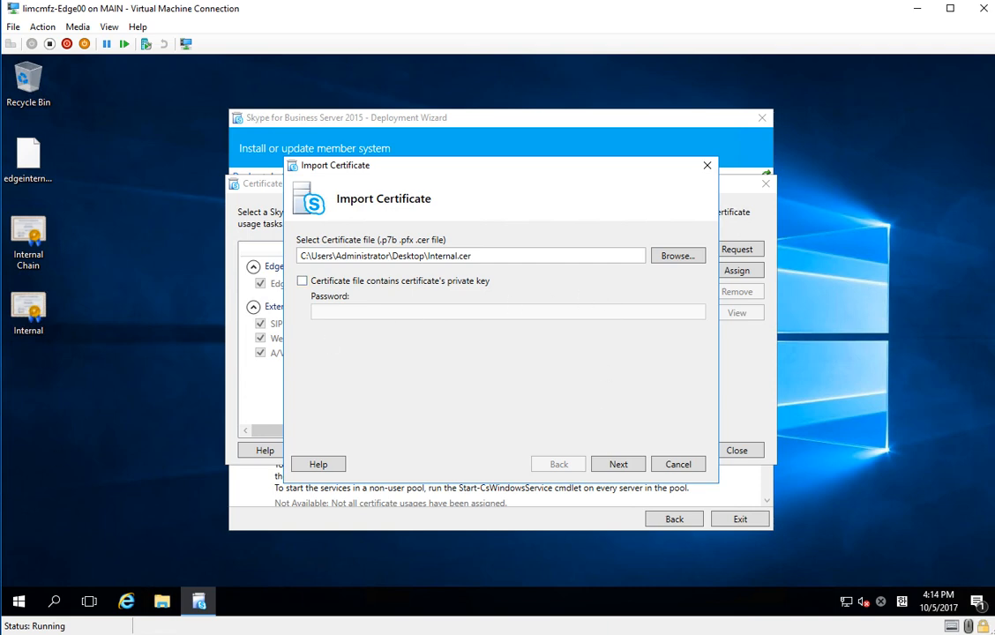
{"action": "left_click", "coordinate": [606, 471]}
{"action": "left_click", "coordinate": [606, 469]}
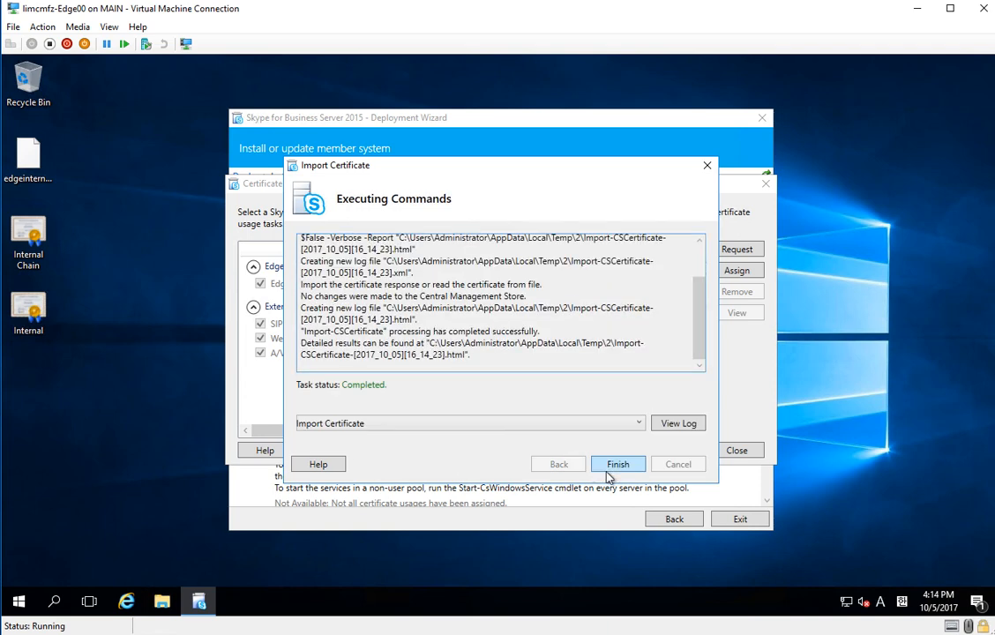
{"action": "left_click", "coordinate": [615, 466]}
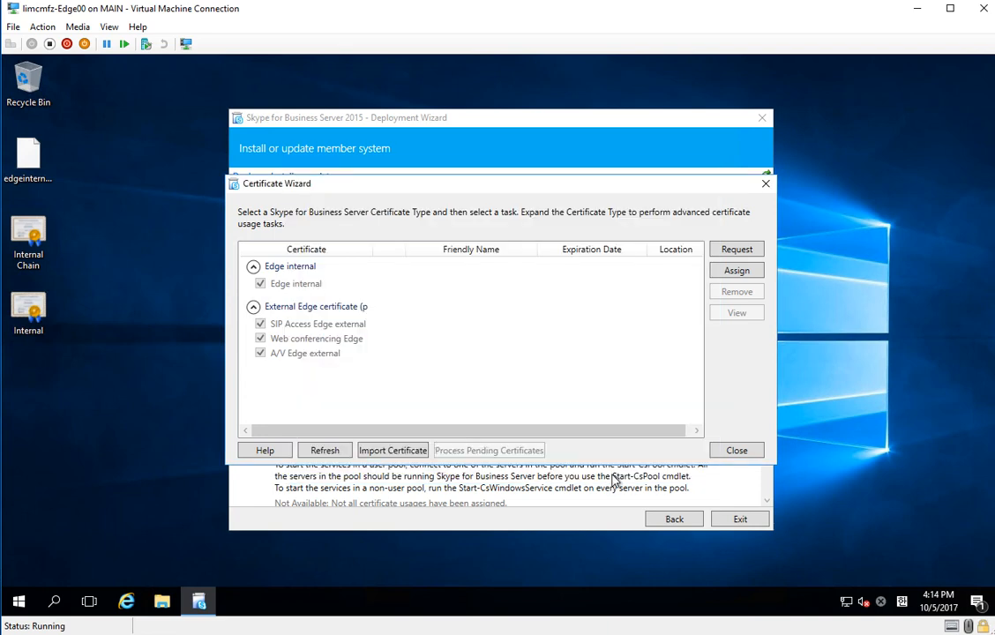
Assign the "edge internal" certificate from the local store to the Edge internal usage
{"action": "left_click", "coordinate": [300, 283]}
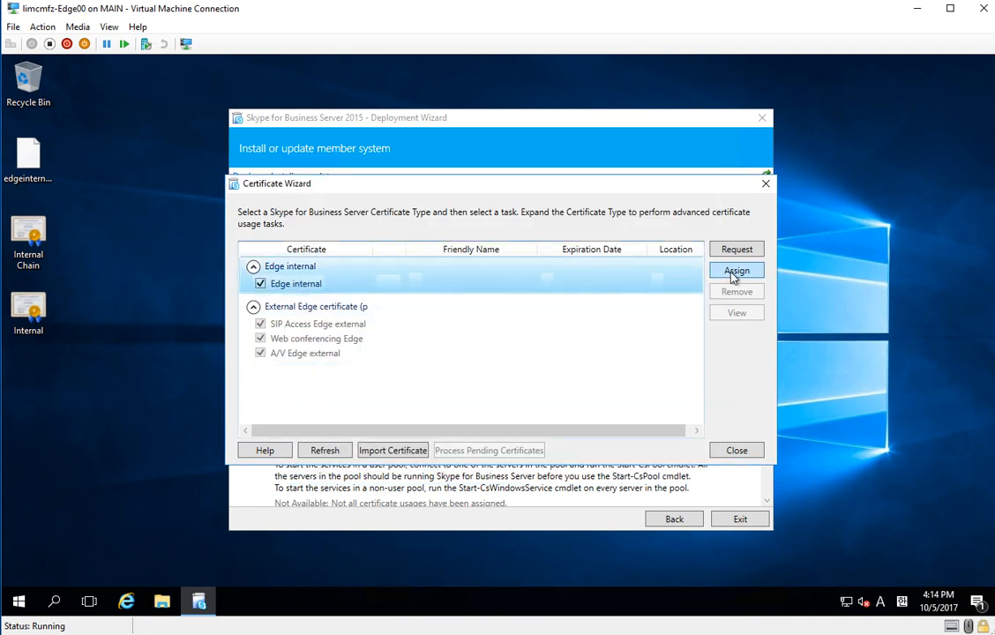
{"action": "left_click", "coordinate": [736, 271]}
{"action": "left_click", "coordinate": [642, 469]}
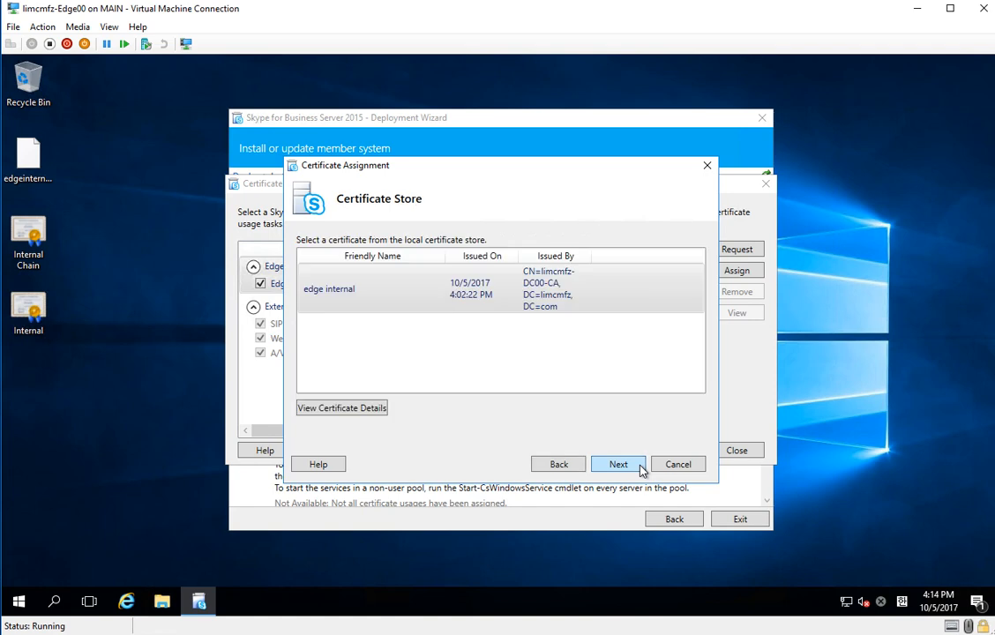
{"action": "left_click", "coordinate": [631, 467]}
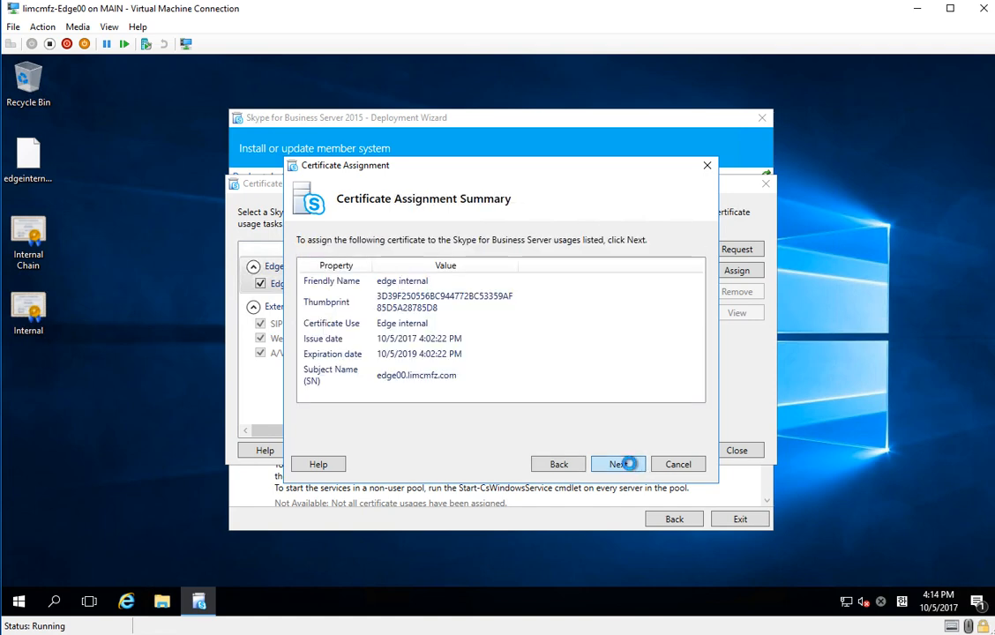
{"action": "left_click", "coordinate": [623, 465]}
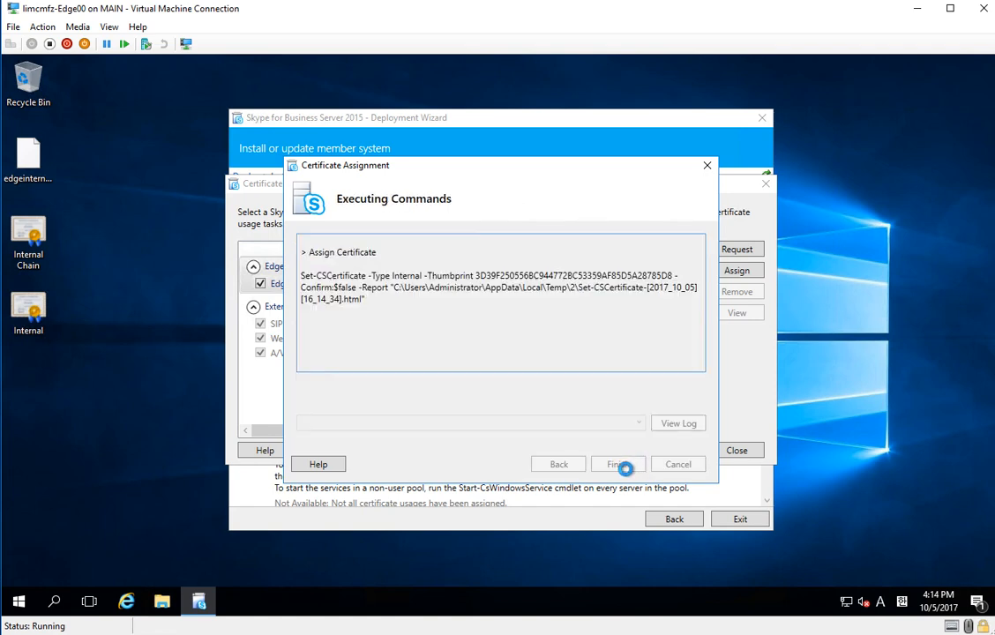
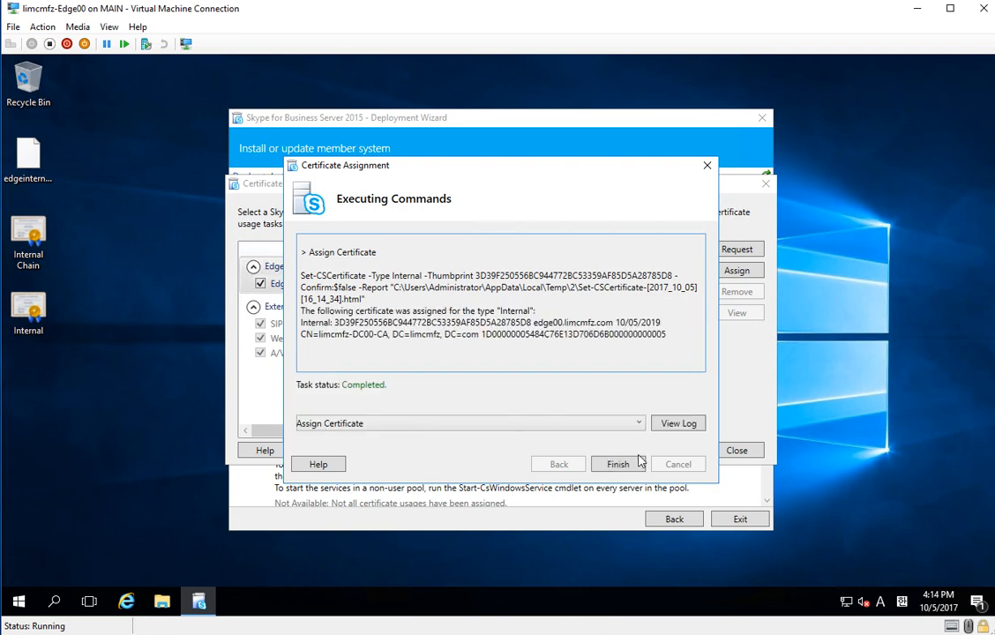
{"action": "left_click", "coordinate": [638, 463]}
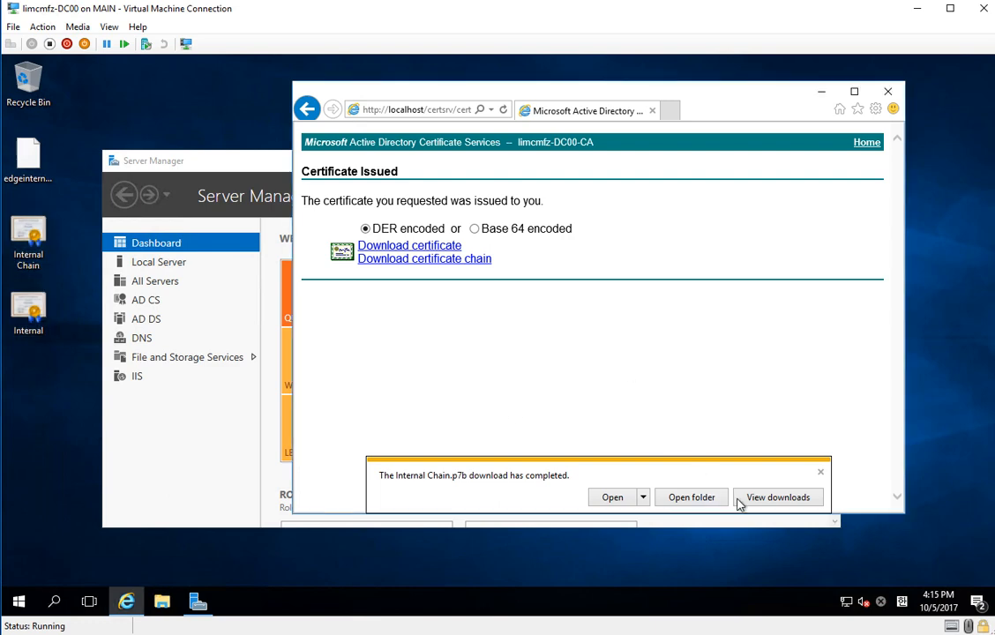
On limcmfz-DC00, return to the Certificate Services welcome page and open the CA certificate, chain or CRL download page, dismissing the old download notice
{"action": "key", "text": "F5"}
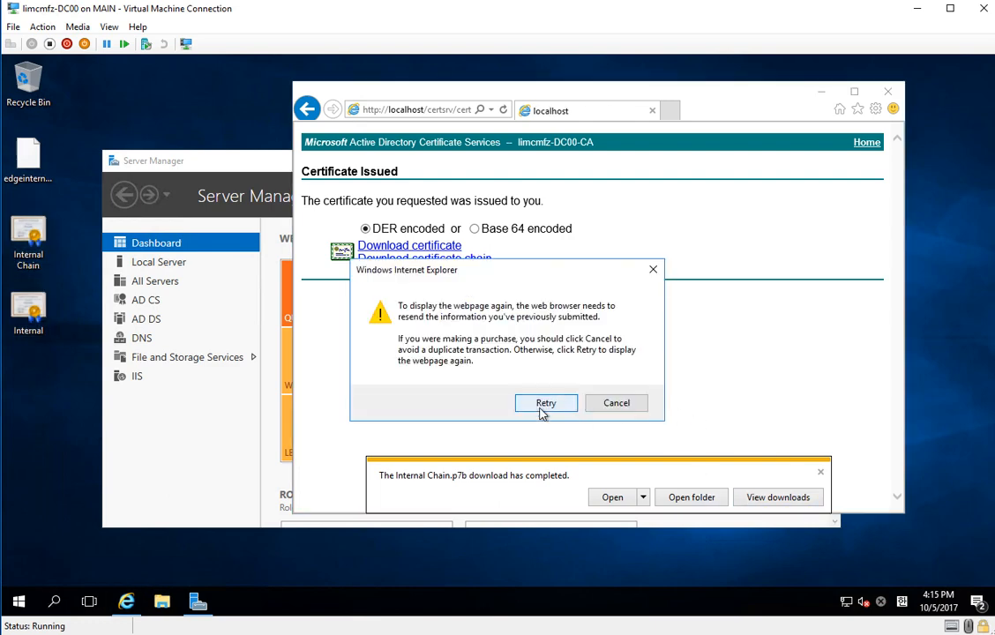
{"action": "left_click", "coordinate": [544, 403]}
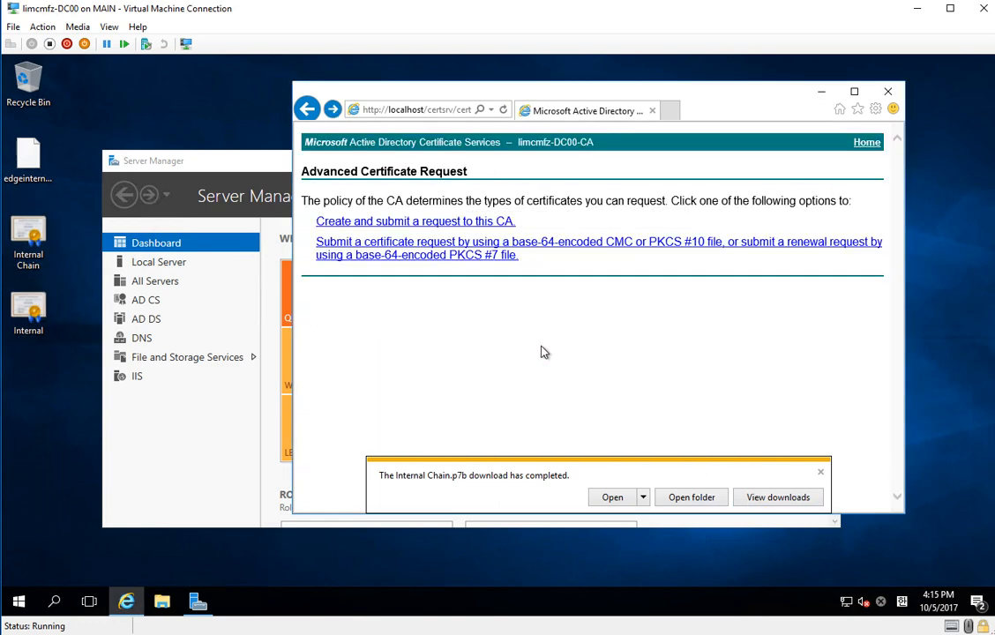
{"action": "key", "text": "alt+Left"}
{"action": "key", "text": "alt+Left"}
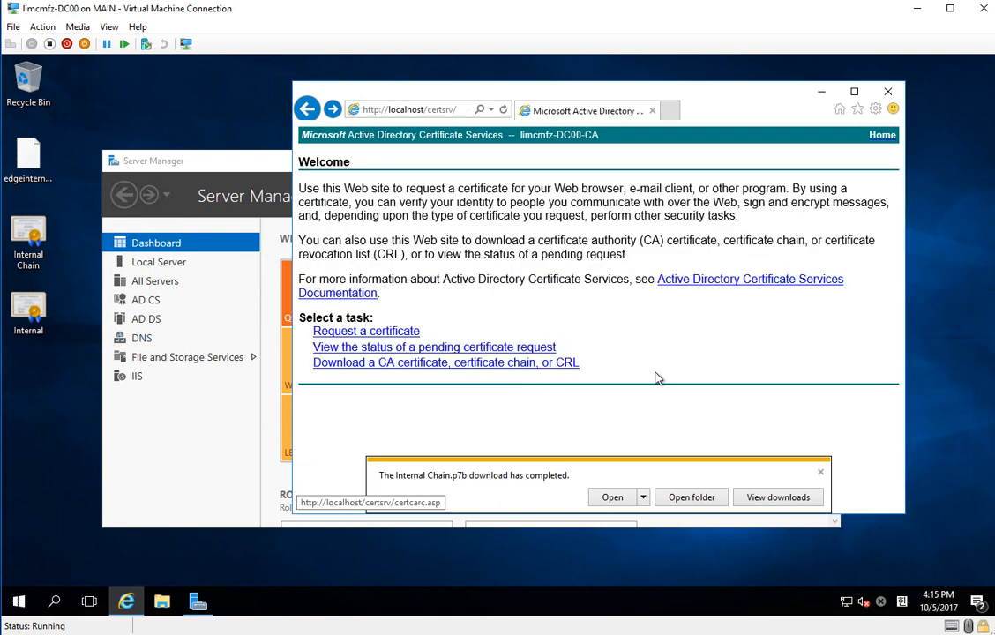
{"action": "left_click", "coordinate": [571, 364]}
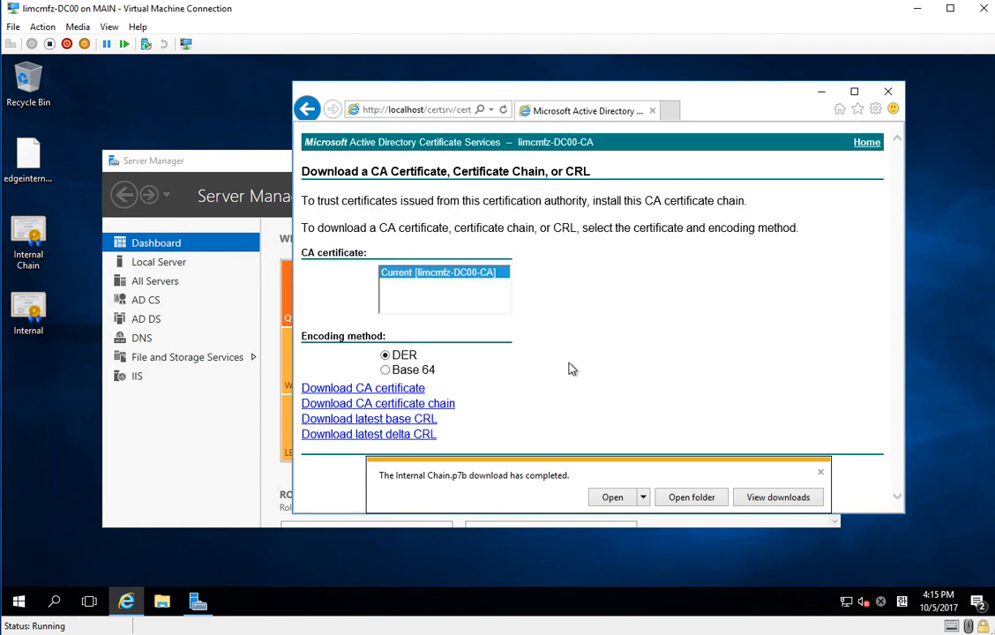
{"action": "left_click", "coordinate": [819, 475]}
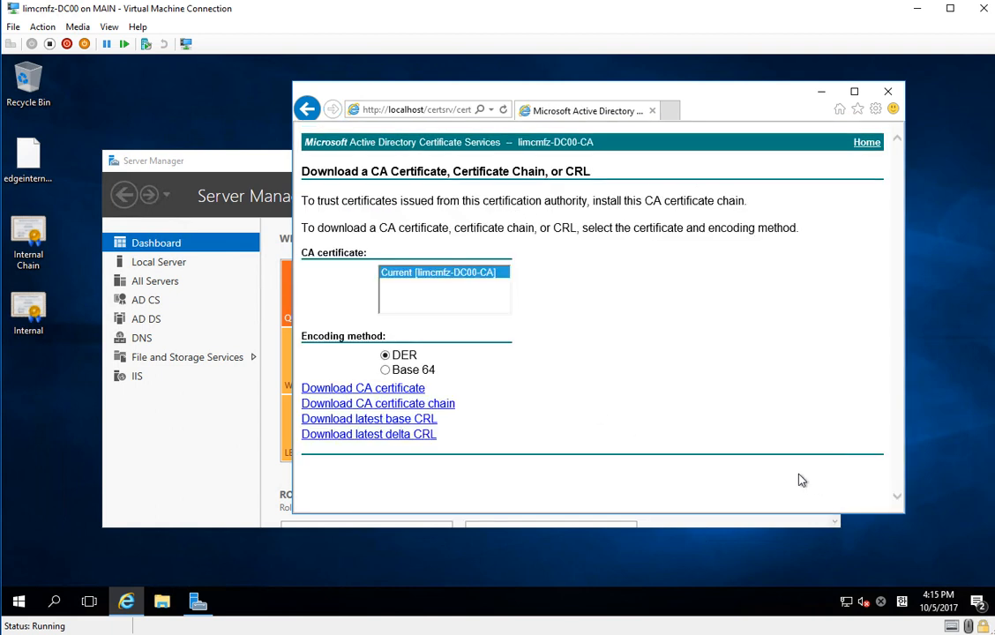
Download the CA certificate chain in DER encoding and save it to the desktop as "Internal CA Chain"
{"action": "left_click", "coordinate": [397, 408]}
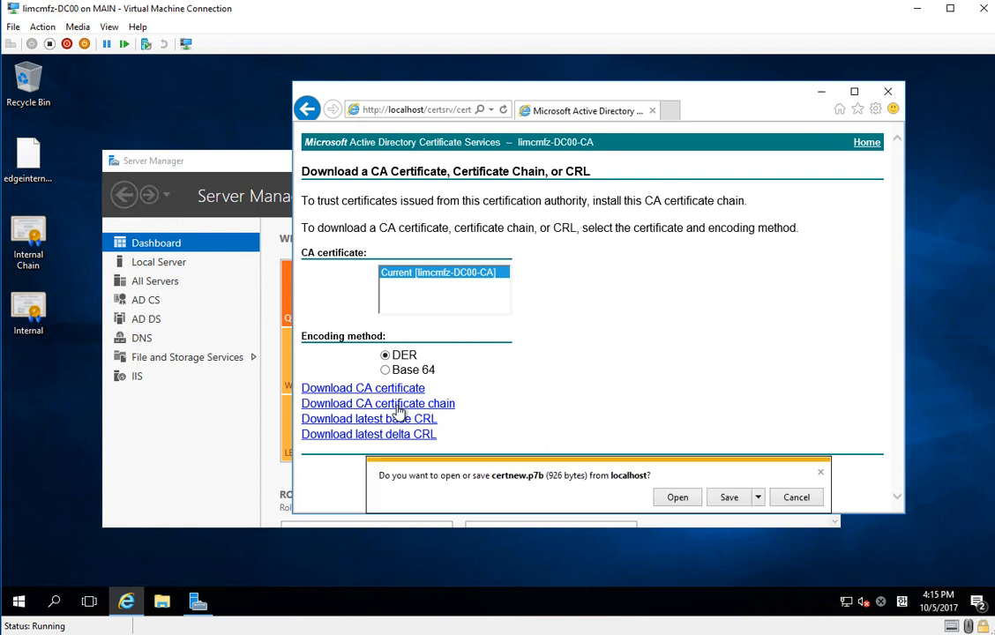
{"action": "left_click", "coordinate": [759, 499]}
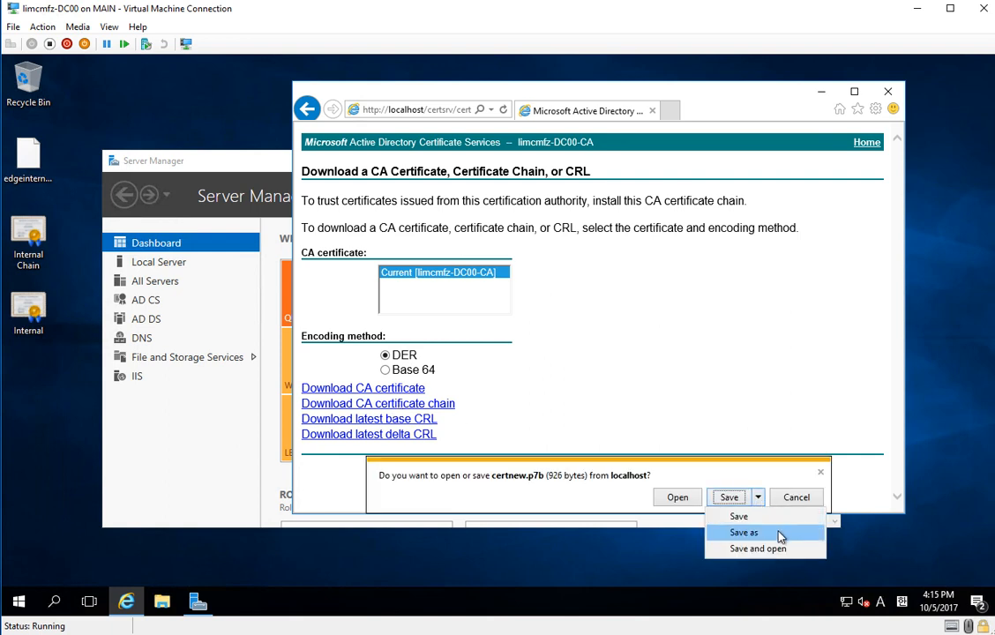
{"action": "left_click", "coordinate": [778, 532]}
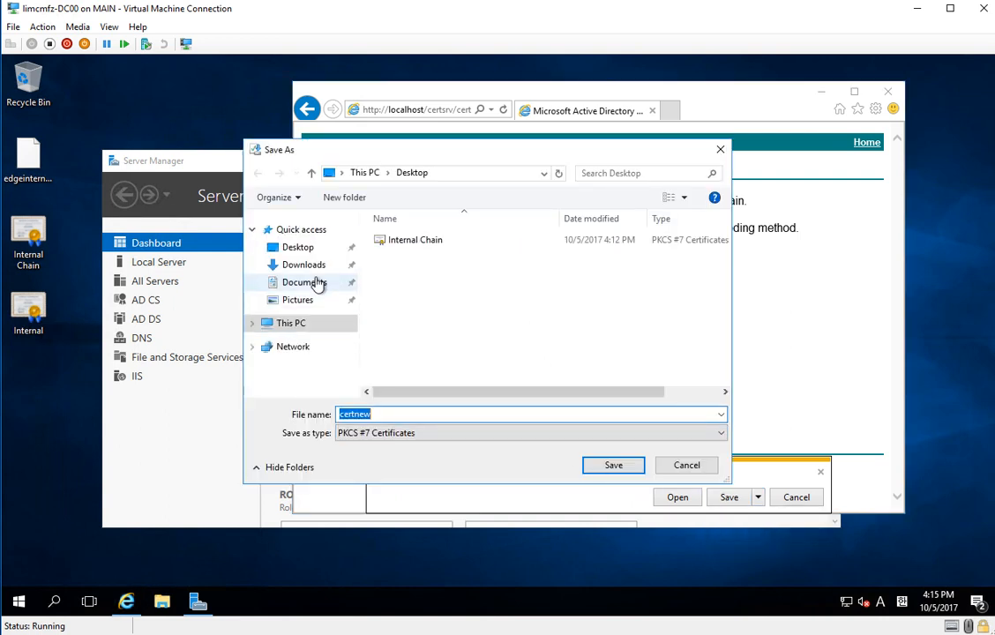
{"action": "left_click", "coordinate": [314, 267]}
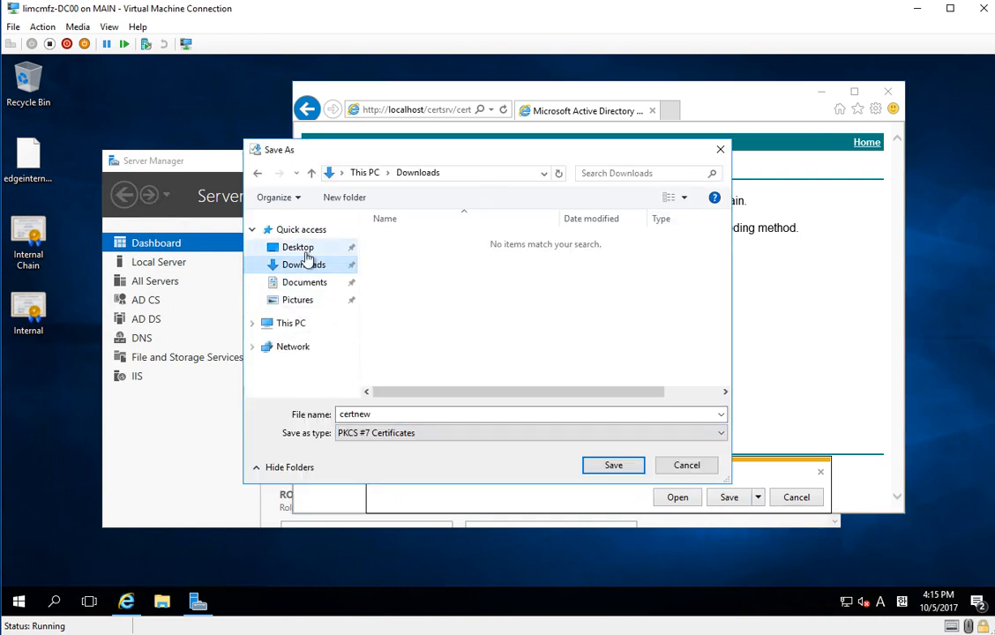
{"action": "left_click", "coordinate": [296, 248]}
{"action": "double_click", "coordinate": [378, 414]}
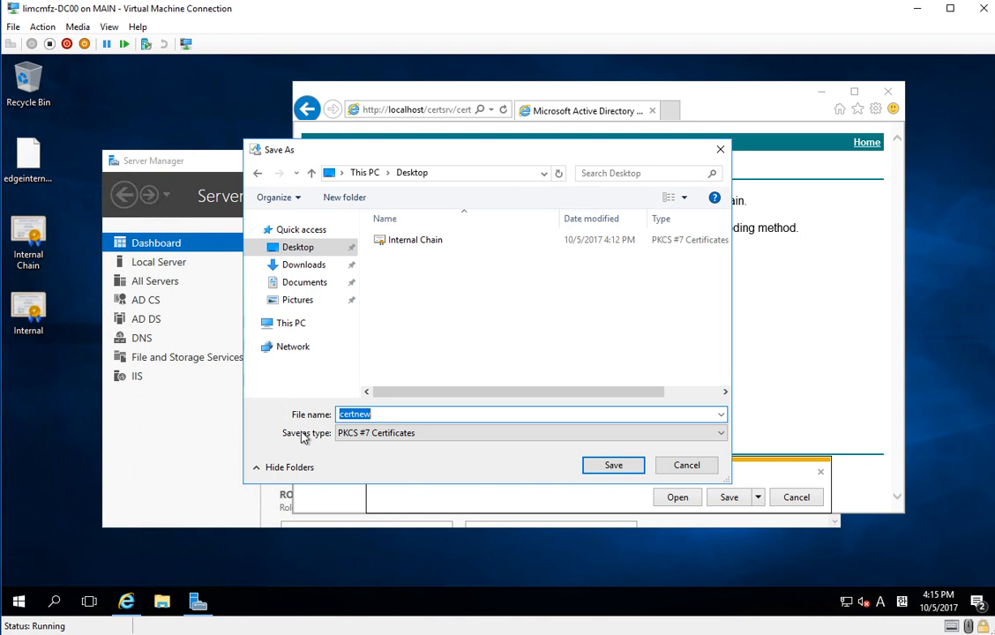
{"action": "type", "text": "Inter"}
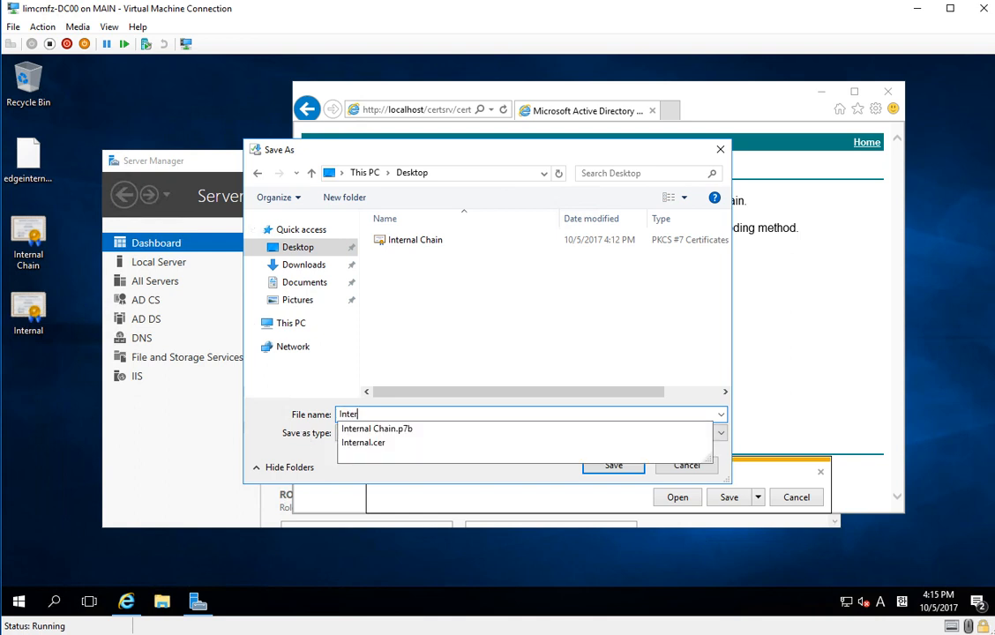
{"action": "type", "text": "nal CA Chain"}
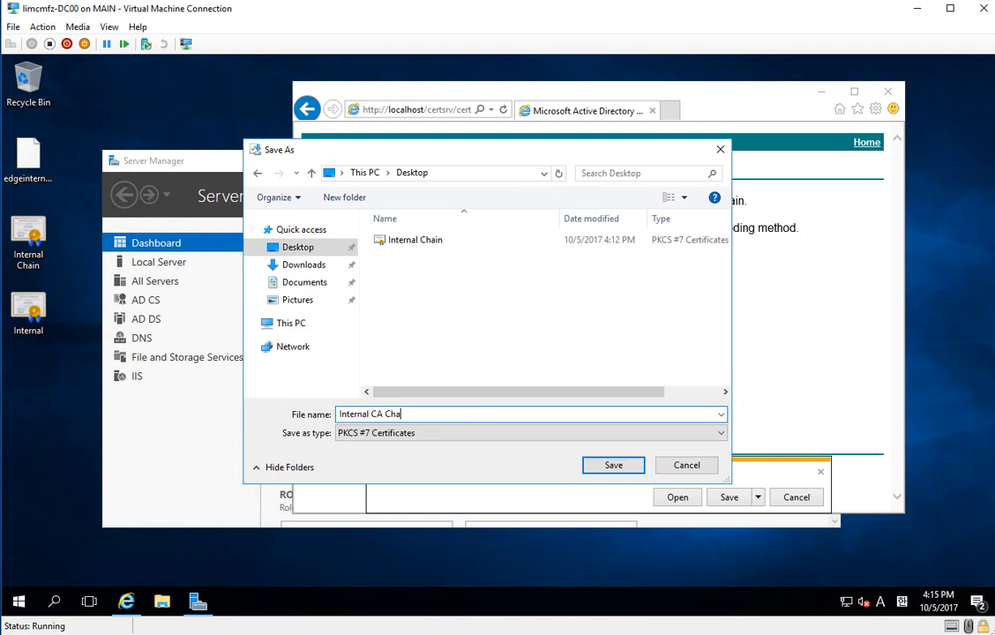
{"action": "key", "text": "Return"}
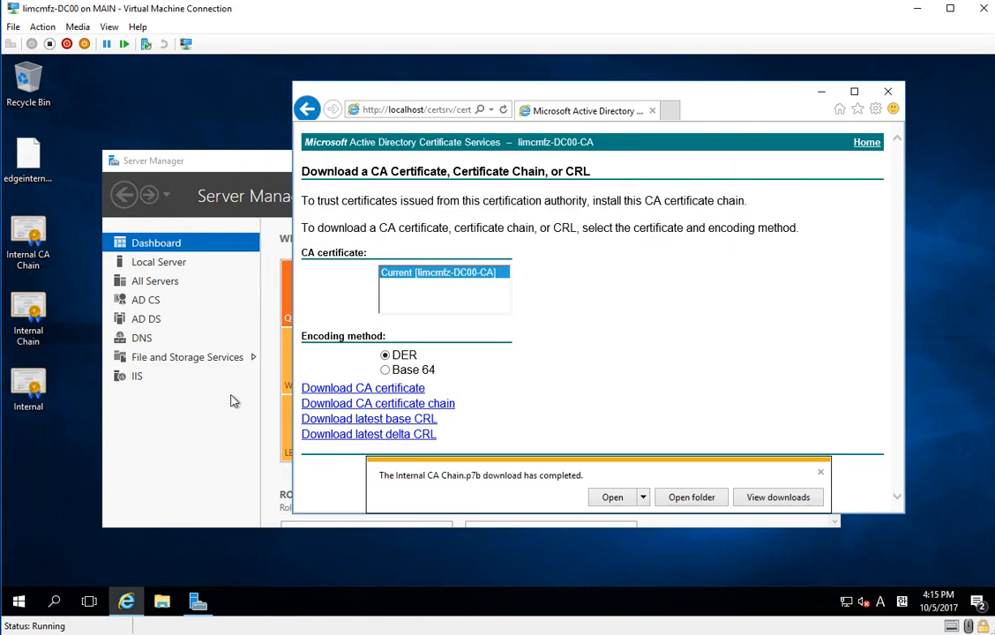
Copy the Internal CA Chain file from limcmfz-DC00 to the limcmfz-NS00 desktop, minimizing Server Manager there
{"action": "left_click", "coordinate": [44, 326]}
{"action": "left_click", "coordinate": [36, 238]}
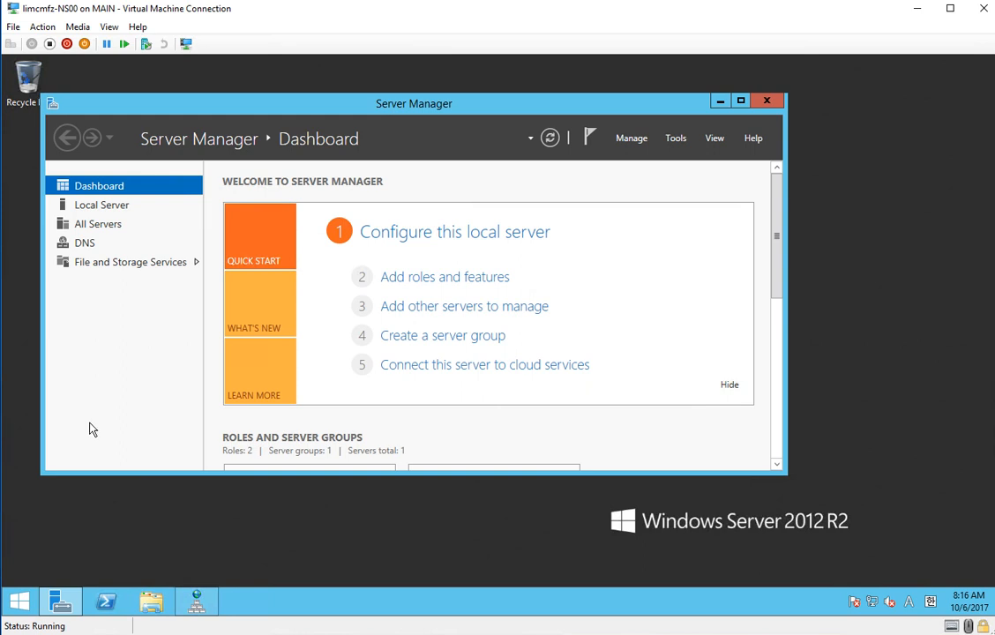
{"action": "left_click", "coordinate": [62, 513]}
{"action": "left_click", "coordinate": [721, 103]}
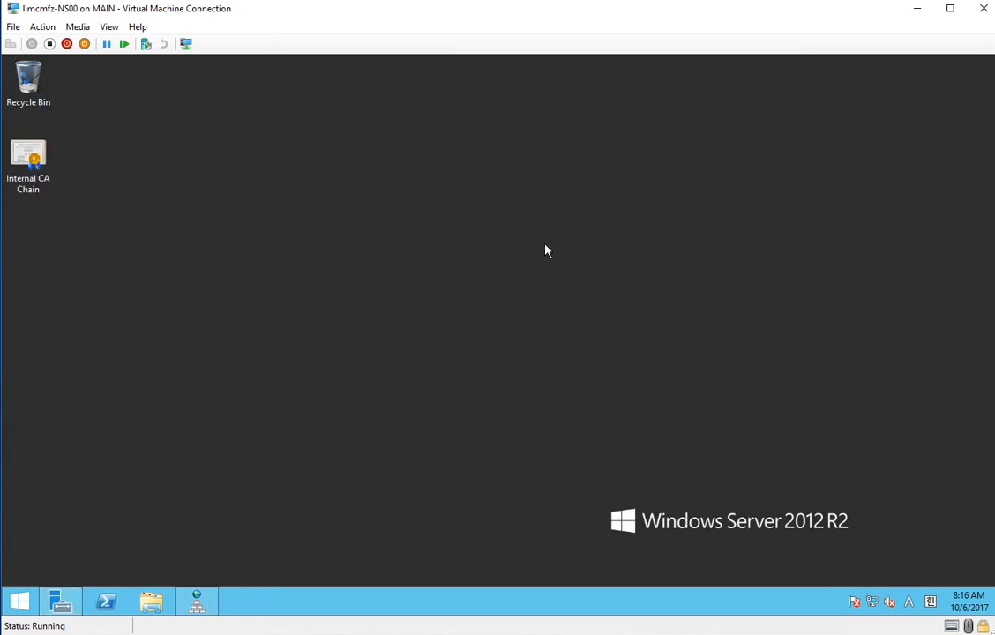
Open a Microsoft Management Console on limcmfz-NS00 and add the Certificates snap-in for the local computer account
{"action": "key", "text": "super+r"}
{"action": "type", "text": "m"}
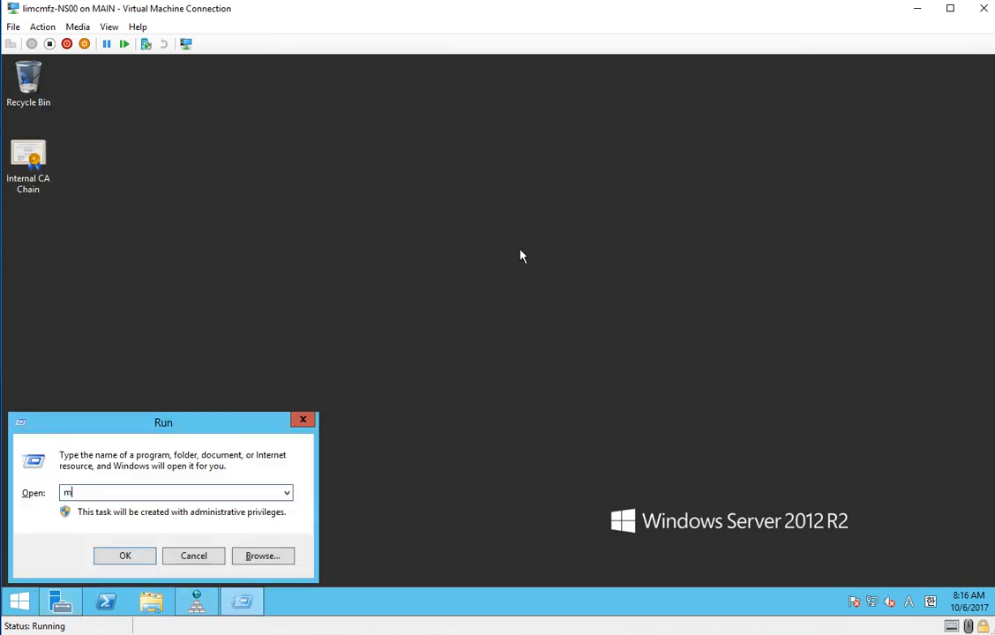
{"action": "type", "text": "mc"}
{"action": "key", "text": "Return"}
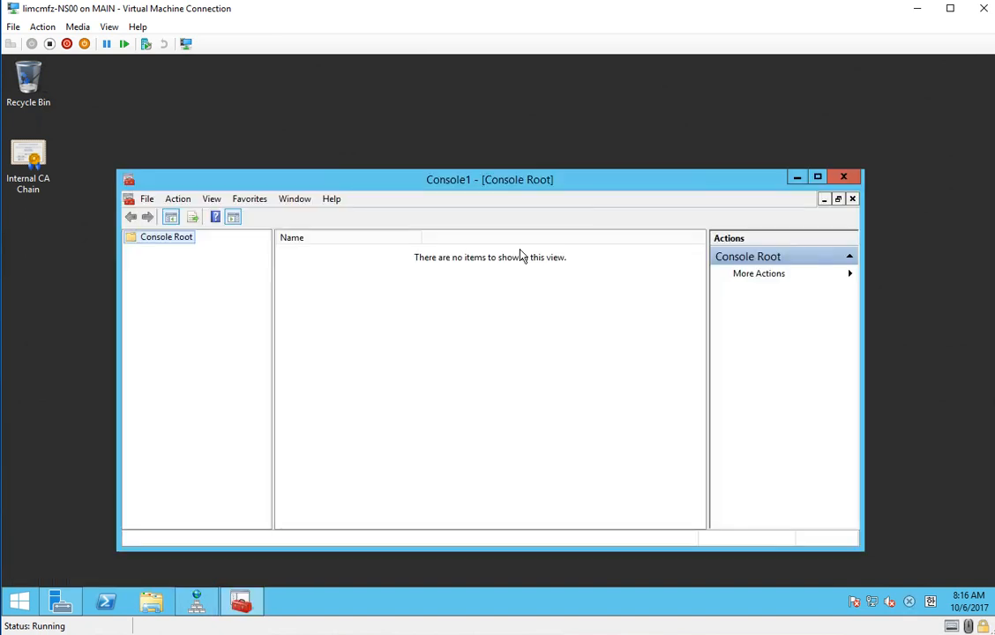
{"action": "left_click", "coordinate": [146, 199]}
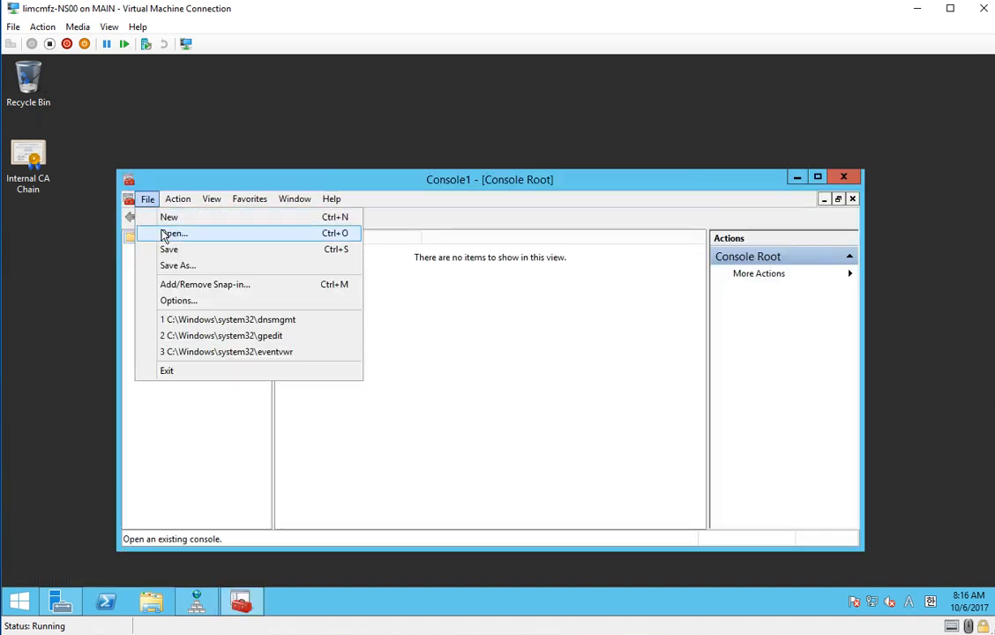
{"action": "left_click", "coordinate": [217, 287]}
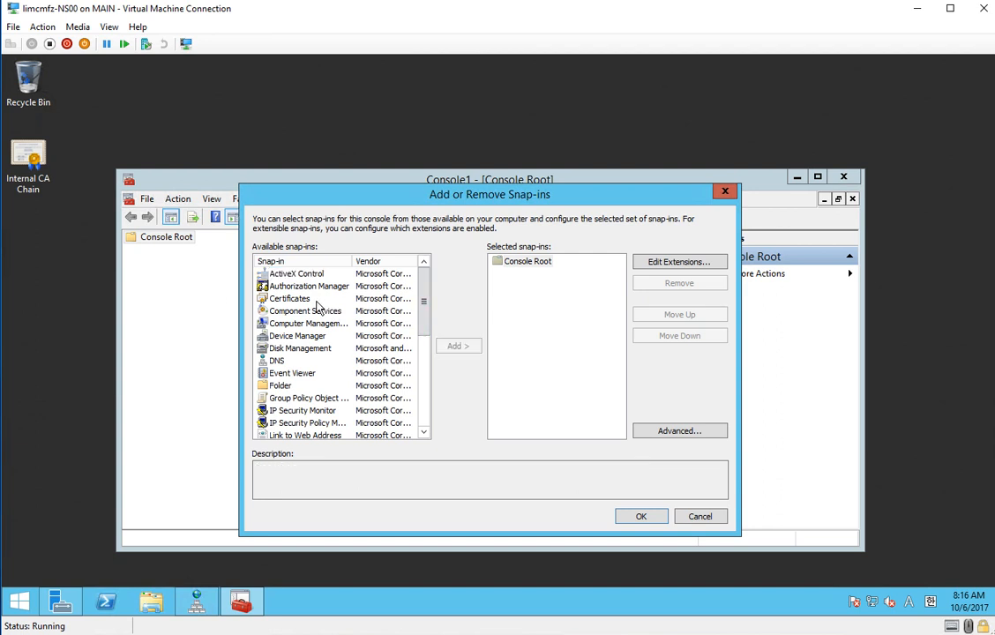
{"action": "left_click", "coordinate": [388, 299]}
{"action": "left_click", "coordinate": [463, 350]}
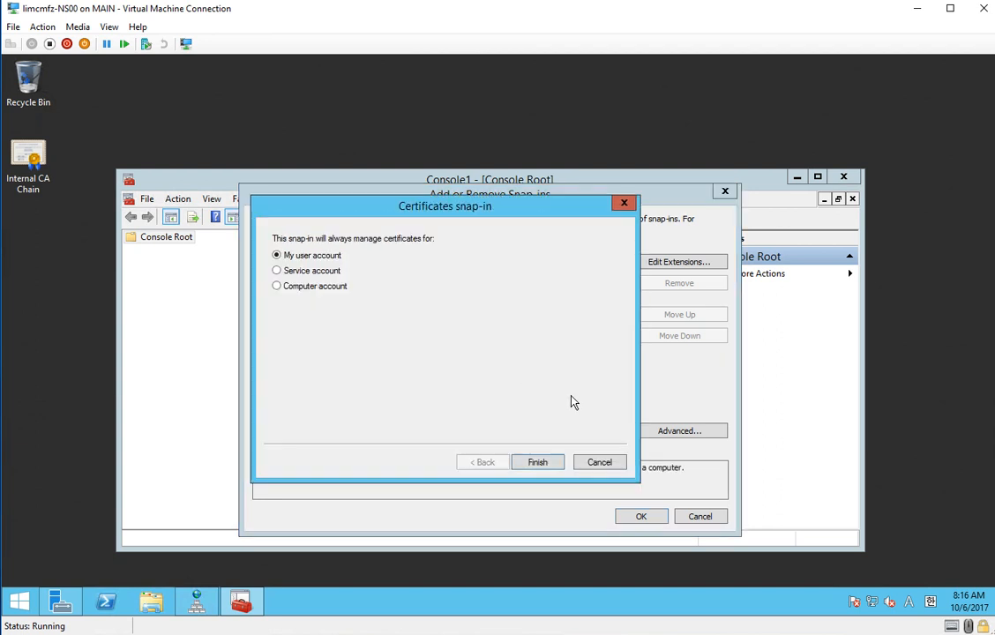
{"action": "left_click", "coordinate": [327, 288]}
{"action": "left_click", "coordinate": [538, 462]}
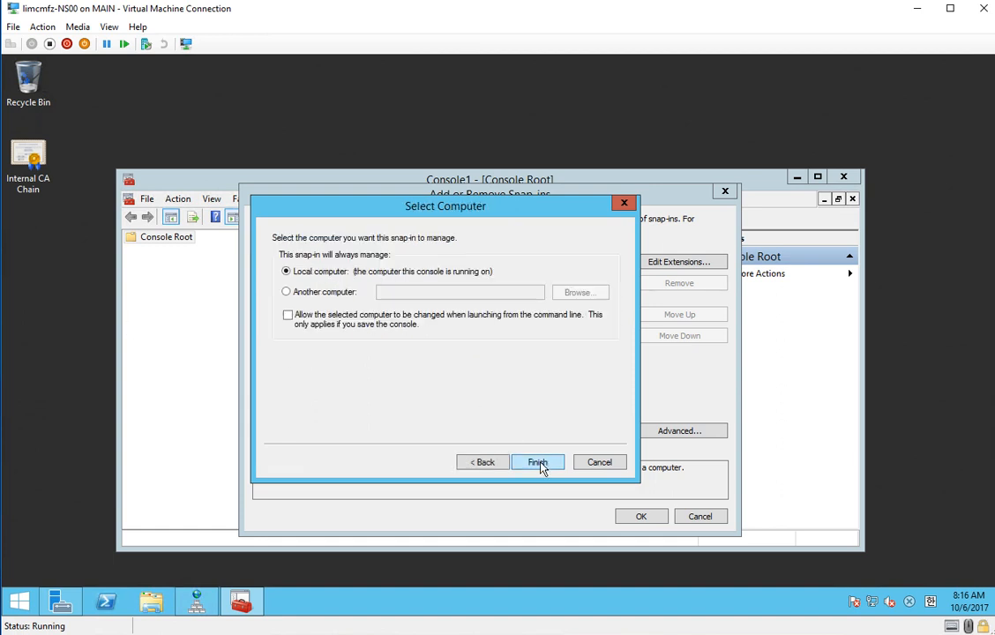
{"action": "left_click", "coordinate": [538, 463]}
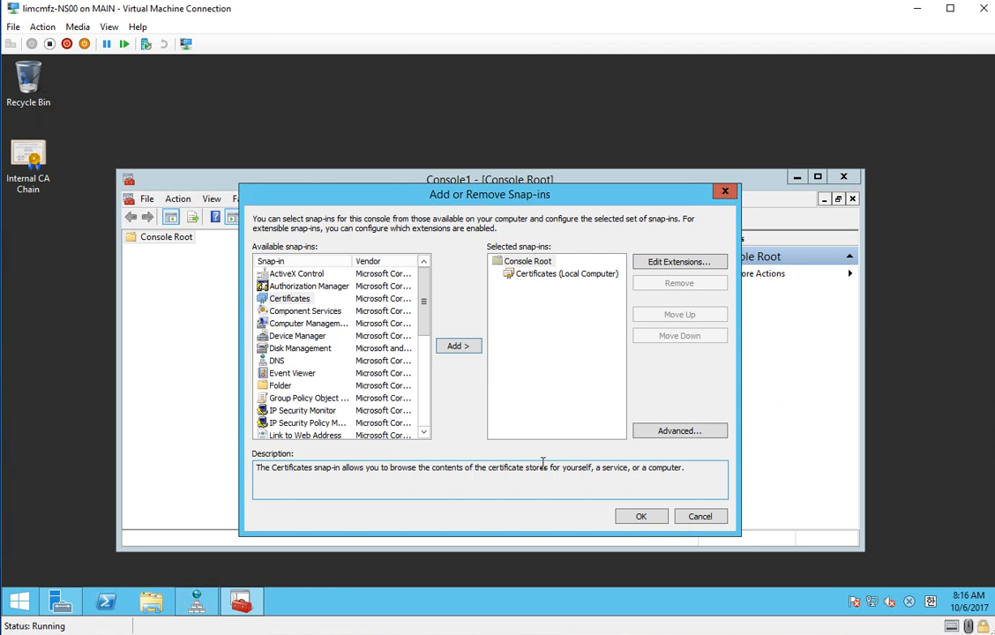
{"action": "left_click", "coordinate": [639, 517]}
Start a certificate import into the local computer's Trusted Root Certification Authorities store and continue to the file selection page
{"action": "double_click", "coordinate": [221, 251]}
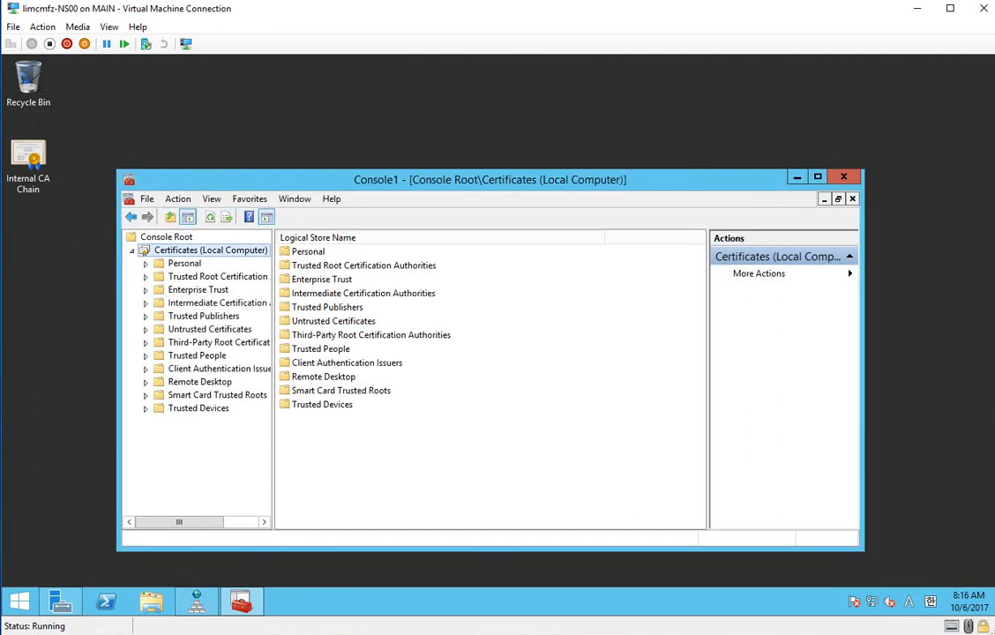
{"action": "left_click", "coordinate": [210, 278]}
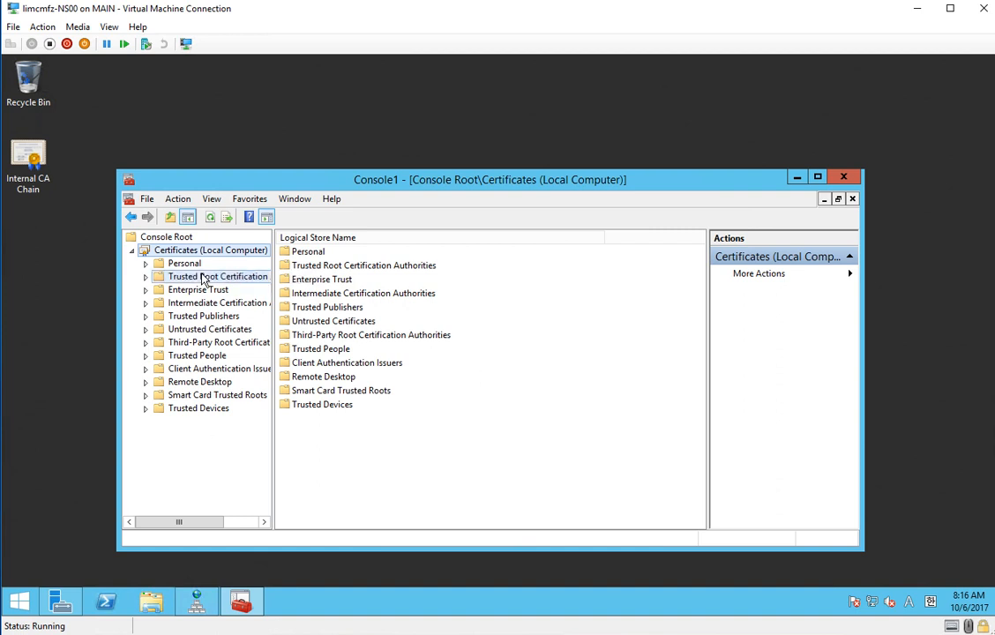
{"action": "right_click", "coordinate": [216, 280]}
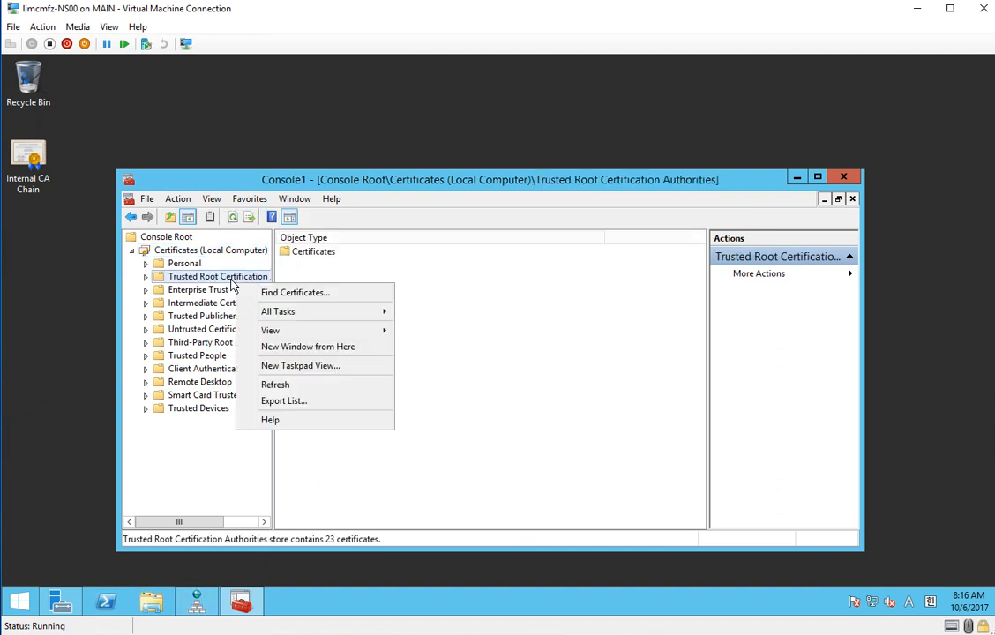
{"action": "double_click", "coordinate": [223, 278]}
{"action": "left_click", "coordinate": [205, 291]}
{"action": "right_click", "coordinate": [201, 292]}
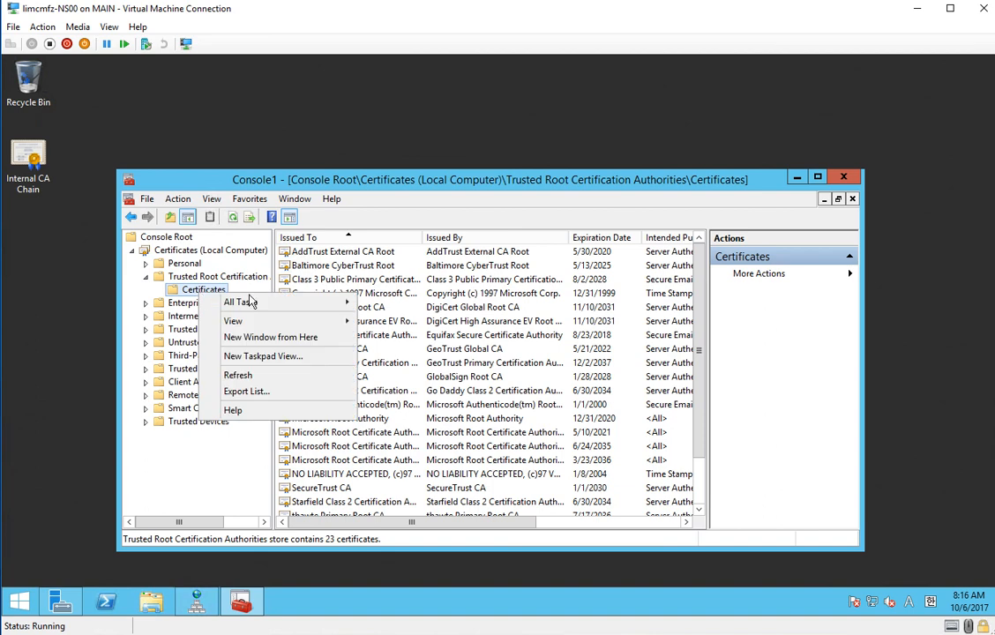
{"action": "mouse_move", "coordinate": [322, 304]}
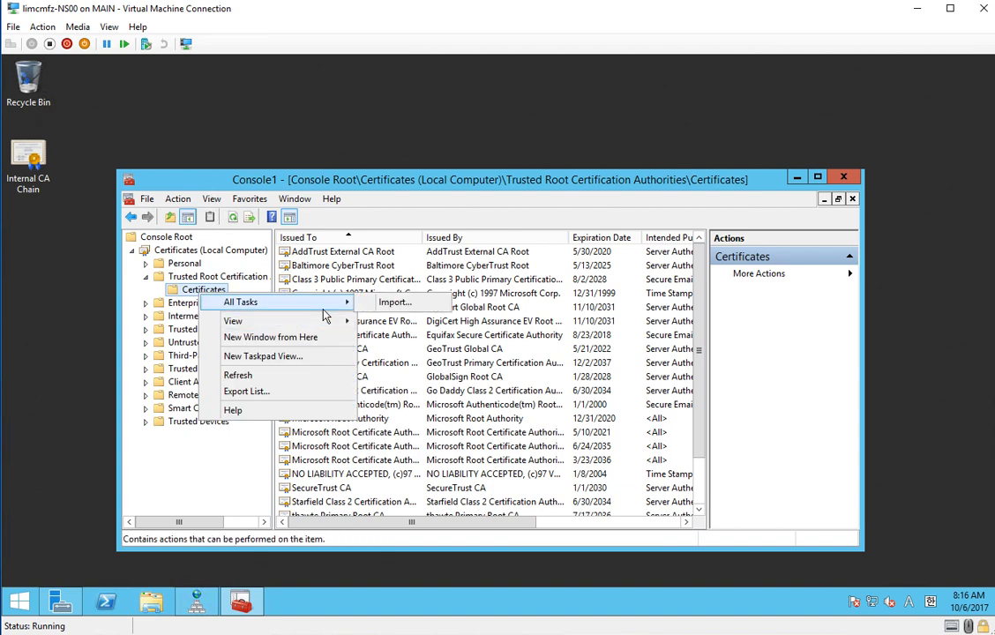
{"action": "left_click", "coordinate": [384, 304]}
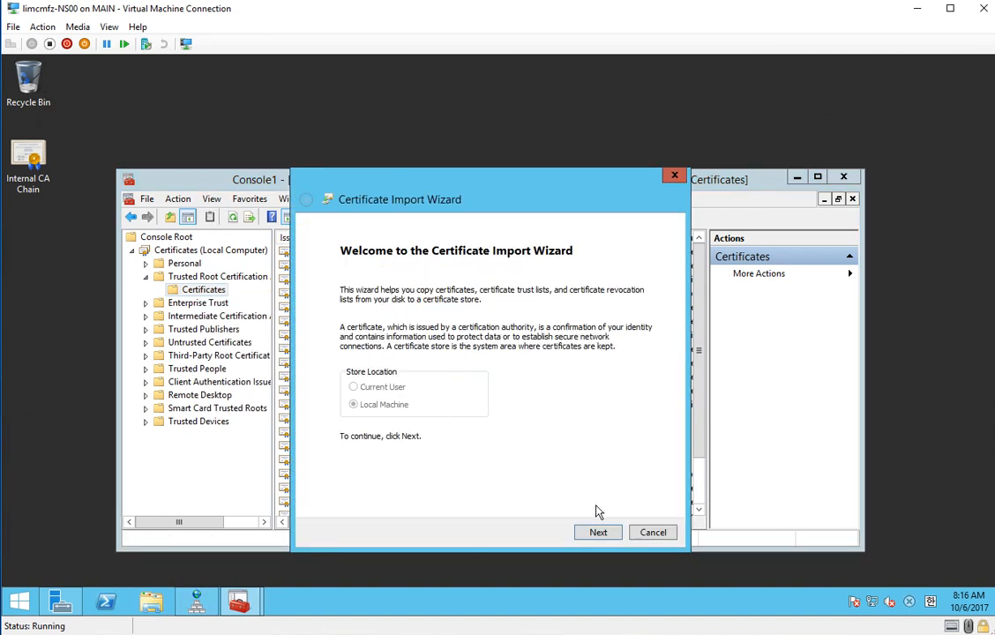
{"action": "left_click", "coordinate": [599, 531]}
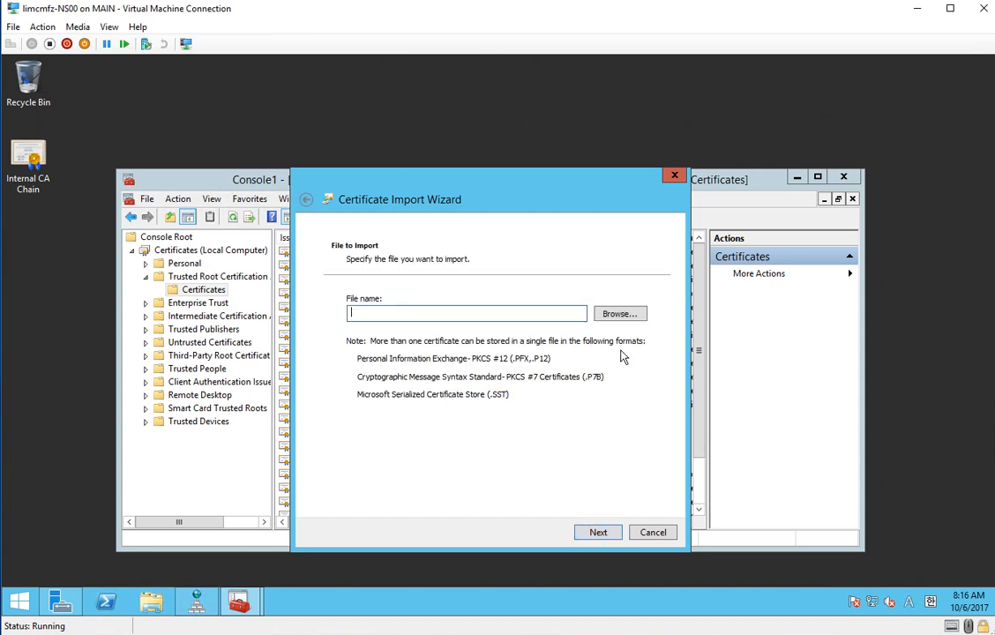
Choose the PKCS #7 file Internal CA Chain.p7b from the desktop as the file to import
{"action": "left_click", "coordinate": [620, 315]}
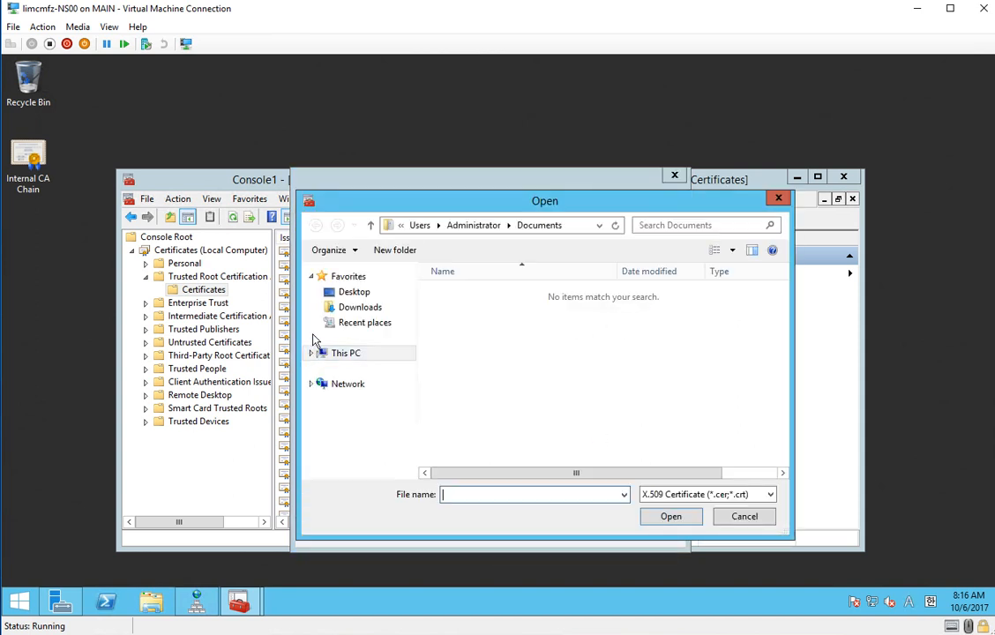
{"action": "left_click", "coordinate": [357, 293]}
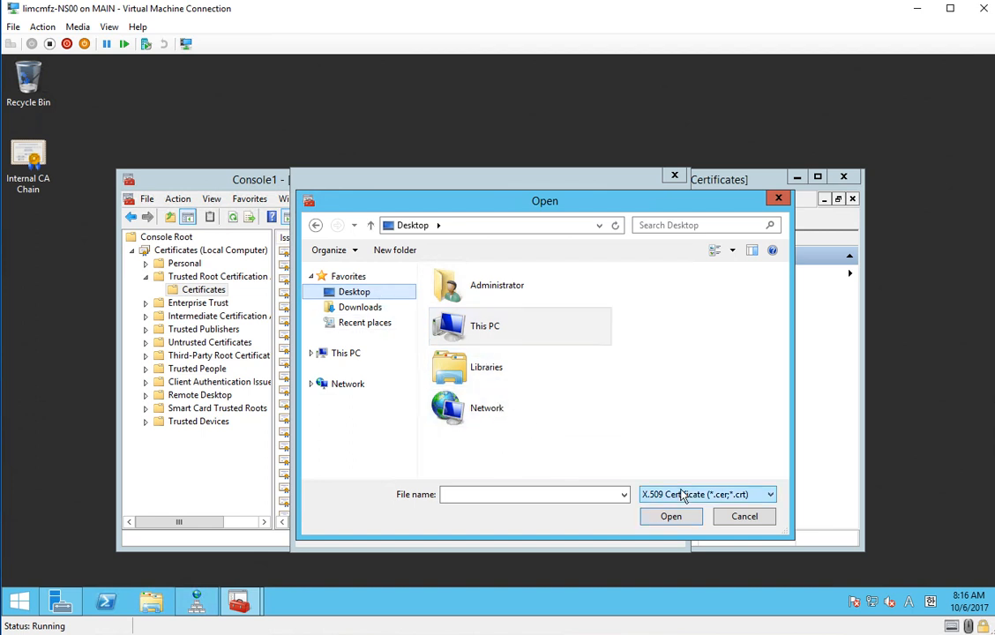
{"action": "left_click", "coordinate": [647, 502]}
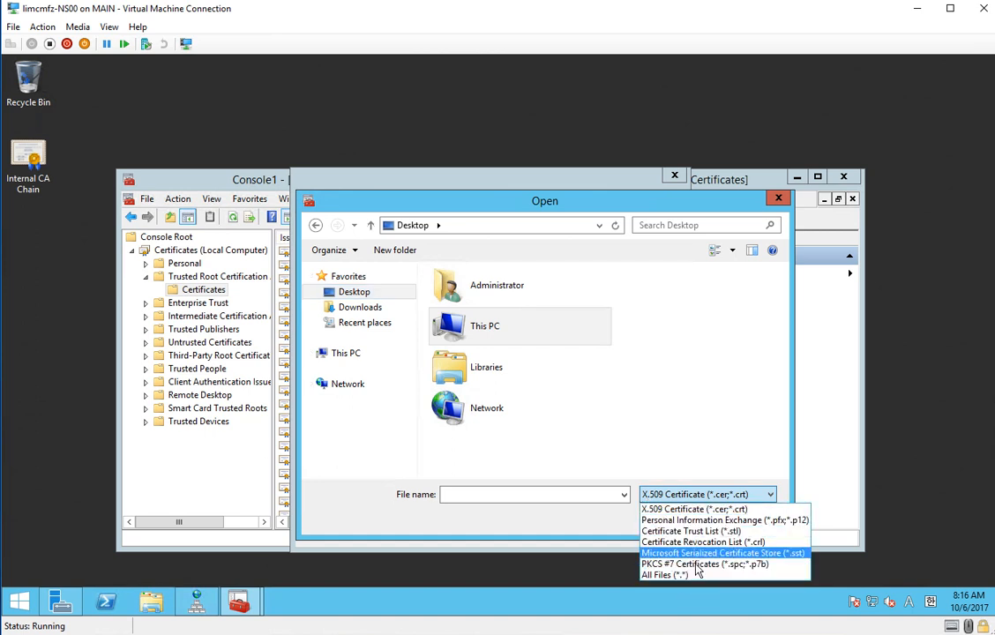
{"action": "left_click", "coordinate": [693, 564]}
{"action": "double_click", "coordinate": [524, 450]}
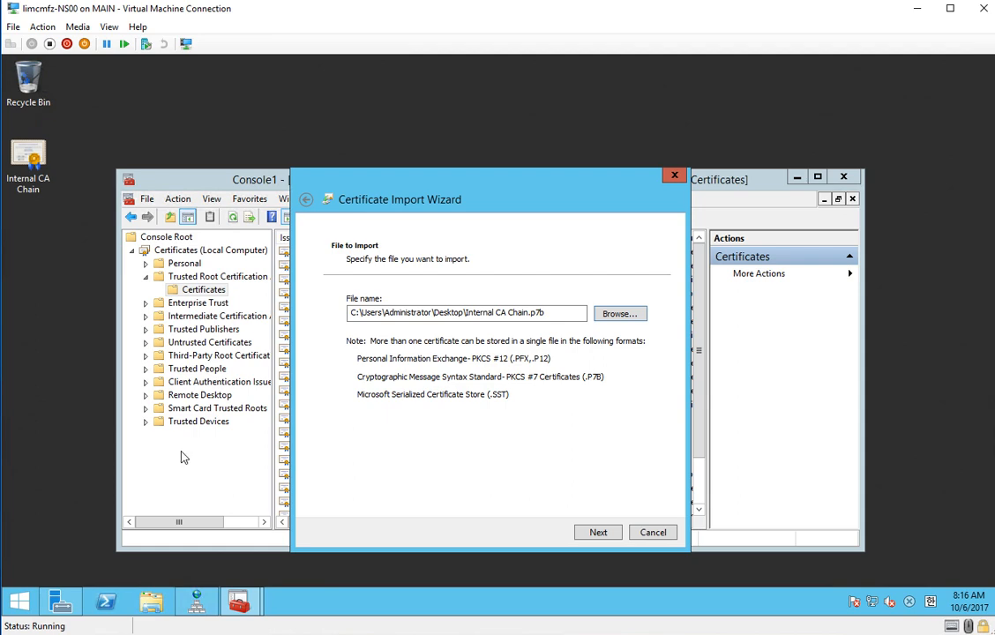
Cancel the certificate import and close the management console without saving its settings
{"action": "left_click", "coordinate": [657, 534]}
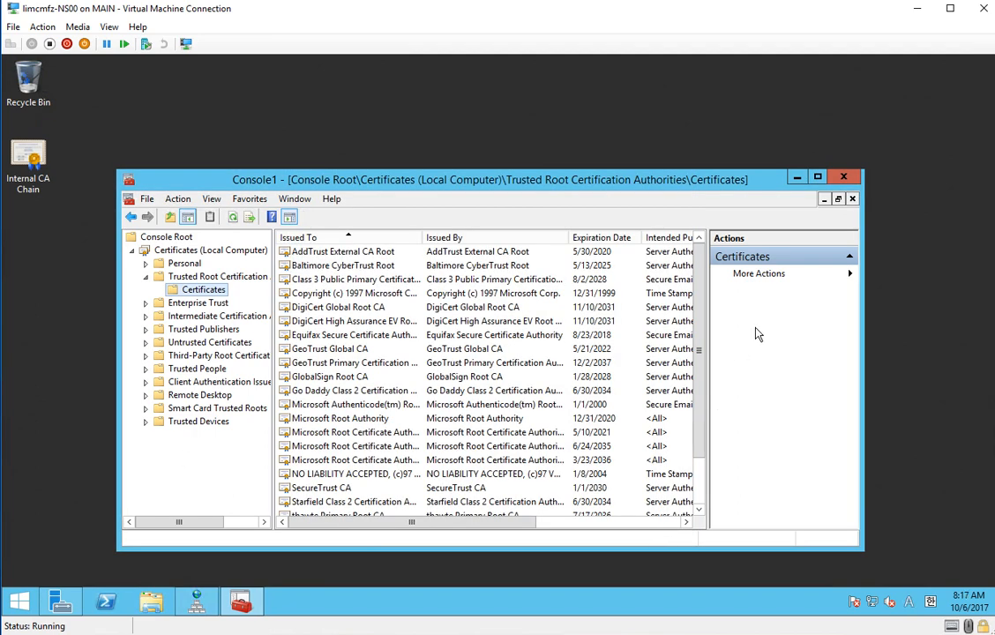
{"action": "left_click", "coordinate": [845, 179]}
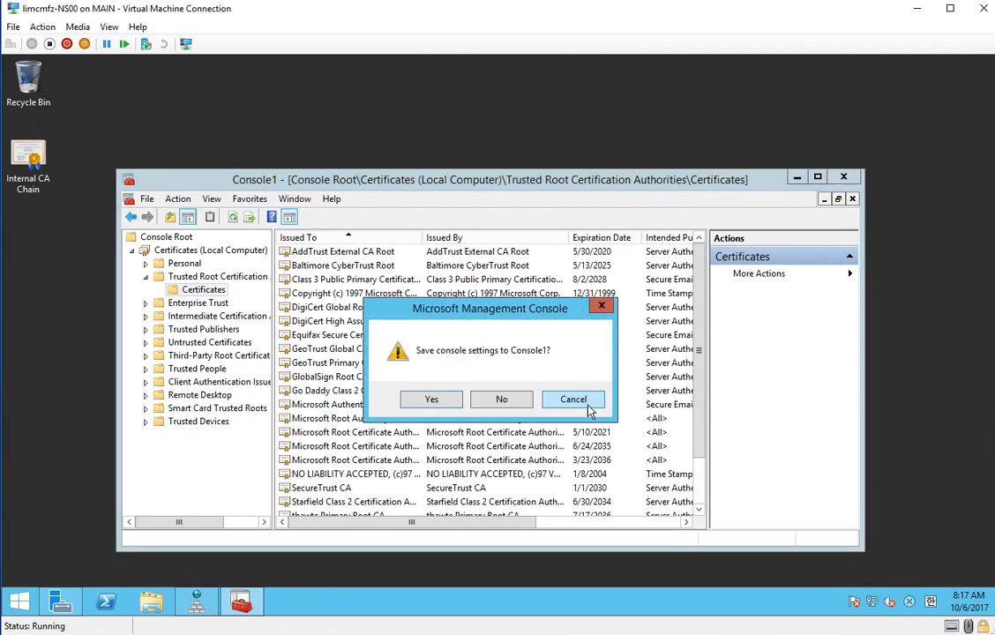
{"action": "left_click", "coordinate": [502, 400]}
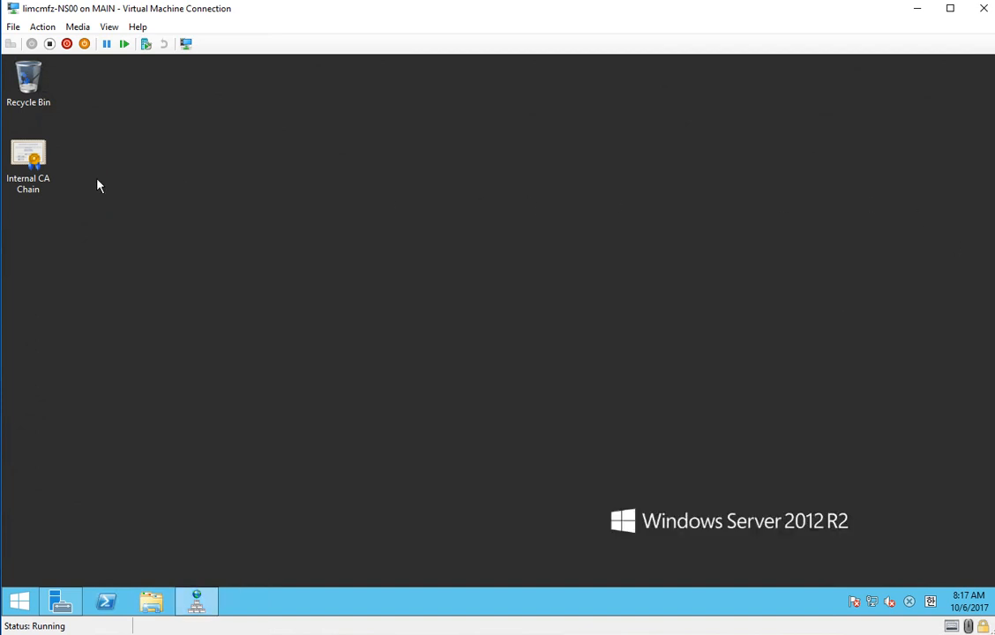
Copy the Internal CA Chain file from limcmfz-NS00 to the limcmfz-Edge00 desktop
{"action": "left_click", "coordinate": [33, 159]}
{"action": "left_click", "coordinate": [920, 10]}
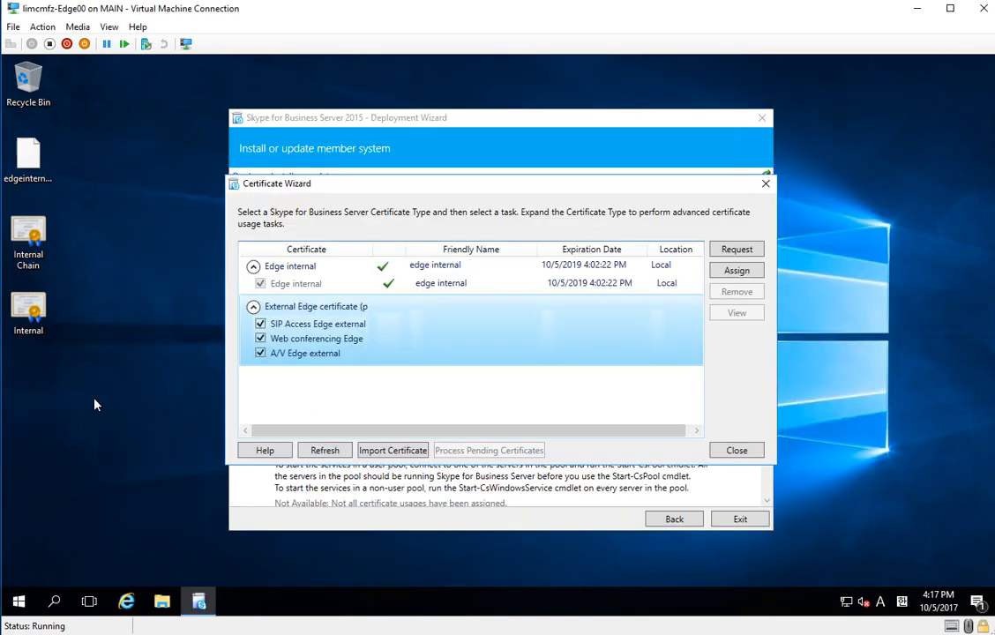
{"action": "key", "text": "ctrl+v"}
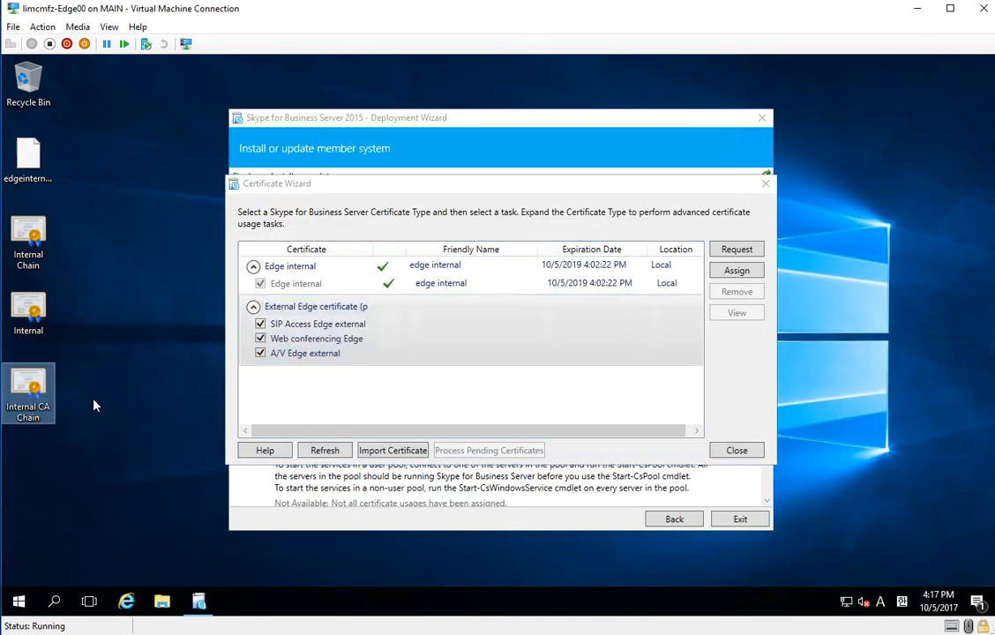
Run mmc to open an empty Microsoft Management Console on the Edge server
{"action": "key", "text": "super+r"}
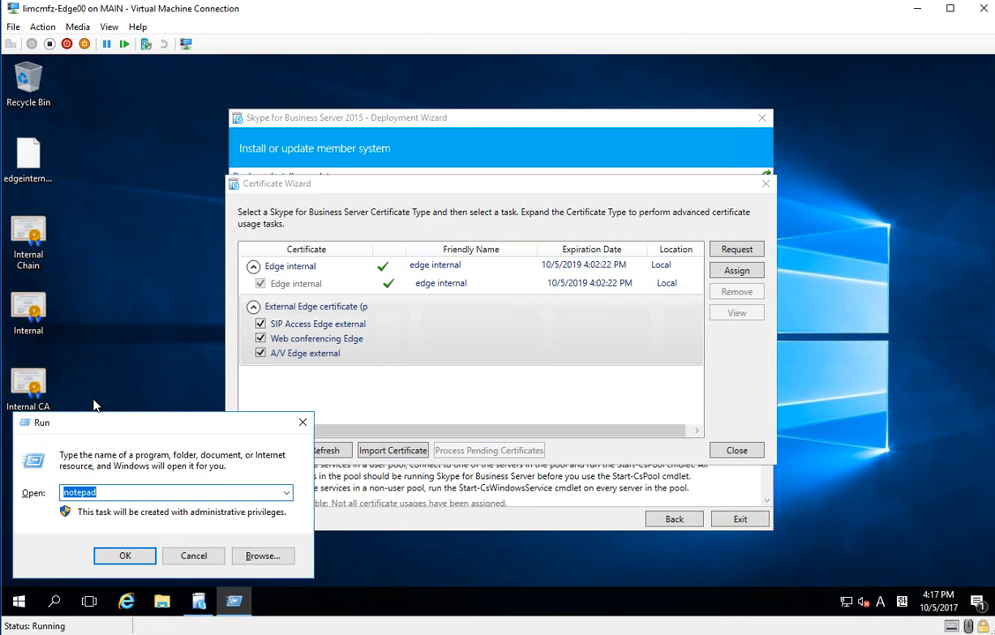
{"action": "type", "text": "mmc\\"}
{"action": "key", "text": "Return"}
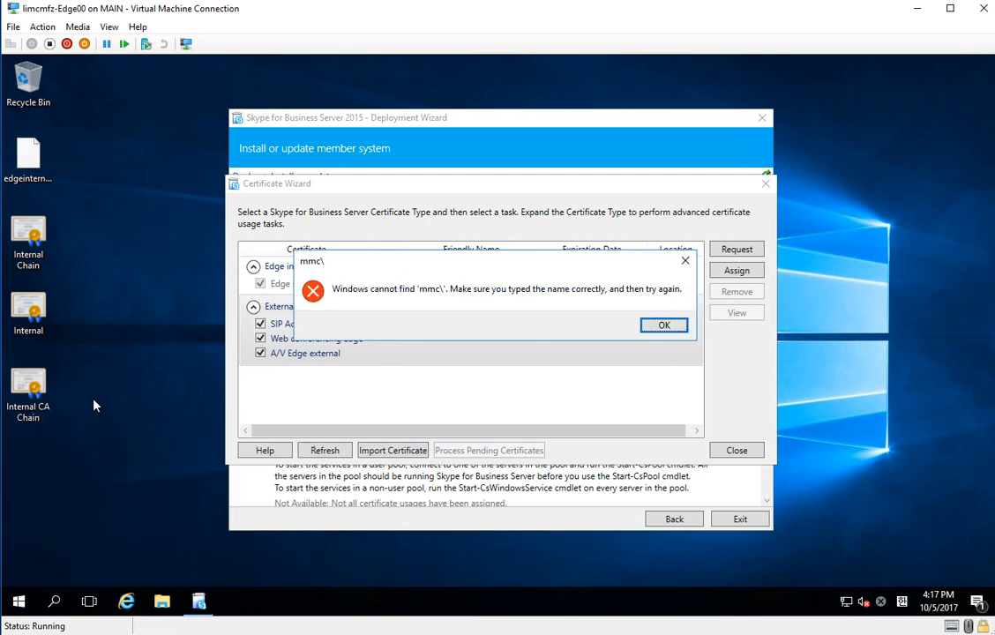
{"action": "key", "text": "Return"}
{"action": "key", "text": "Right"}
{"action": "key", "text": "BackSpace"}
{"action": "key", "text": "Return"}
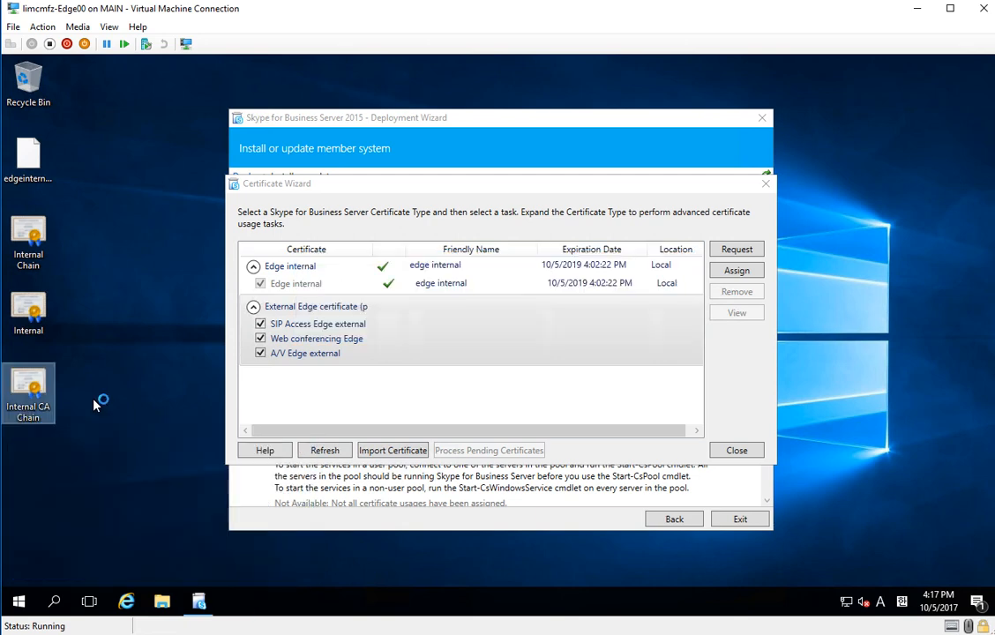
Add the Certificates snap-in for the computer account, managing the local computer
{"action": "left_click", "coordinate": [129, 180]}
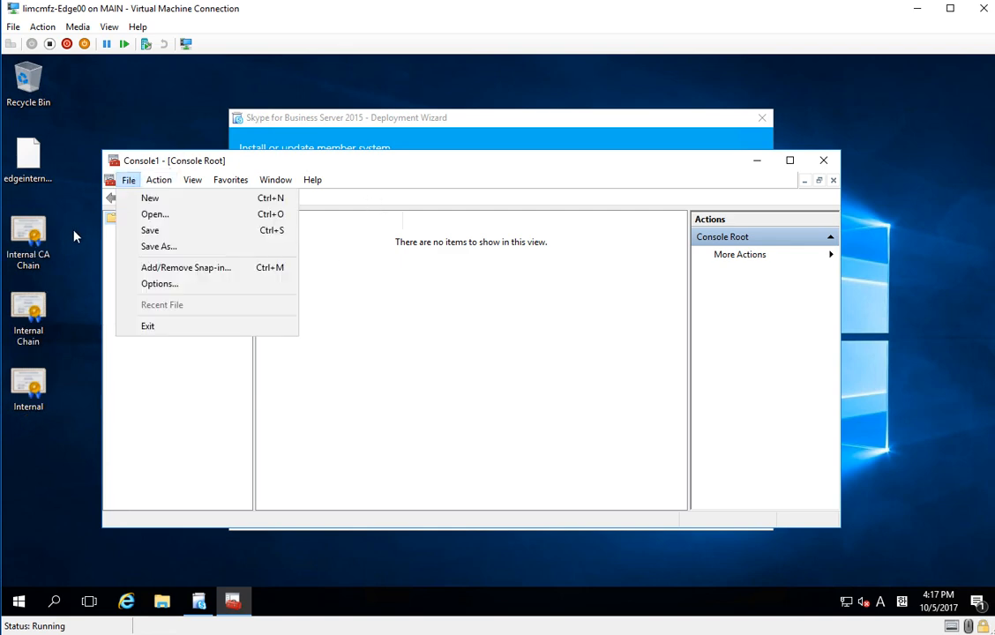
{"action": "left_click", "coordinate": [195, 267]}
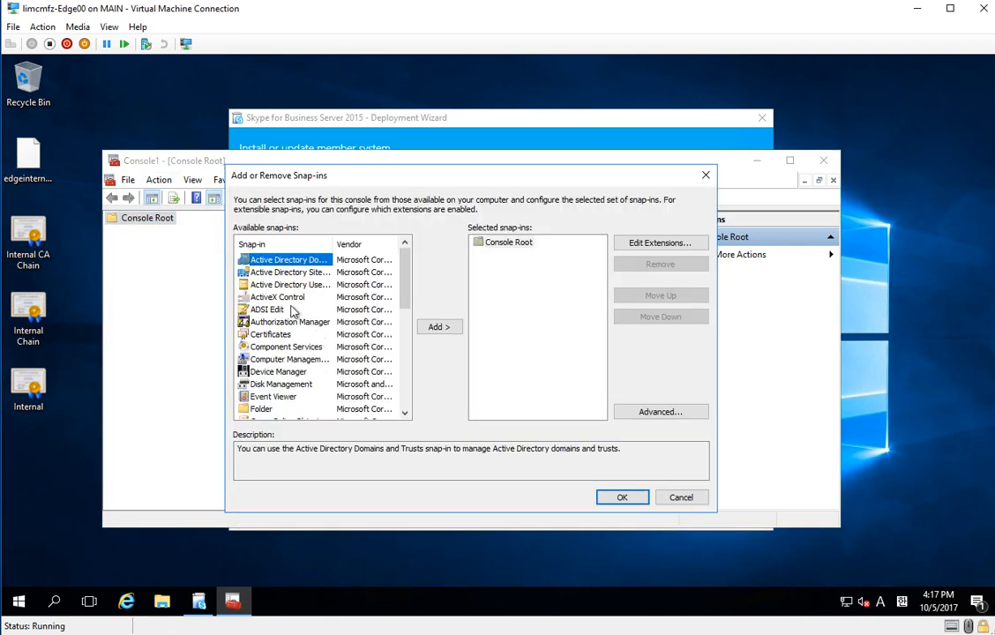
{"action": "double_click", "coordinate": [265, 334]}
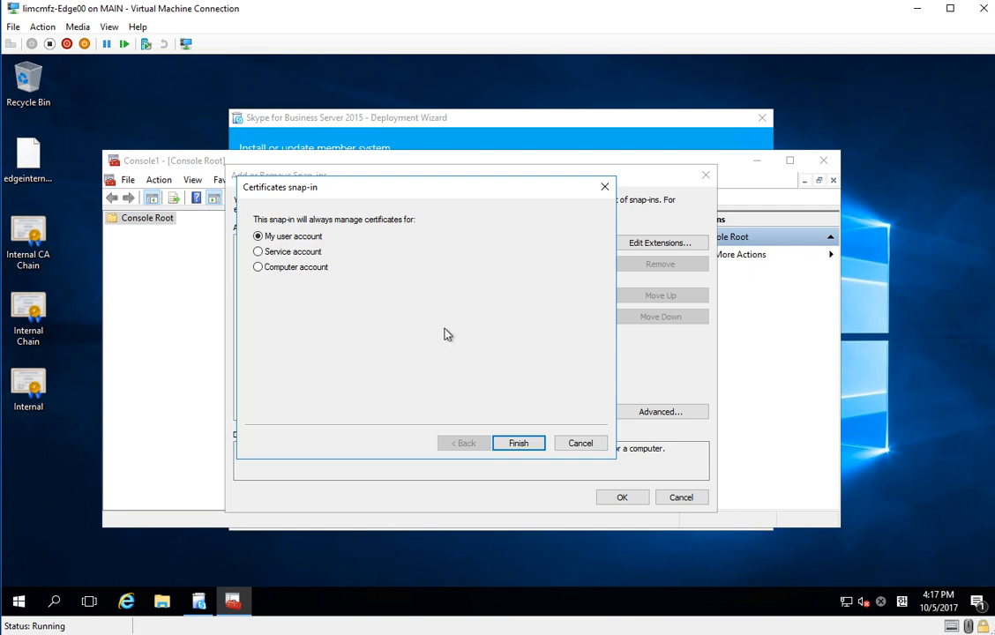
{"action": "left_click", "coordinate": [258, 267]}
{"action": "left_click", "coordinate": [518, 443]}
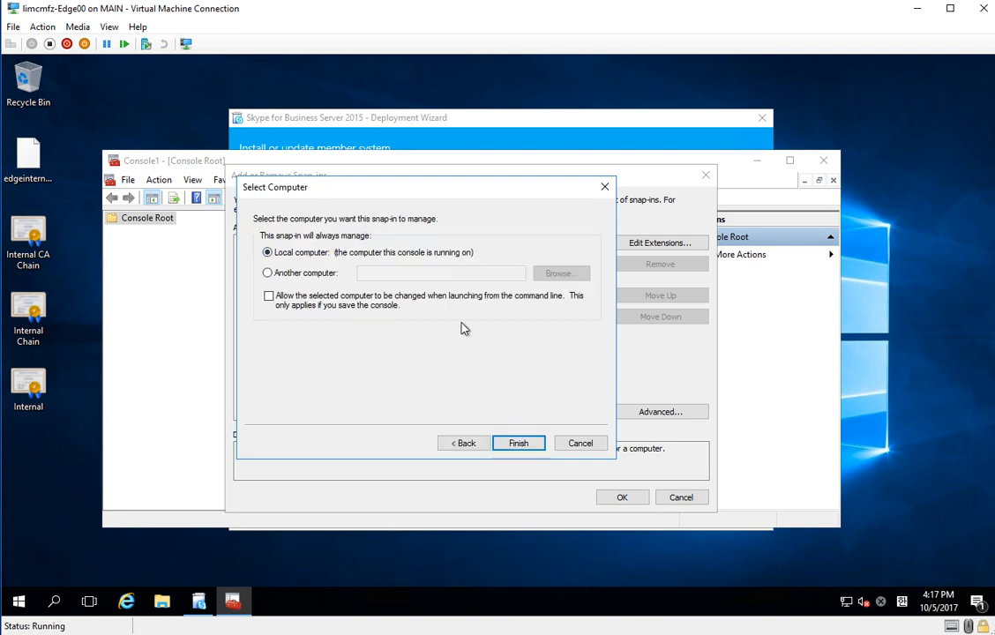
{"action": "left_click", "coordinate": [543, 446]}
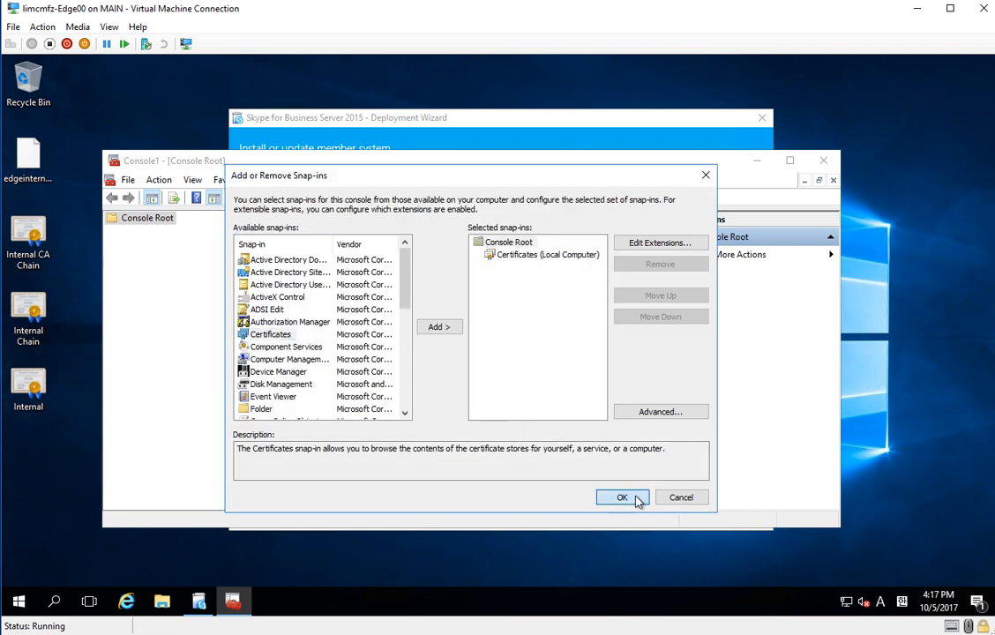
{"action": "left_click", "coordinate": [628, 497]}
Start a certificate import in the local computer's Trusted Root Certification Authorities certificates and proceed to the file selection page
{"action": "double_click", "coordinate": [208, 233]}
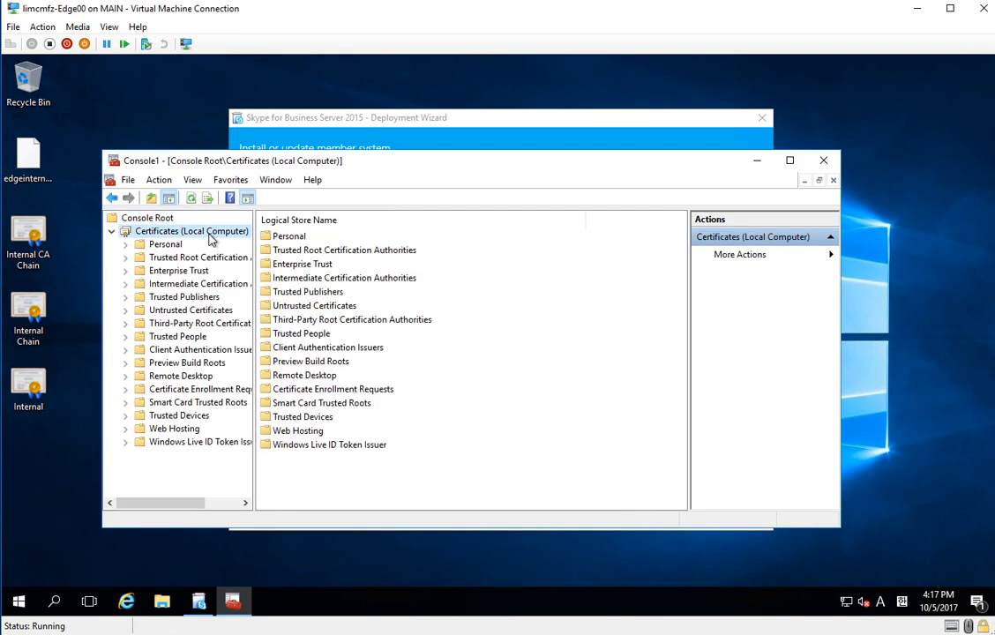
{"action": "double_click", "coordinate": [196, 258]}
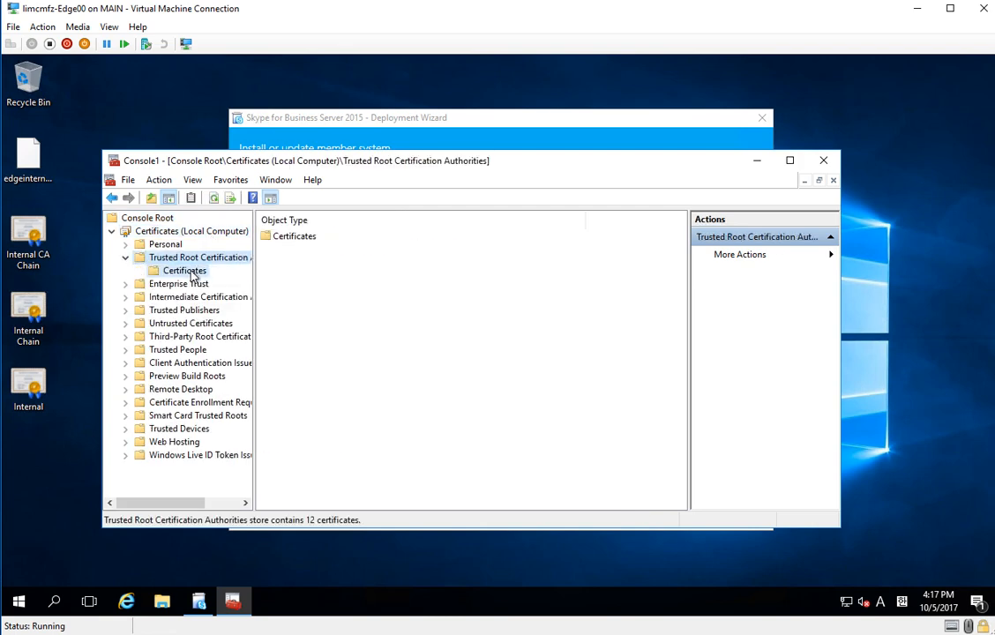
{"action": "left_click", "coordinate": [184, 270]}
{"action": "right_click", "coordinate": [195, 270]}
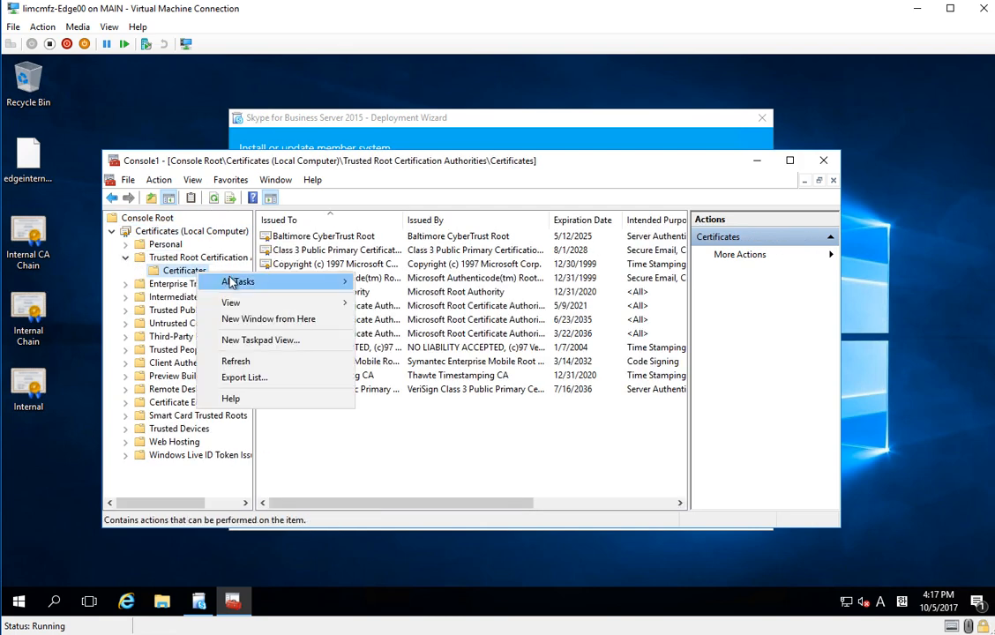
{"action": "mouse_move", "coordinate": [340, 282]}
{"action": "left_click", "coordinate": [381, 283]}
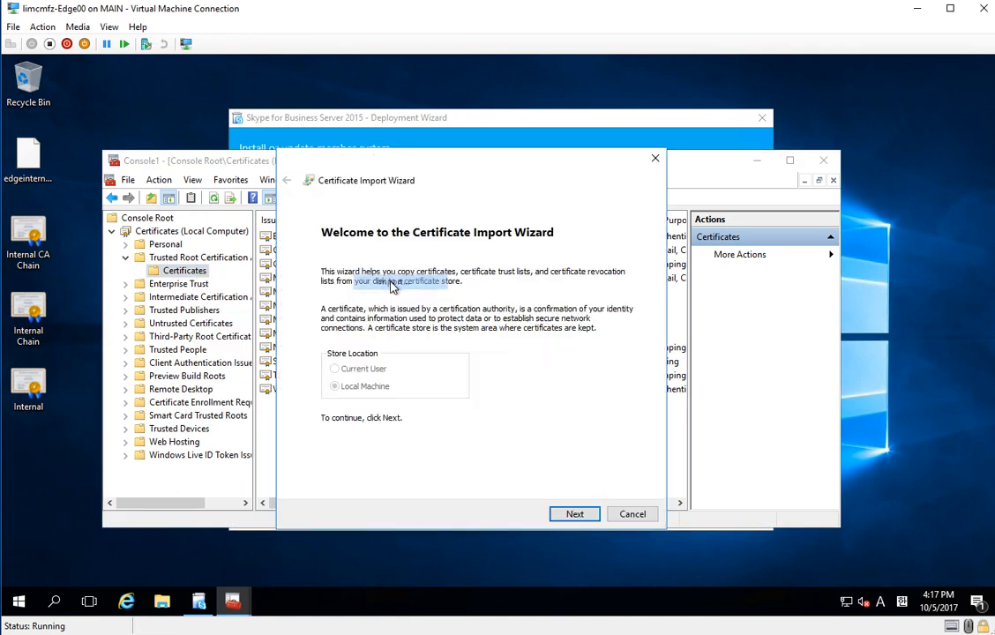
{"action": "left_click", "coordinate": [580, 516]}
Choose the PKCS #7 file Internal CA Chain.p7b from the desktop for the import
{"action": "left_click", "coordinate": [600, 296]}
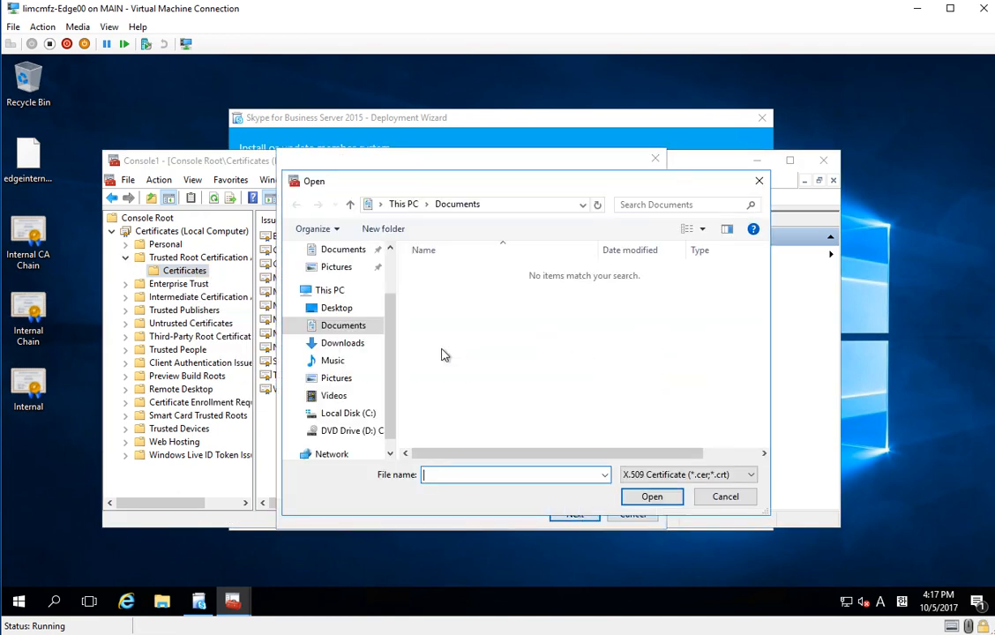
{"action": "left_click", "coordinate": [326, 307]}
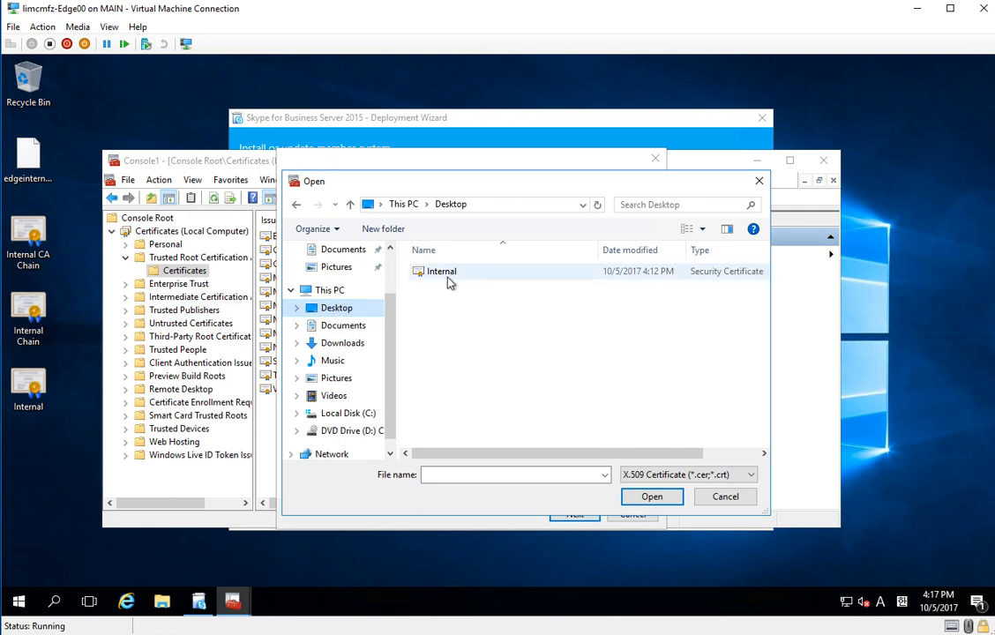
{"action": "left_click", "coordinate": [682, 474]}
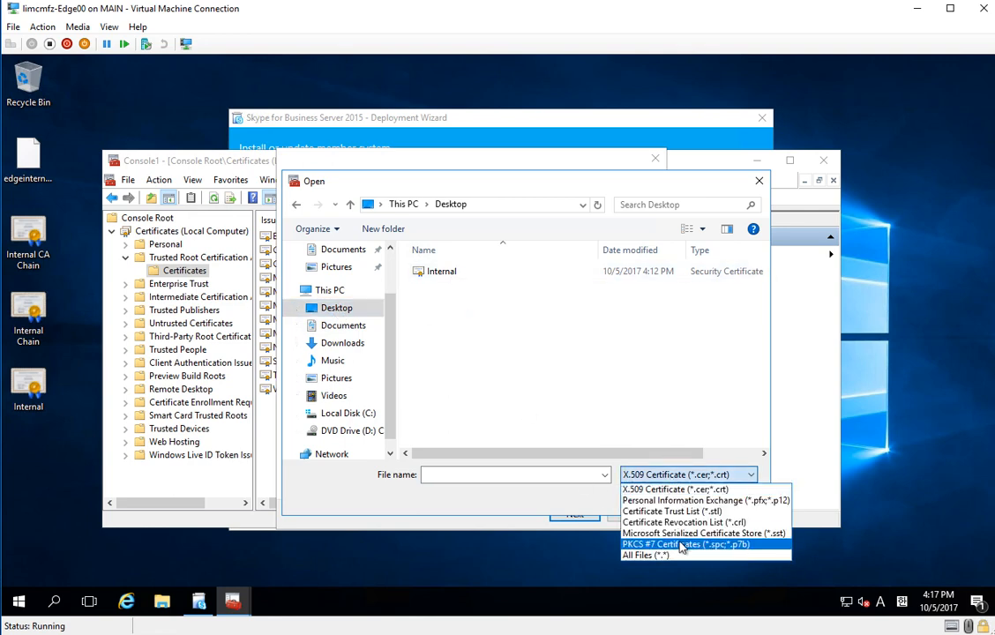
{"action": "left_click", "coordinate": [682, 544]}
{"action": "double_click", "coordinate": [487, 271]}
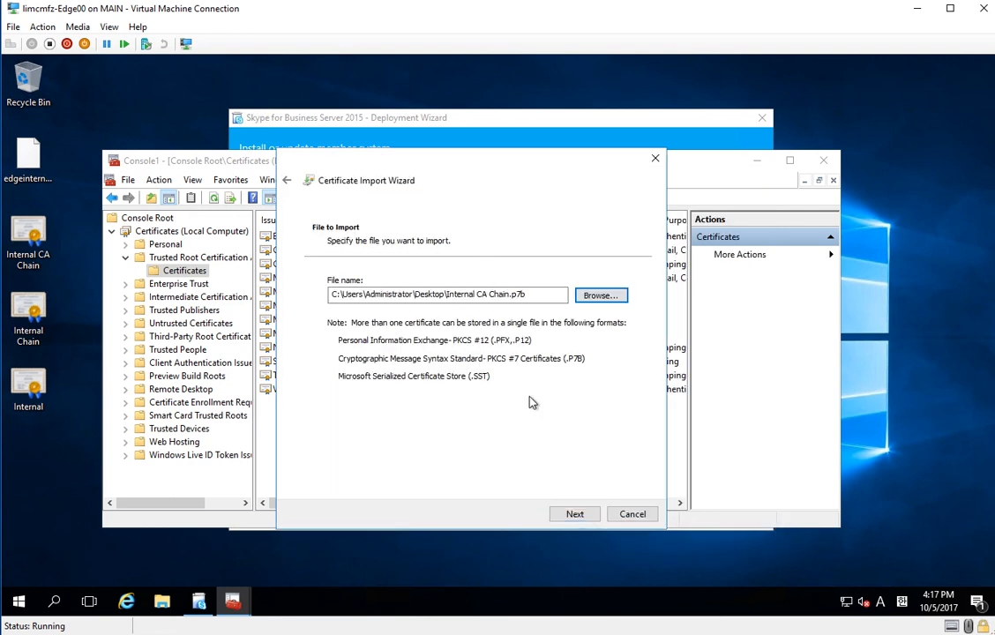
Complete the chain's import, keeping Trusted Root Certification Authorities as the destination store
{"action": "left_click", "coordinate": [575, 514]}
{"action": "left_click", "coordinate": [573, 516]}
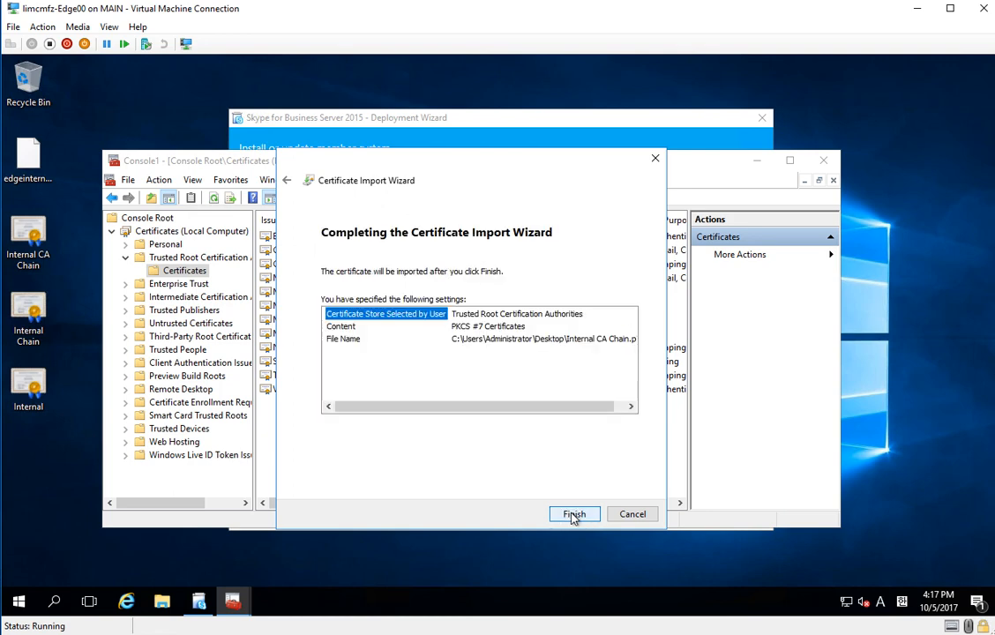
{"action": "left_click", "coordinate": [573, 514]}
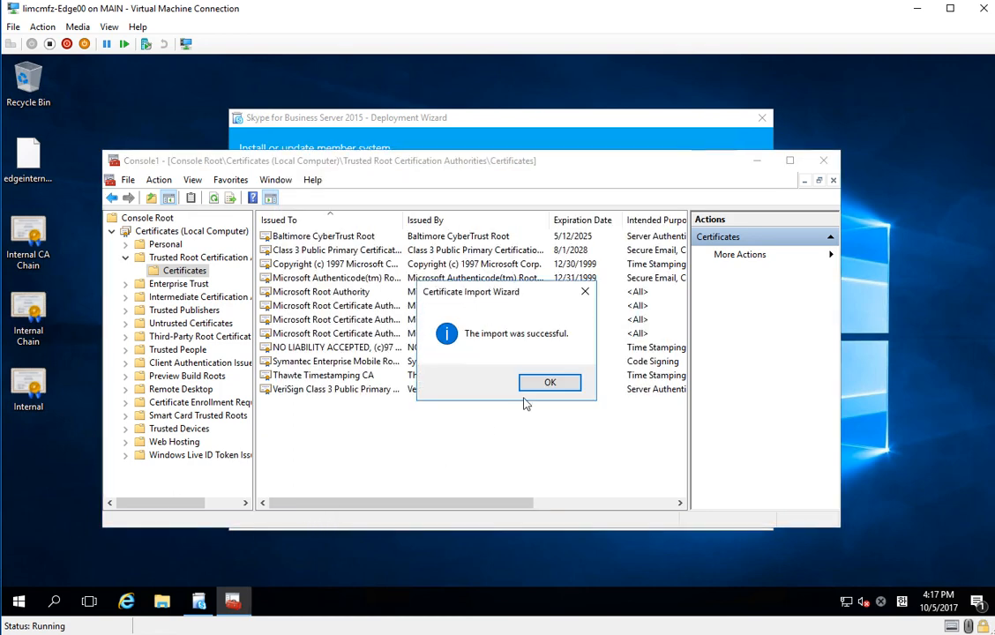
{"action": "left_click", "coordinate": [549, 382]}
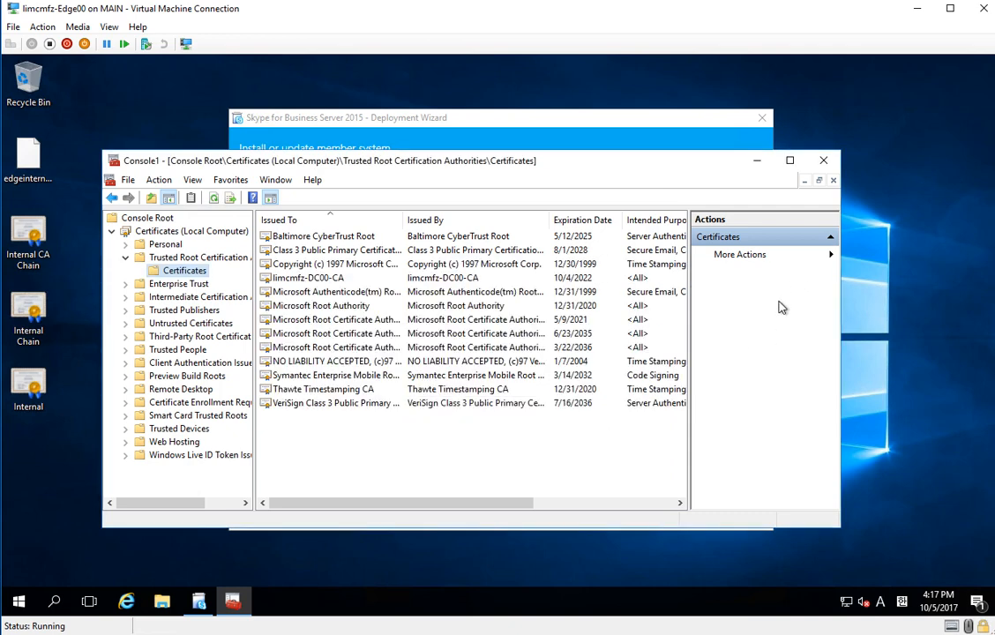
Select the limcmfz-DC00-CA root certificate, and close the management console without saving its settings
{"action": "left_click", "coordinate": [305, 278]}
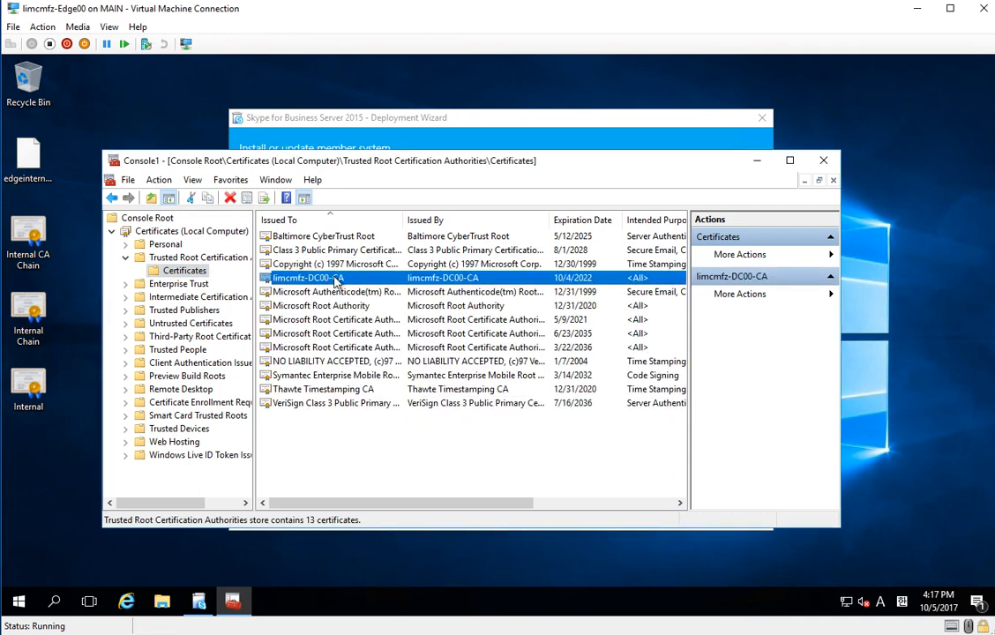
{"action": "left_click", "coordinate": [823, 162]}
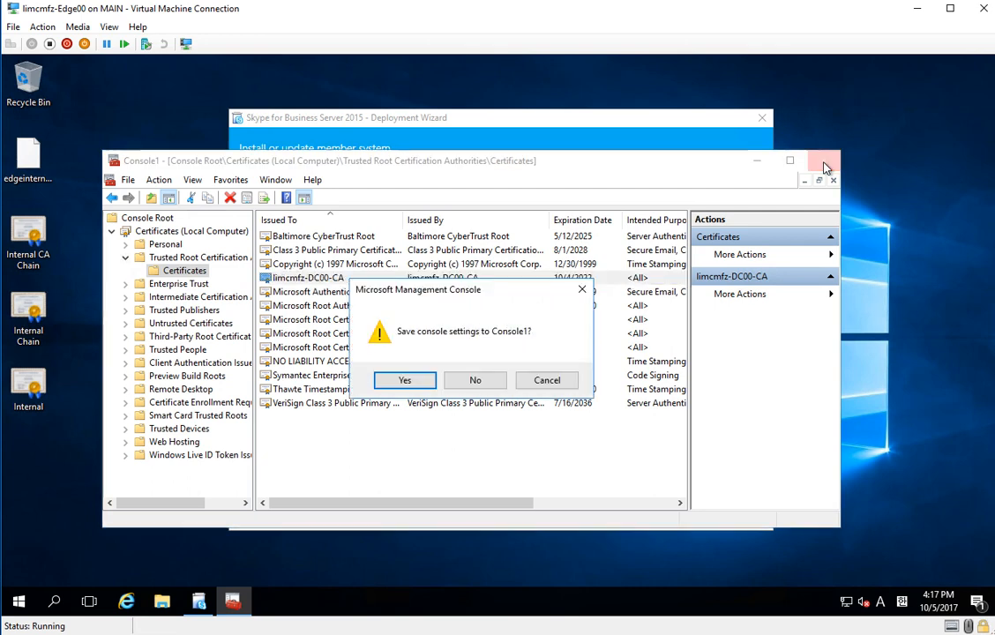
{"action": "left_click", "coordinate": [476, 381]}
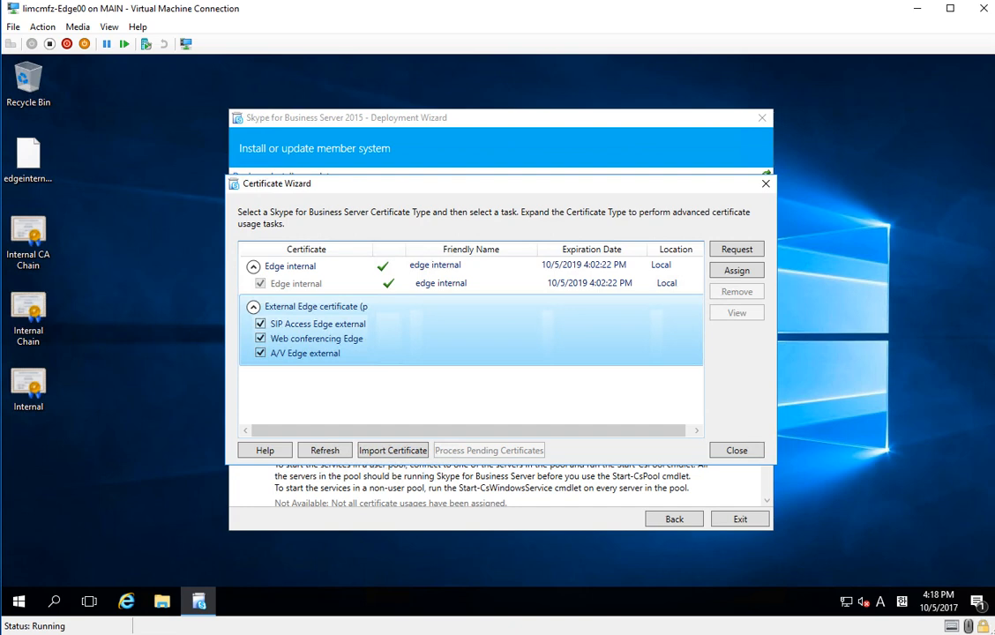
Start an offline certificate request for the External Edge certificate, with the request file External.req on the desktop
{"action": "left_click", "coordinate": [345, 353]}
{"action": "left_click", "coordinate": [736, 249]}
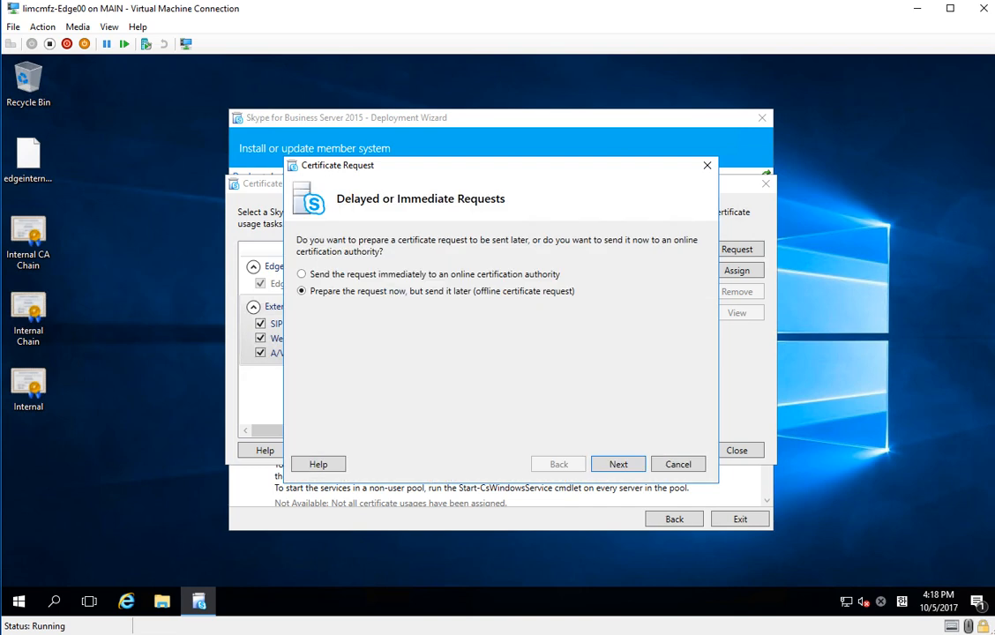
{"action": "left_click", "coordinate": [618, 465]}
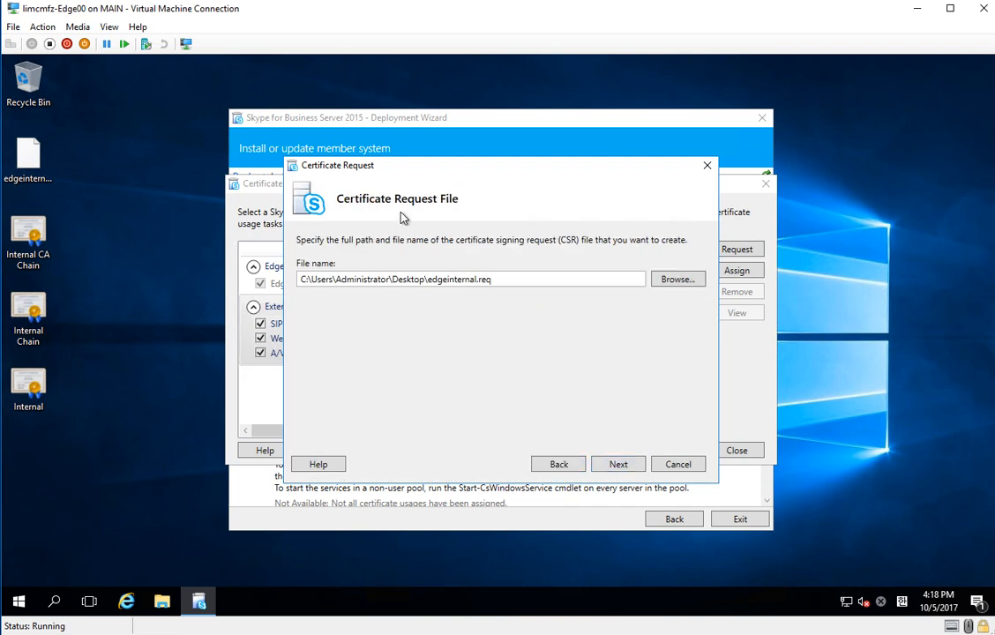
{"action": "left_click", "coordinate": [676, 280]}
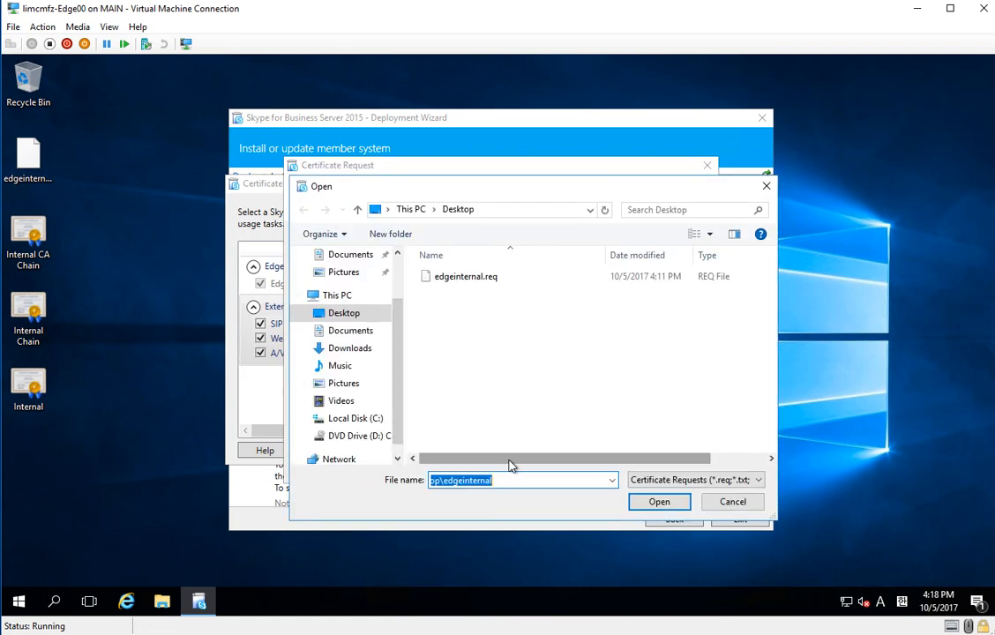
{"action": "type", "text": "External"}
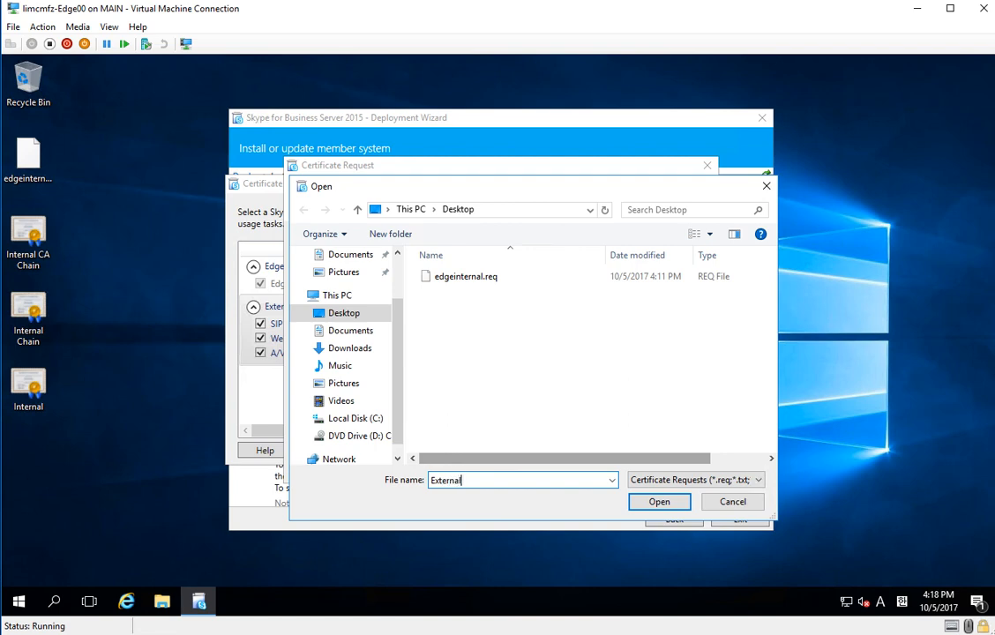
{"action": "key", "text": "Return"}
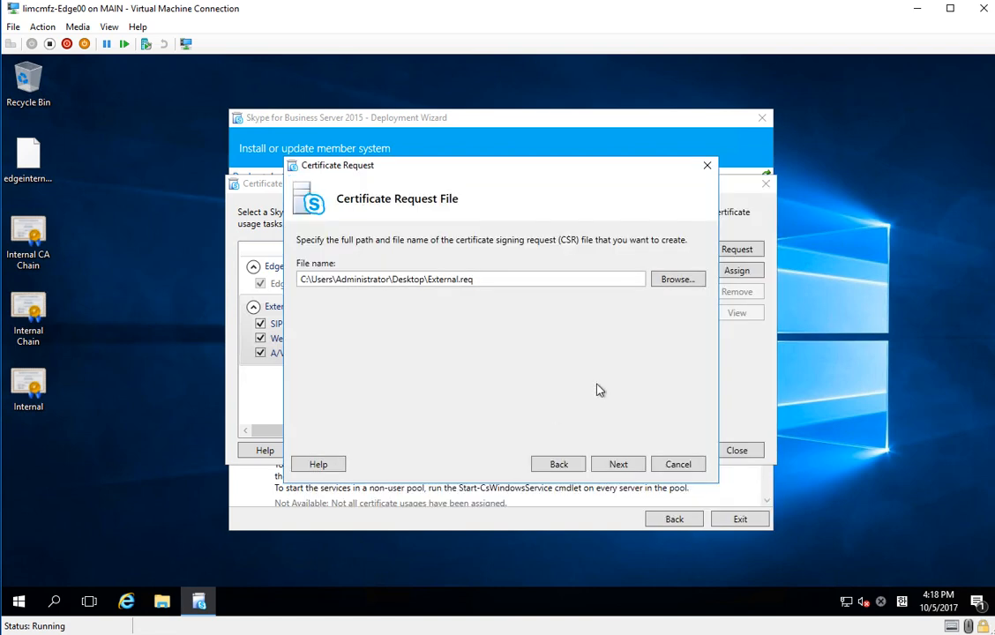
{"action": "left_click", "coordinate": [617, 465]}
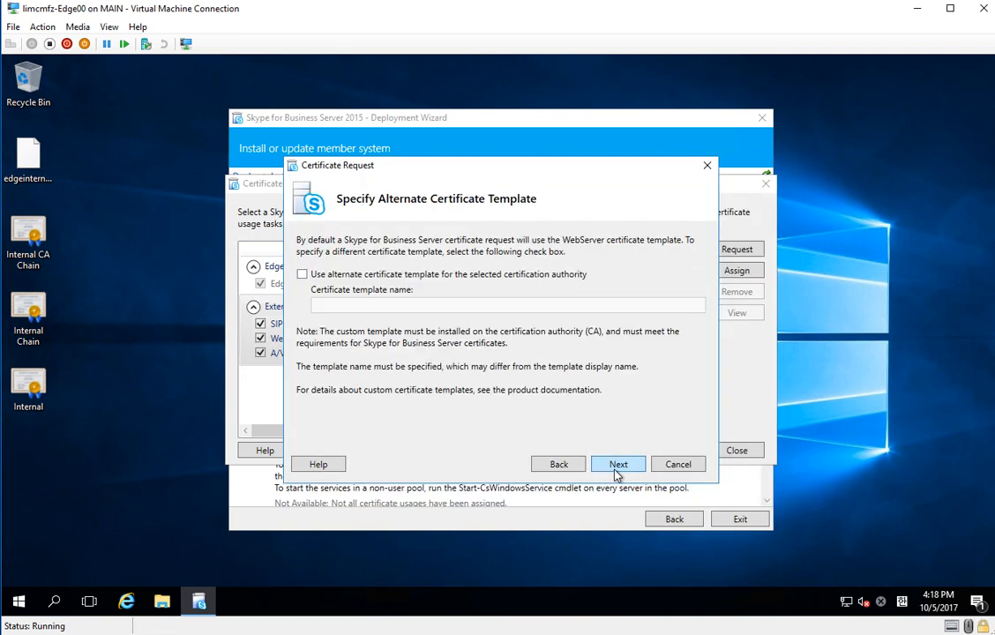
Keep the default certificate template and set the certificate's friendly name to External, with bit length 2048 and an exportable private key
{"action": "left_click", "coordinate": [617, 465]}
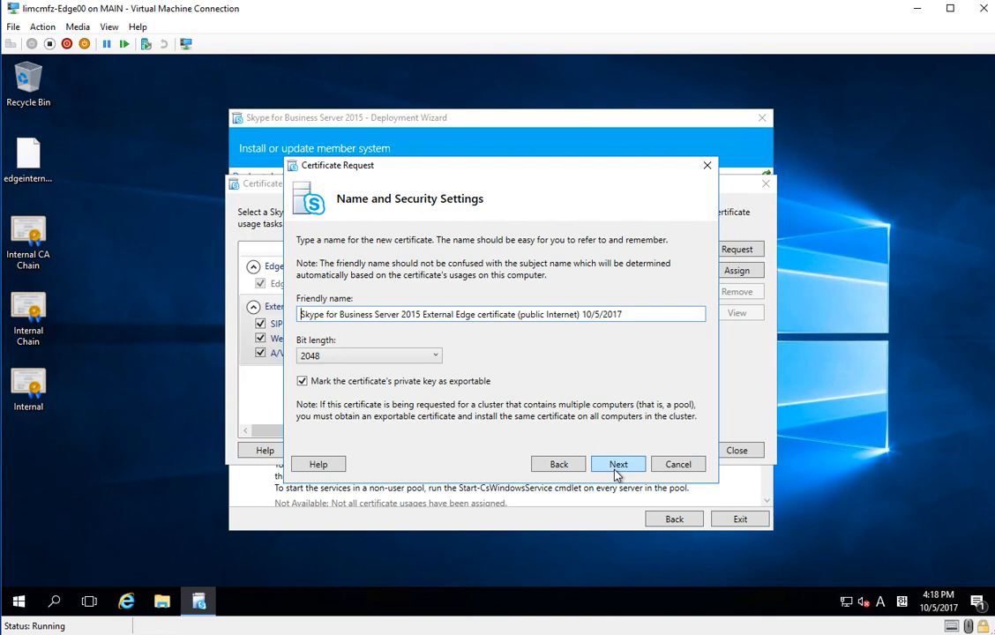
{"action": "left_click_drag", "start_coordinate": [627, 315], "coordinate": [299, 315]}
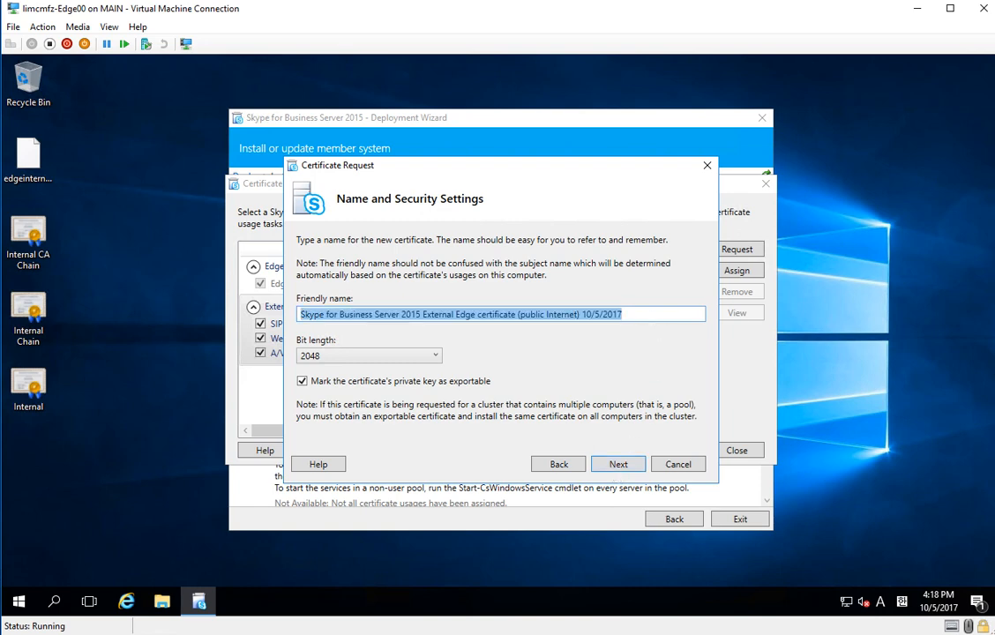
{"action": "type", "text": "Ext"}
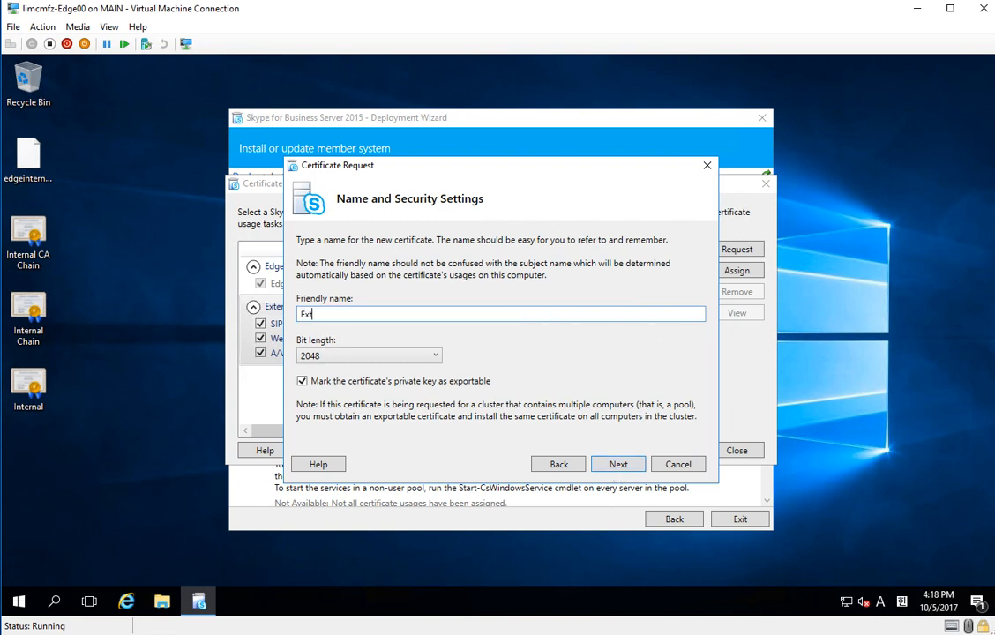
{"action": "type", "text": "ernal"}
{"action": "left_click", "coordinate": [627, 468]}
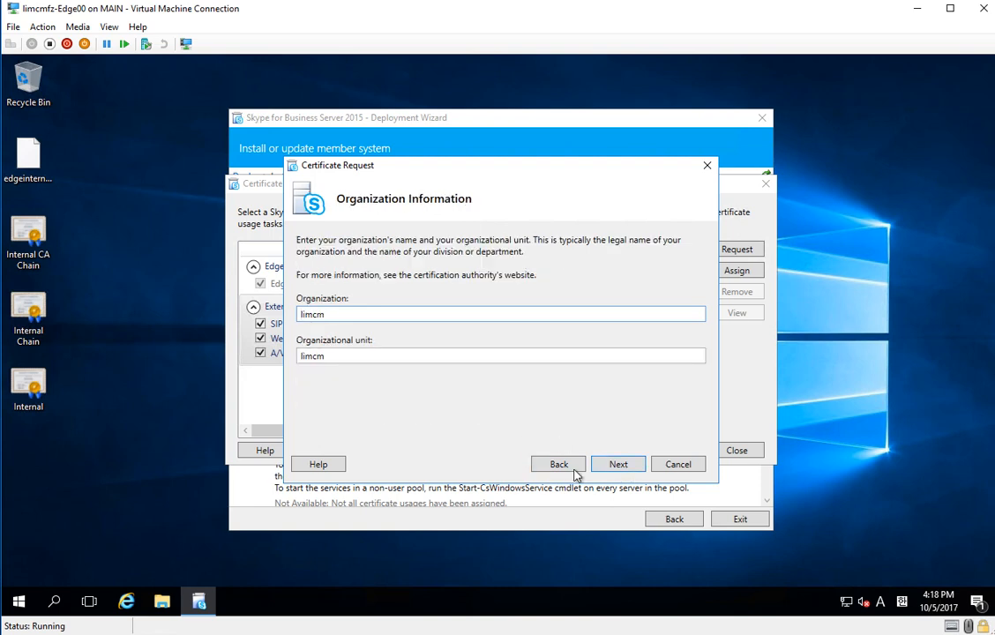
Keep the prefilled organization and subject name details, and include all configured SIP domains in the subject alternative names
{"action": "left_click", "coordinate": [612, 467]}
{"action": "left_click", "coordinate": [614, 469]}
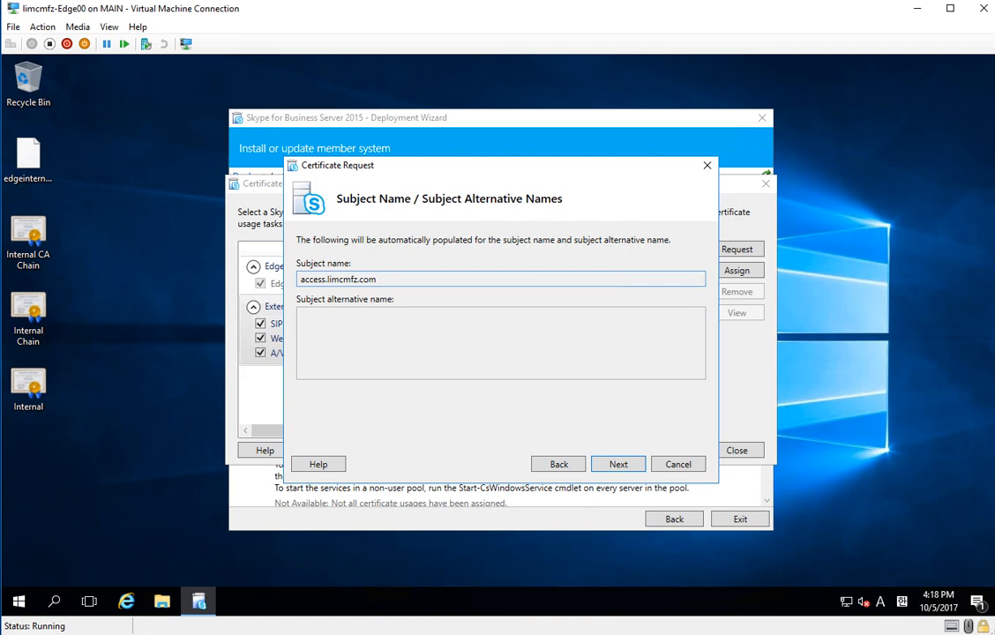
{"action": "left_click", "coordinate": [624, 469]}
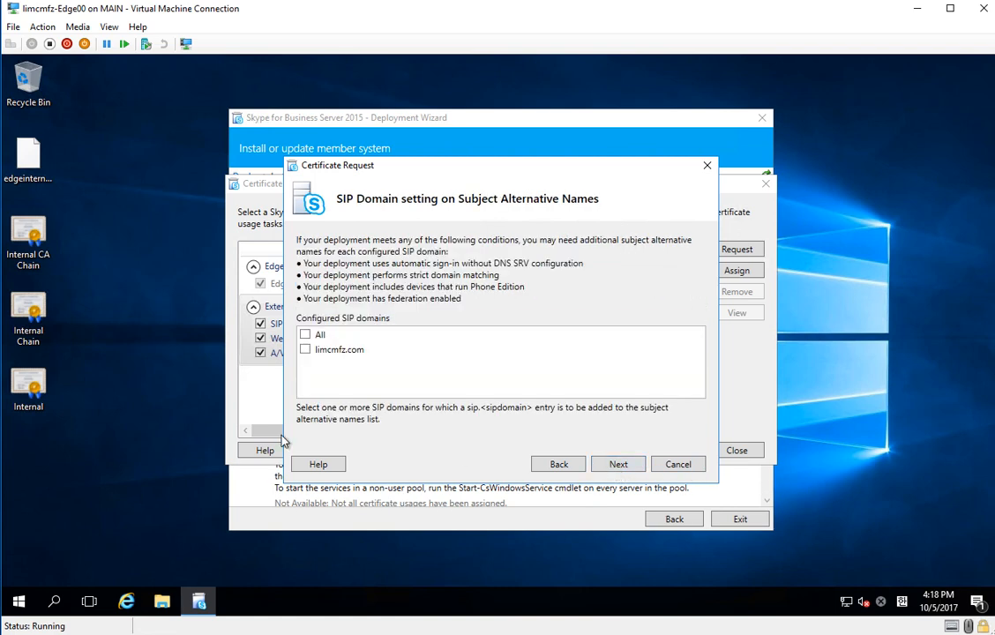
{"action": "left_click", "coordinate": [305, 334]}
{"action": "left_click", "coordinate": [614, 470]}
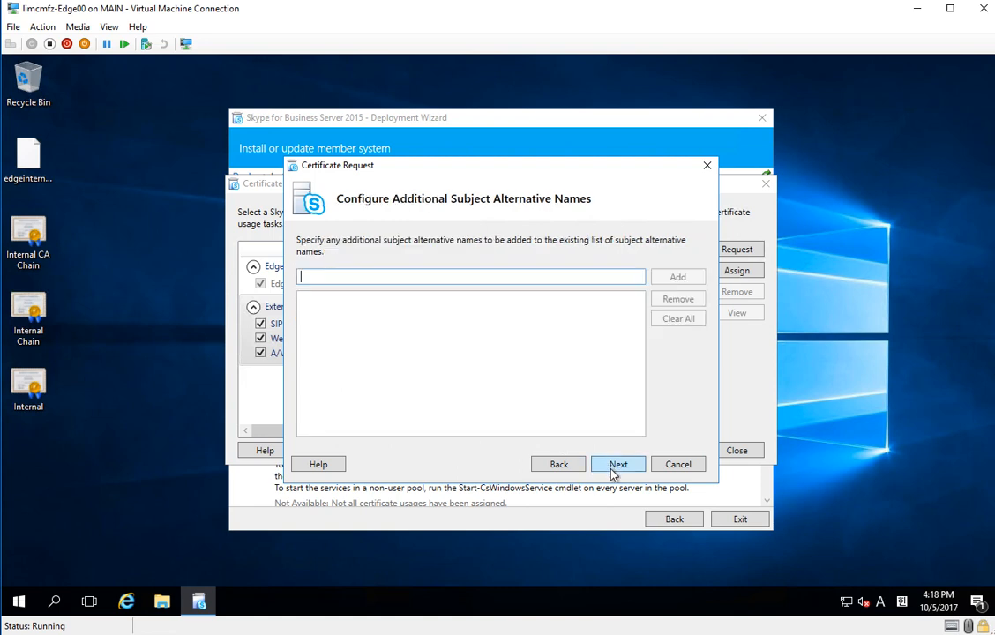
Generate the External Edge certificate request without additional subject alternative names, and finish the request wizard
{"action": "left_click", "coordinate": [616, 468]}
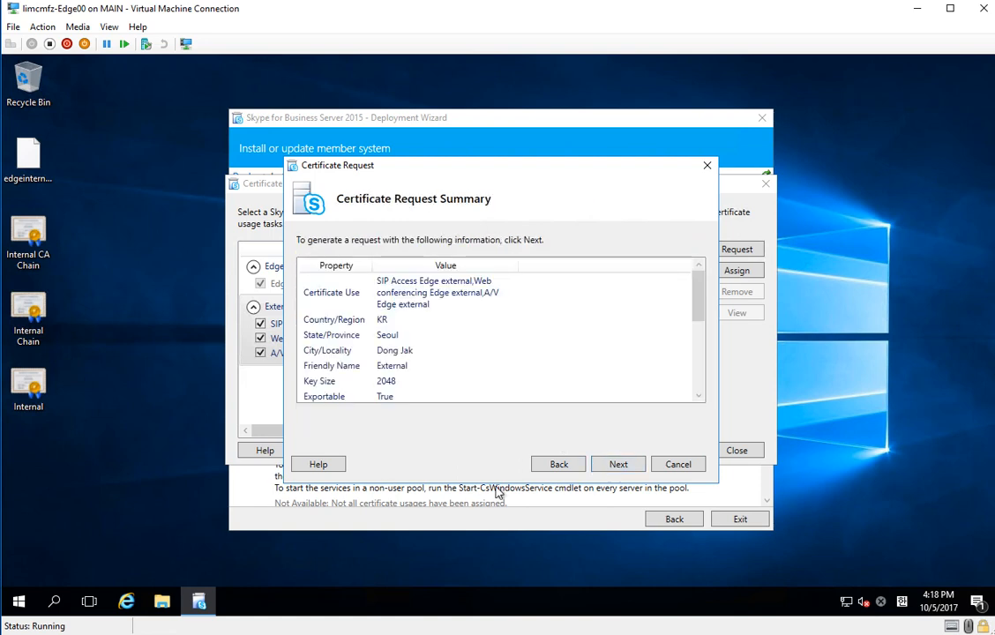
{"action": "left_click", "coordinate": [615, 464]}
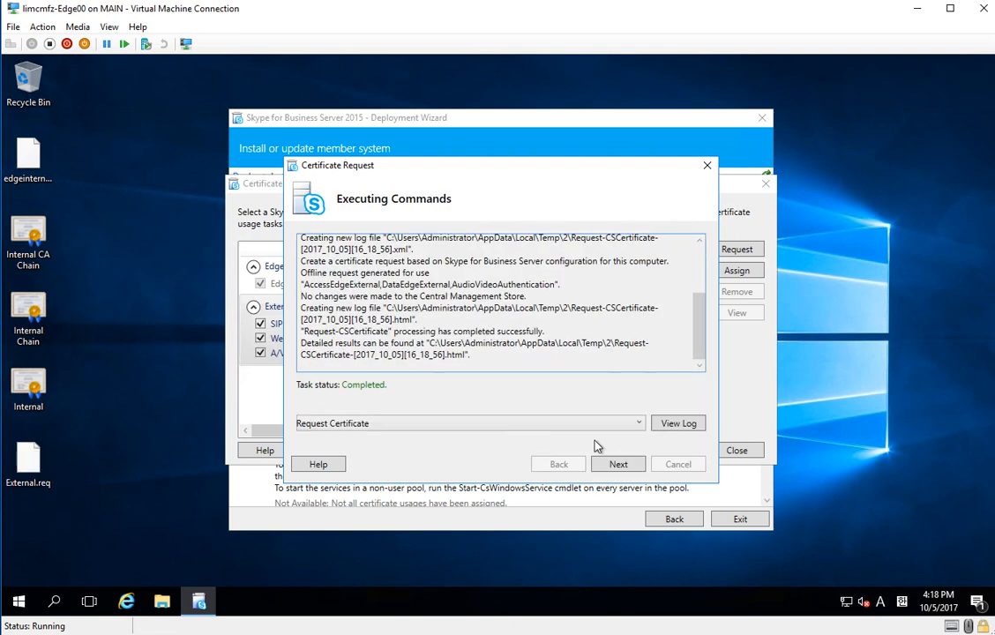
{"action": "left_click", "coordinate": [618, 466]}
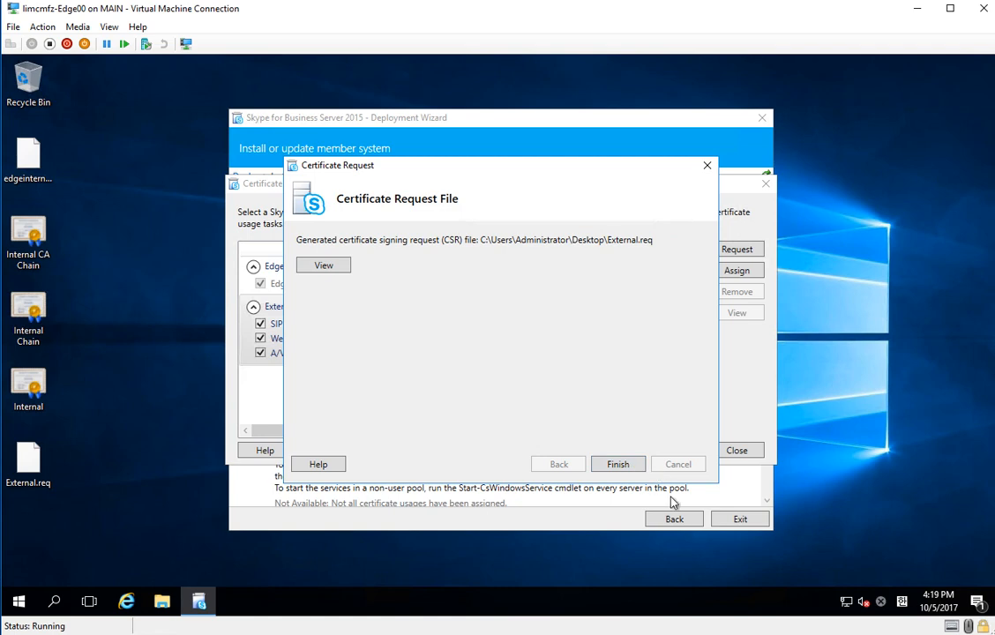
{"action": "left_click", "coordinate": [630, 468]}
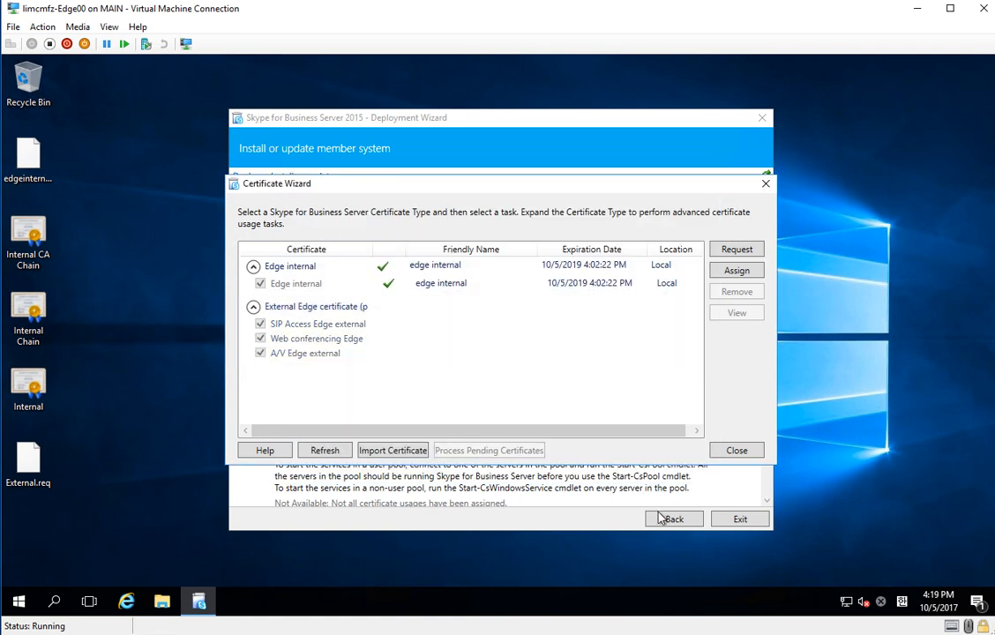
Switch to Internet Explorer, accept its recommended settings, close the MSN page, and go to gogetssl.com
{"action": "left_click", "coordinate": [127, 603]}
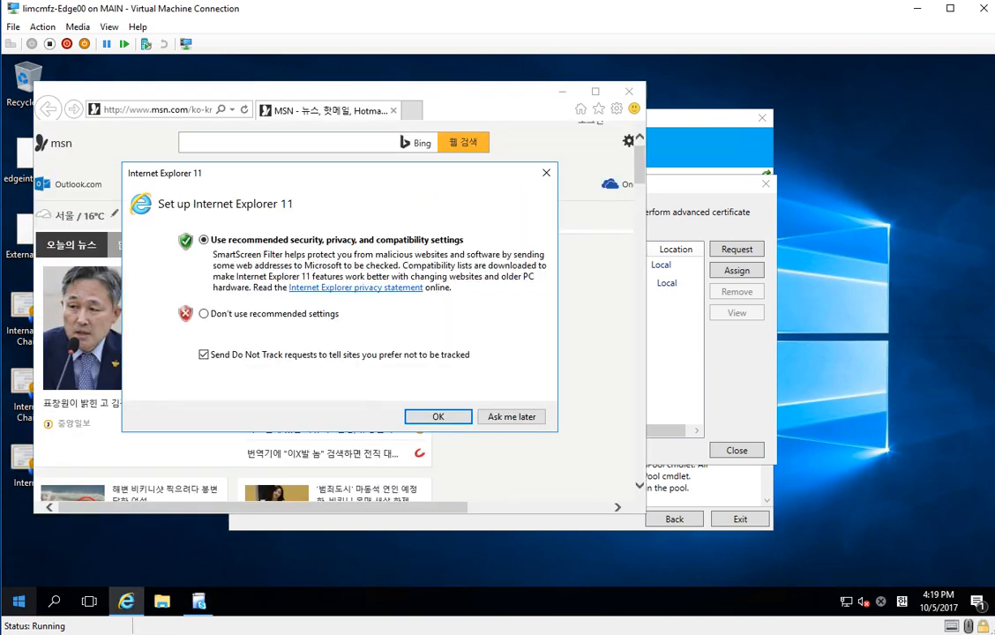
{"action": "left_click", "coordinate": [442, 415]}
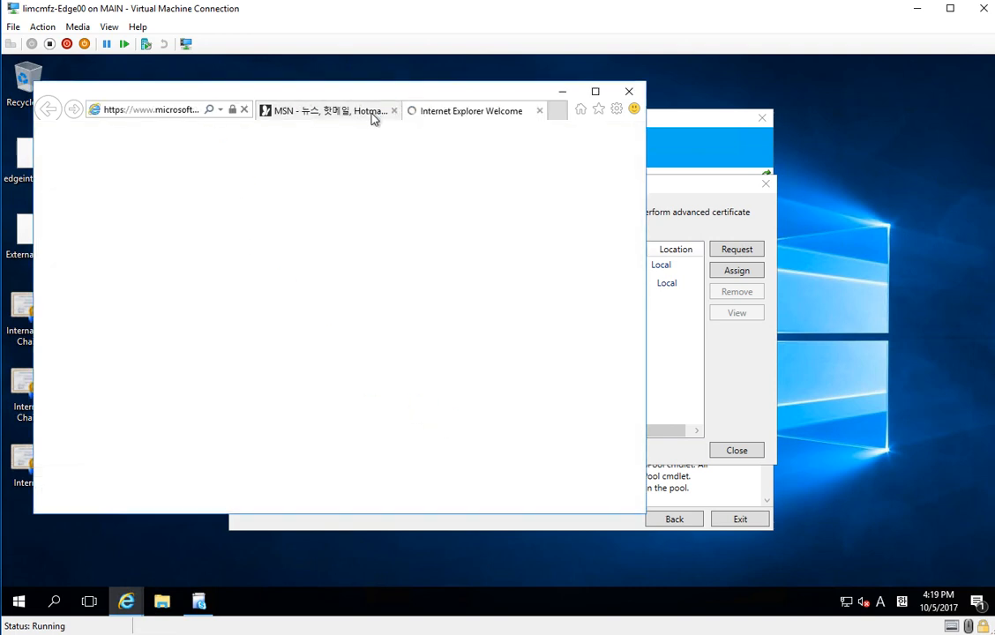
{"action": "left_click", "coordinate": [373, 113]}
{"action": "left_click", "coordinate": [395, 113]}
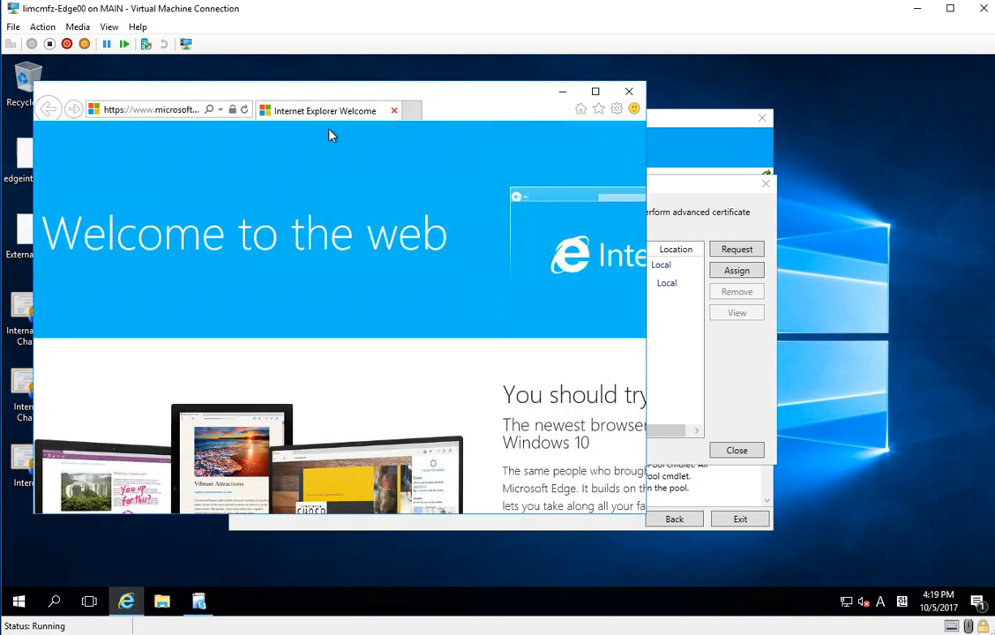
{"action": "left_click", "coordinate": [133, 110]}
{"action": "type", "text": "gog"}
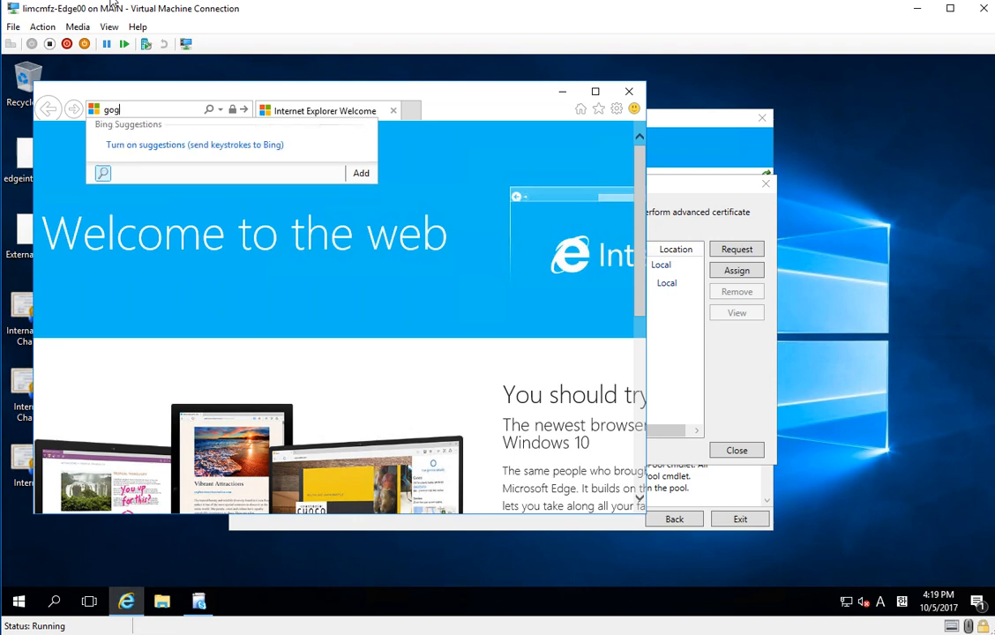
{"action": "type", "text": "etssl"}
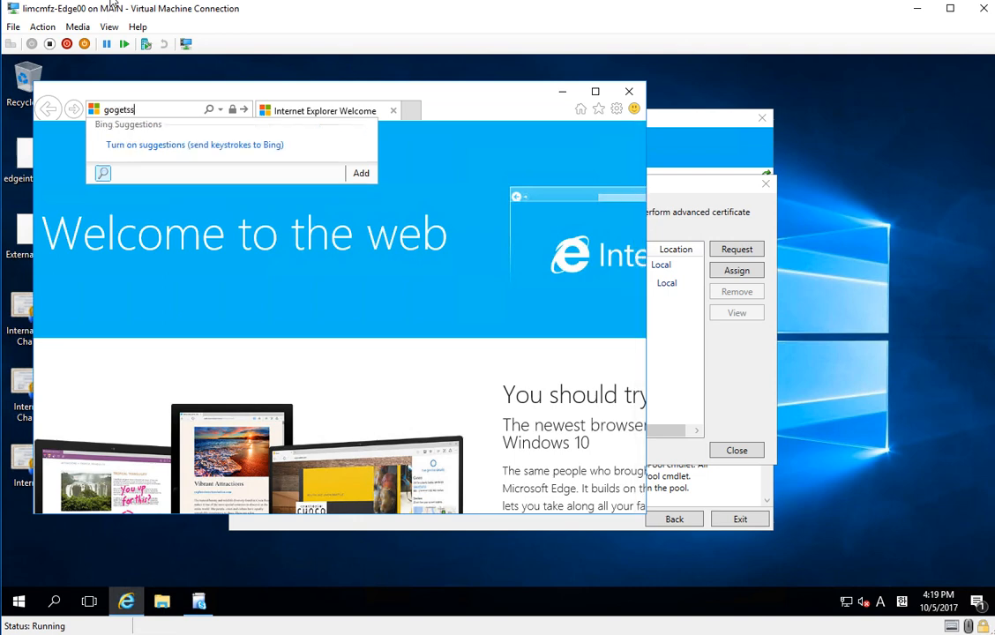
{"action": "type", "text": ".com"}
{"action": "key", "text": "Return"}
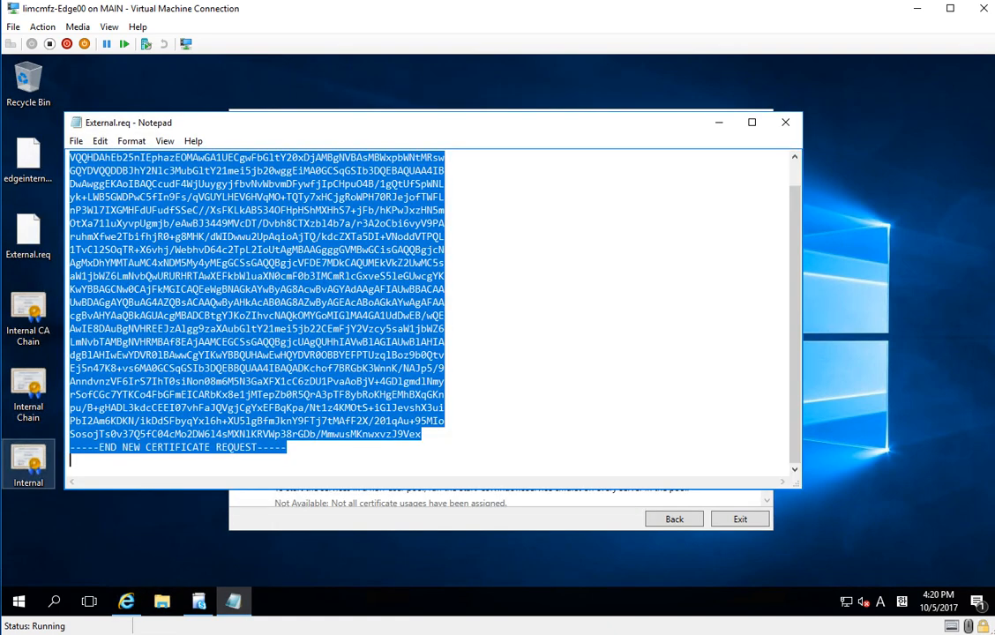
Review the request text in External.req, and paste it as the CSR in GoGetSSL's Comodo PositiveSSL Multi-Domain form in Internet Explorer
{"action": "left_click", "coordinate": [346, 329]}
{"action": "scroll", "coordinate": [336, 345], "scroll_direction": "up", "scroll_amount": 1}
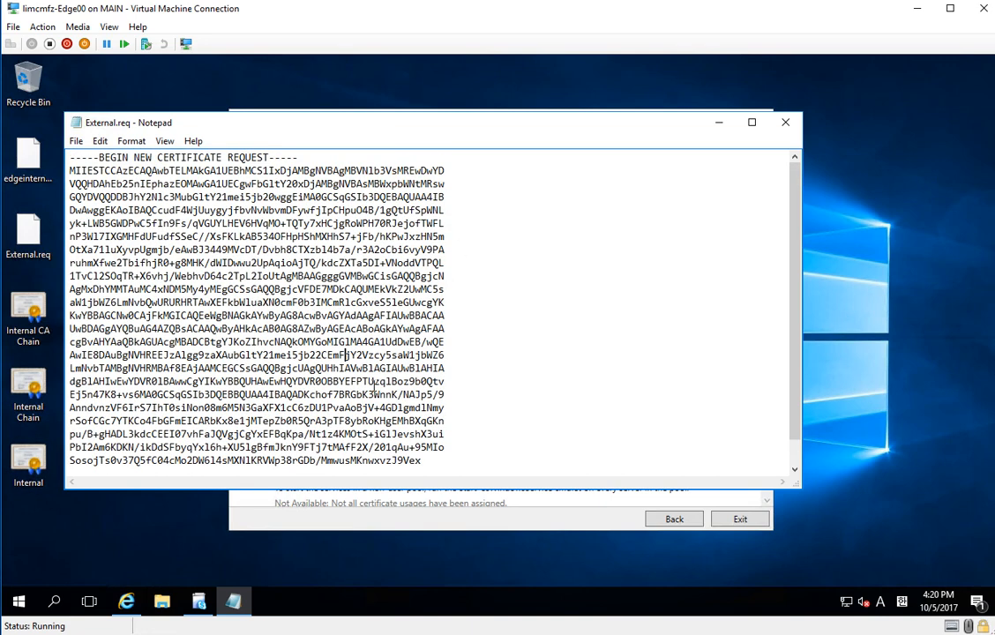
{"action": "scroll", "coordinate": [366, 383], "scroll_direction": "down", "scroll_amount": 1}
{"action": "scroll", "coordinate": [364, 399], "scroll_direction": "up", "scroll_amount": 1}
{"action": "left_click", "coordinate": [315, 360]}
{"action": "left_click_drag", "start_coordinate": [333, 423], "coordinate": [336, 434]}
{"action": "left_click", "coordinate": [276, 253]}
{"action": "left_click", "coordinate": [201, 602]}
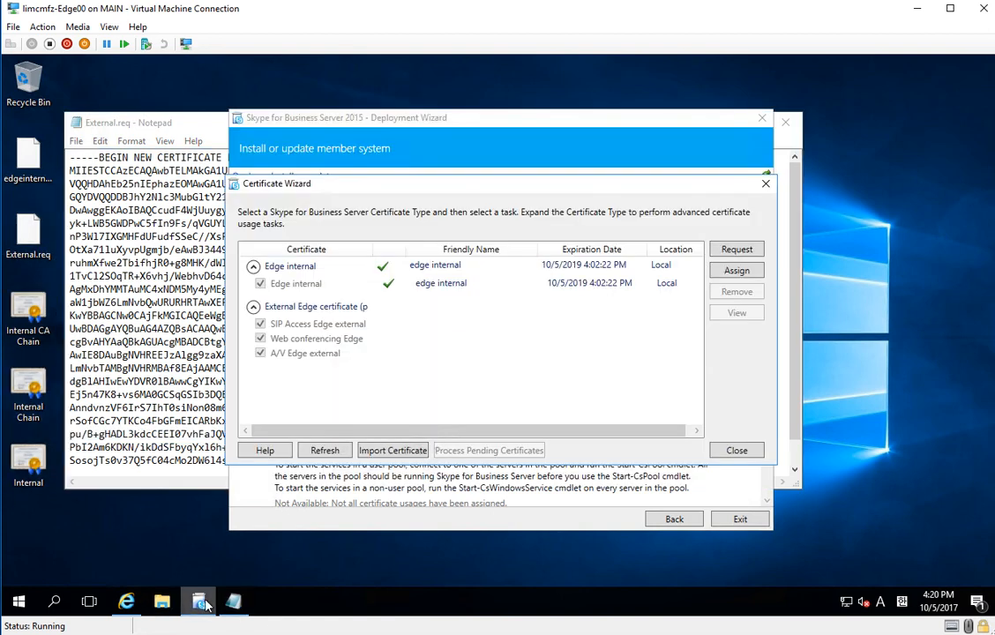
{"action": "left_click", "coordinate": [131, 602]}
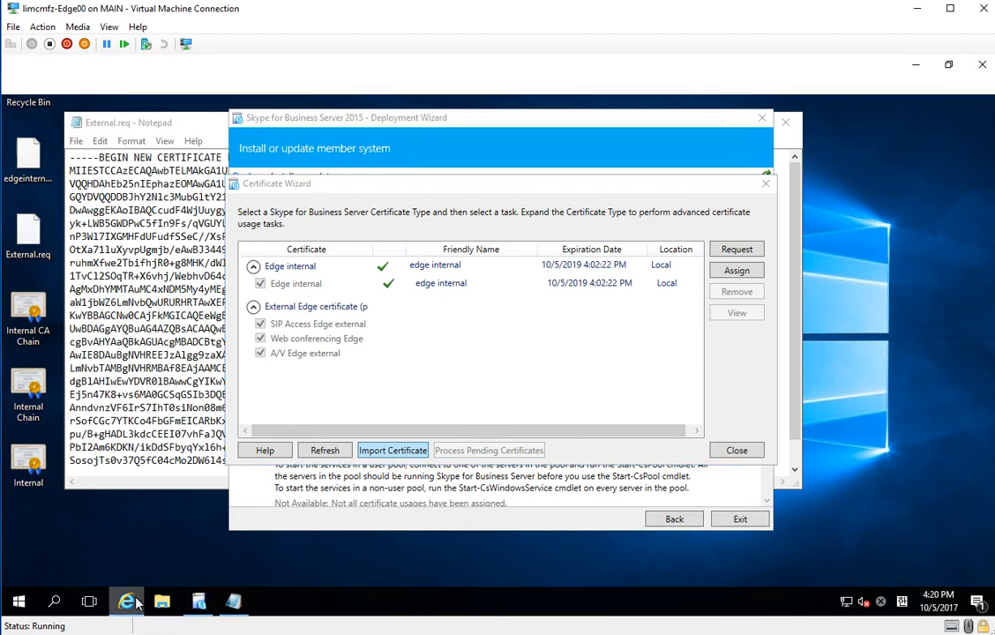
{"action": "left_click", "coordinate": [781, 521]}
{"action": "key", "text": "ctrl+v"}
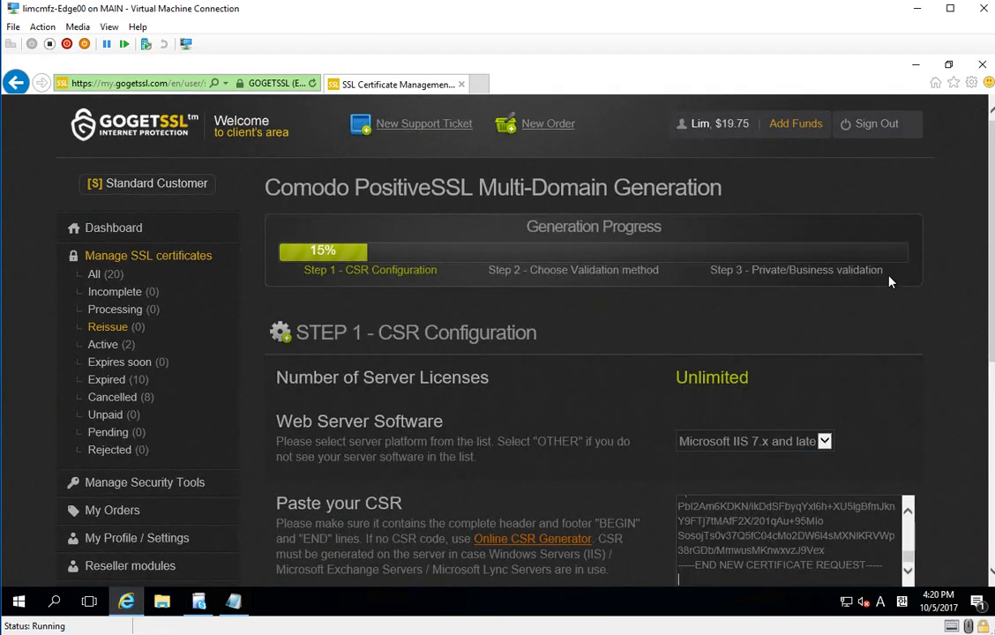
Remove limcmfz.com from the additional SAN domains, keep only sip.limcmfz.com, and validate the CSR
{"action": "scroll", "coordinate": [906, 270], "scroll_direction": "down", "scroll_amount": 3}
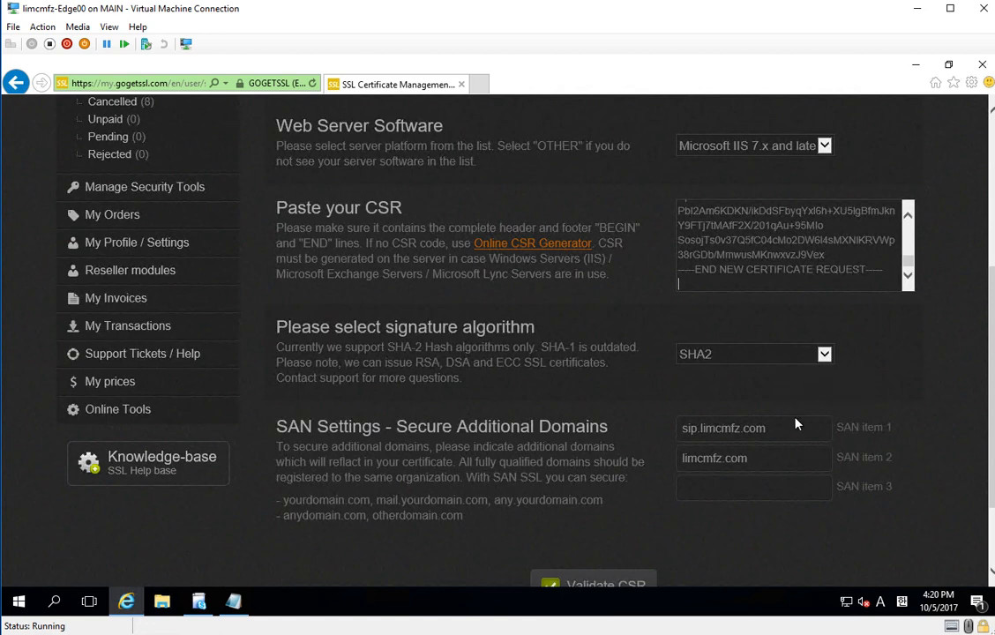
{"action": "left_click_drag", "start_coordinate": [794, 428], "coordinate": [672, 433]}
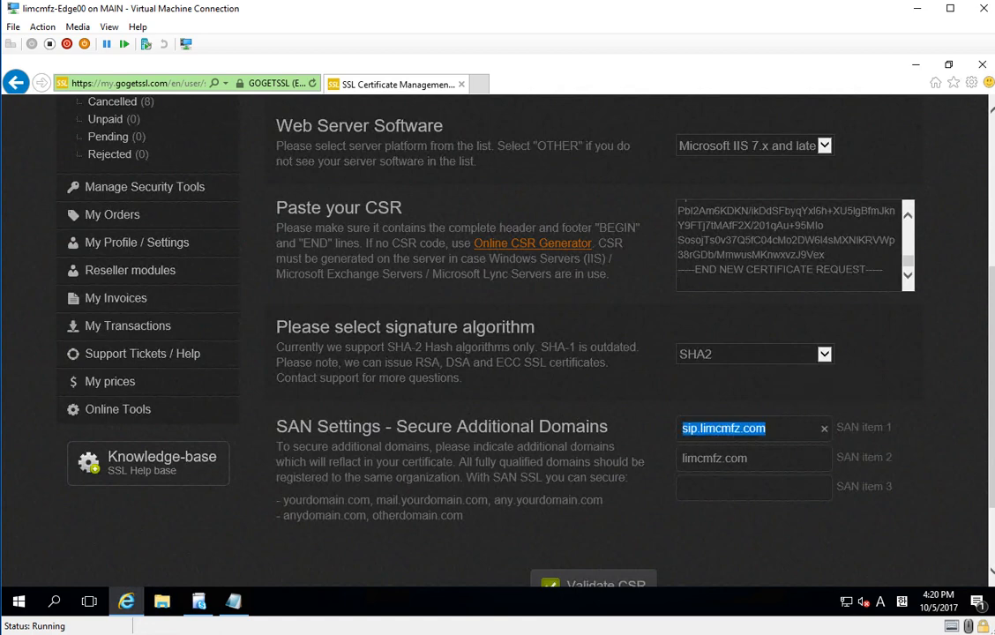
{"action": "left_click_drag", "start_coordinate": [827, 458], "coordinate": [111, 472]}
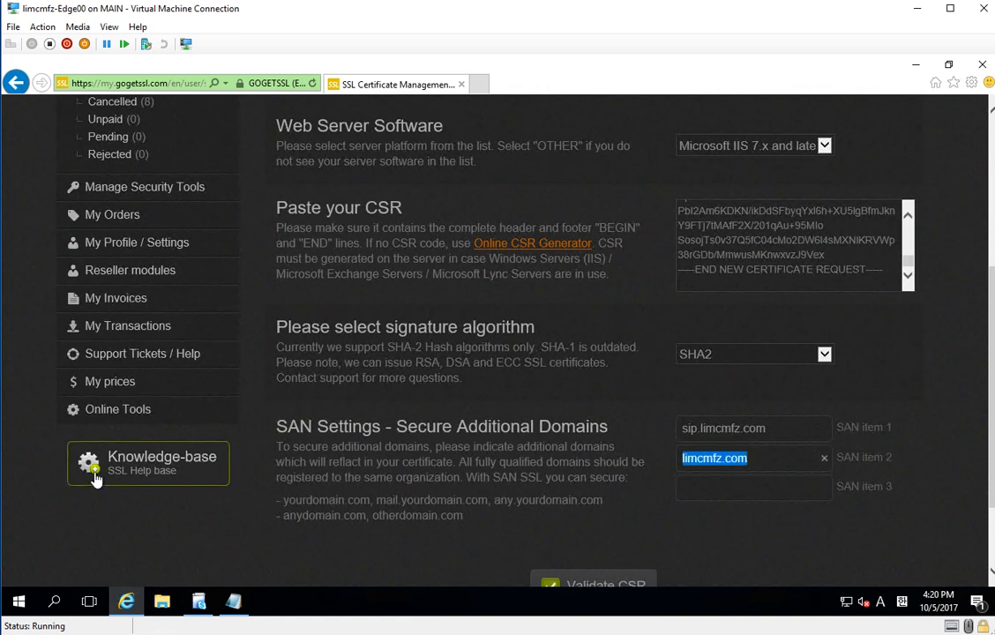
{"action": "key", "text": "Delete"}
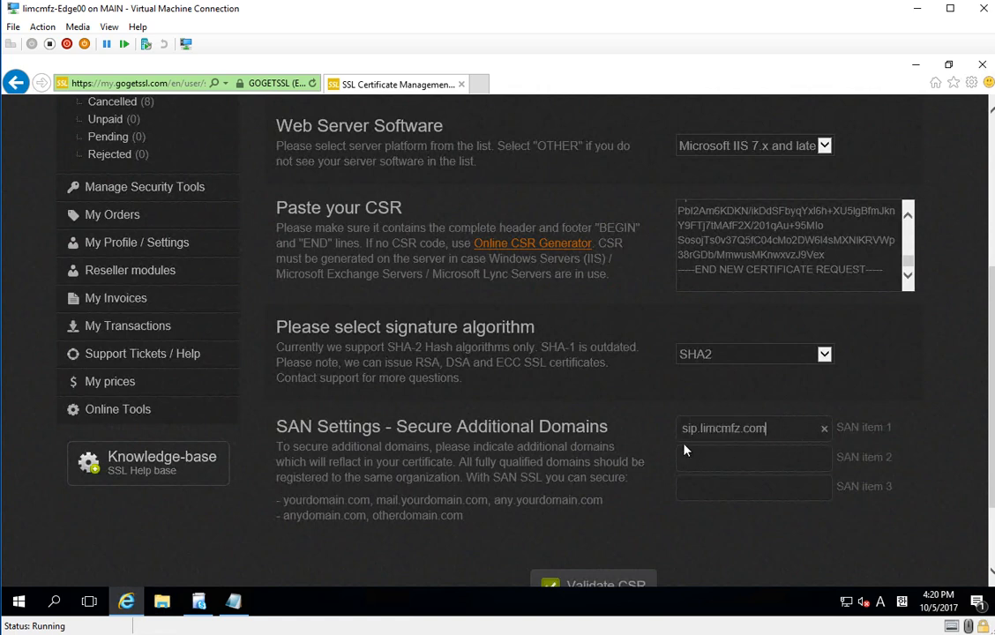
{"action": "scroll", "coordinate": [538, 482], "scroll_direction": "down", "scroll_amount": 1}
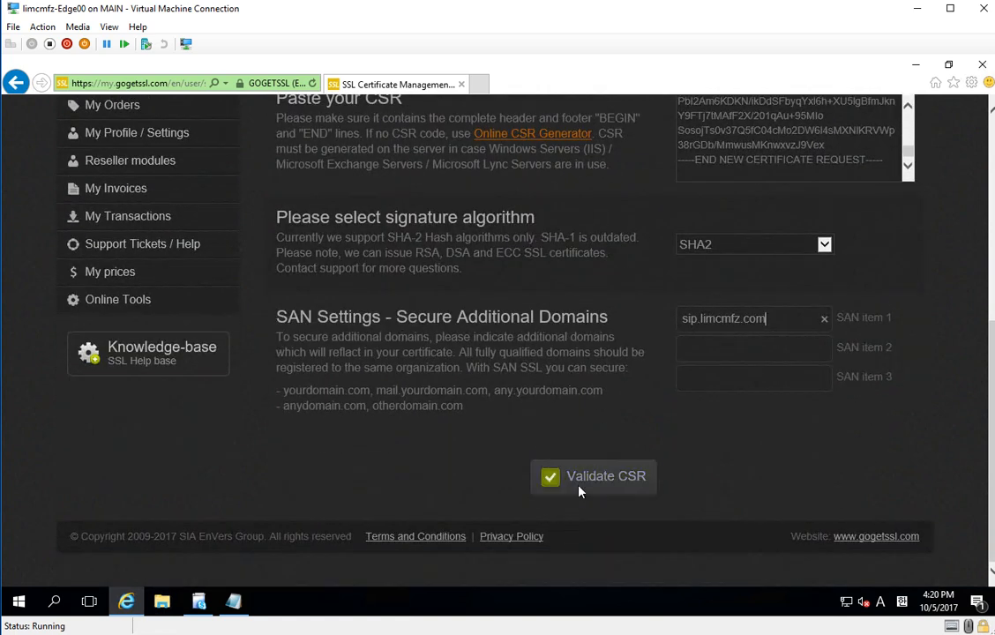
{"action": "left_click", "coordinate": [587, 481]}
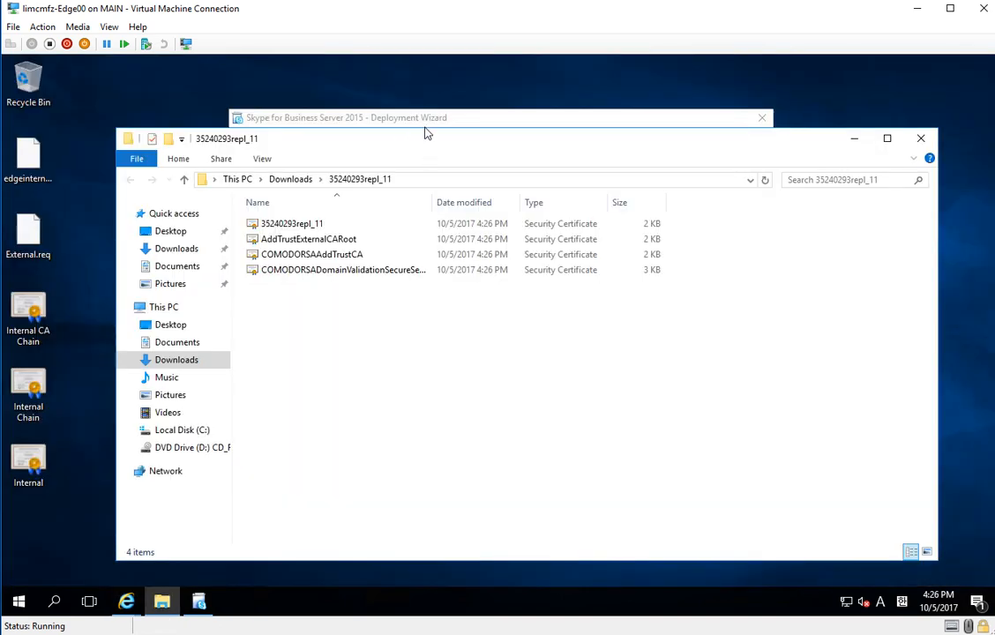
Start a certificate import in the Certificate Wizard with the file 35240293repl_11.crt from Downloads, showing all file types to find it
{"action": "left_click", "coordinate": [520, 117]}
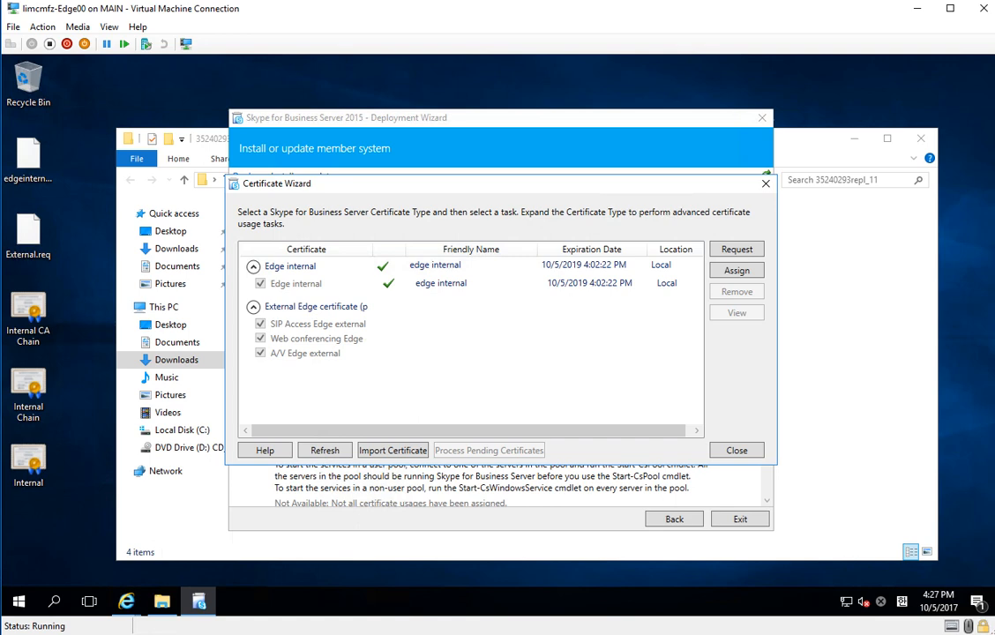
{"action": "left_click", "coordinate": [392, 451]}
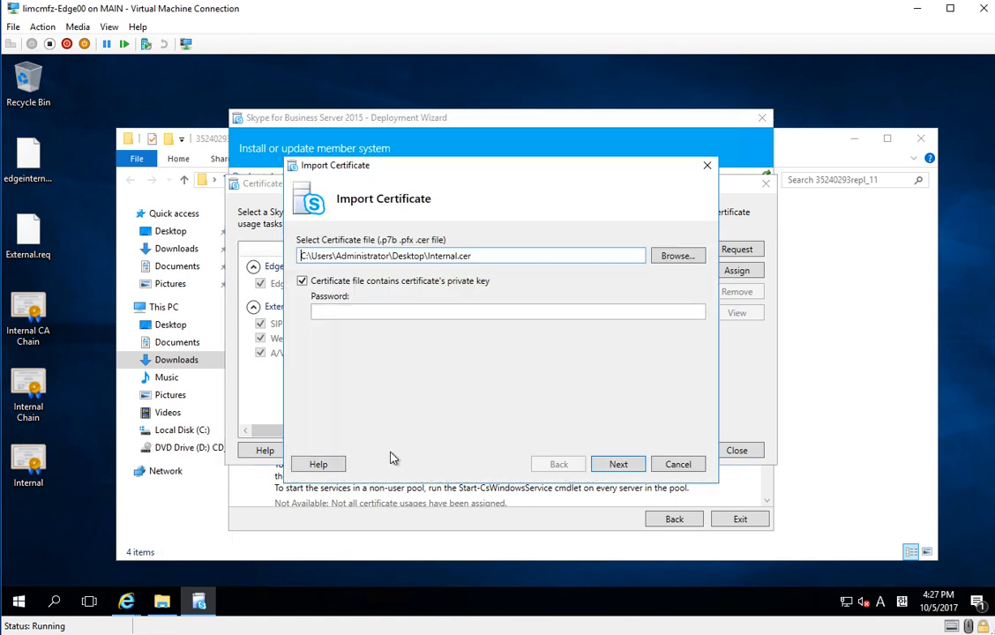
{"action": "left_click", "coordinate": [677, 256]}
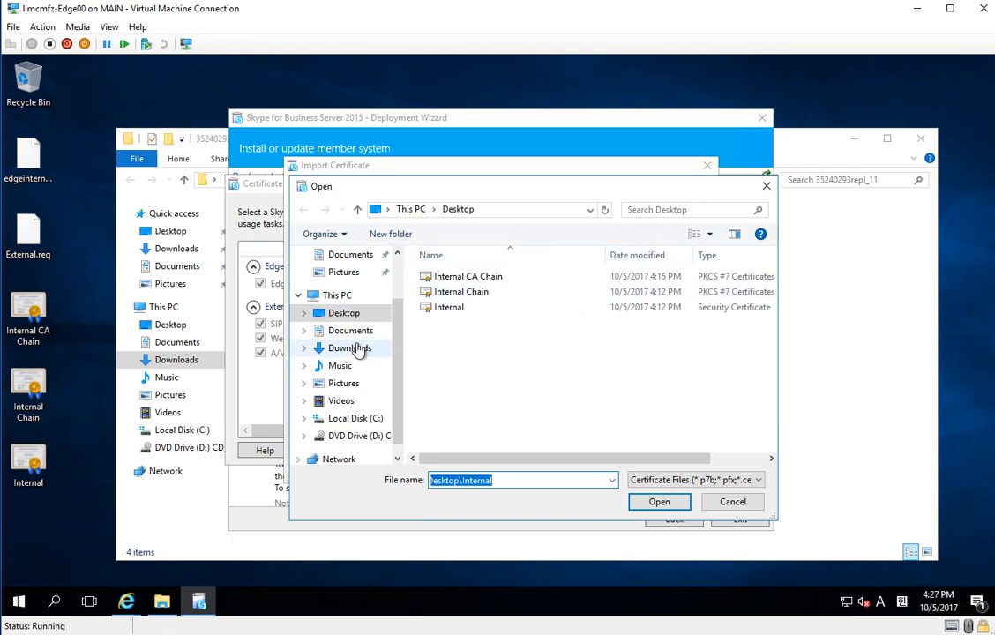
{"action": "left_click", "coordinate": [358, 349]}
{"action": "double_click", "coordinate": [472, 283]}
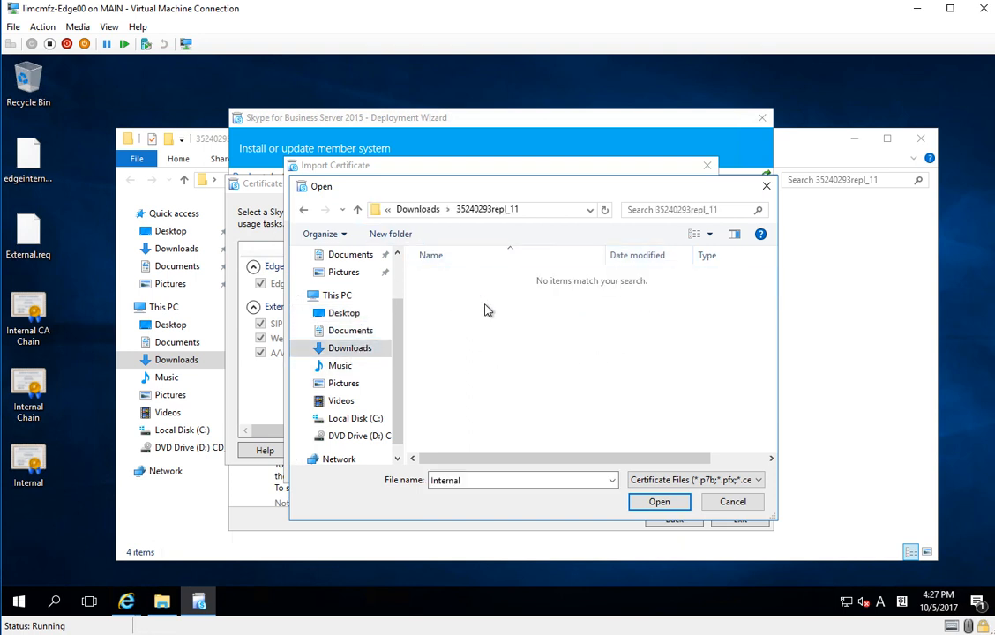
{"action": "left_click", "coordinate": [671, 480]}
{"action": "left_click", "coordinate": [660, 506]}
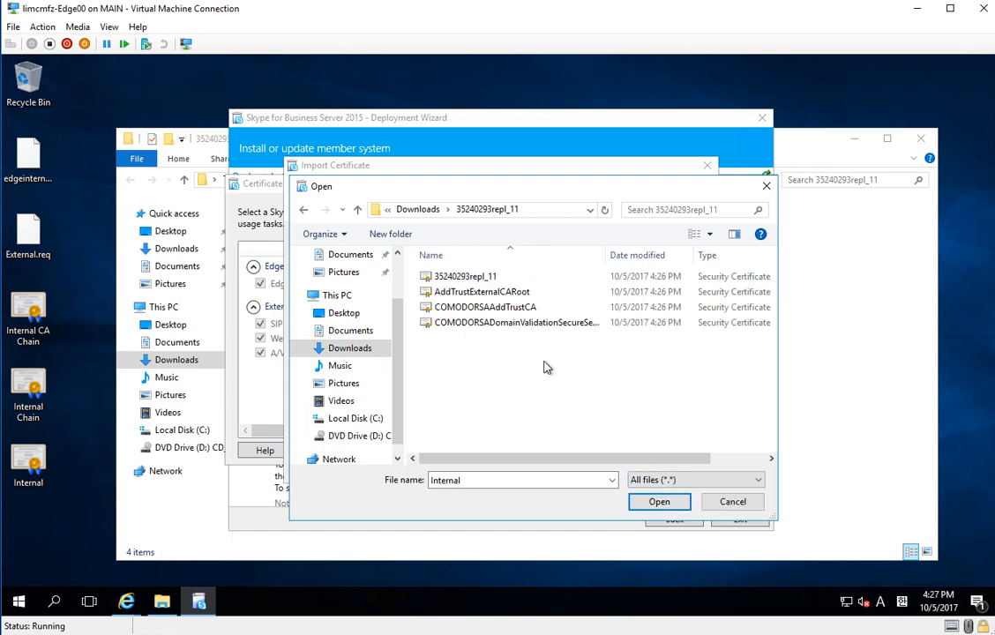
{"action": "double_click", "coordinate": [450, 277]}
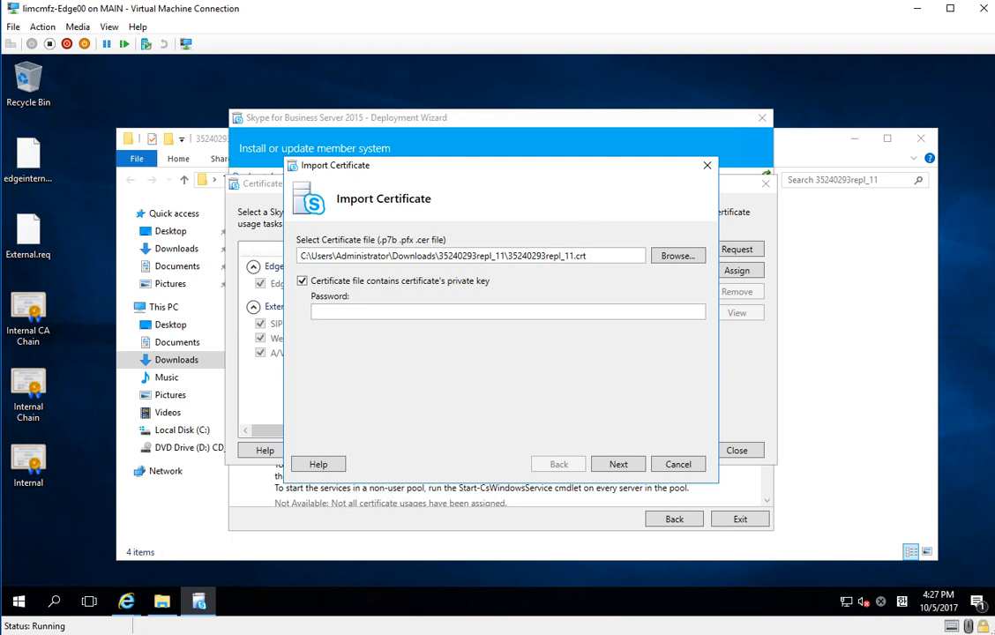
Try to import the certificate file as containing its private key, entering the private key password
{"action": "left_click", "coordinate": [473, 313]}
{"action": "type", "text": "******"}
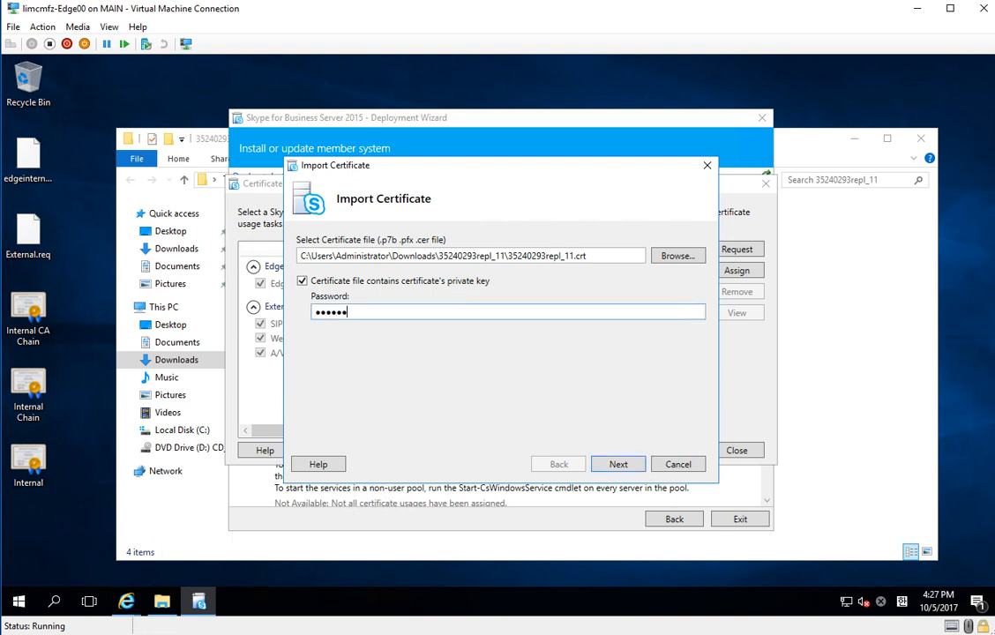
{"action": "type", "text": "******"}
{"action": "key", "text": "Return"}
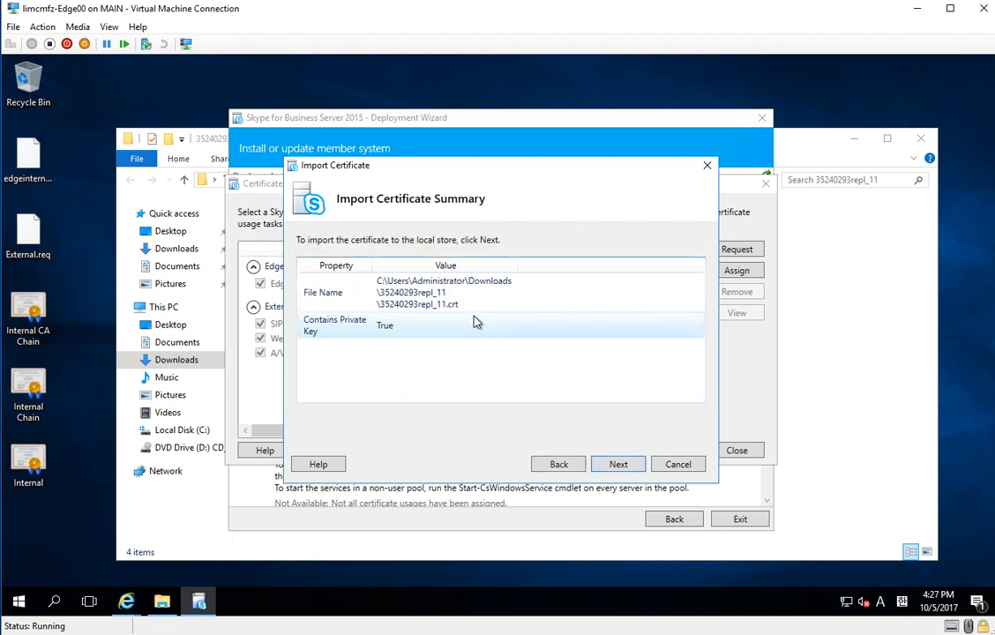
{"action": "left_click", "coordinate": [619, 467]}
{"action": "left_click", "coordinate": [615, 465]}
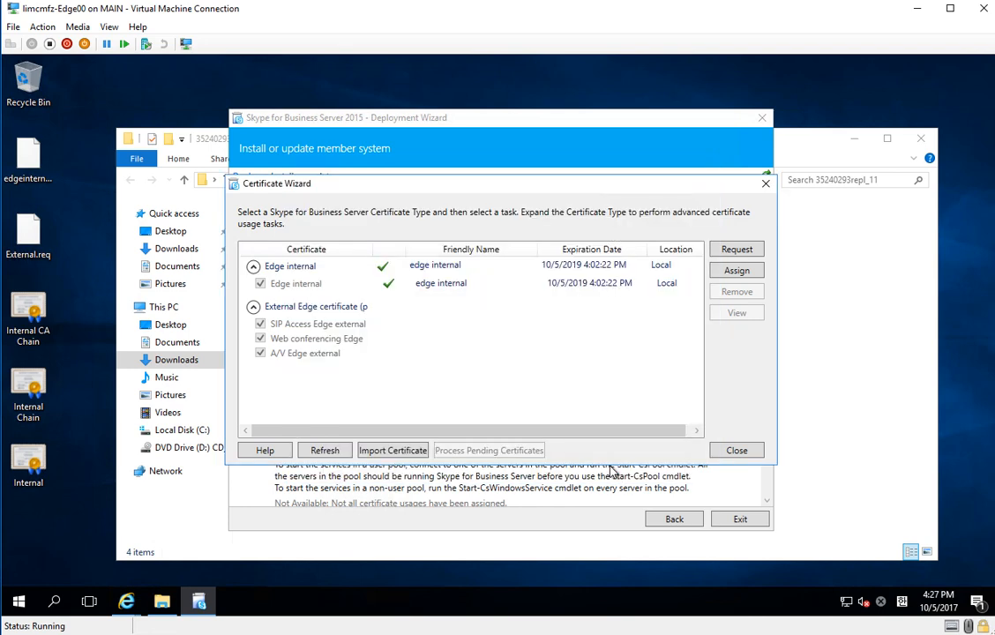
{"action": "left_click", "coordinate": [664, 306]}
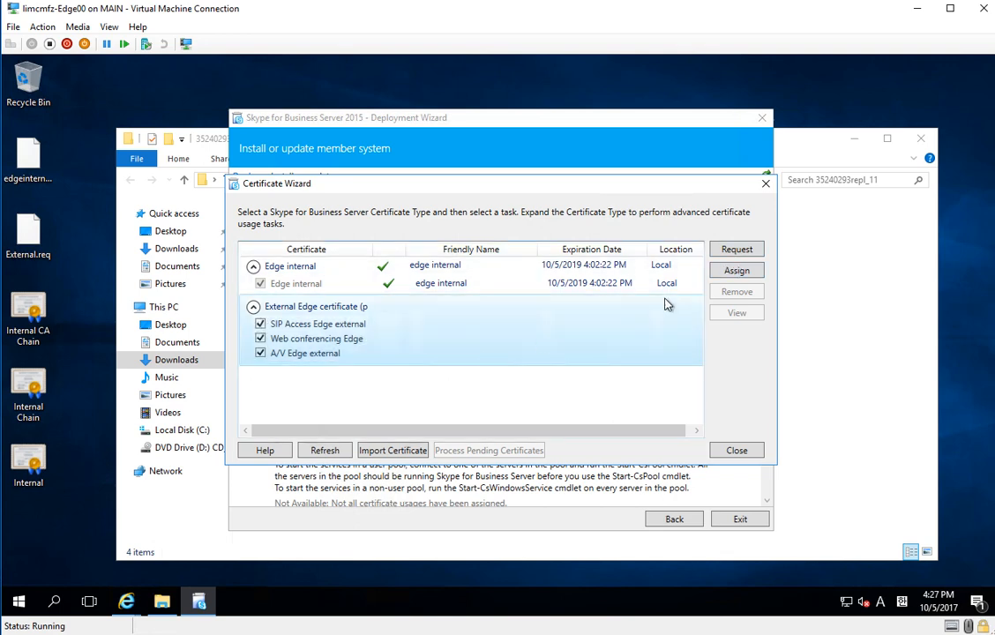
{"action": "left_click", "coordinate": [739, 272]}
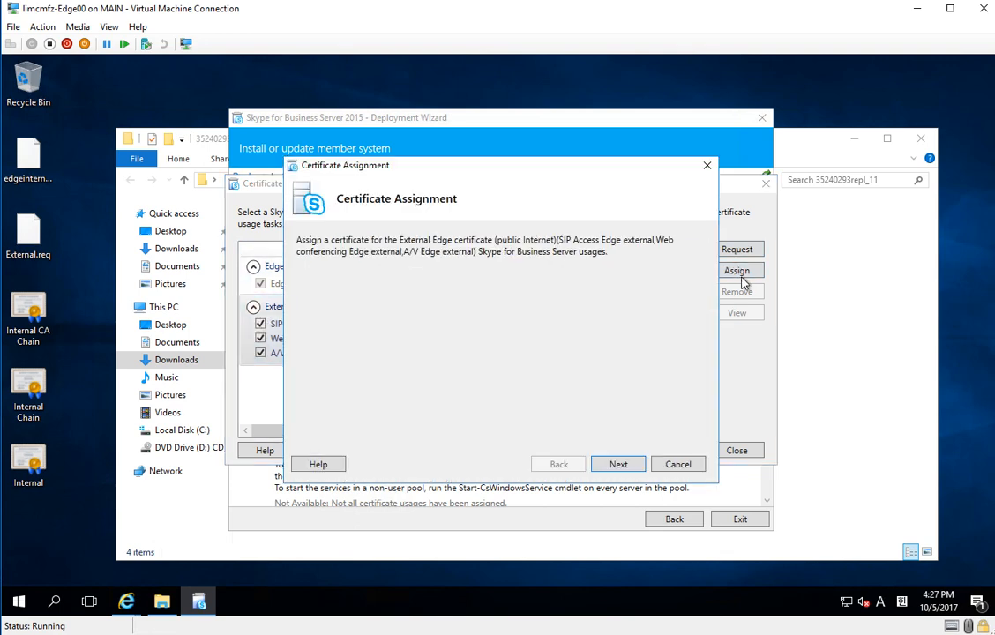
{"action": "left_click", "coordinate": [620, 466]}
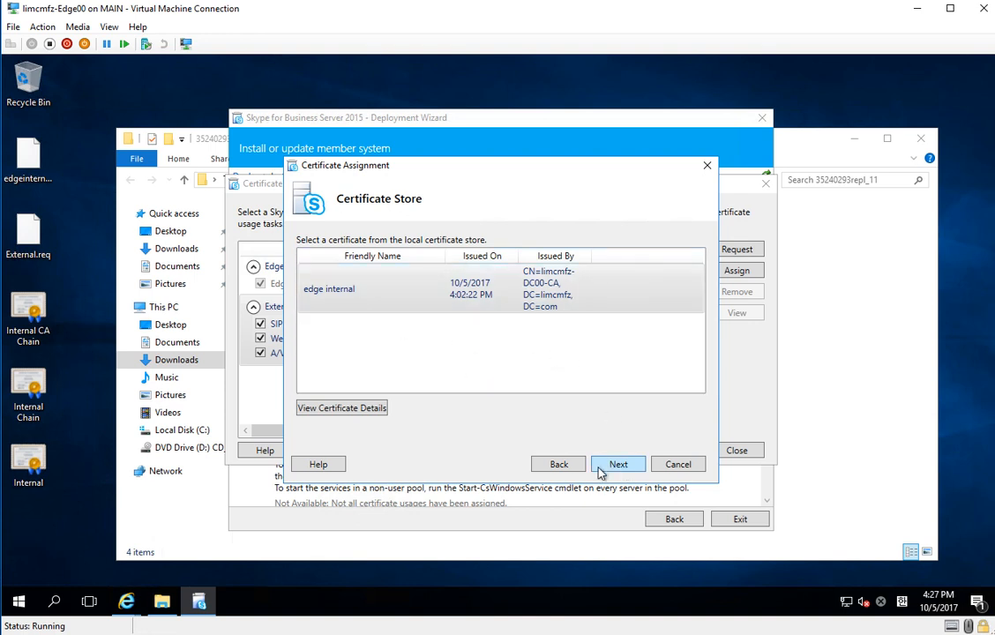
{"action": "left_click", "coordinate": [691, 464]}
{"action": "left_click", "coordinate": [525, 377]}
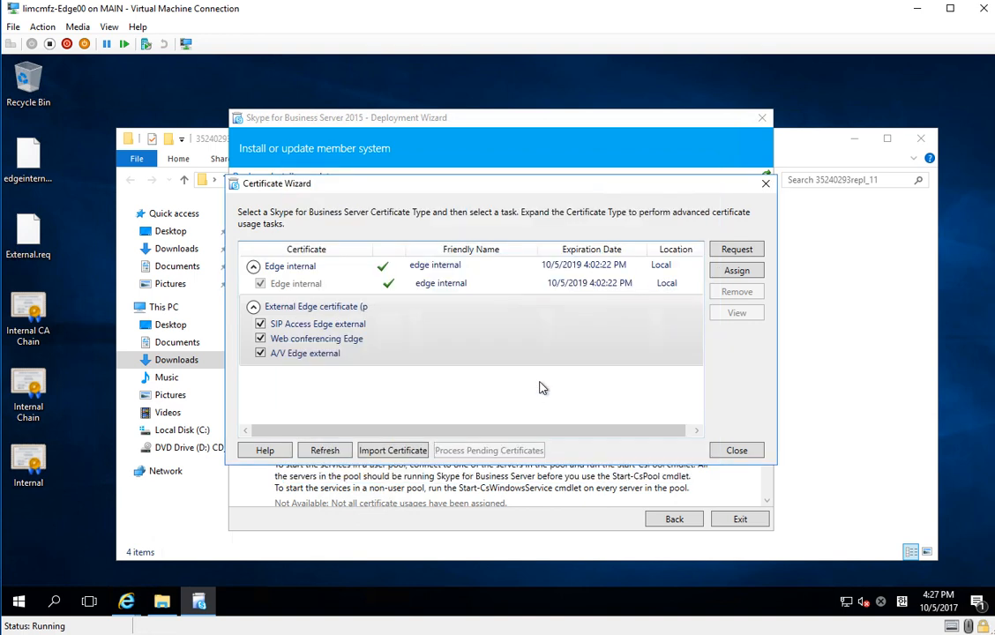
Import 35240293repl_11.crt into the local certificate store with the option for containing the certificate's private key turned off
{"action": "left_click", "coordinate": [396, 451]}
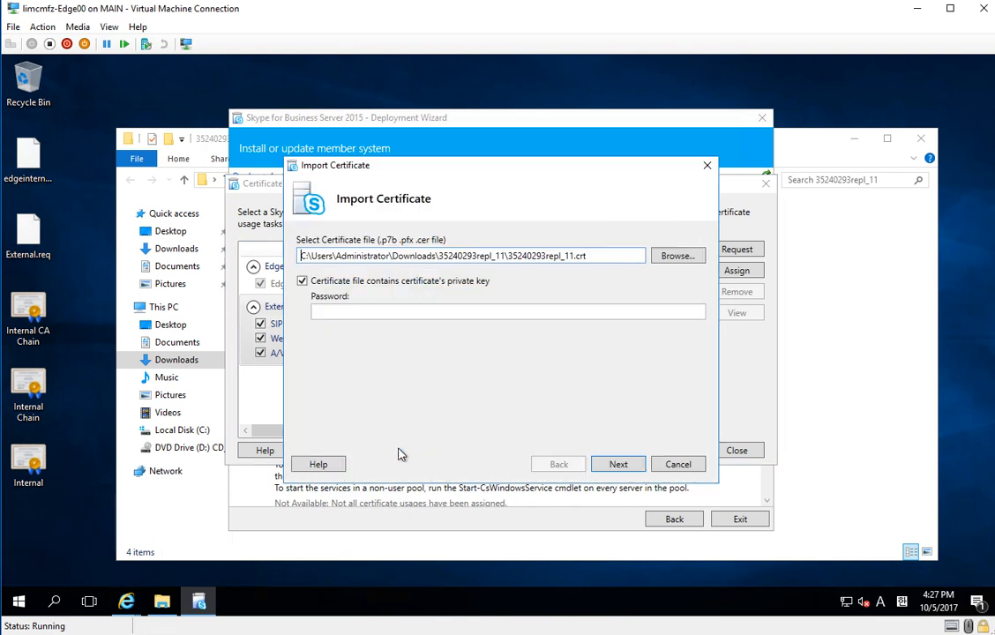
{"action": "left_click", "coordinate": [431, 282]}
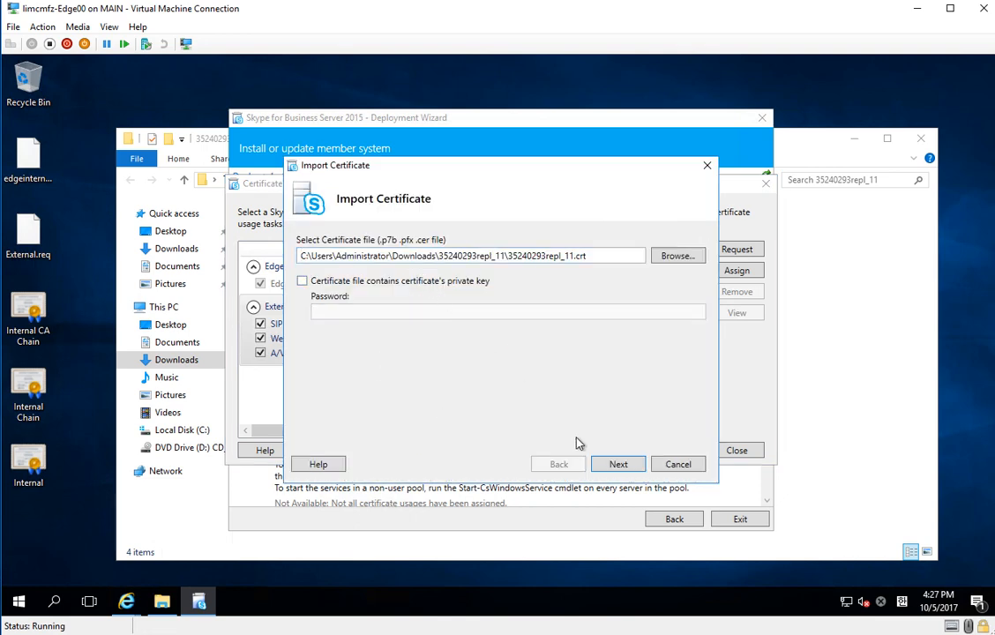
{"action": "left_click", "coordinate": [618, 464]}
{"action": "left_click", "coordinate": [617, 463]}
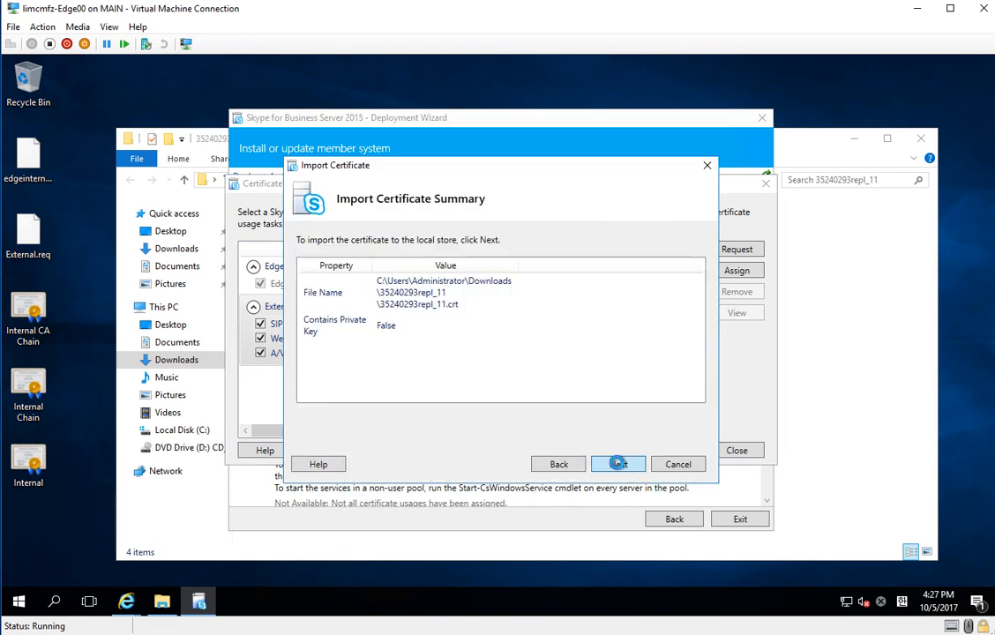
{"action": "left_click", "coordinate": [618, 463]}
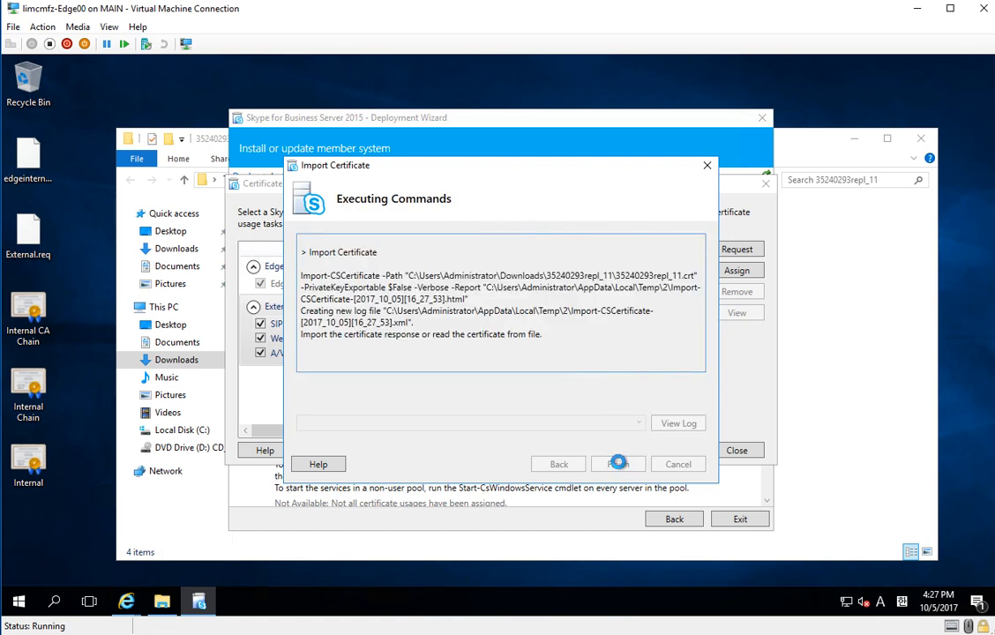
{"action": "left_click", "coordinate": [618, 464]}
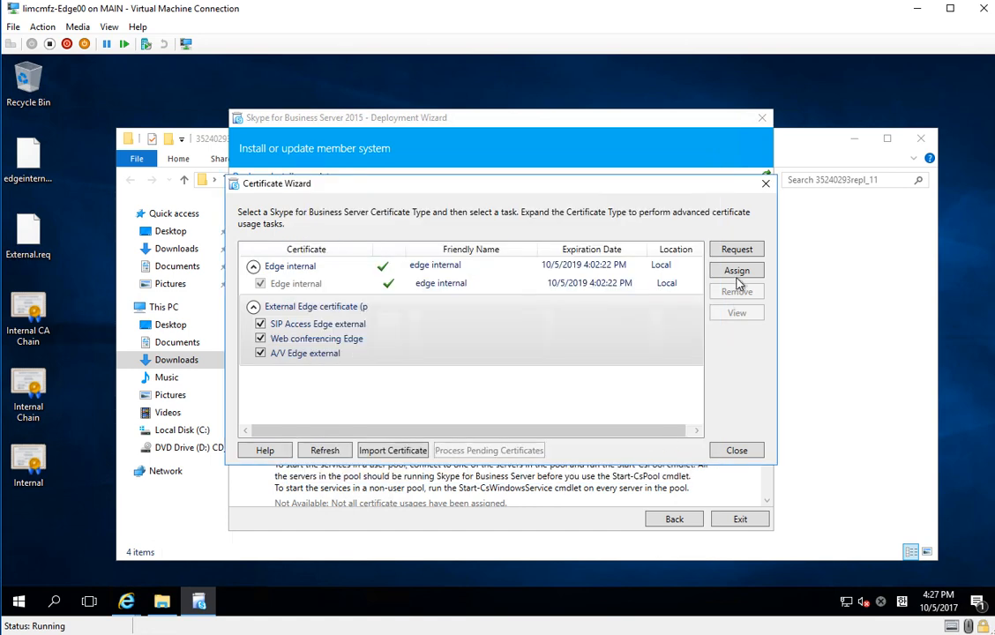
Assign the Comodo-issued certificate named External to the SIP Access, Web conferencing and A/V external Edge usages
{"action": "left_click", "coordinate": [737, 272]}
{"action": "left_click", "coordinate": [622, 464]}
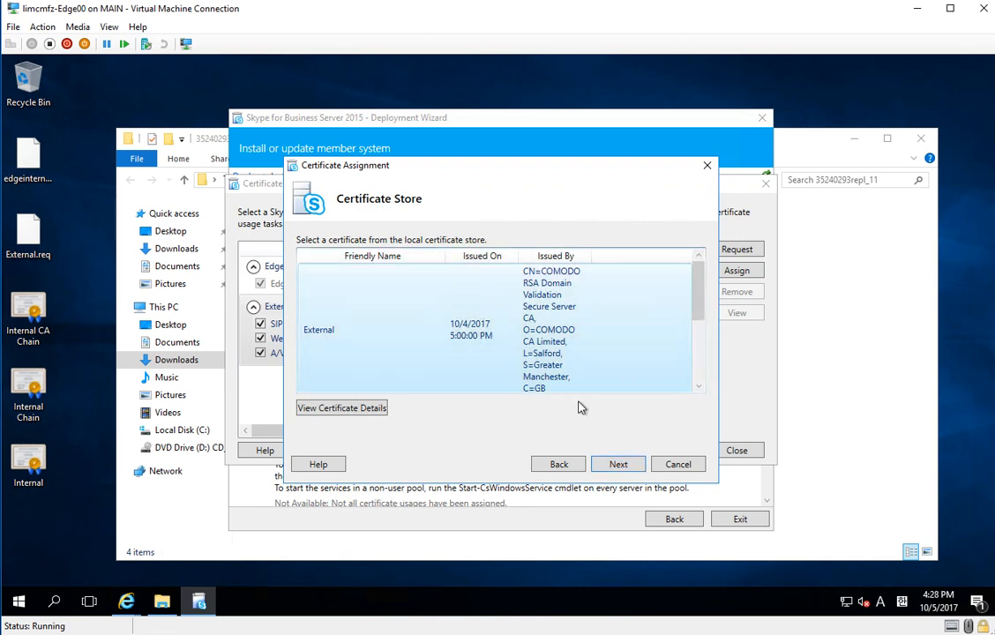
{"action": "left_click", "coordinate": [615, 465]}
{"action": "left_click", "coordinate": [615, 465]}
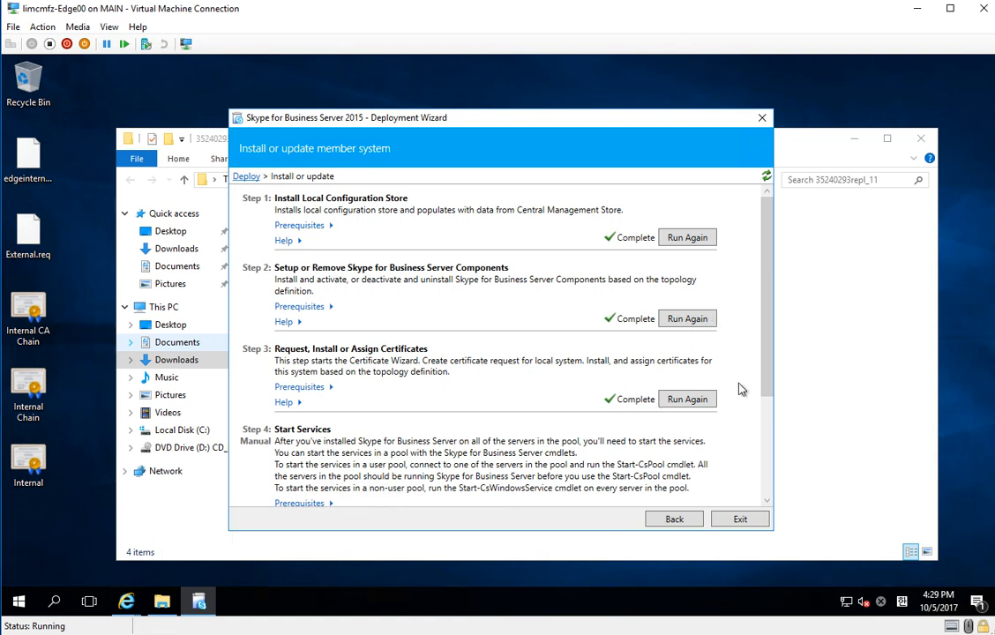
Try to enable Microsoft Update from the Deployment Wizard with the recommended option, and cancel the problem solution check
{"action": "scroll", "coordinate": [741, 389], "scroll_direction": "down", "scroll_amount": 3}
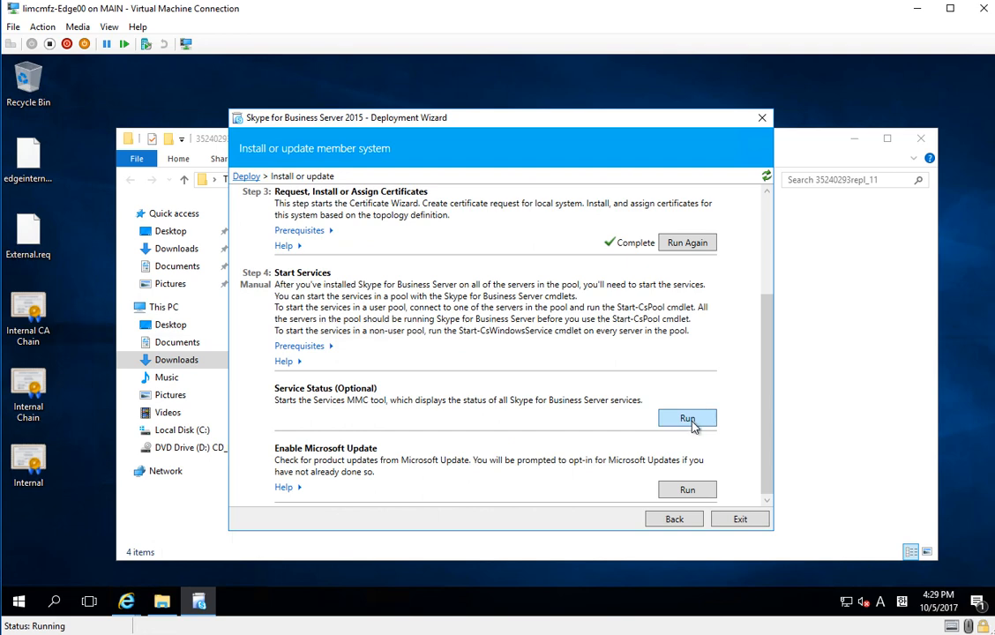
{"action": "left_click", "coordinate": [687, 491]}
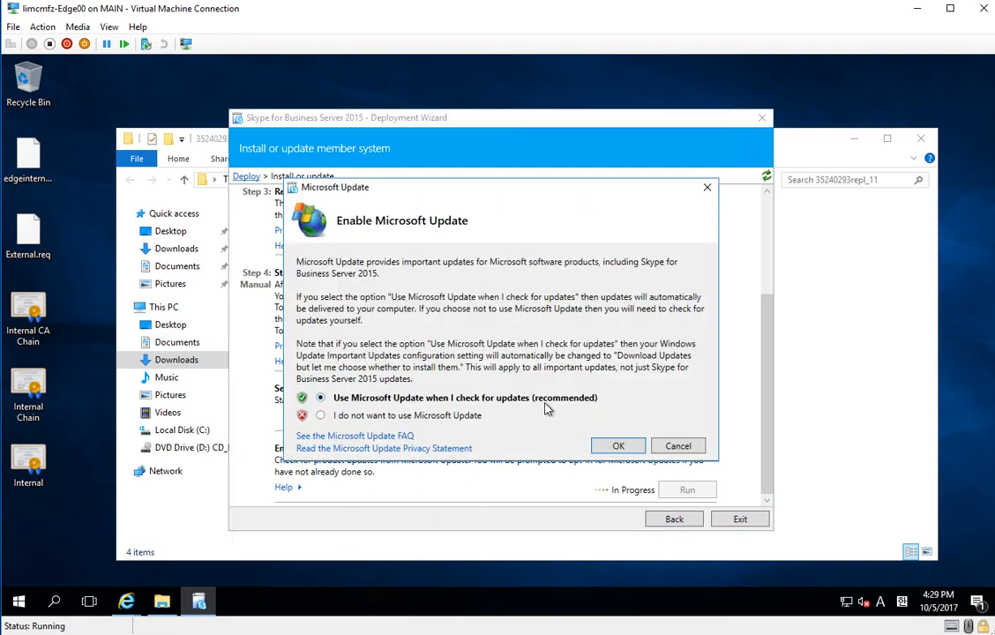
{"action": "left_click", "coordinate": [615, 446]}
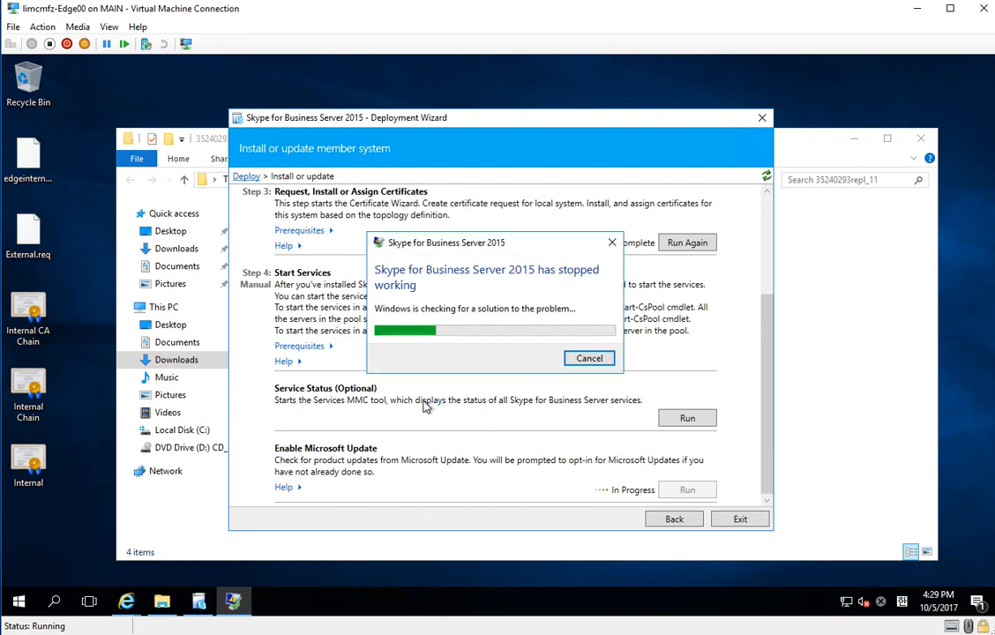
{"action": "left_click", "coordinate": [588, 359]}
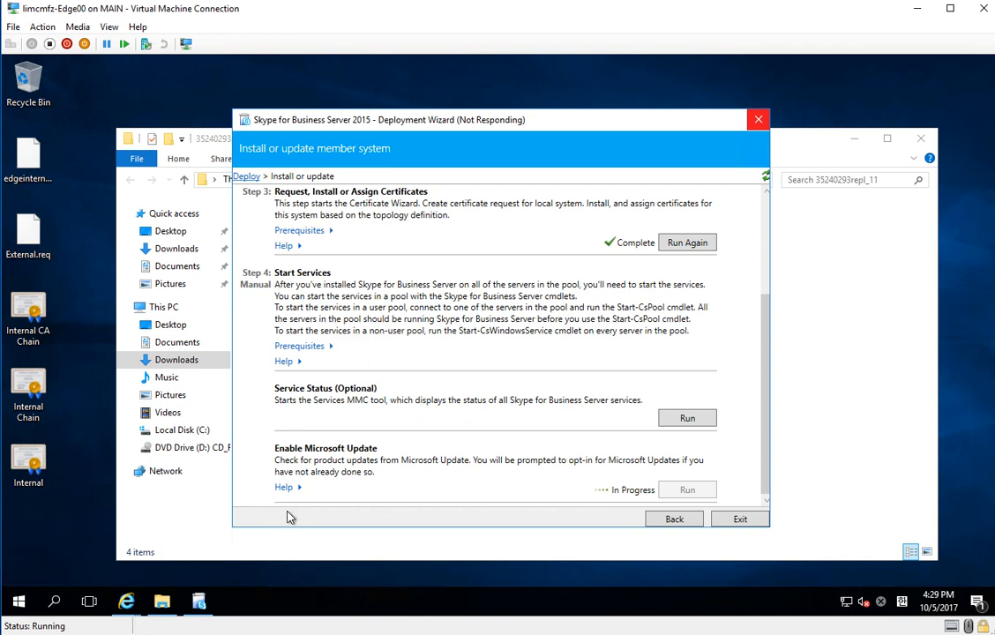
Close File Explorer on the Edge00 server, and close Internet Explorer and Server Manager on the DC00 virtual machine
{"action": "left_click", "coordinate": [922, 142]}
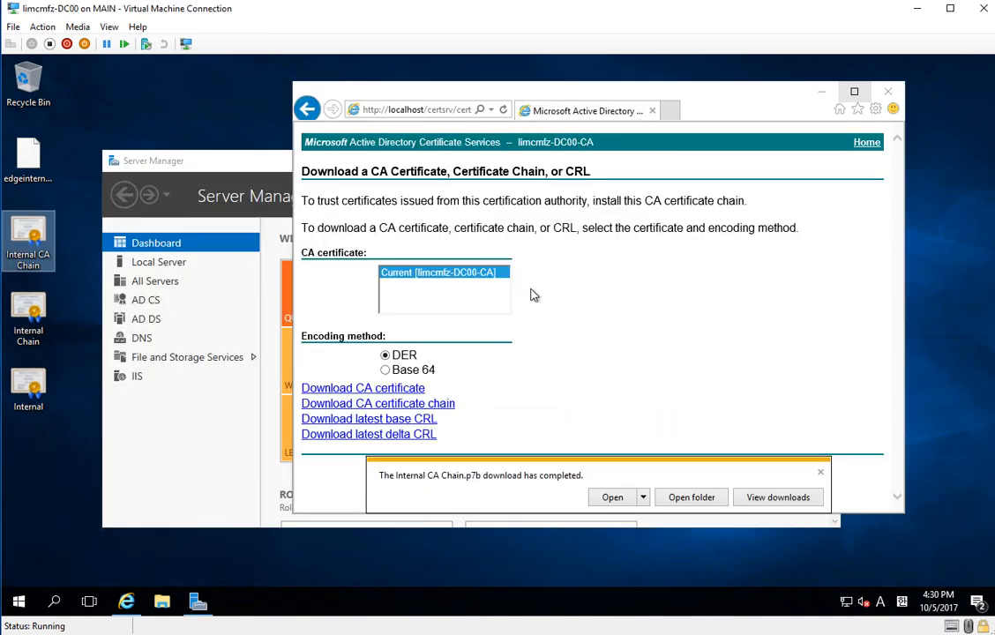
{"action": "left_click", "coordinate": [887, 93]}
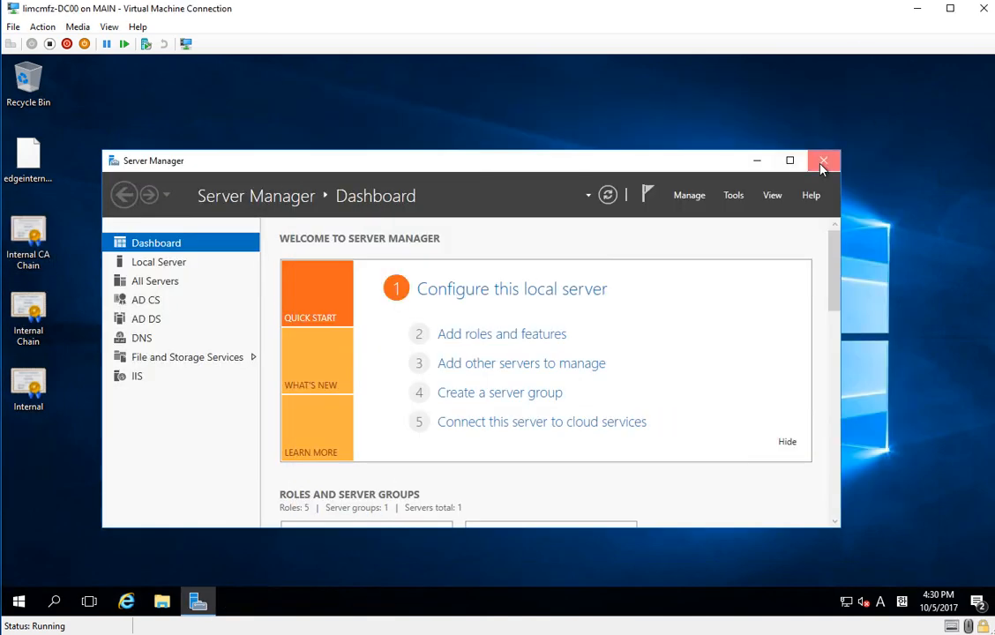
{"action": "left_click", "coordinate": [823, 160]}
Open DNS Manager on DC00 from the Windows Administrative Tools and display the limcmfz.com forward lookup zone
{"action": "left_click", "coordinate": [19, 601]}
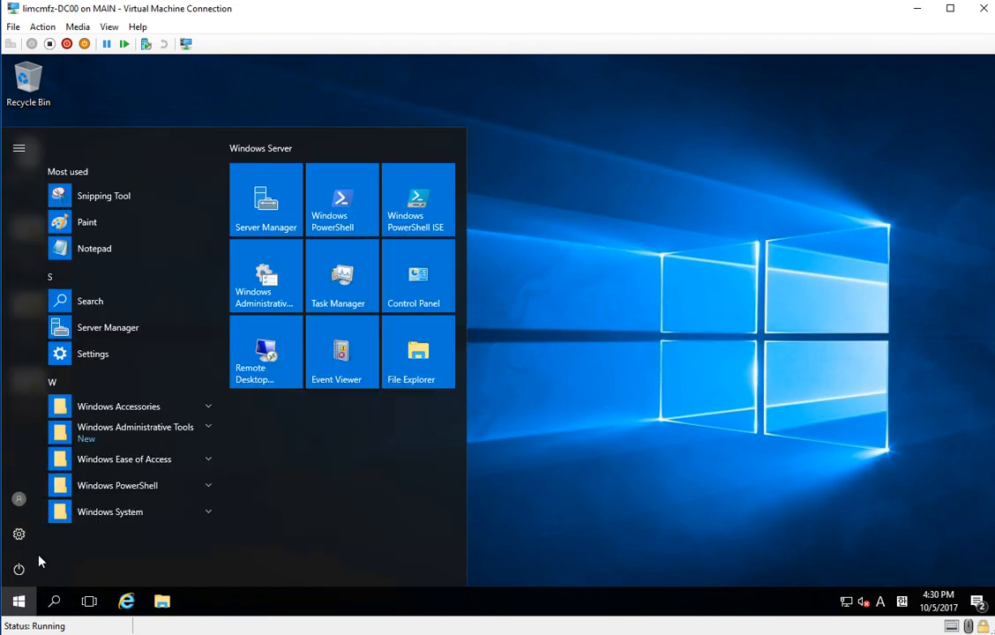
{"action": "left_click", "coordinate": [173, 440]}
{"action": "scroll", "coordinate": [172, 477], "scroll_direction": "down", "scroll_amount": 3}
{"action": "scroll", "coordinate": [171, 479], "scroll_direction": "down", "scroll_amount": 1}
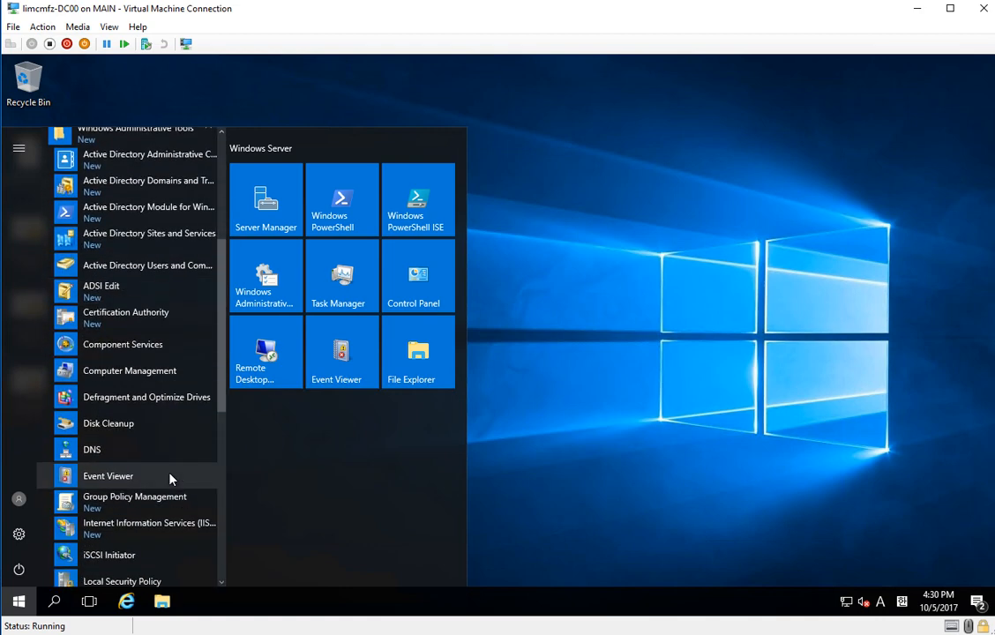
{"action": "left_click", "coordinate": [187, 454]}
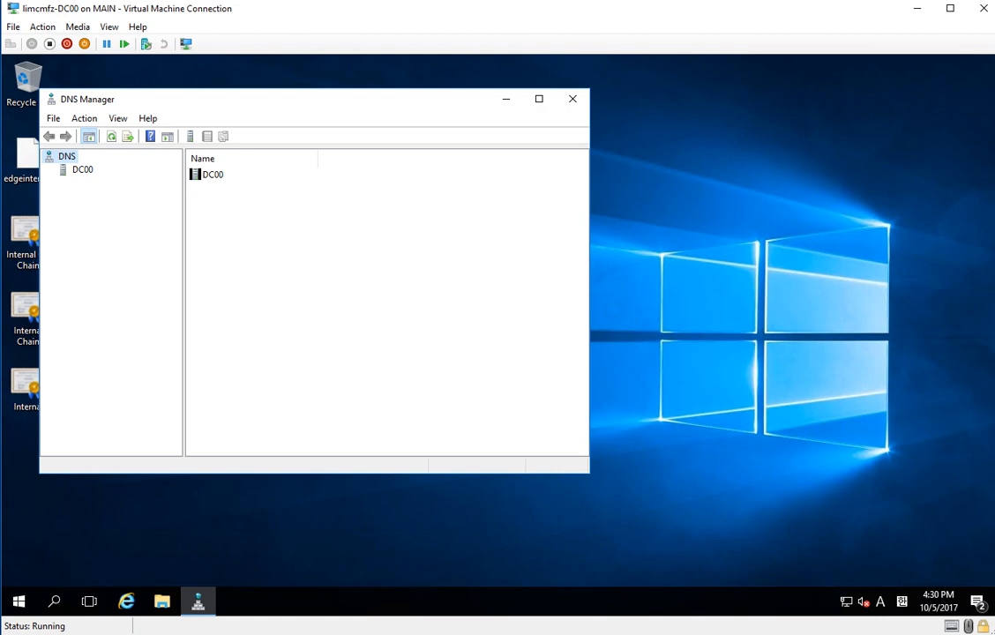
{"action": "left_click", "coordinate": [93, 175]}
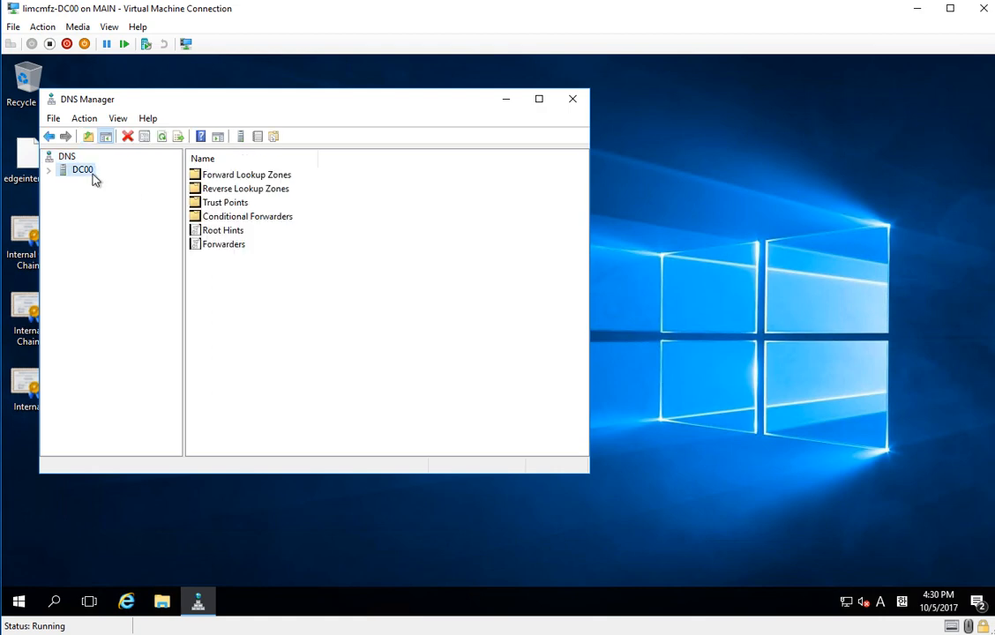
{"action": "double_click", "coordinate": [93, 175]}
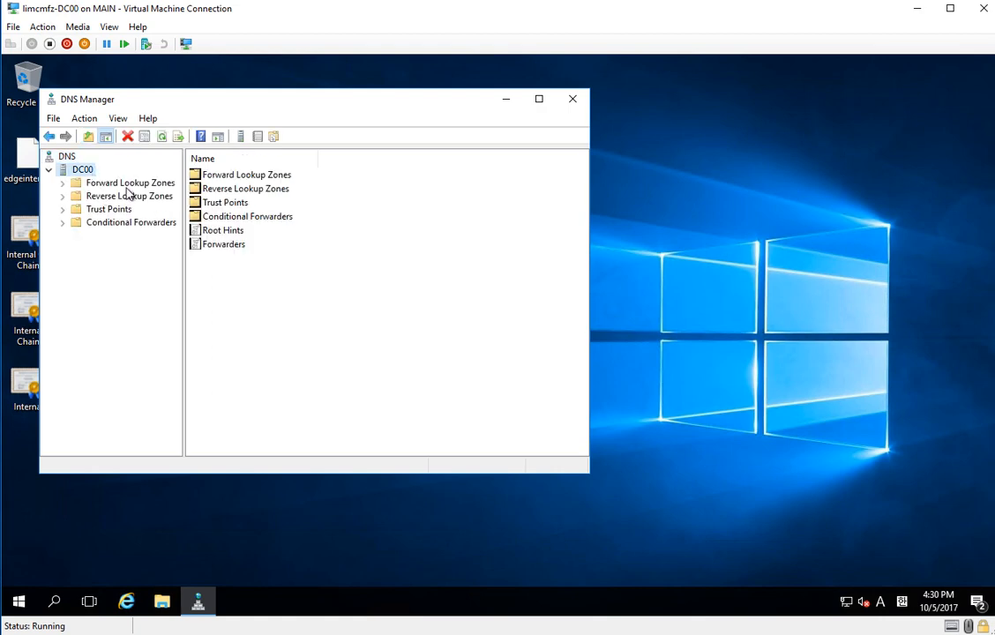
{"action": "left_click", "coordinate": [125, 184]}
{"action": "double_click", "coordinate": [126, 185]}
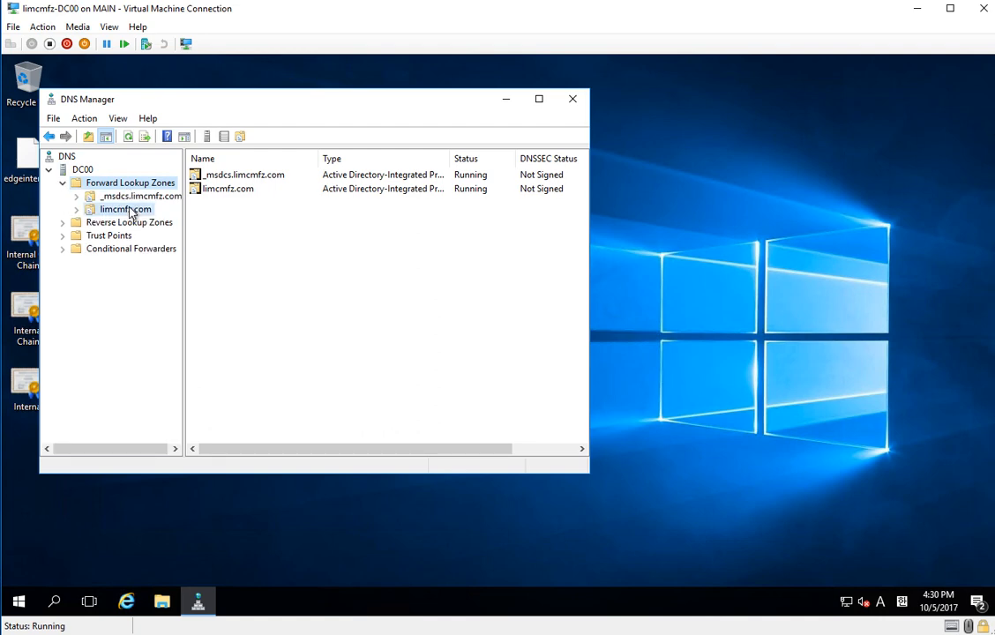
{"action": "double_click", "coordinate": [131, 209]}
Add a host (A) record named edge00 with IP address 192.168.1.9 to the limcmfz.com zone
{"action": "right_click", "coordinate": [237, 391]}
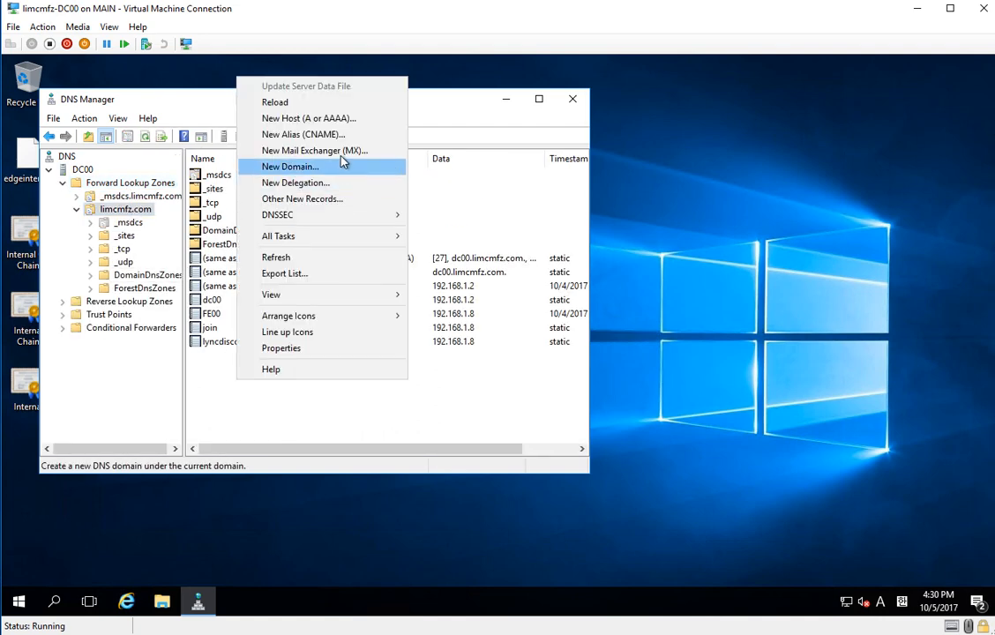
{"action": "left_click", "coordinate": [337, 120]}
{"action": "type", "text": "dcs"}
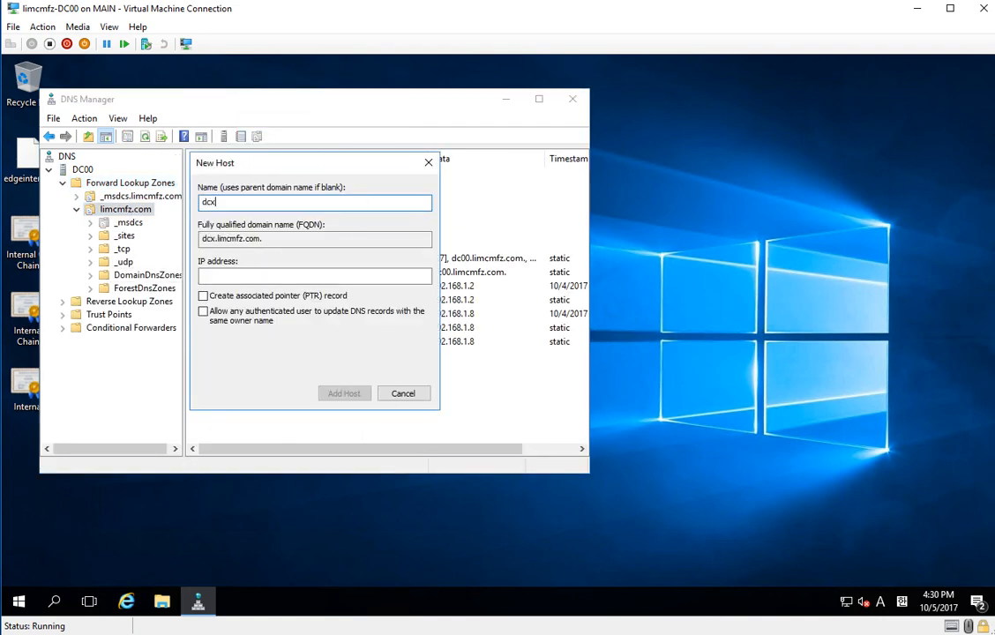
{"action": "key", "text": "BackSpace"}
{"action": "key", "text": "BackSpace"}
{"action": "key", "text": "BackSpace"}
{"action": "type", "text": "edge00"}
{"action": "key", "text": "Tab"}
{"action": "key", "text": "Tab"}
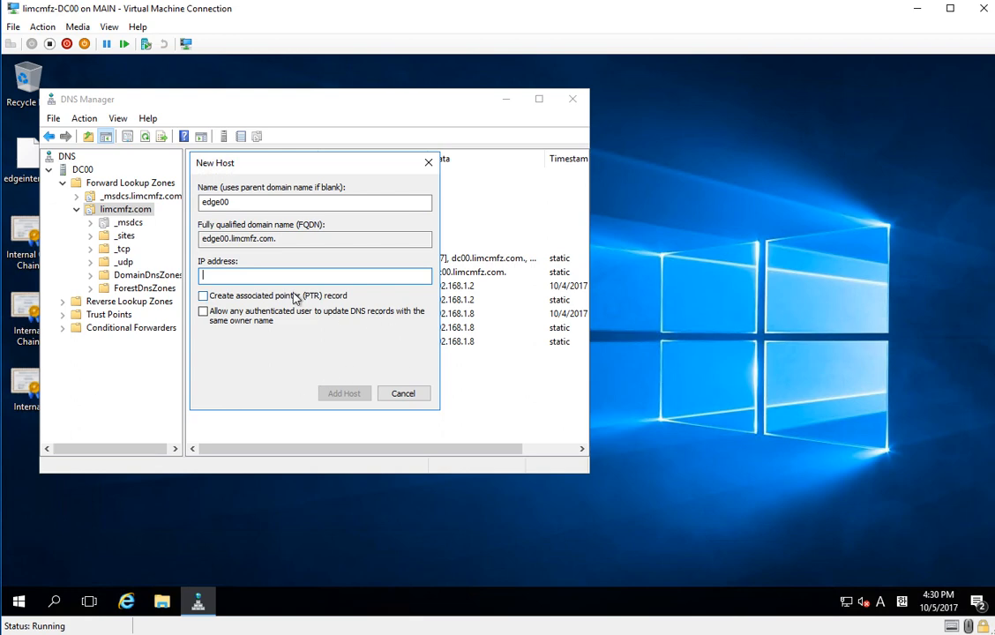
{"action": "type", "text": "192"}
{"action": "type", "text": ".168"}
{"action": "type", "text": ".1."}
{"action": "type", "text": "8"}
{"action": "key", "text": "Return"}
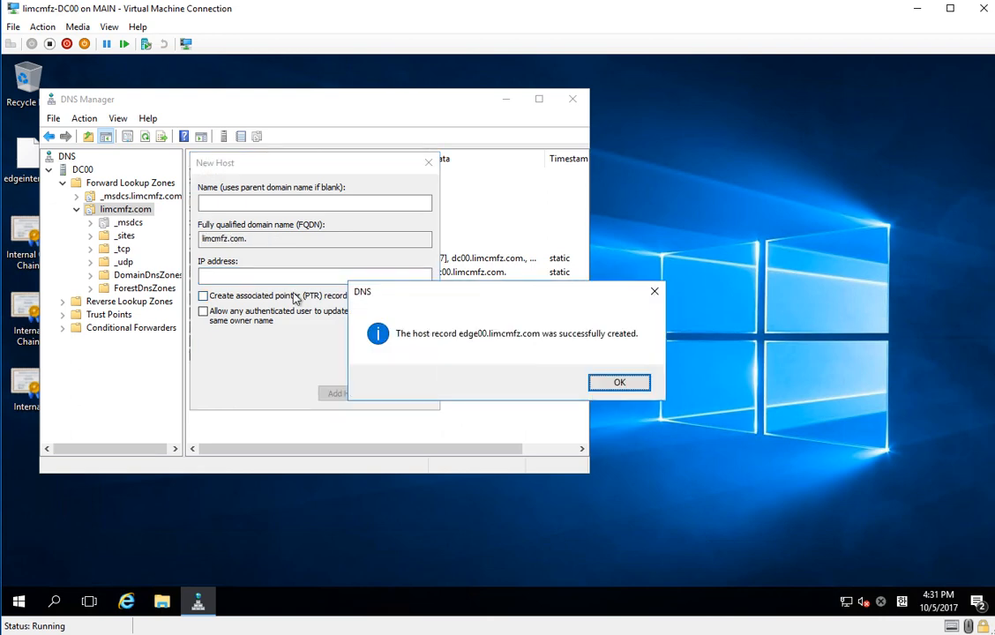
{"action": "left_click", "coordinate": [621, 382]}
{"action": "left_click", "coordinate": [416, 394]}
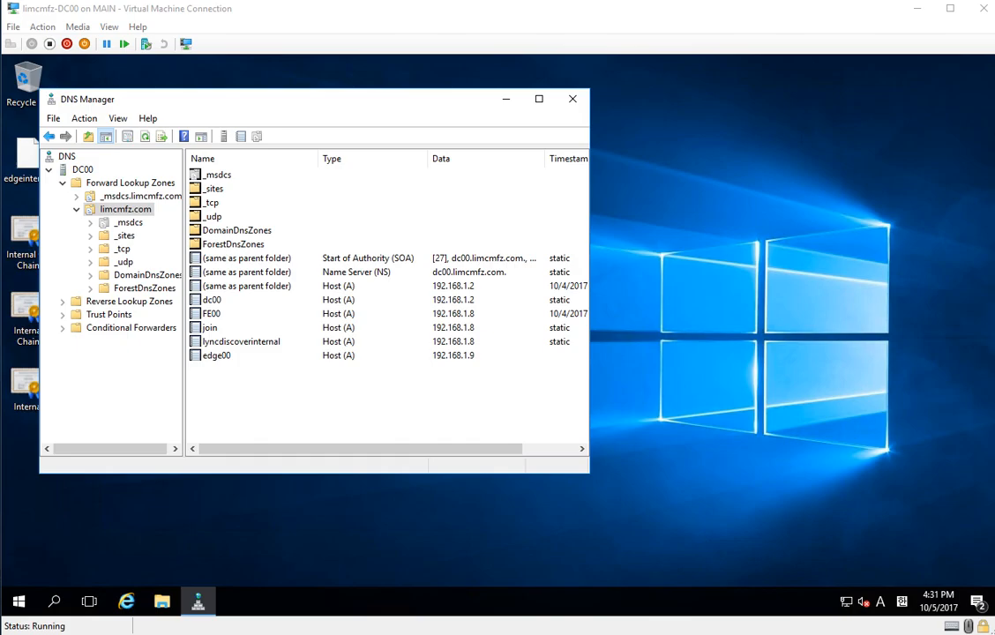
Switch to the NS00 virtual machine and delete the Internal CA Chain certificate file from its desktop
{"action": "key", "text": "alt+Tab"}
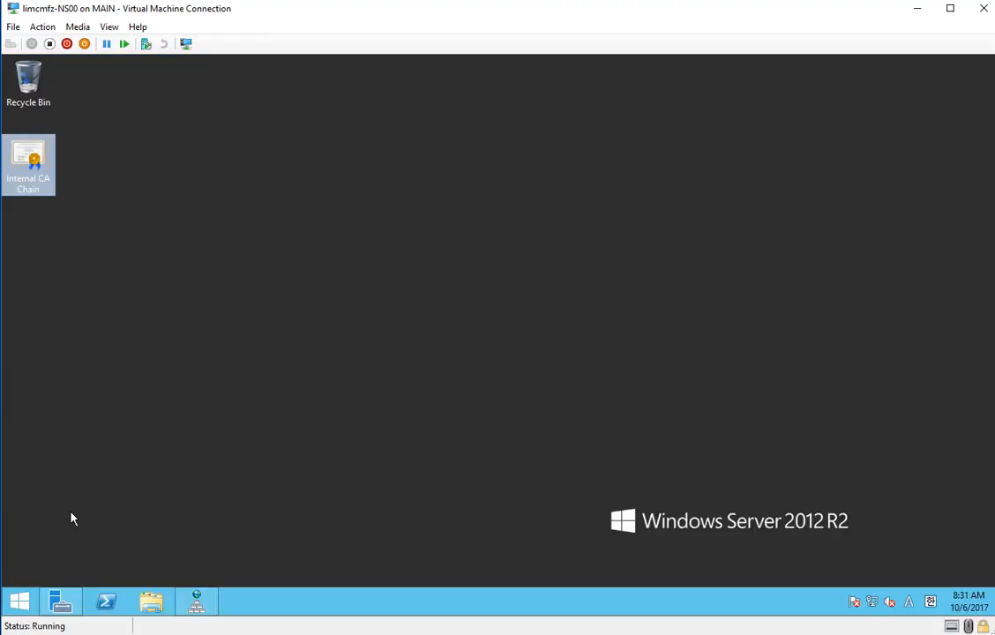
{"action": "left_click_drag", "start_coordinate": [189, 122], "coordinate": [2, 226]}
{"action": "key", "text": "Delete"}
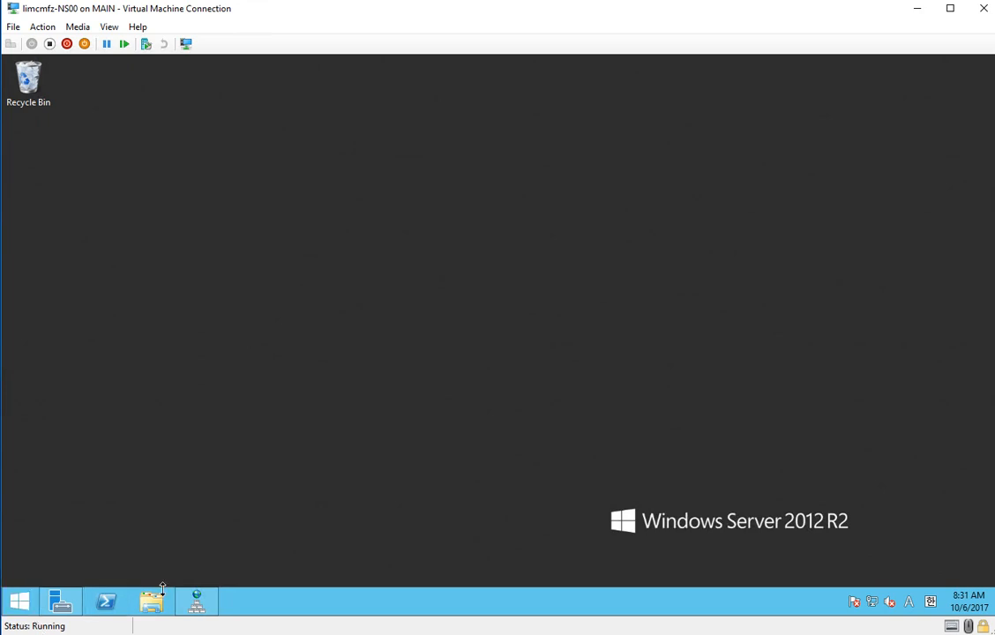
Bring up DNS Manager on NS00 and check the external access and sip host records of limcmfz.com
{"action": "left_click", "coordinate": [198, 605]}
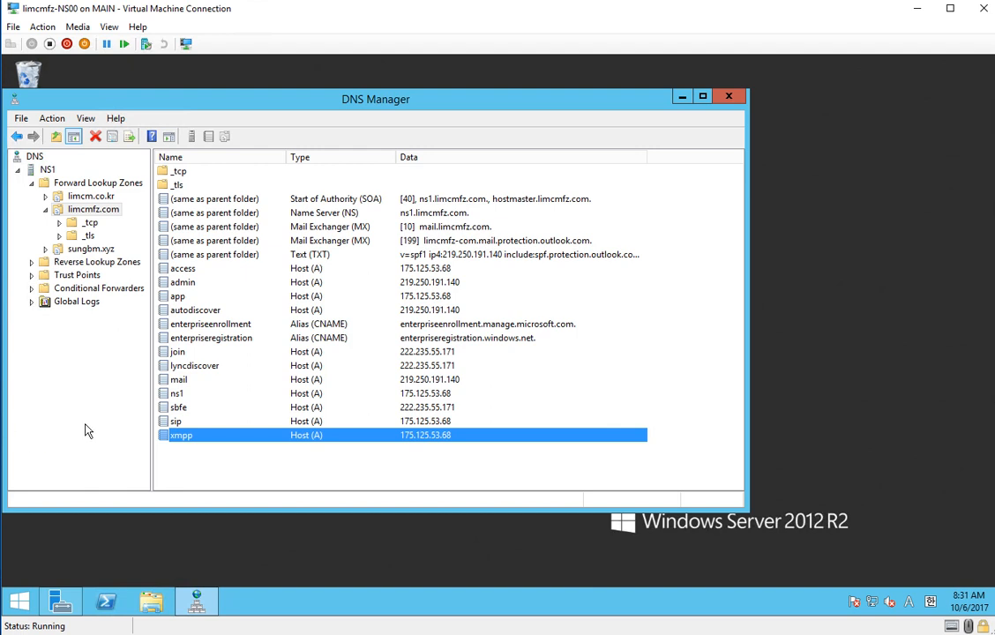
{"action": "left_click", "coordinate": [210, 424]}
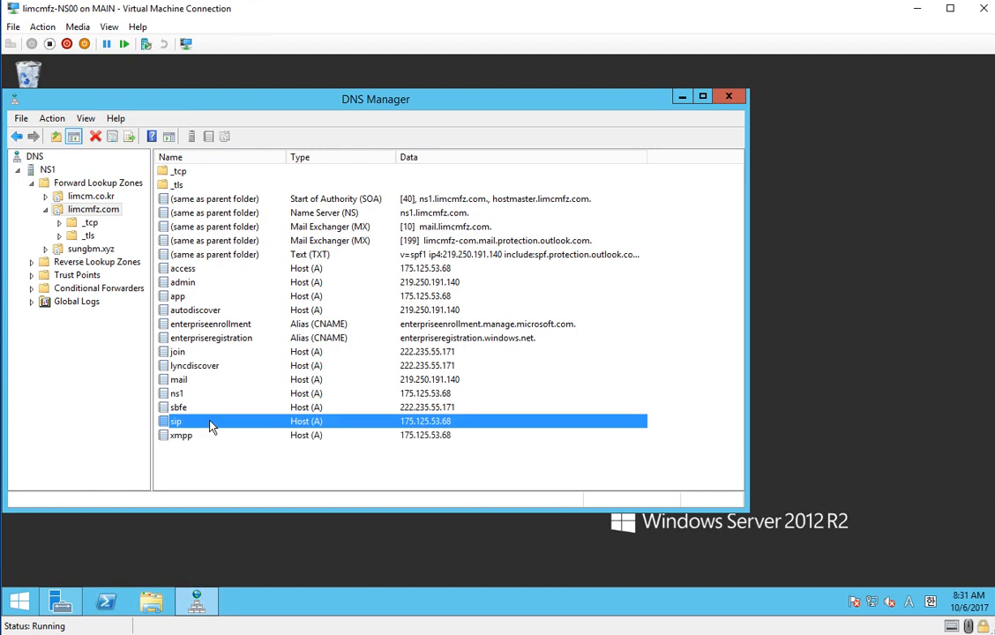
{"action": "left_click", "coordinate": [274, 273]}
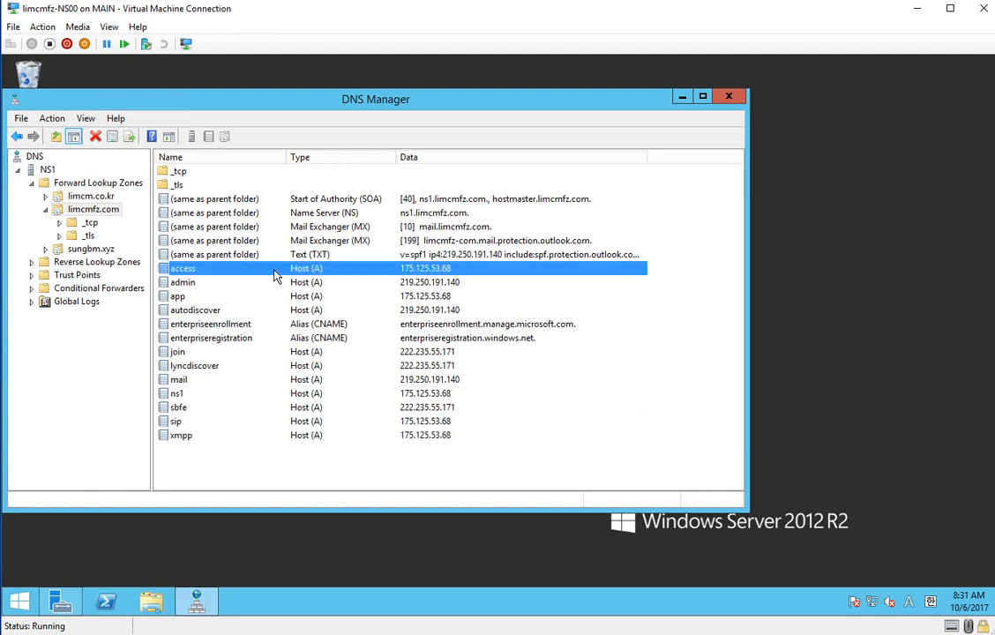
{"action": "left_click", "coordinate": [198, 422]}
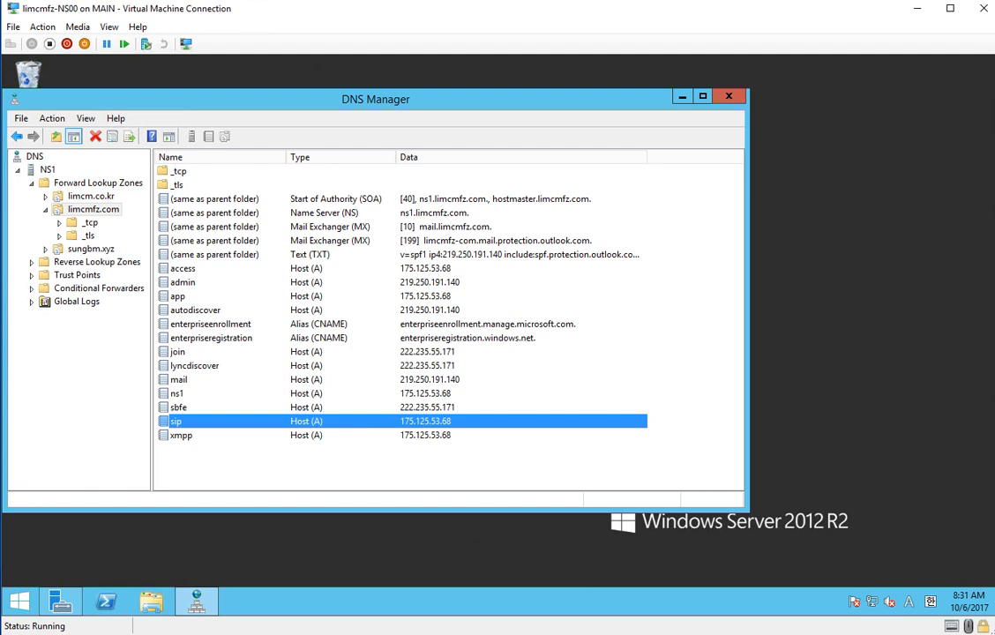
Review the _sip service location record in the _tls folder of limcmfz.com, checking its port number and target host
{"action": "left_click", "coordinate": [88, 236]}
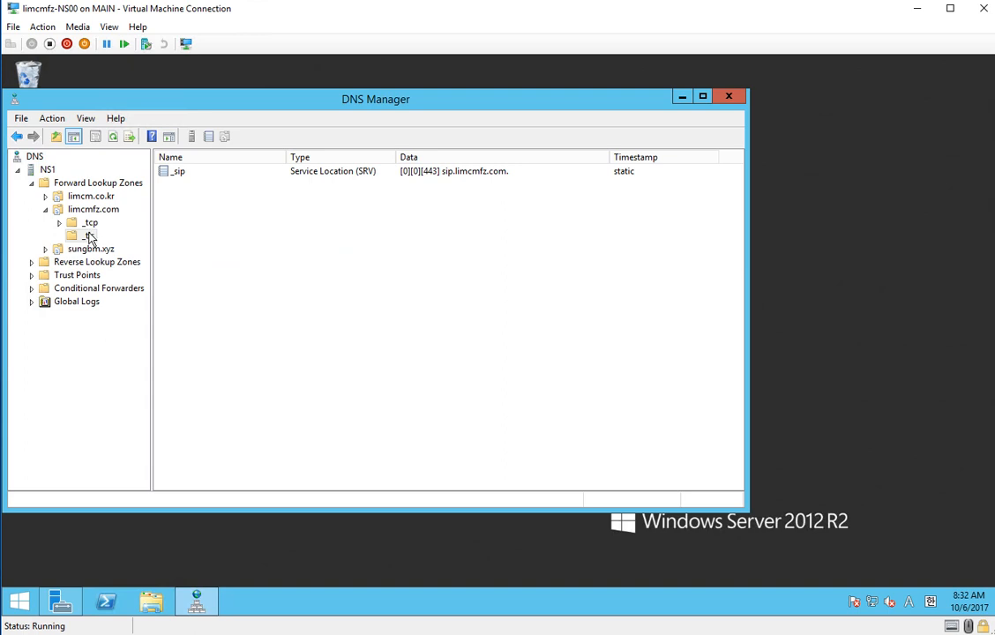
{"action": "double_click", "coordinate": [399, 173]}
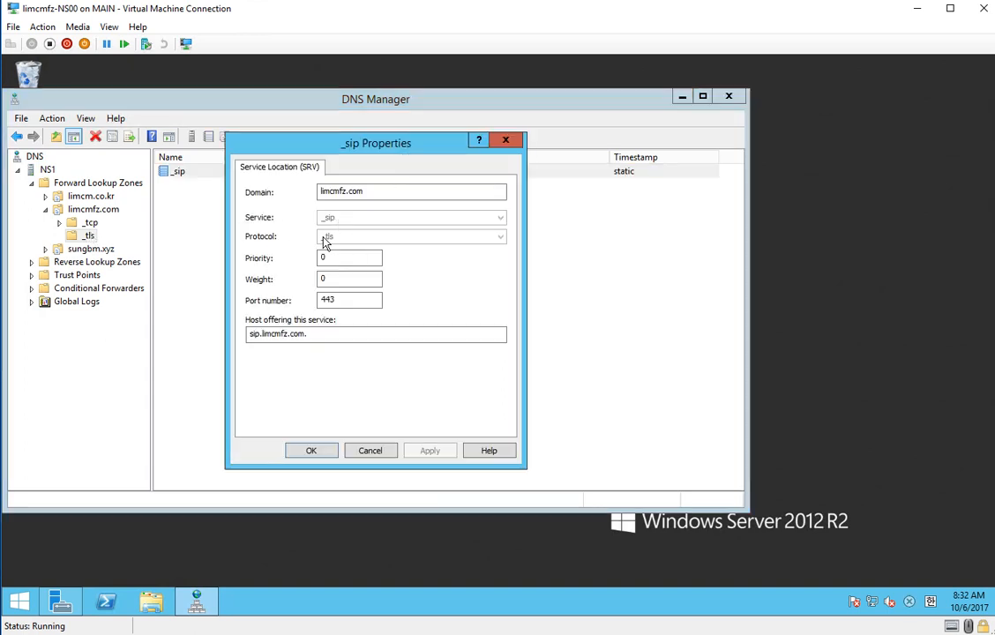
{"action": "left_click_drag", "start_coordinate": [342, 303], "coordinate": [228, 304]}
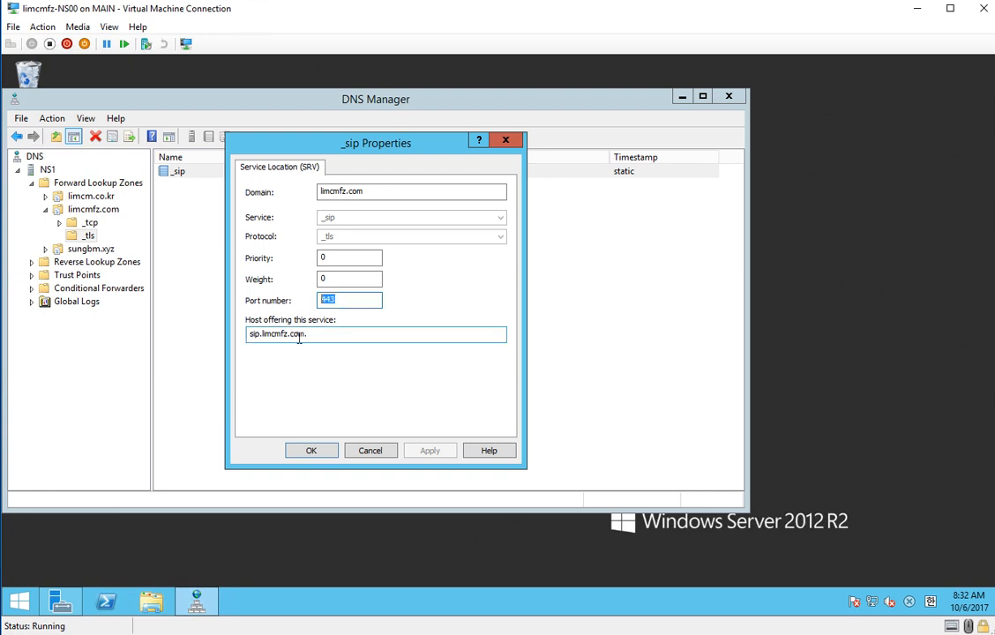
{"action": "left_click", "coordinate": [377, 455]}
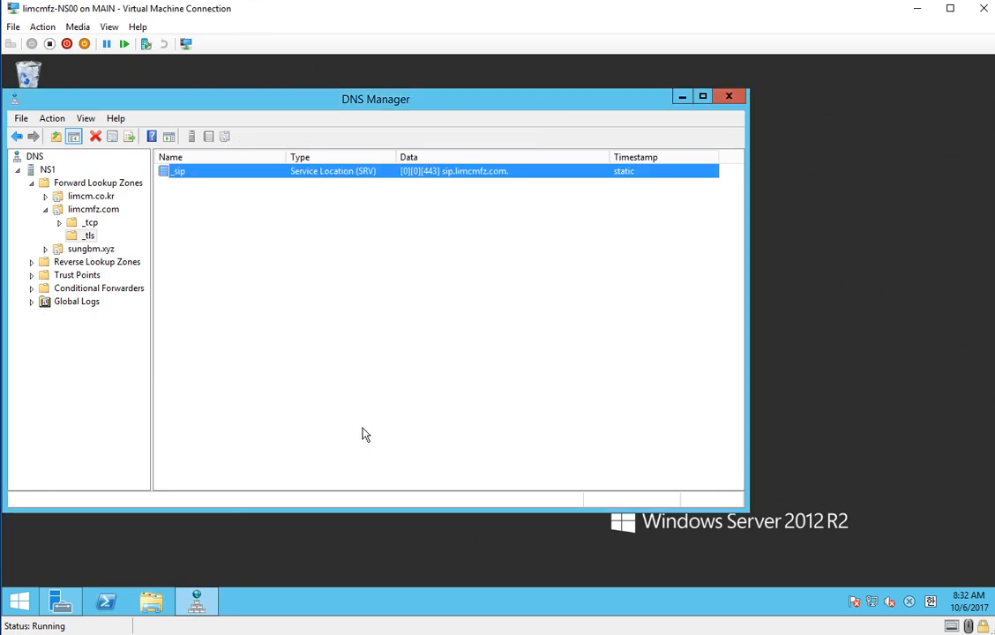
{"action": "right_click", "coordinate": [85, 237]}
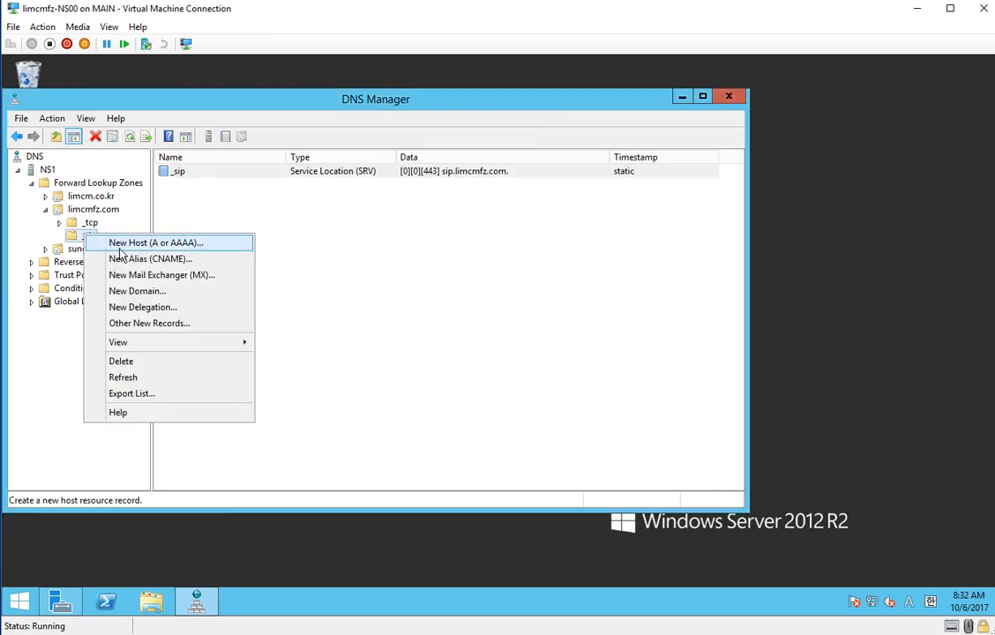
{"action": "left_click", "coordinate": [185, 324]}
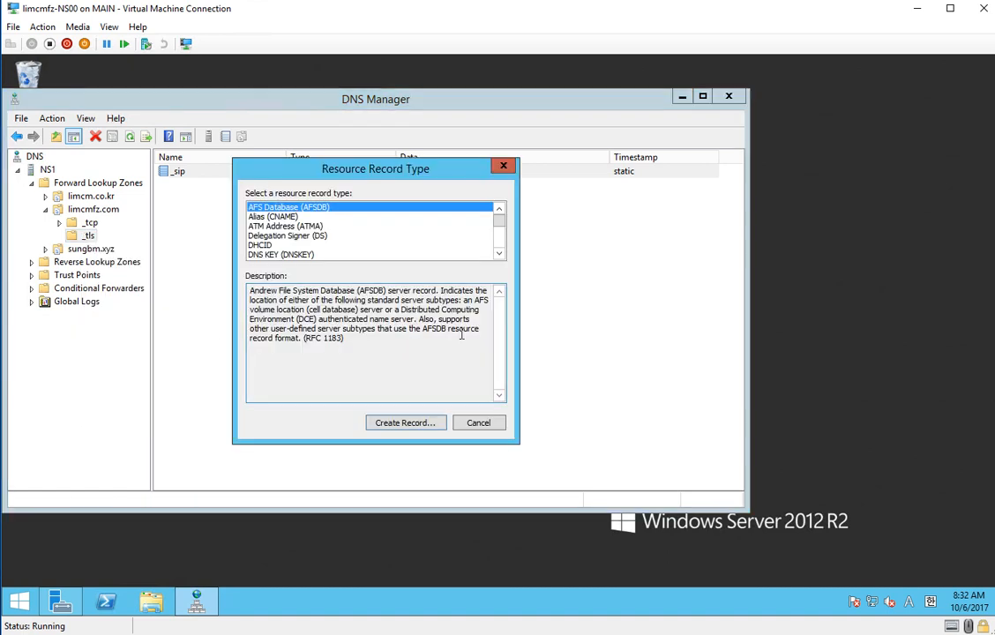
{"action": "scroll", "coordinate": [498, 238], "scroll_direction": "down", "scroll_amount": 6}
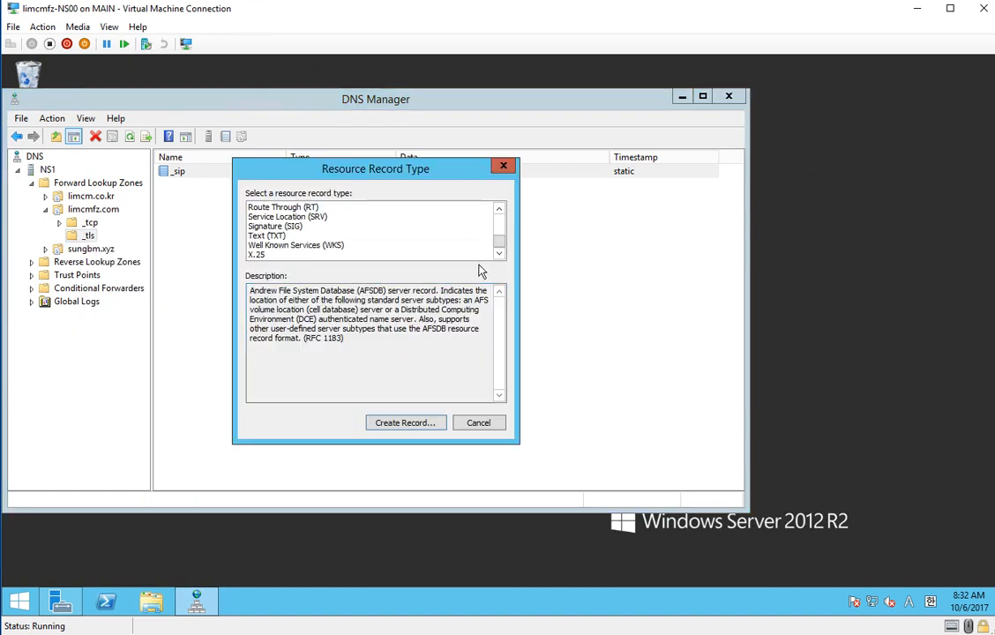
{"action": "left_click", "coordinate": [340, 218]}
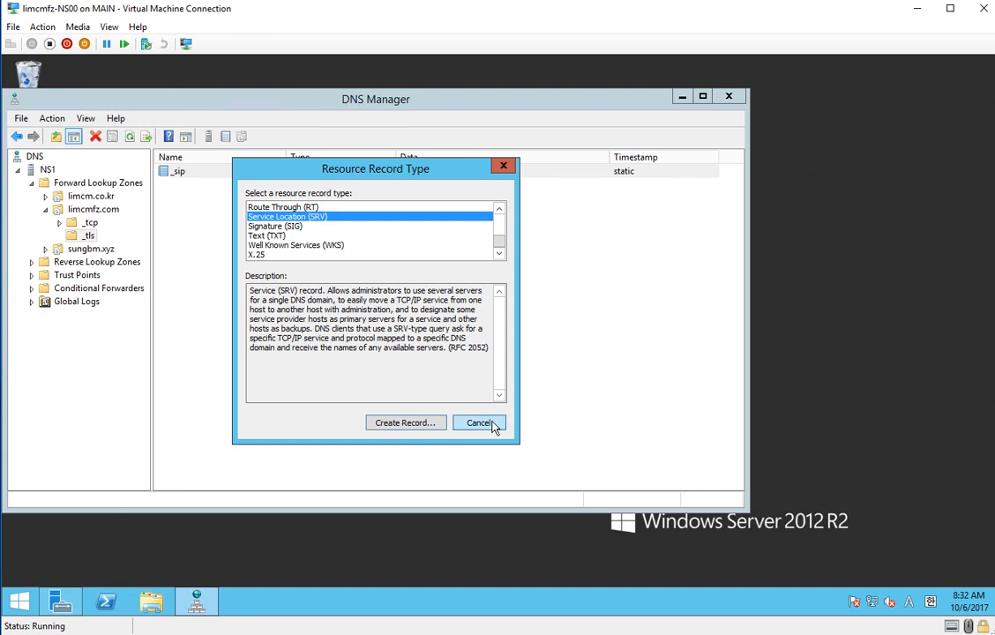
{"action": "left_click", "coordinate": [481, 423]}
Review the properties of the _sip record in _tls and the _sipfederationtls service location record in the _tcp folder of limcmfz.com
{"action": "double_click", "coordinate": [300, 173]}
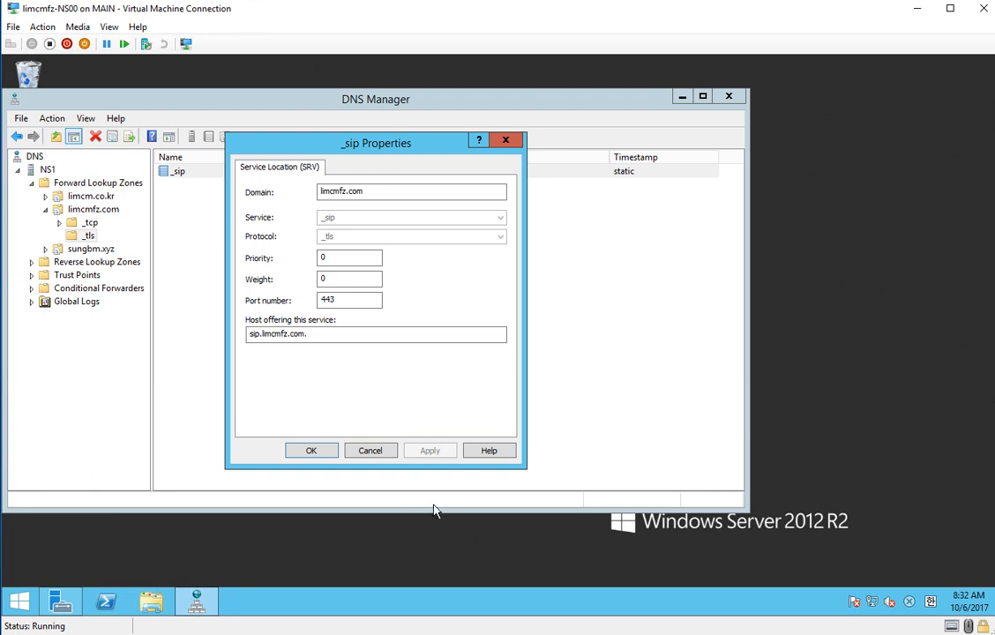
{"action": "left_click", "coordinate": [379, 451]}
{"action": "left_click", "coordinate": [90, 224]}
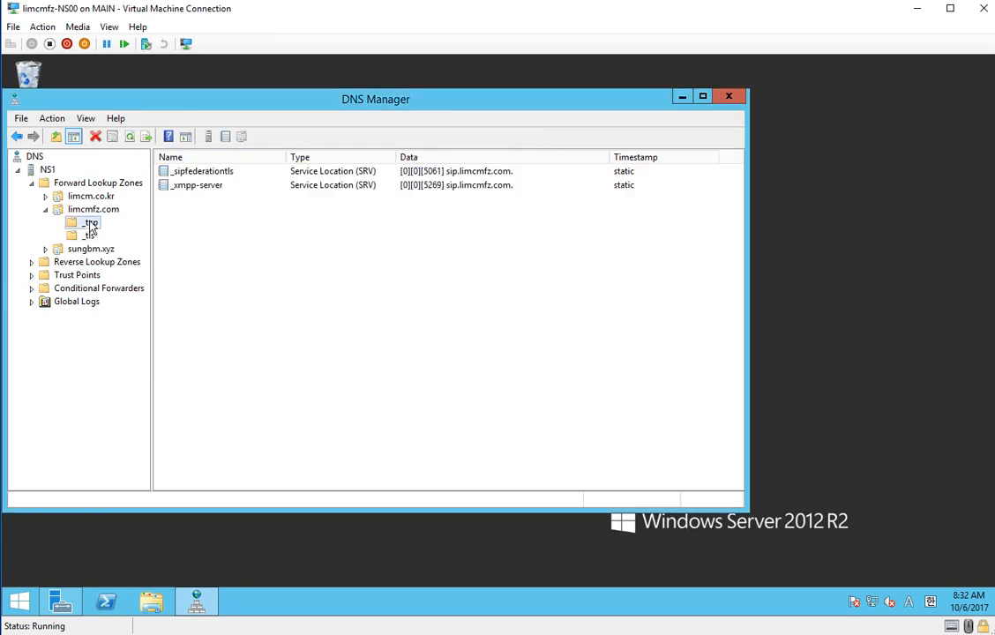
{"action": "left_click", "coordinate": [227, 176]}
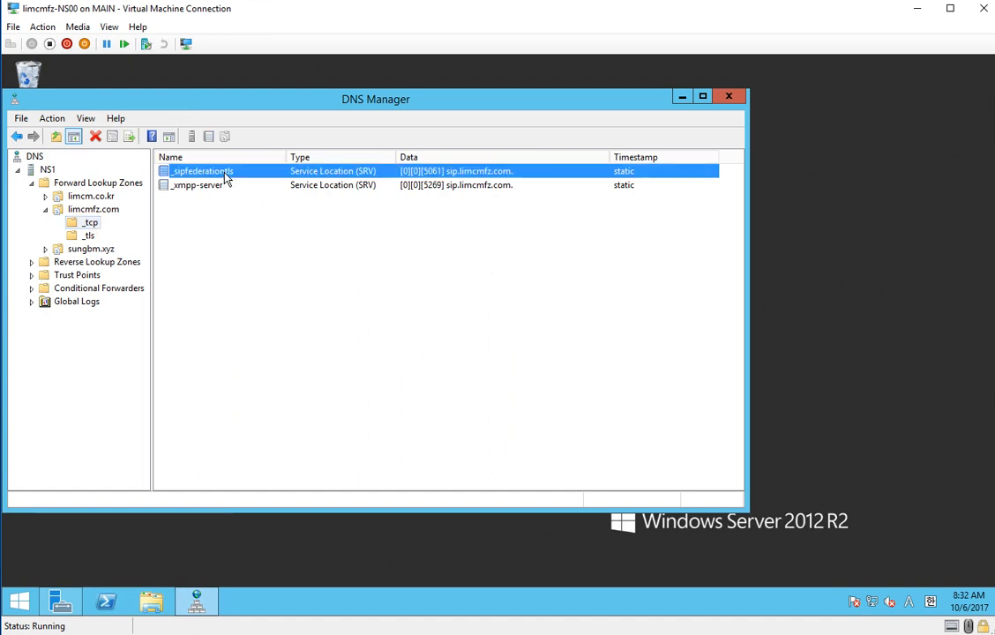
{"action": "double_click", "coordinate": [226, 177]}
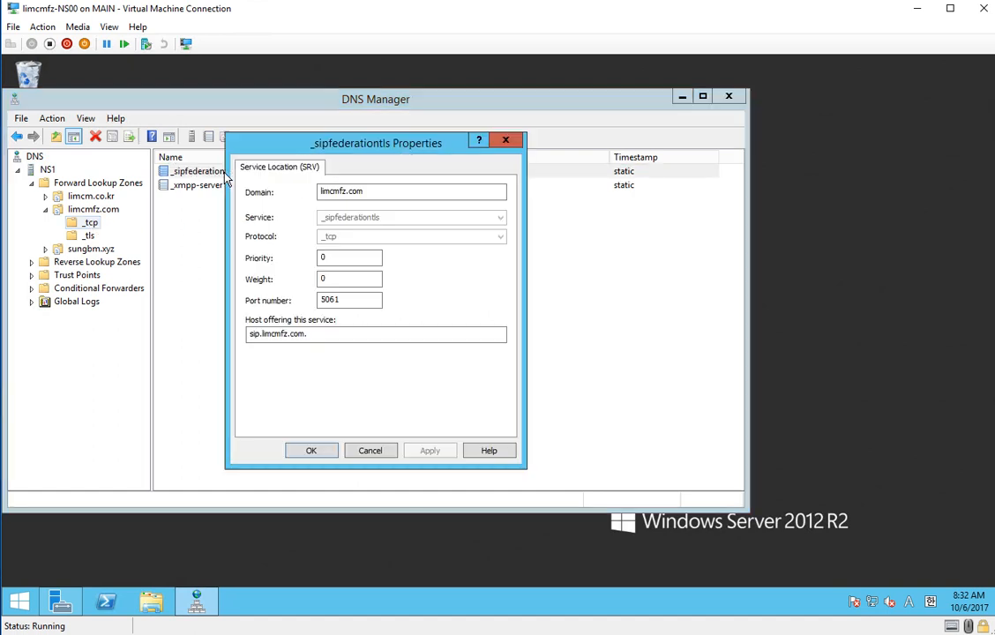
{"action": "left_click", "coordinate": [390, 451]}
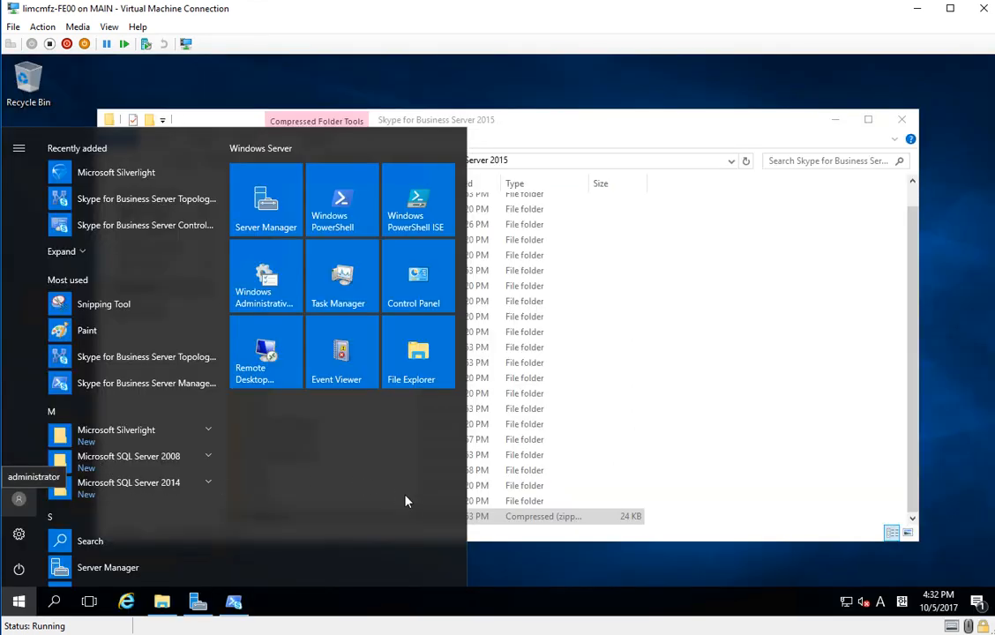
On the FE00 virtual machine, launch the Skype for Business Server Control Panel and close the File Explorer and Management Shell windows
{"action": "scroll", "coordinate": [189, 486], "scroll_direction": "down", "scroll_amount": 3}
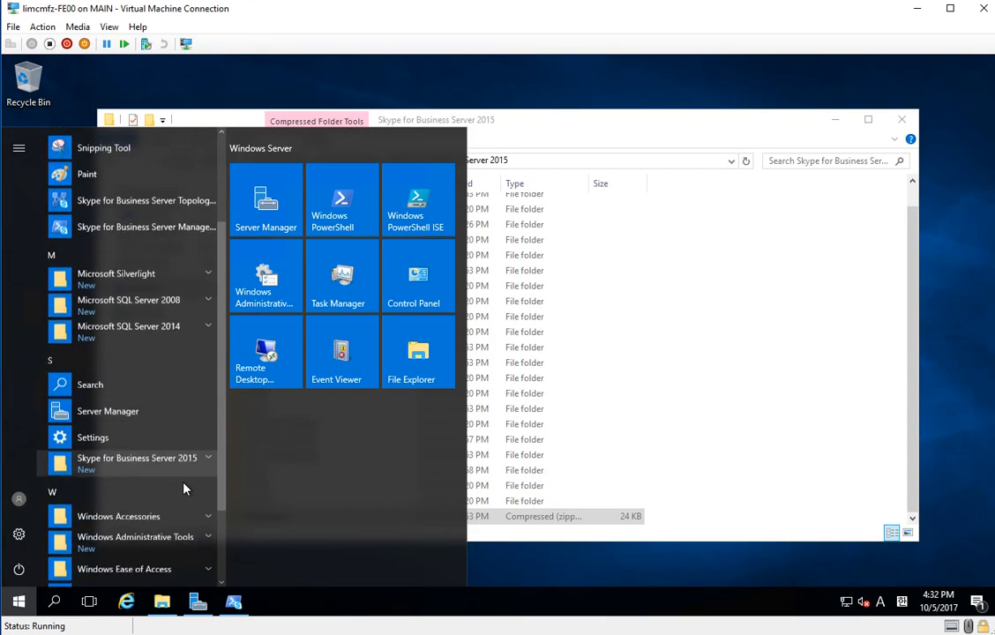
{"action": "scroll", "coordinate": [183, 490], "scroll_direction": "down", "scroll_amount": 1}
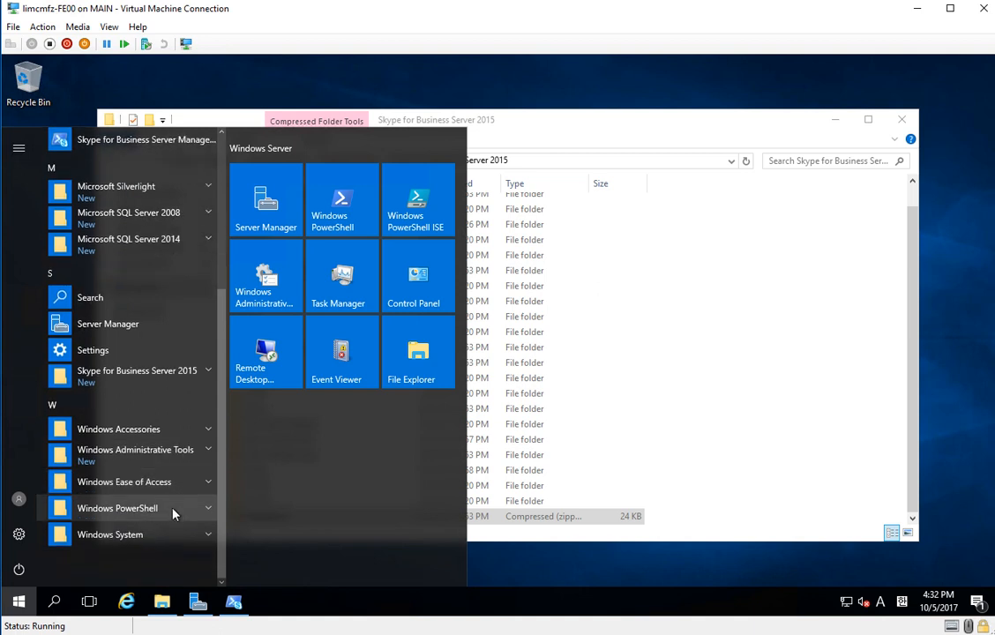
{"action": "left_click", "coordinate": [154, 380]}
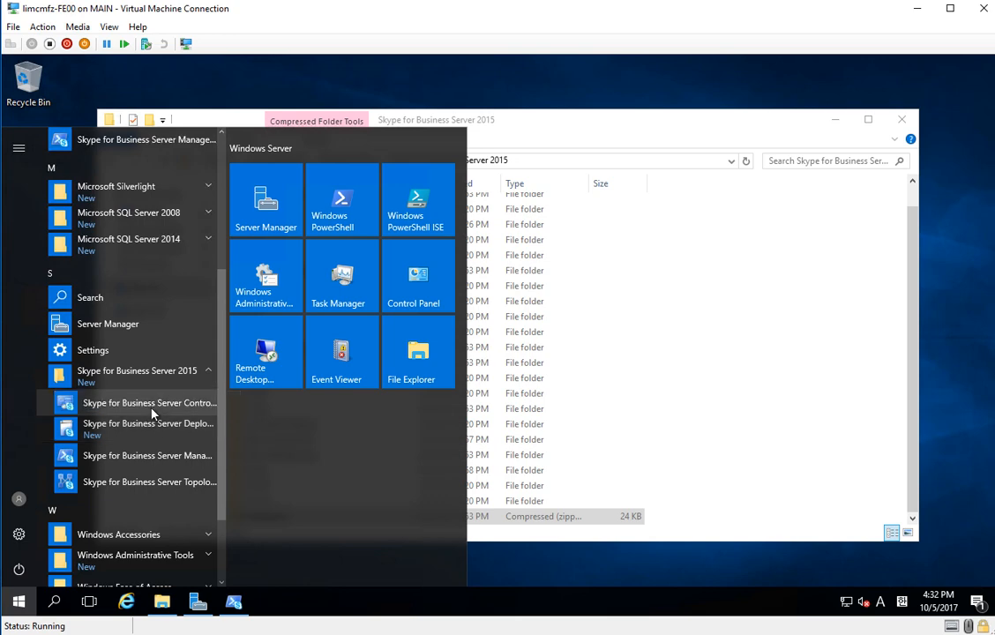
{"action": "left_click", "coordinate": [152, 409]}
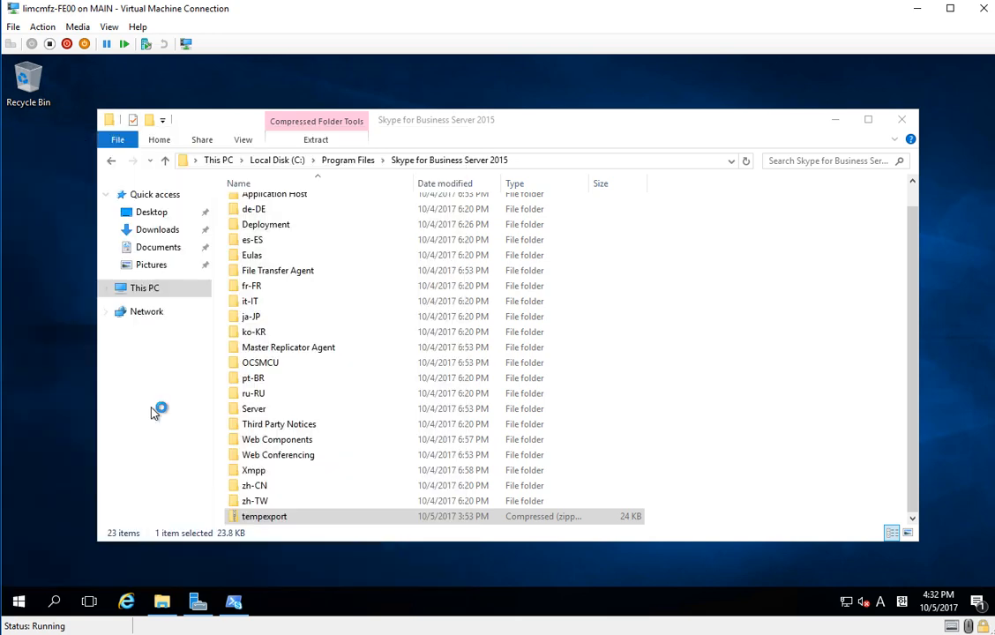
{"action": "left_click", "coordinate": [898, 126]}
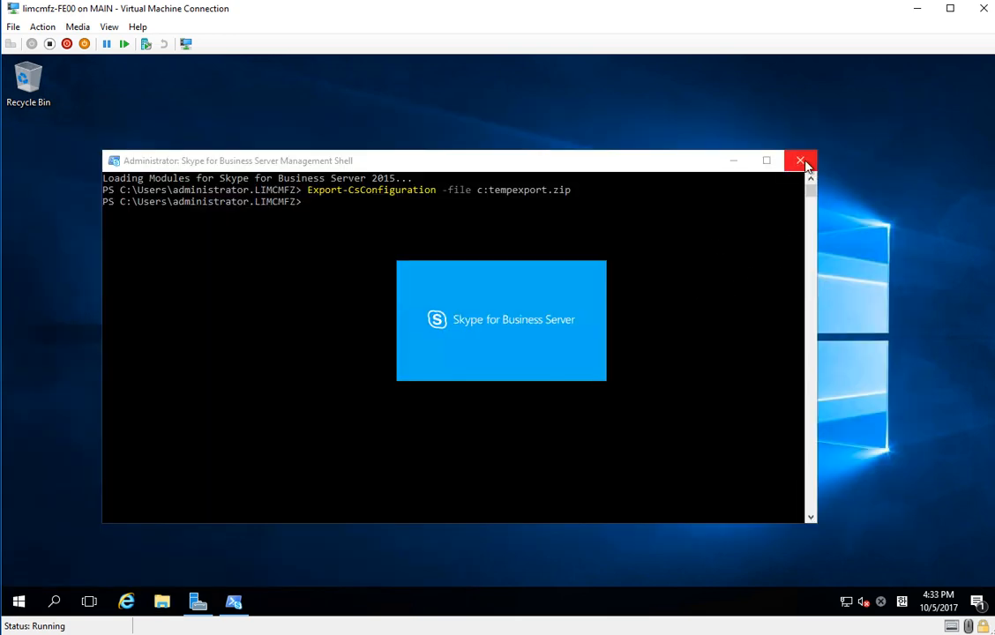
{"action": "left_click", "coordinate": [800, 160]}
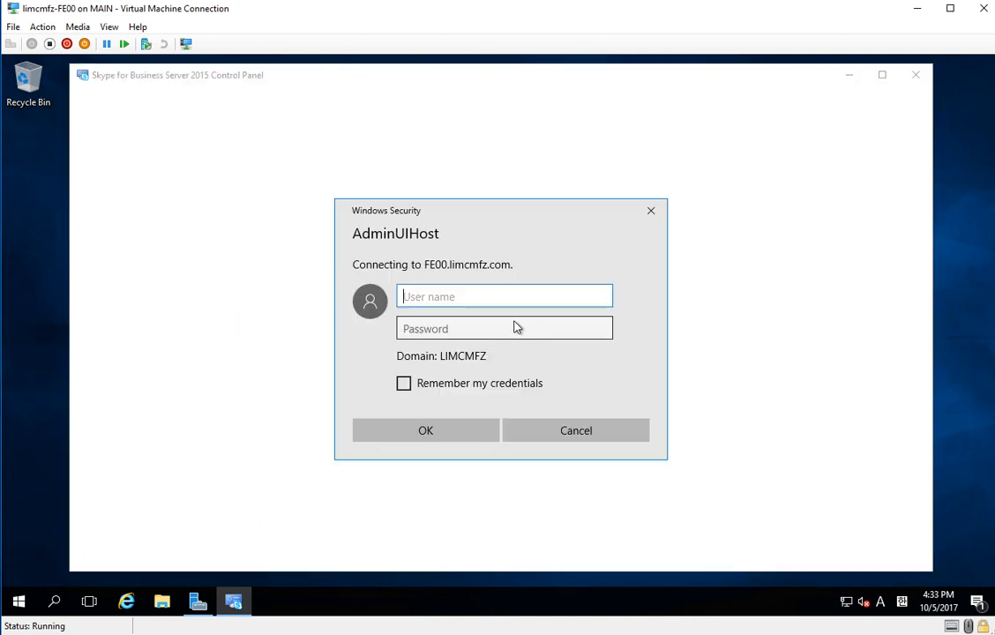
Sign in to the Skype for Business Server Control Panel as limcmfz\administrator, entering the account password
{"action": "type", "text": "limcmfz\\"}
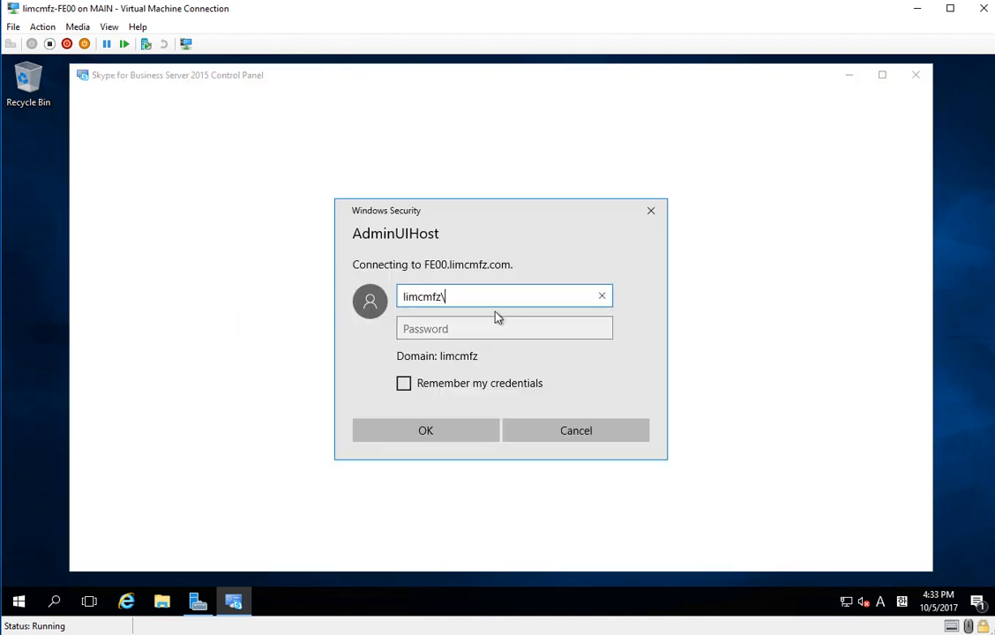
{"action": "type", "text": "administrator"}
{"action": "key", "text": "Tab"}
{"action": "type", "text": "*********"}
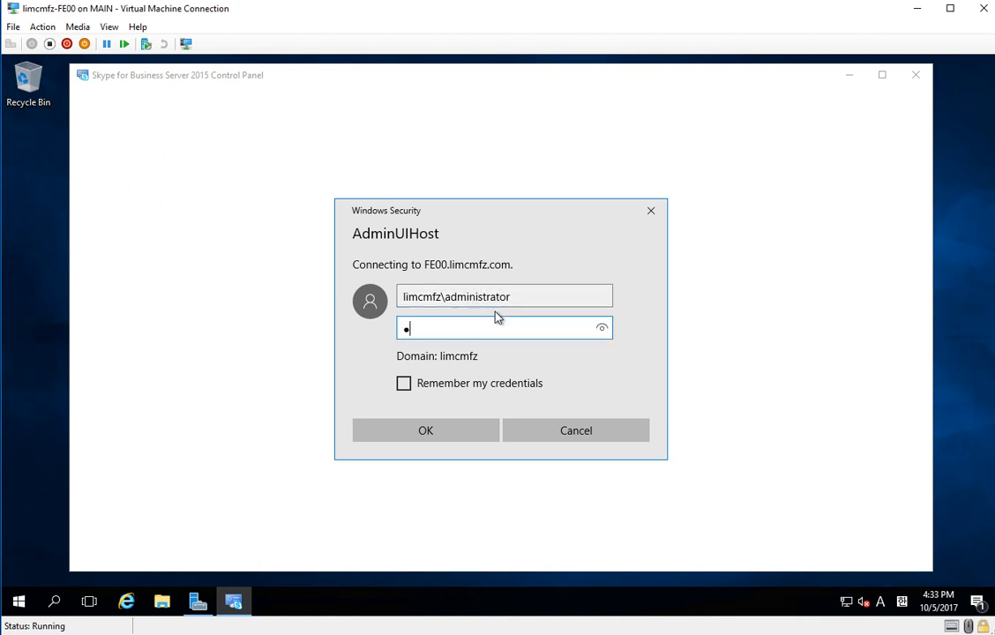
{"action": "key", "text": "Return"}
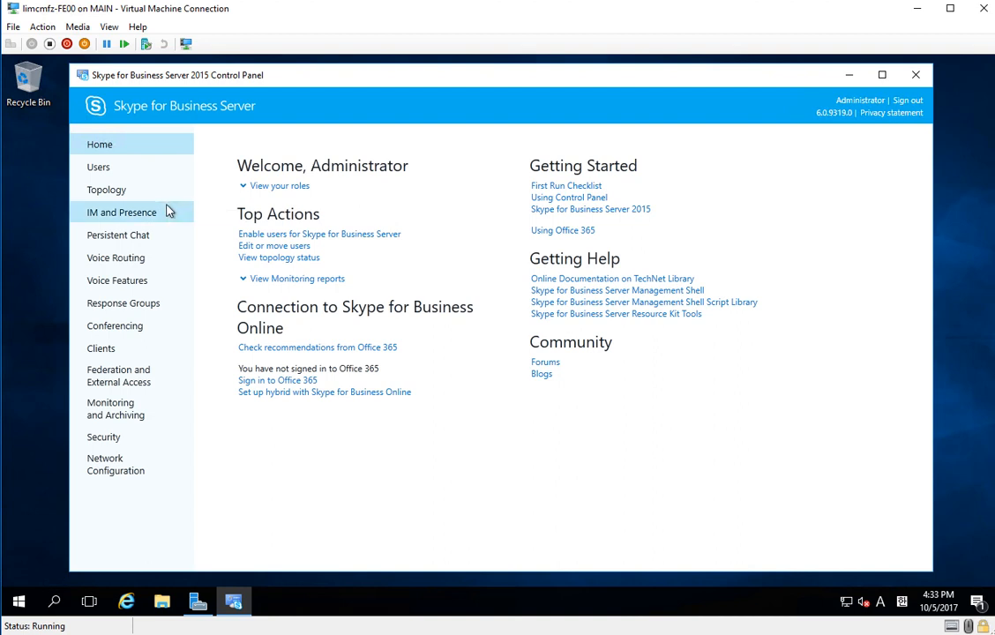
Check the status and replication of edge00.limcmfz.com in the Control Panel's topology list
{"action": "left_click", "coordinate": [122, 212]}
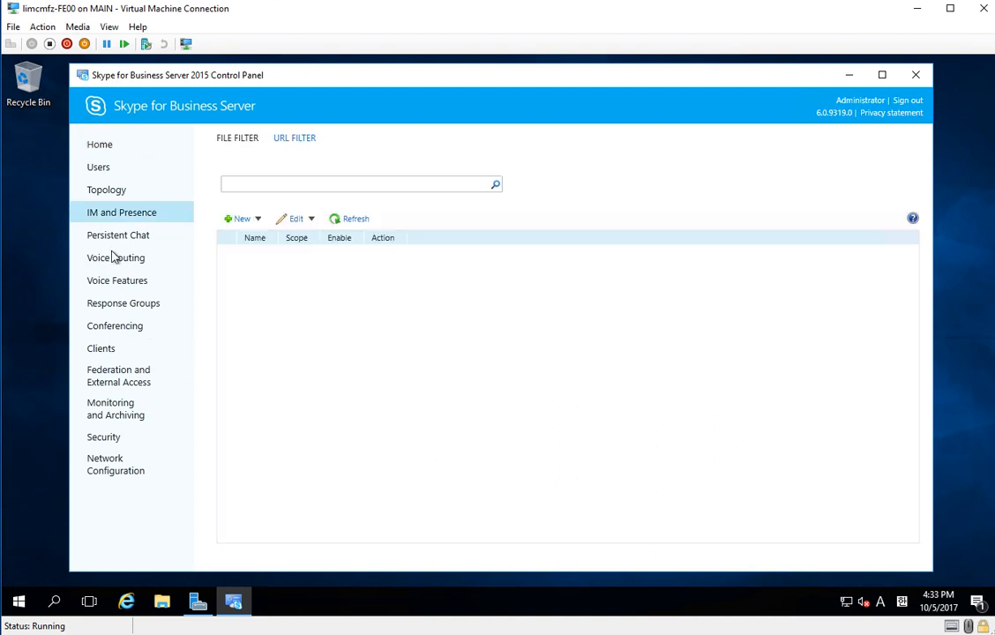
{"action": "left_click", "coordinate": [120, 199]}
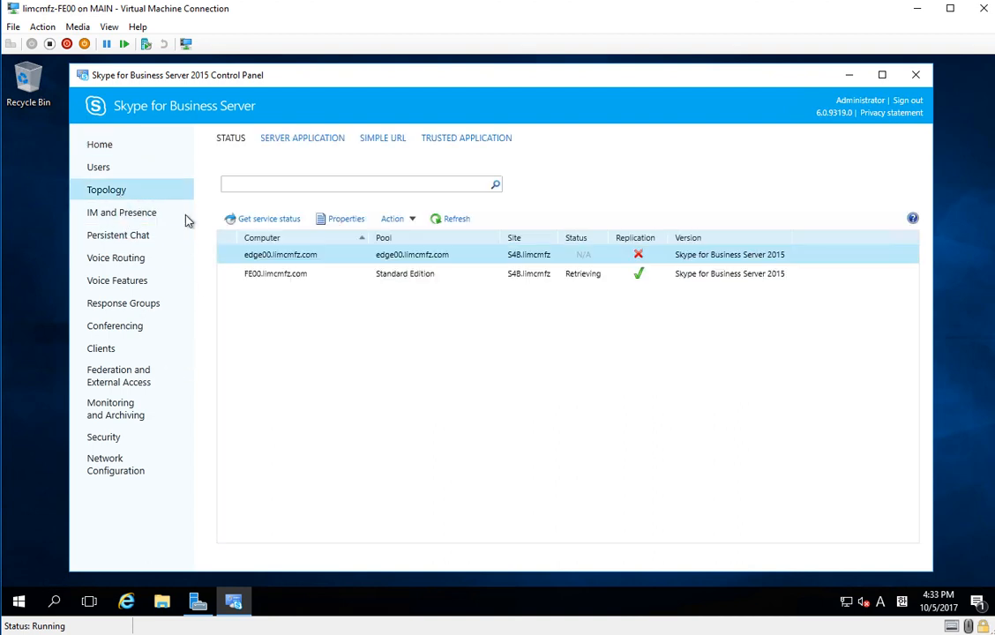
{"action": "double_click", "coordinate": [679, 258]}
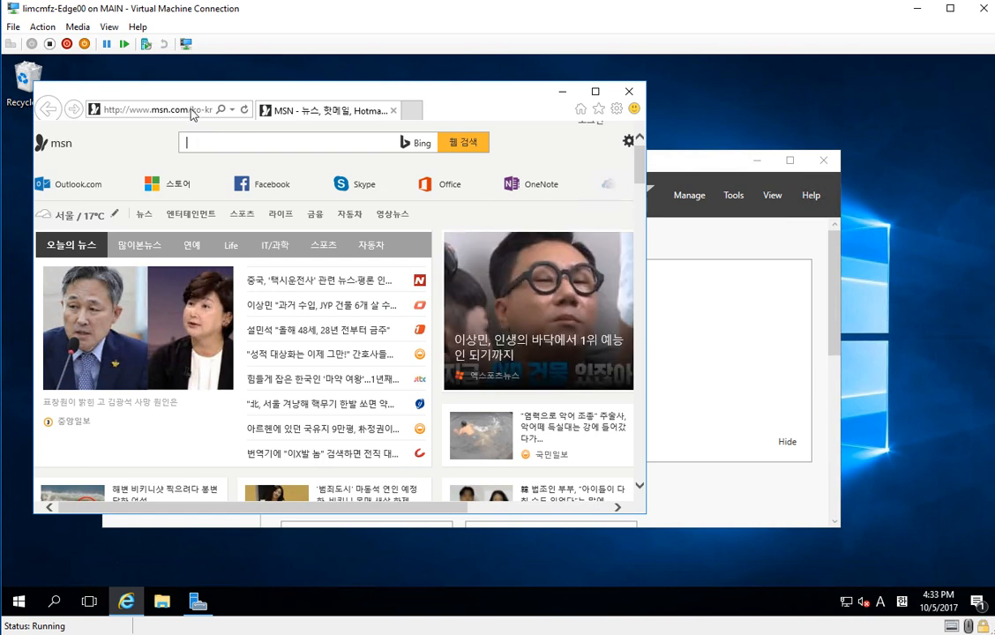
On the Edge00 virtual machine, load the router administration page at 192.168.10.1 in Internet Explorer and close Server Manager
{"action": "left_click", "coordinate": [184, 109]}
{"action": "type", "text": "192.1"}
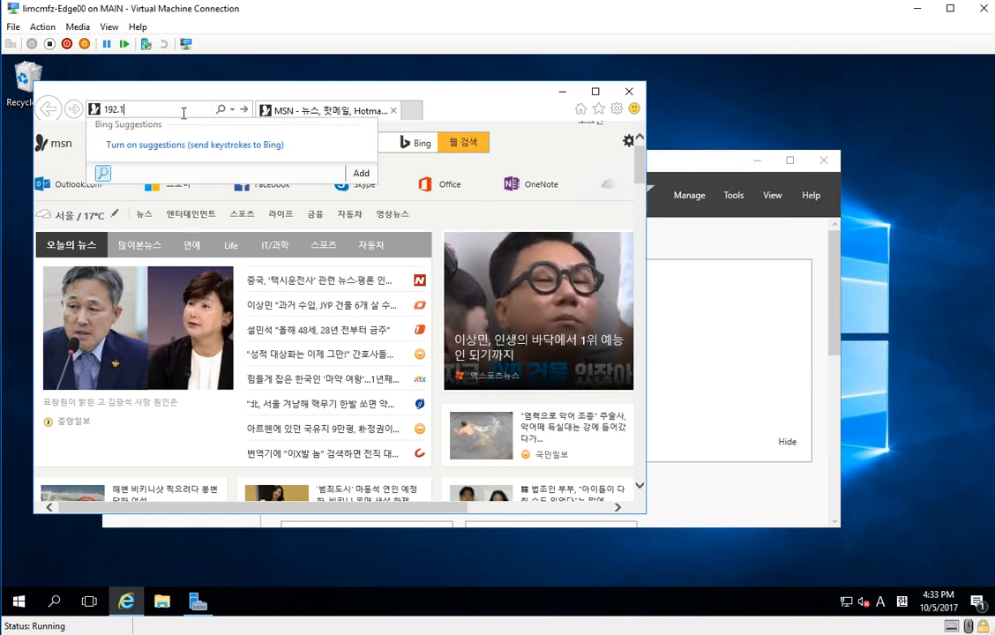
{"action": "type", "text": "68.10.1"}
{"action": "key", "text": "Return"}
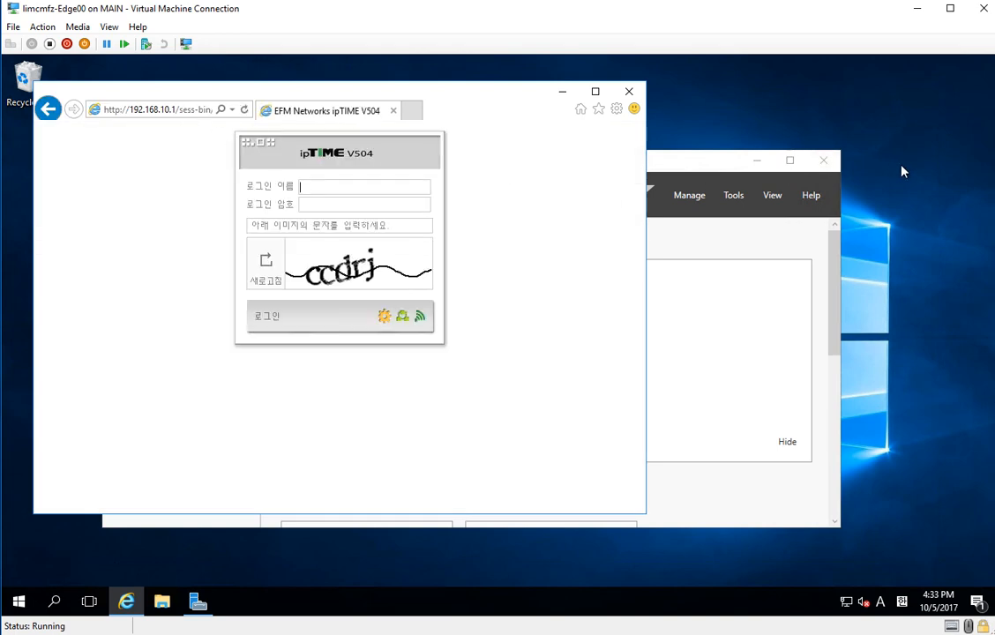
{"action": "left_click", "coordinate": [824, 159]}
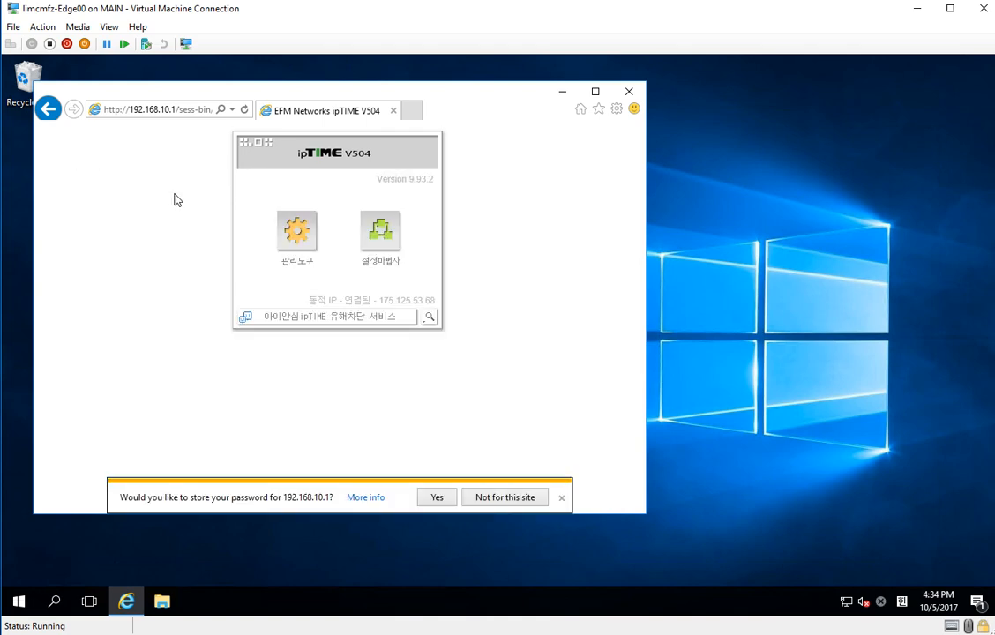
Set the ipTIME router's DMZ host to the currently connected PC's address, 192.168.10.235, apply it and close the browser
{"action": "left_click", "coordinate": [309, 242]}
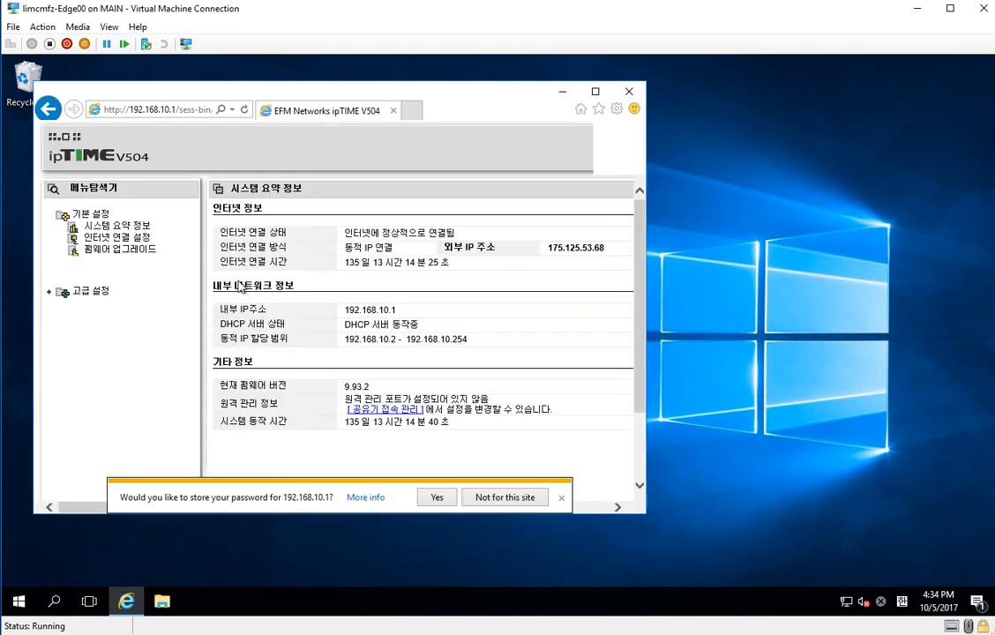
{"action": "left_click", "coordinate": [95, 291]}
{"action": "left_click", "coordinate": [117, 314]}
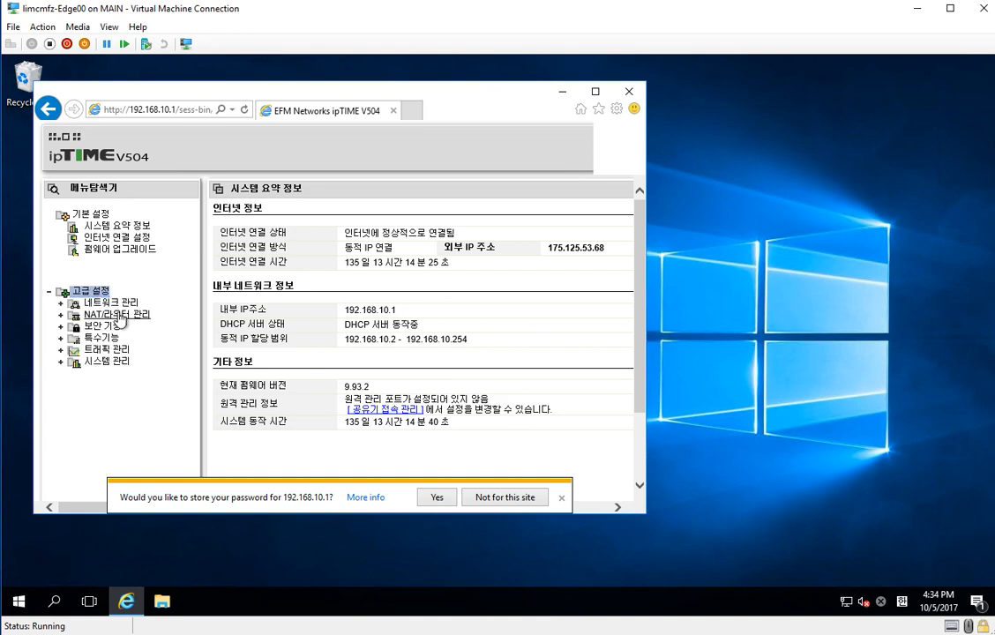
{"action": "left_click", "coordinate": [129, 337]}
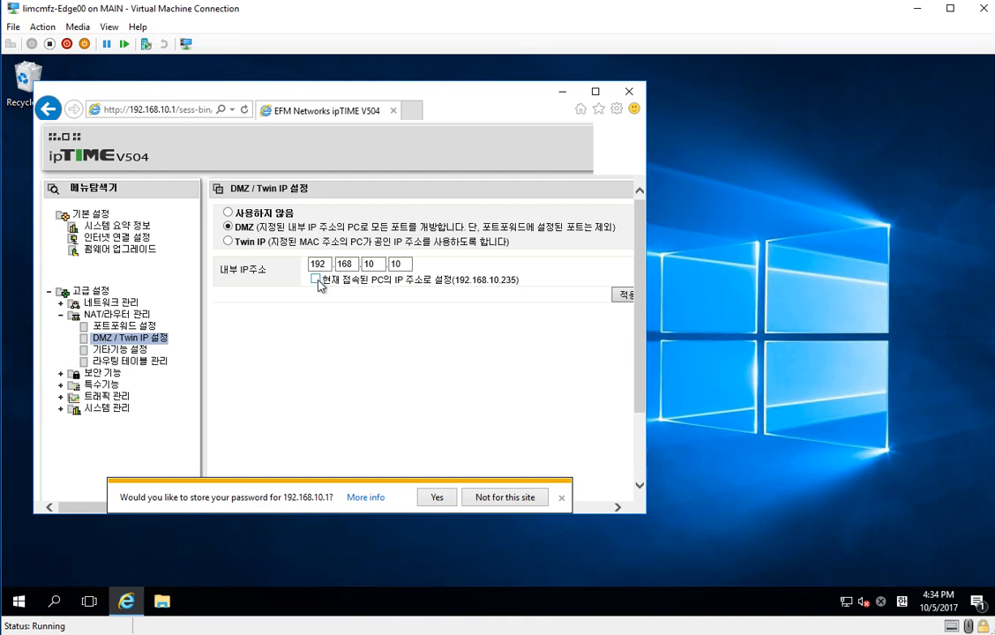
{"action": "left_click", "coordinate": [315, 279]}
{"action": "left_click", "coordinate": [622, 298]}
{"action": "left_click", "coordinate": [628, 92]}
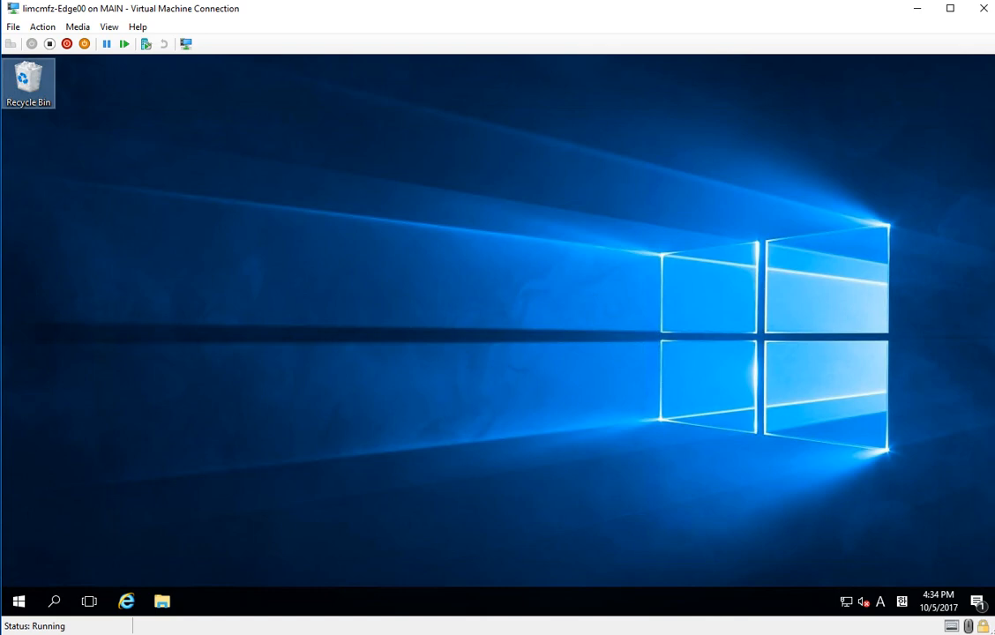
Run services.msc on Edge00 to bring up the Services console
{"action": "left_click", "coordinate": [216, 241]}
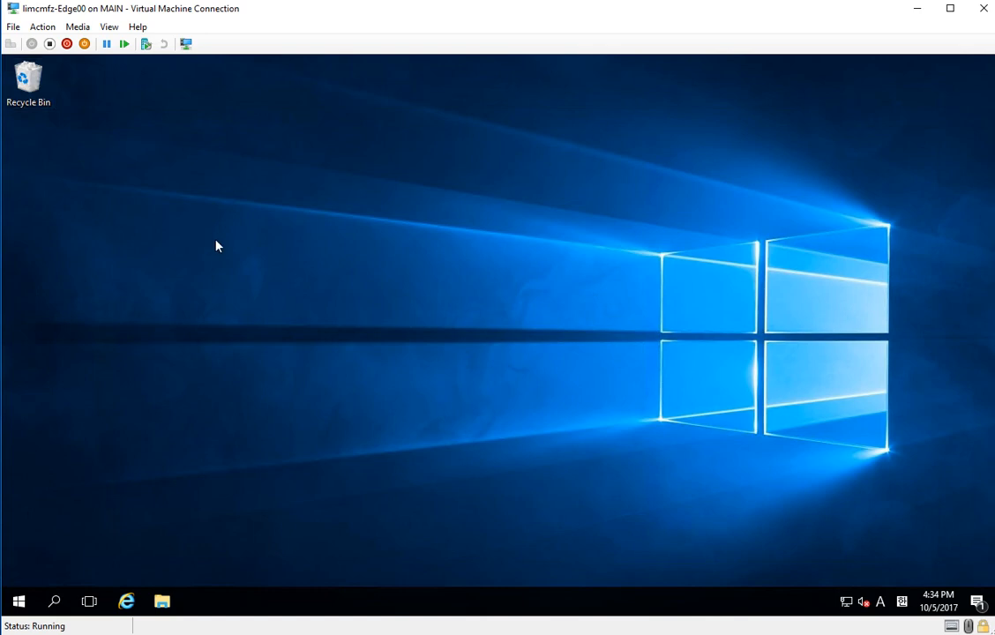
{"action": "key", "text": "super+r"}
{"action": "type", "text": "services"}
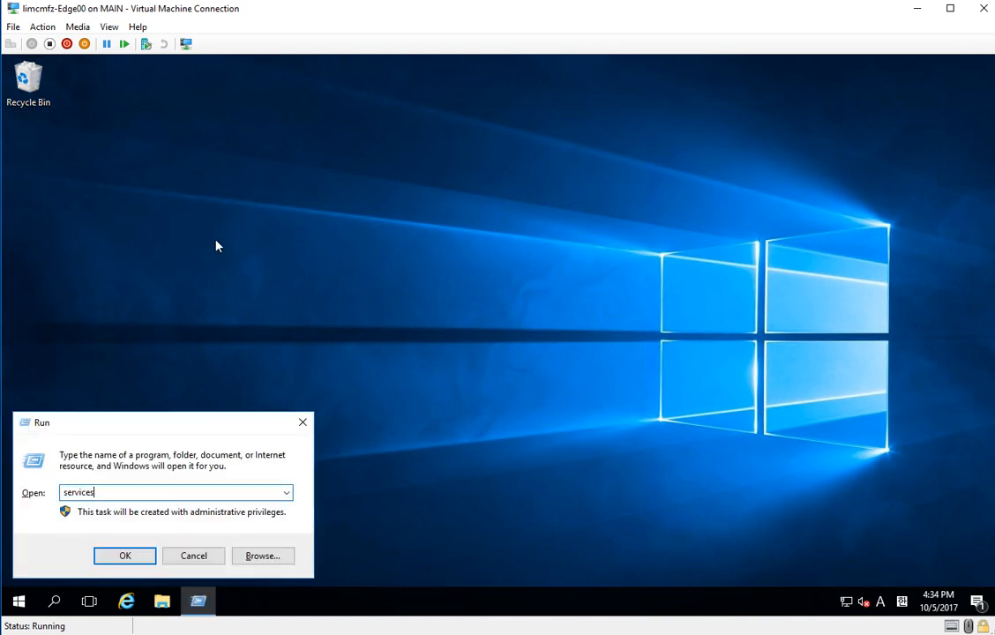
{"action": "type", "text": ".msc"}
{"action": "key", "text": "Return"}
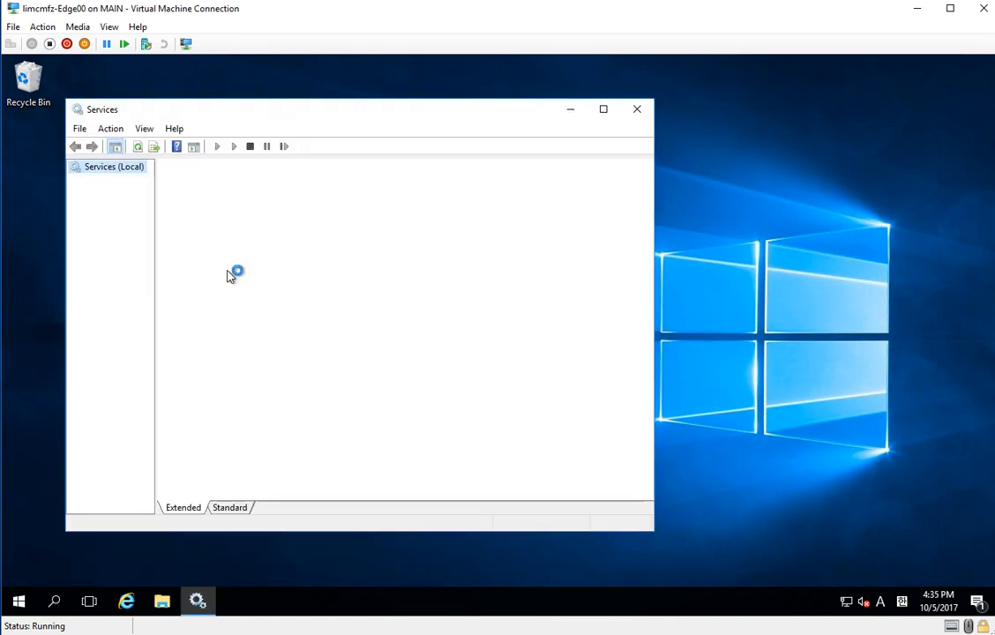
Find the Skype for Business Server services in the list and check each one's running status, up to Access Edge
{"action": "left_click", "coordinate": [385, 356]}
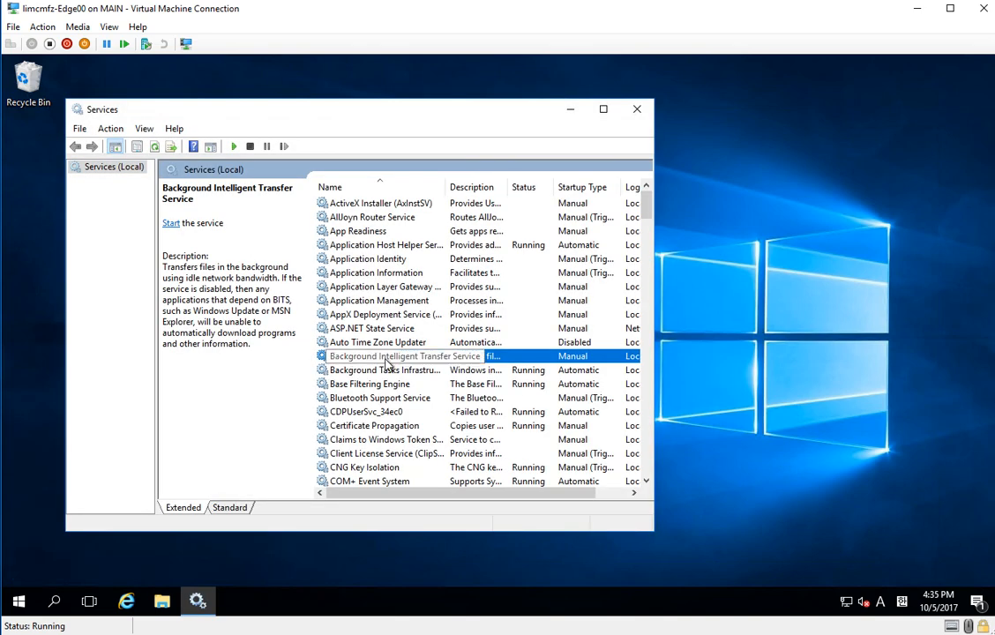
{"action": "key", "text": "s"}
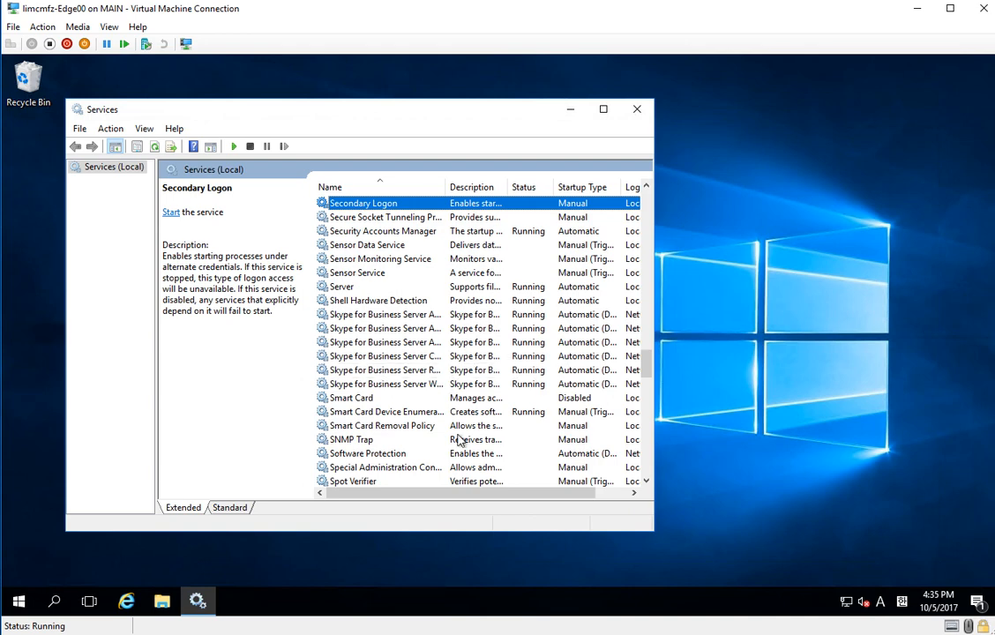
{"action": "left_click", "coordinate": [459, 384]}
{"action": "left_click", "coordinate": [461, 371]}
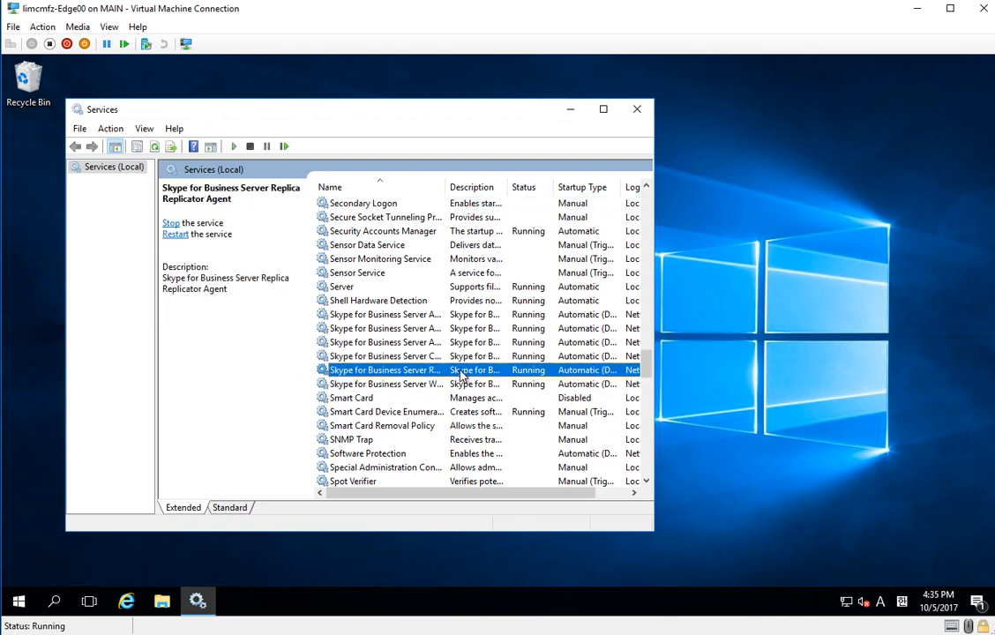
{"action": "left_click", "coordinate": [462, 355]}
{"action": "left_click", "coordinate": [468, 326]}
{"action": "left_click", "coordinate": [472, 315]}
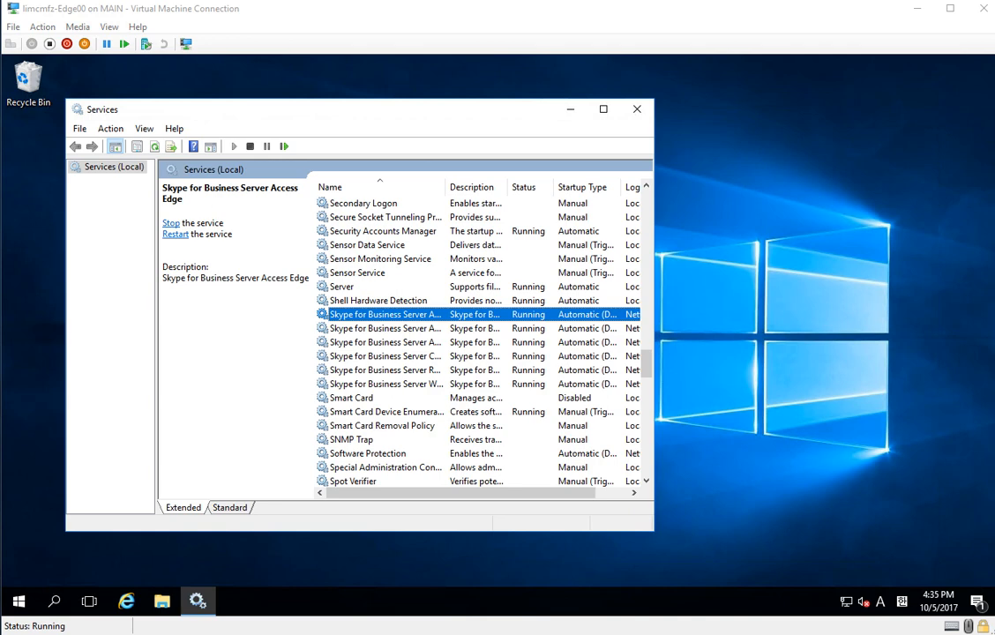
On the FE00 virtual machine, enable communications with federated, remote and public users in the Global External Access Policy and commit it
{"action": "key", "text": "alt+Tab"}
{"action": "left_click", "coordinate": [466, 220]}
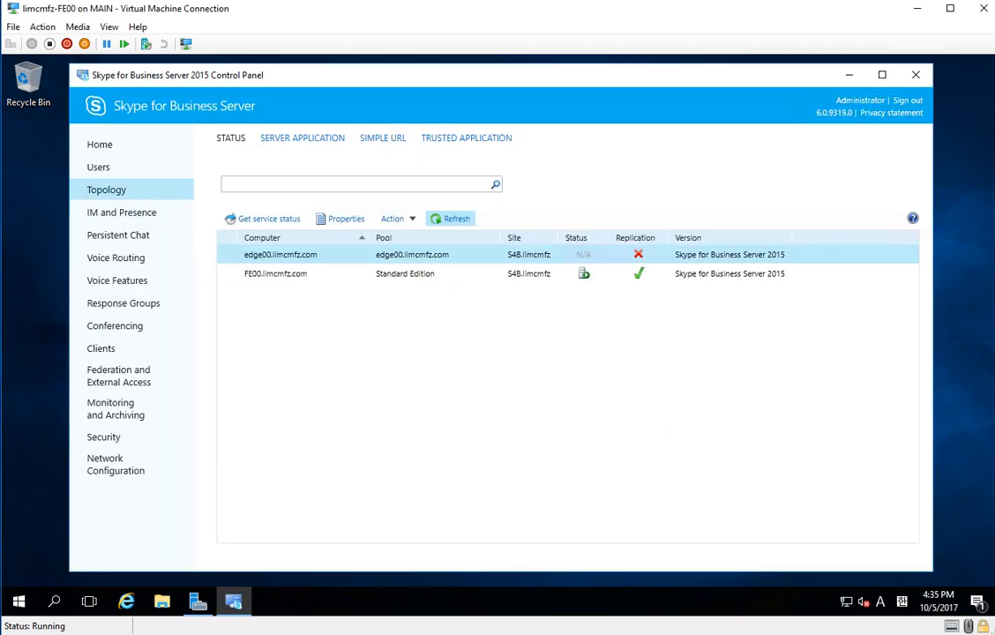
{"action": "left_click", "coordinate": [118, 375]}
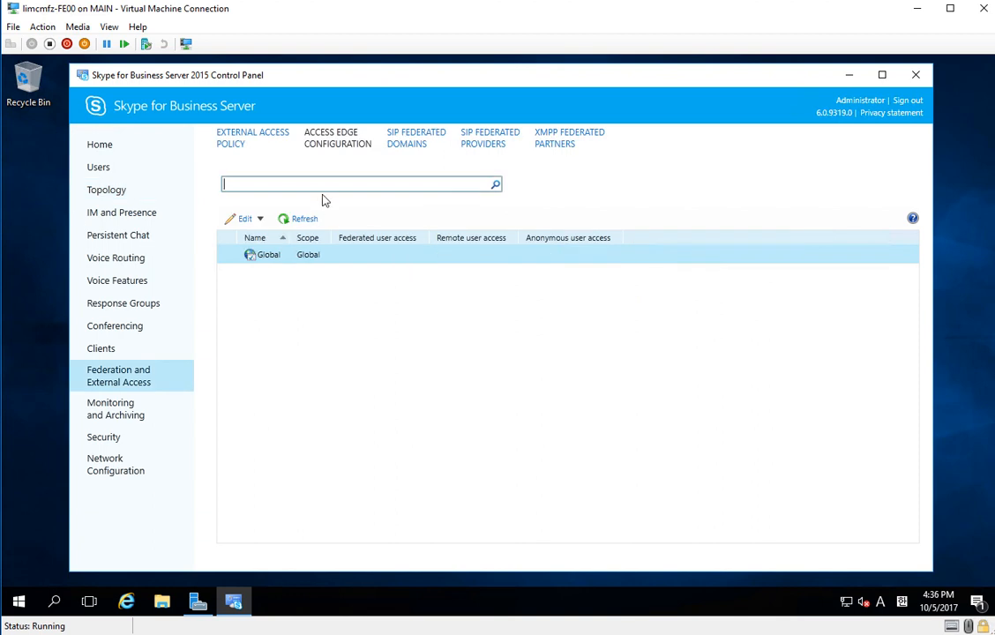
{"action": "left_click", "coordinate": [251, 135]}
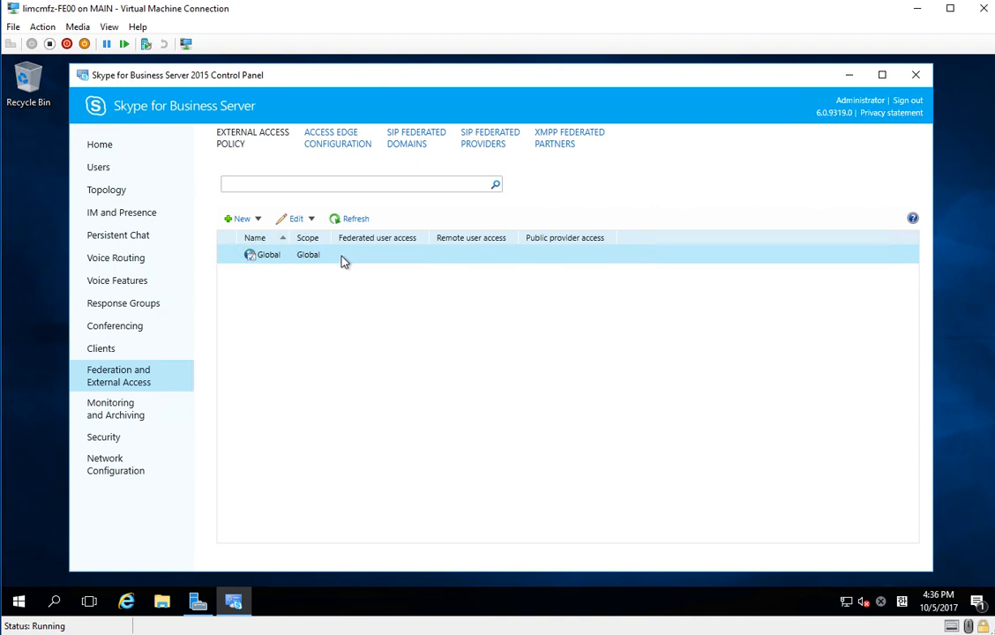
{"action": "double_click", "coordinate": [344, 261]}
{"action": "left_click", "coordinate": [329, 314]}
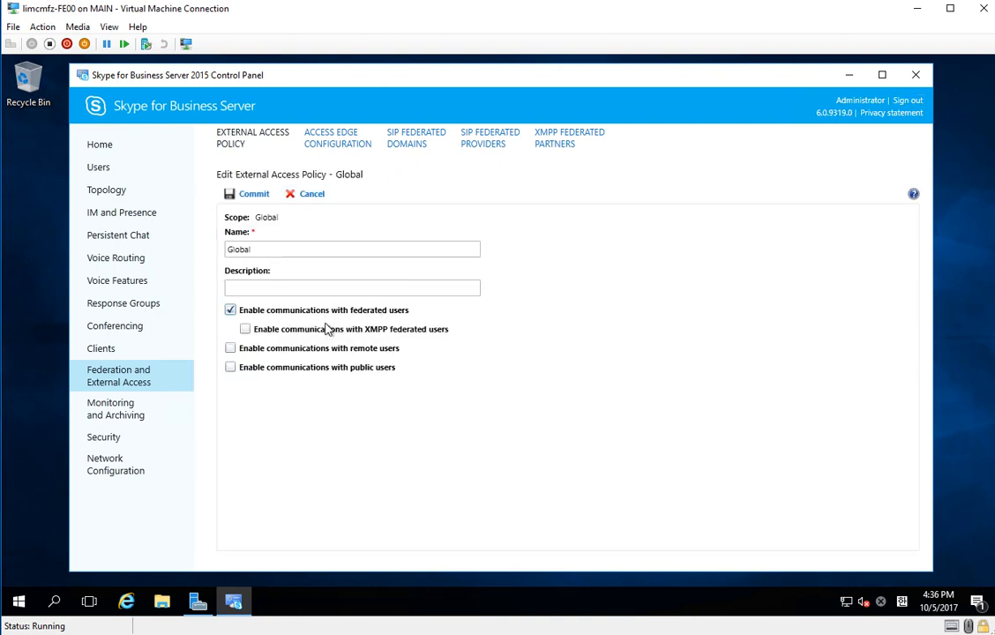
{"action": "left_click", "coordinate": [327, 348]}
{"action": "left_click", "coordinate": [315, 369]}
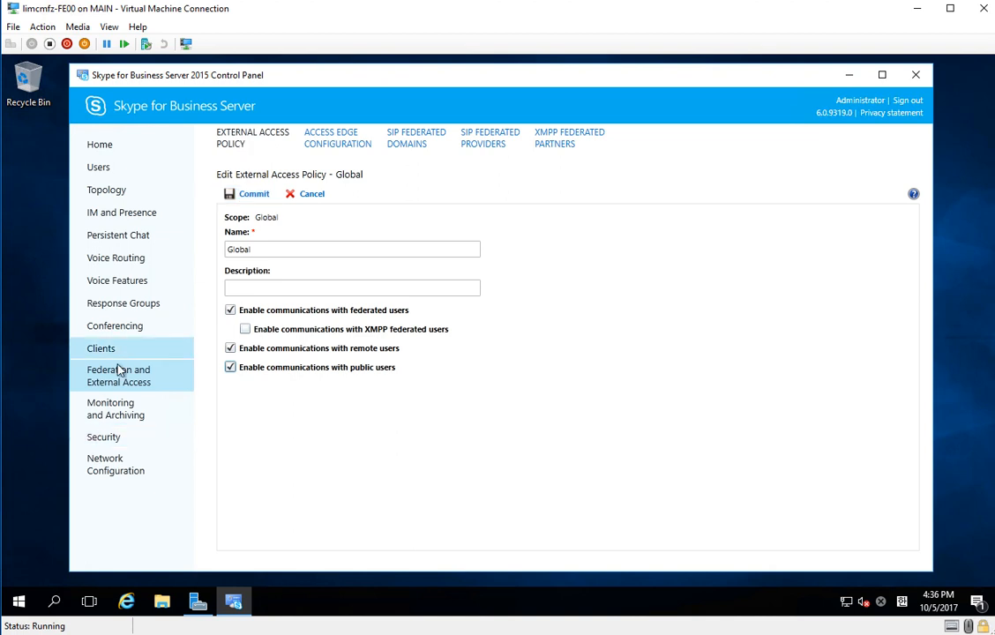
{"action": "left_click", "coordinate": [247, 196]}
In the Global Access Edge Configuration, enable federation, partner domain discovery, the archiving disclaimer, remote user access and anonymous conference access, and commit
{"action": "left_click", "coordinate": [340, 137]}
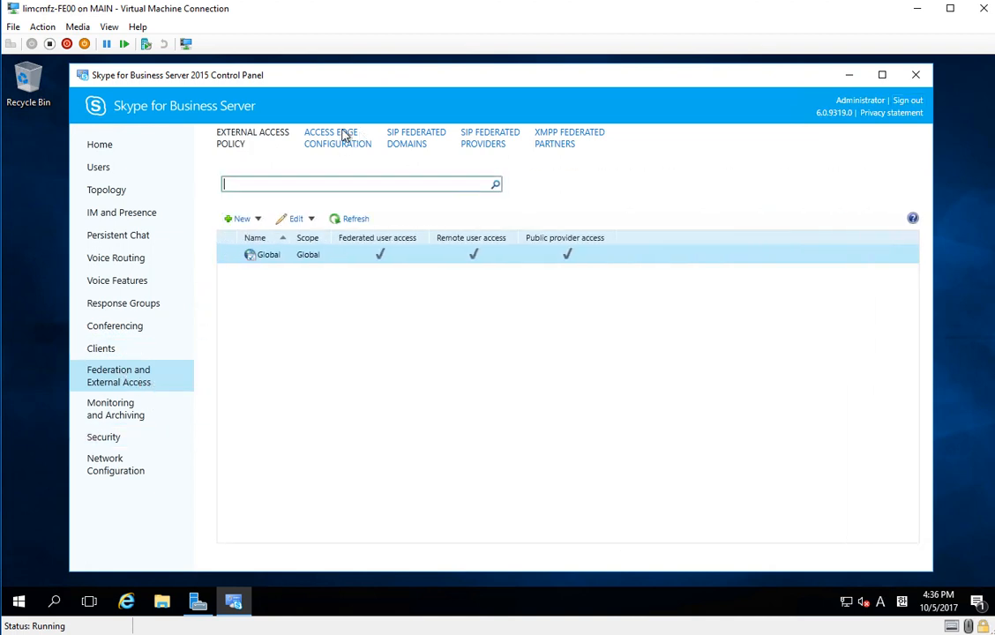
{"action": "double_click", "coordinate": [315, 262]}
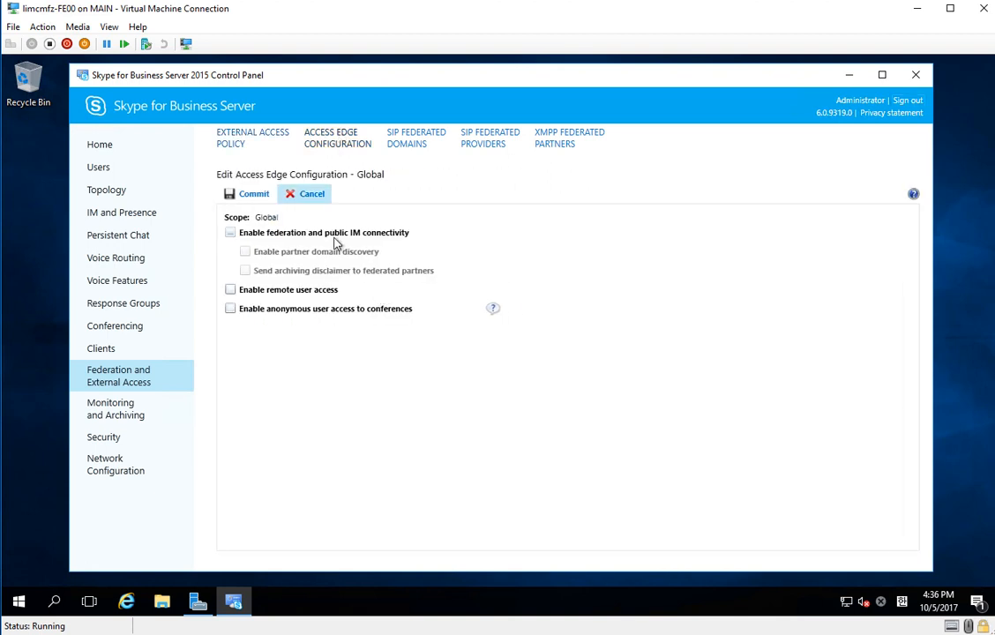
{"action": "left_click", "coordinate": [338, 292]}
{"action": "left_click", "coordinate": [329, 310]}
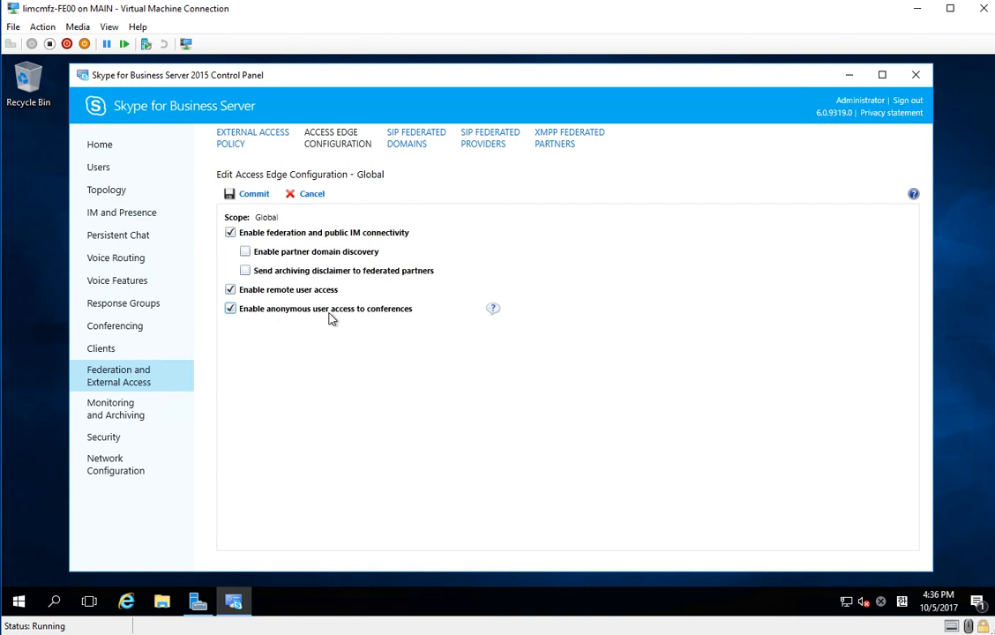
{"action": "left_click", "coordinate": [323, 253]}
{"action": "left_click", "coordinate": [264, 271]}
{"action": "left_click", "coordinate": [254, 193]}
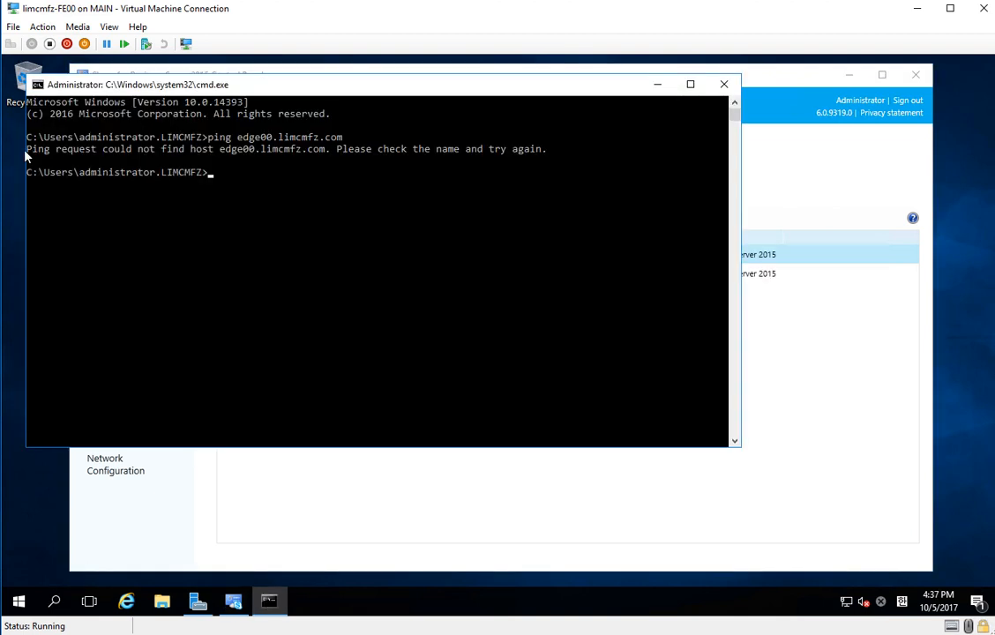
Ping edge00.limcmfz.com again from the FE00 command prompt to test name resolution
{"action": "left_click", "coordinate": [133, 268]}
{"action": "key", "text": "Up"}
{"action": "key", "text": "Return"}
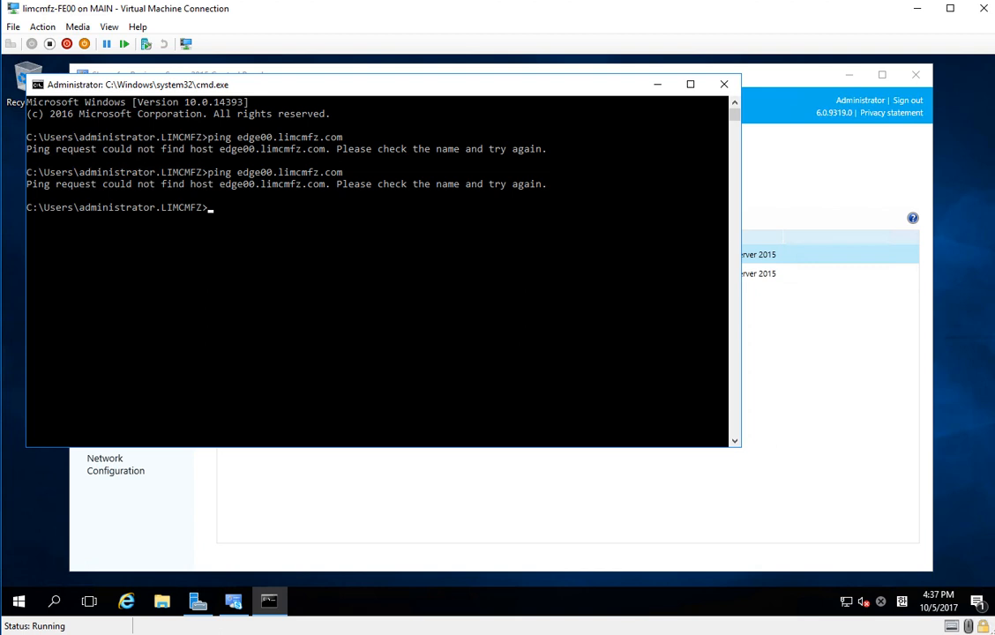
Restart the FE00 server, giving Other (Unplanned) as the reason
{"action": "right_click", "coordinate": [20, 604]}
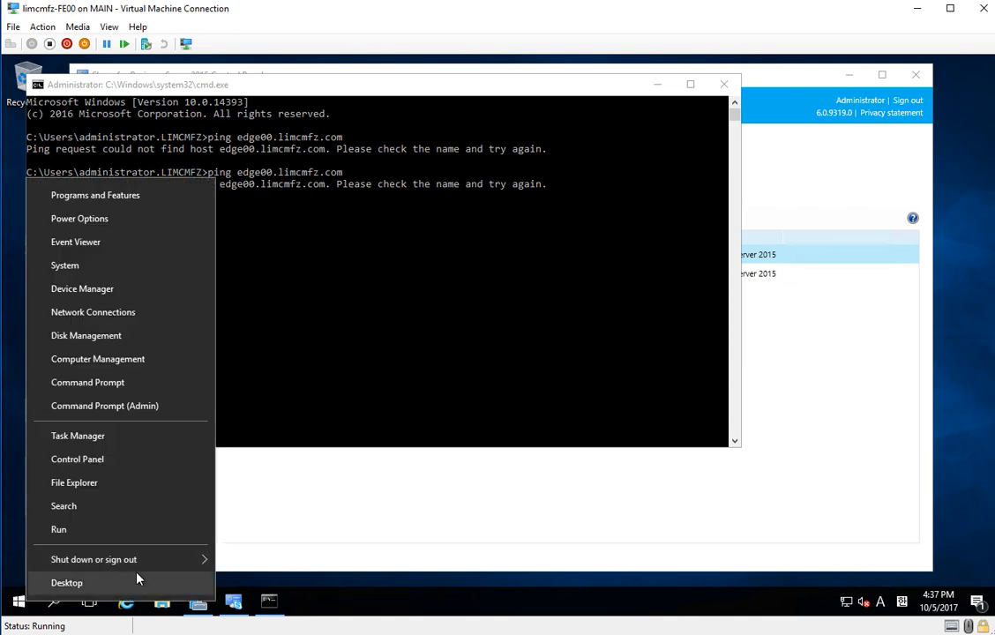
{"action": "mouse_move", "coordinate": [176, 560]}
{"action": "left_click", "coordinate": [292, 561]}
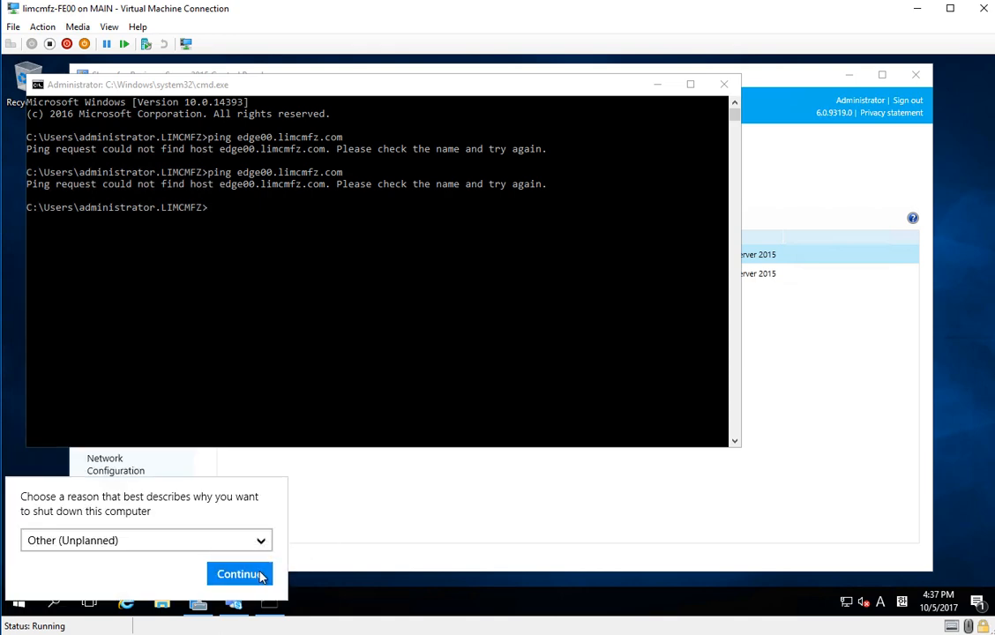
{"action": "left_click", "coordinate": [257, 578]}
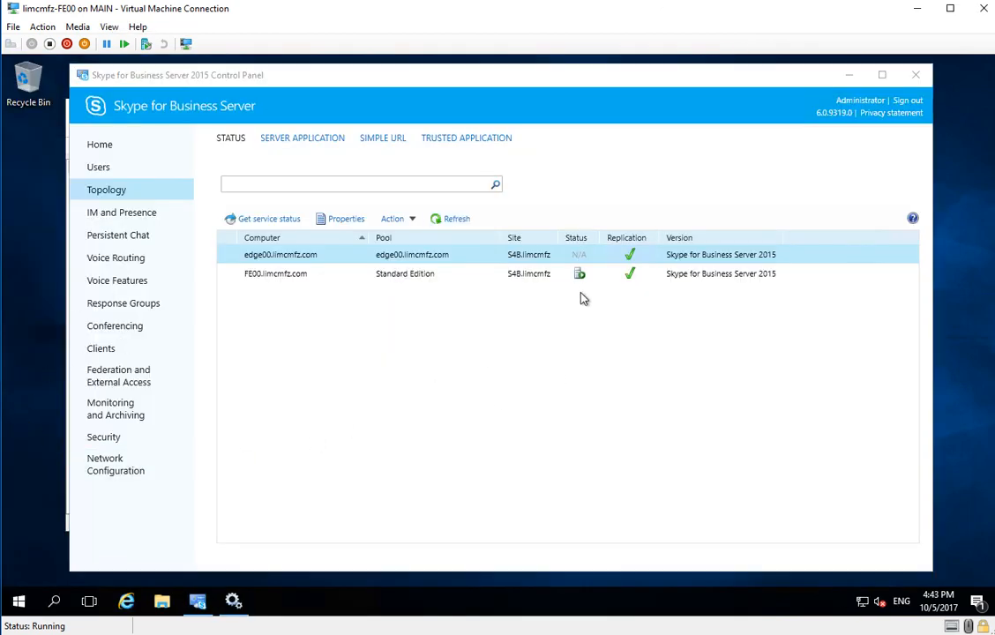
Check the replication status of the edge00 and FE00 servers in the topology list
{"action": "left_click", "coordinate": [639, 255]}
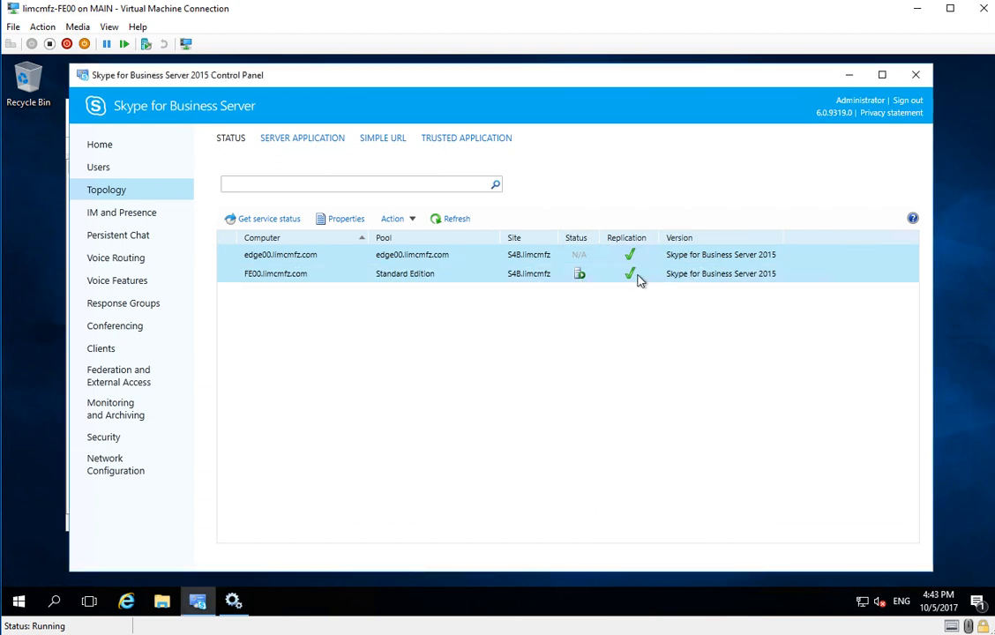
{"action": "left_click", "coordinate": [638, 275]}
{"action": "left_click", "coordinate": [632, 260]}
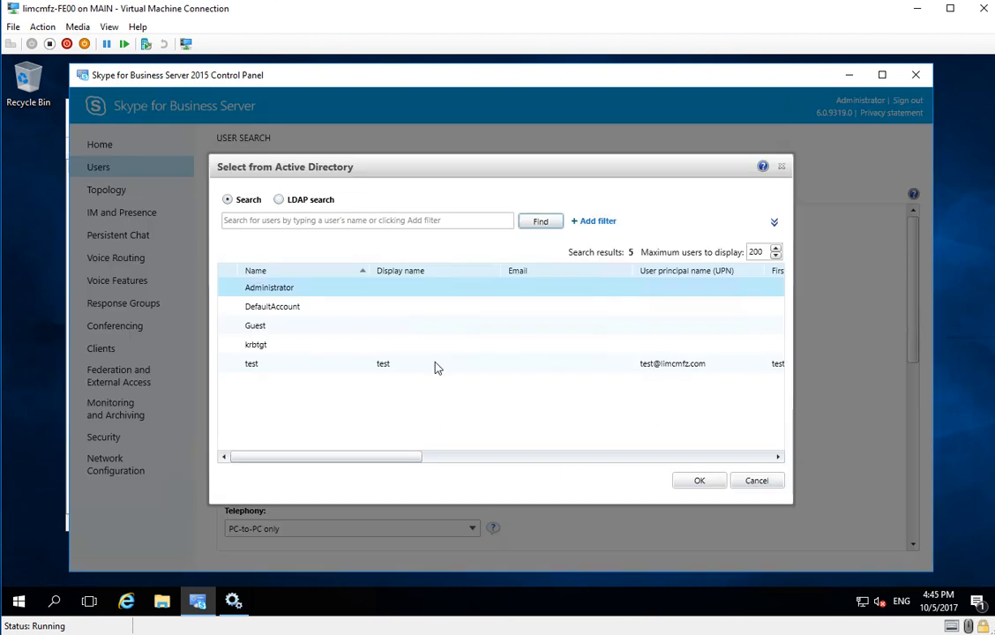
Add the Active Directory user test and enable it for Skype for Business, generating its SIP URI from the user principal name
{"action": "left_click", "coordinate": [436, 364]}
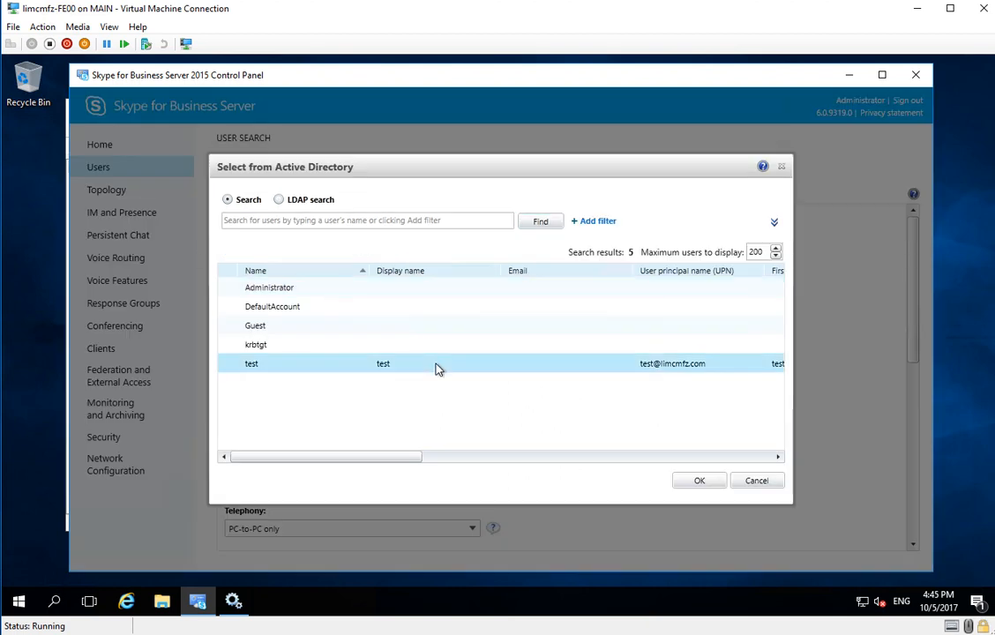
{"action": "left_click", "coordinate": [715, 491]}
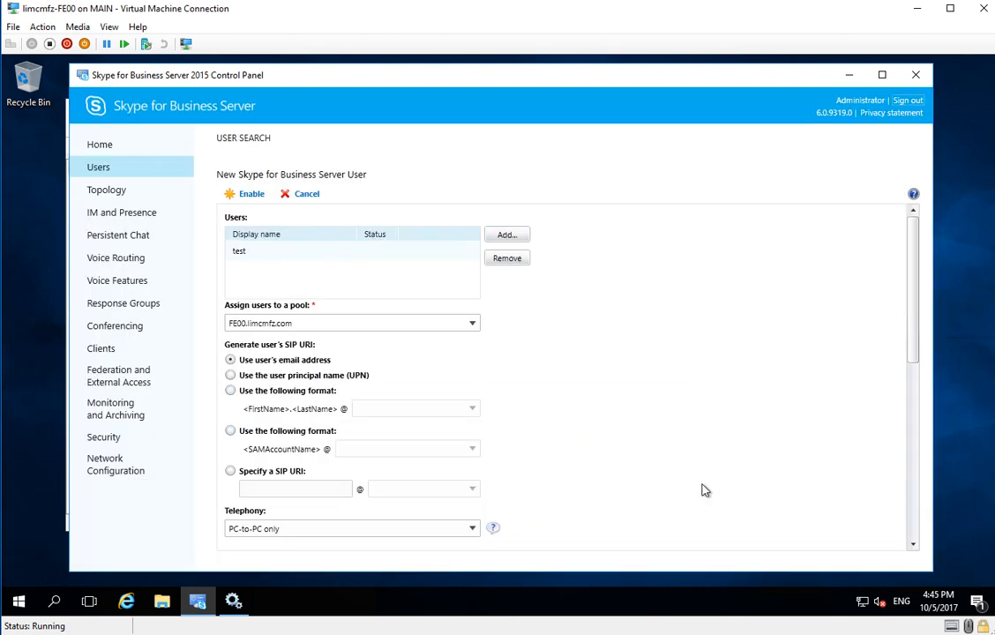
{"action": "left_click", "coordinate": [232, 375]}
{"action": "left_click", "coordinate": [261, 195]}
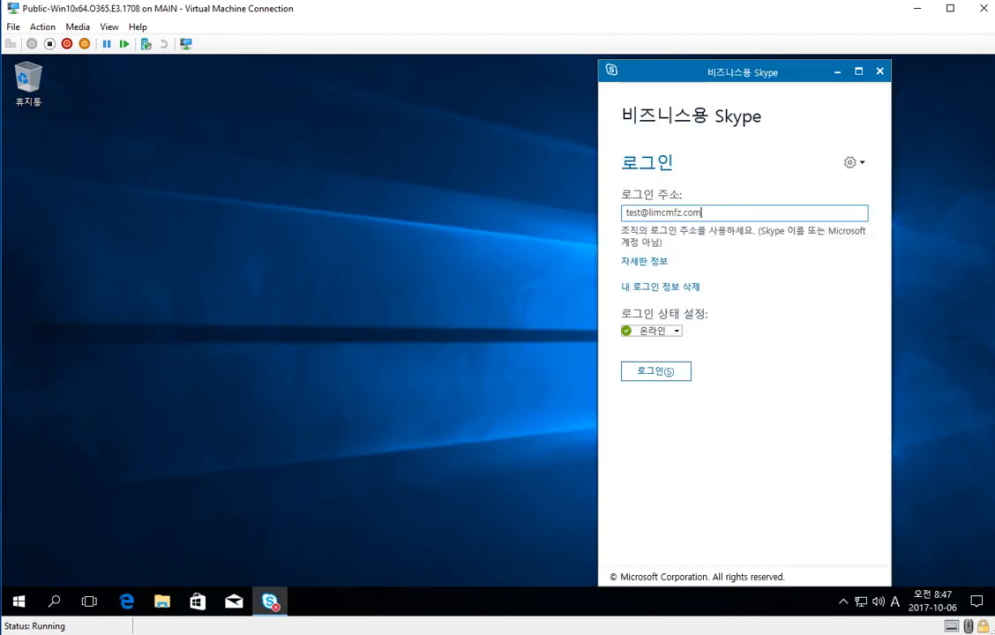
On the Windows 10 client, sign in to Skype for Business with the test account by entering its password
{"action": "left_click", "coordinate": [643, 374]}
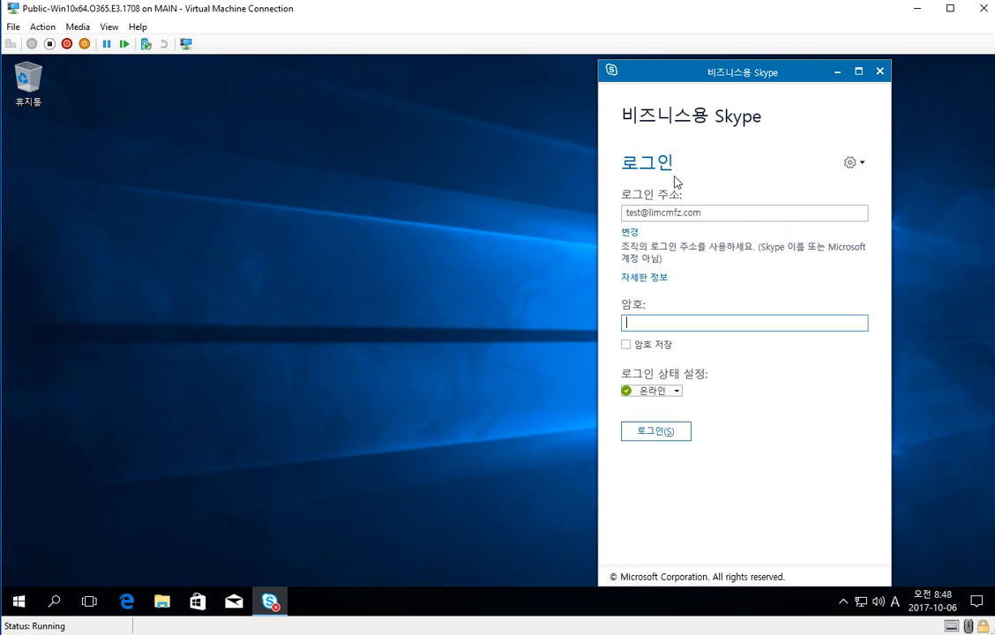
{"action": "type", "text": "*********"}
{"action": "key", "text": "Return"}
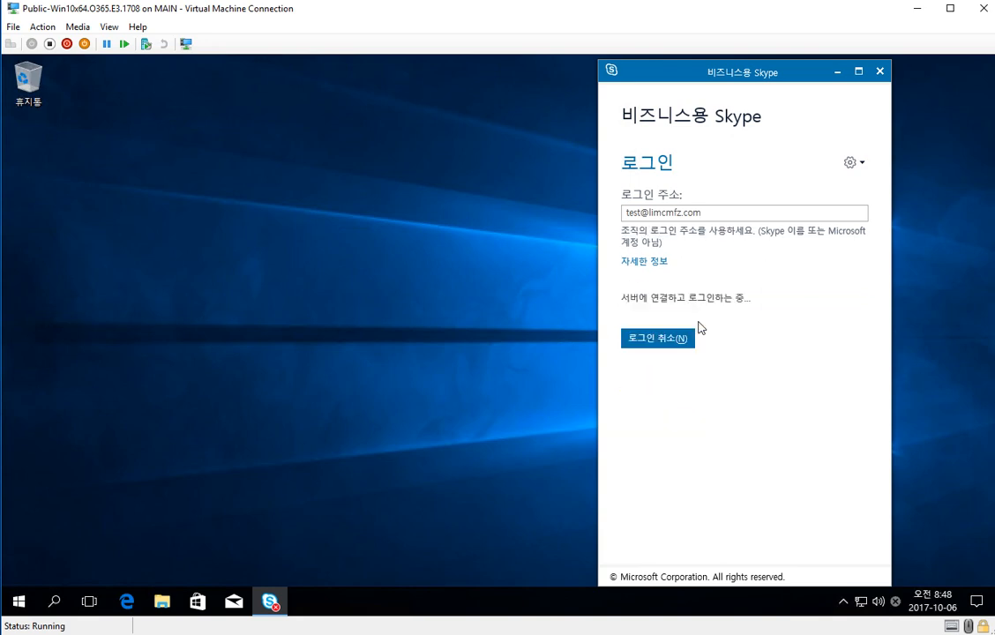